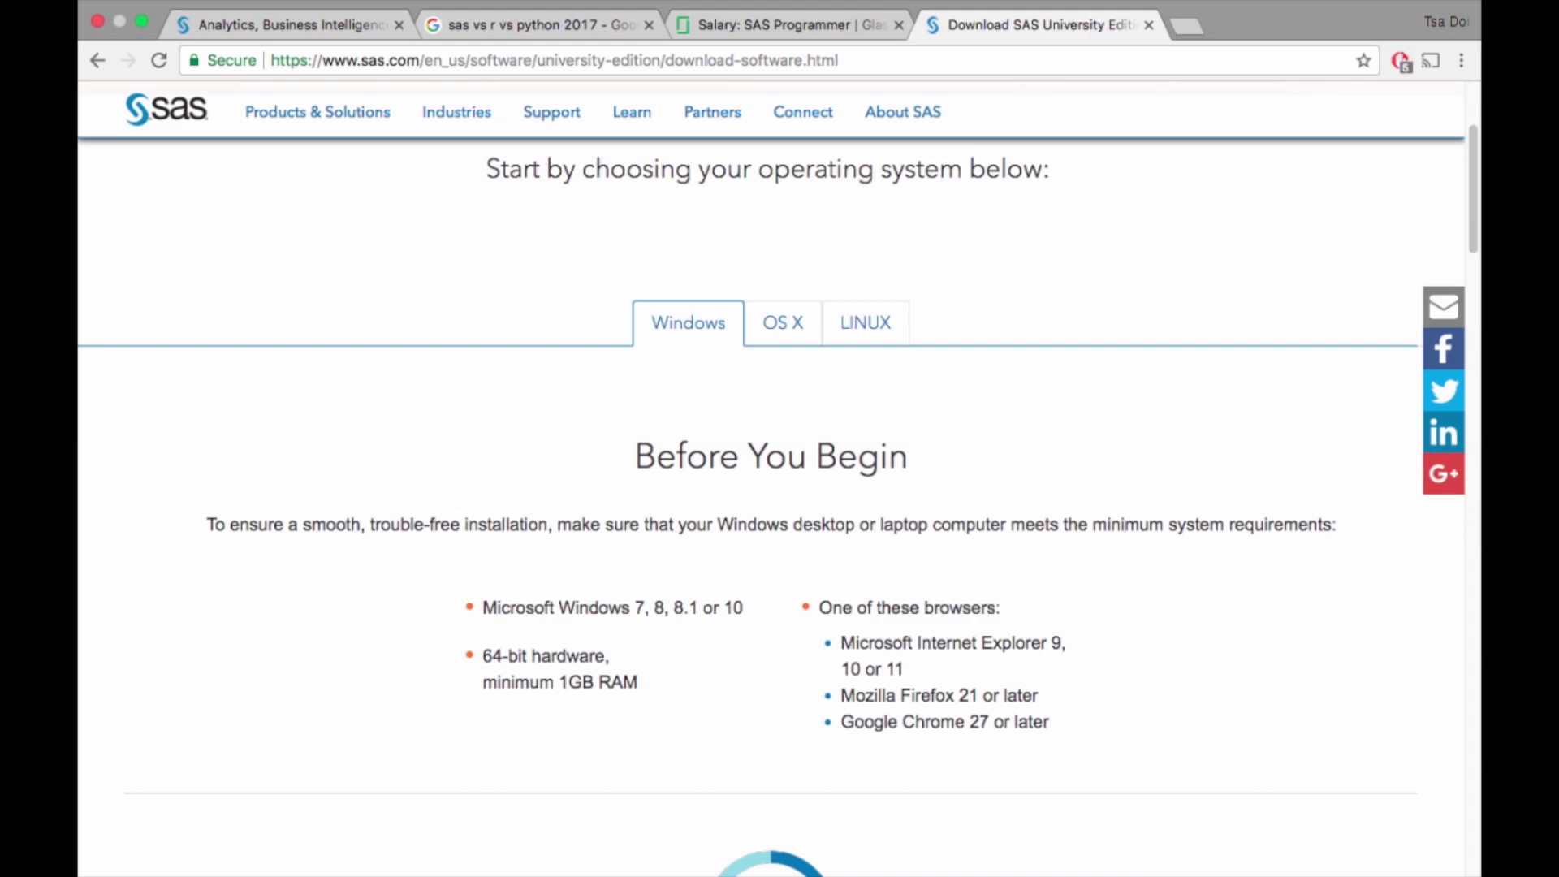
- Review the Windows system requirements for SAS University Edition, highlighting the minimum RAM requirement
left_click_drag(558, 681, 599, 682)
left_click(578, 682)
double_click(617, 681)
scroll(772, 487, "down", 2)
scroll(771, 487, "up", 6)
scroll(771, 487, "down", 1)
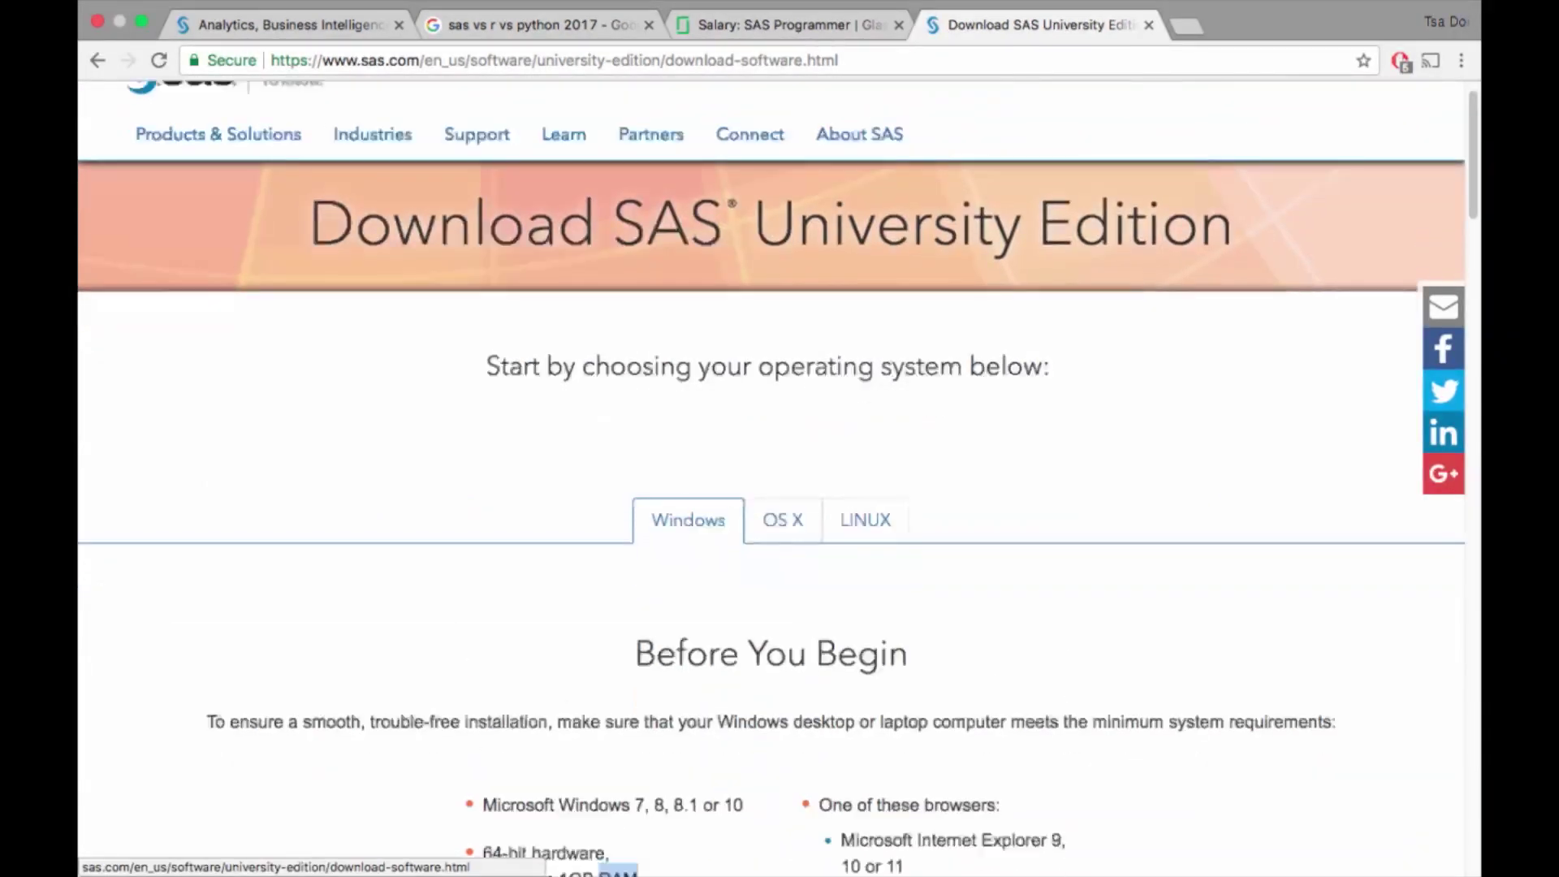
scroll(771, 487, "down", 1)
scroll(771, 487, "down", 1)
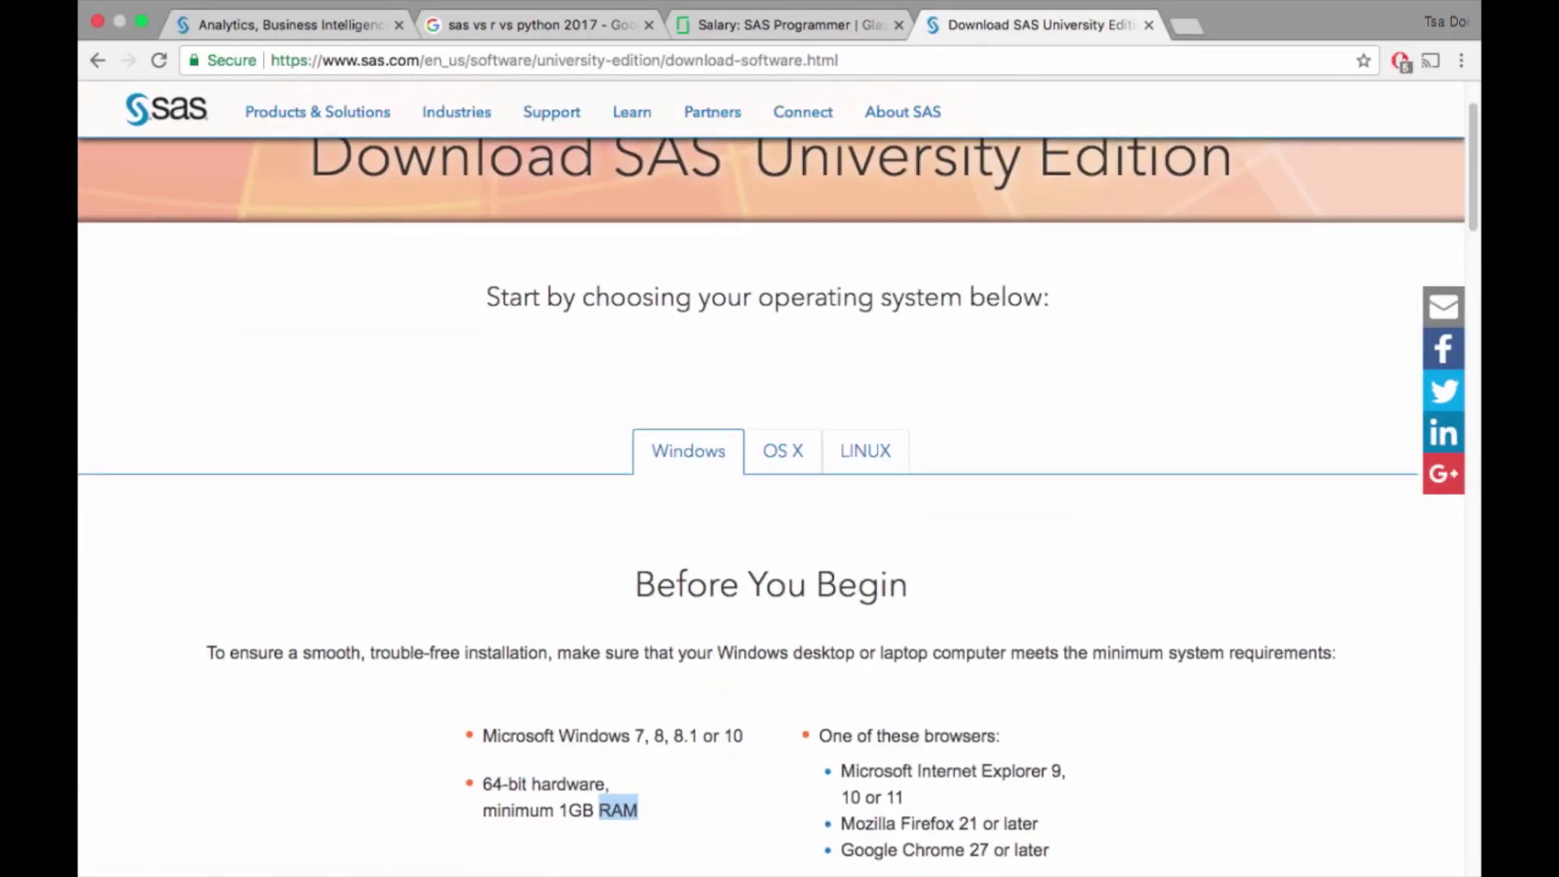
- Look through the Windows installation instructions, including the VirtualBox and SAS University Edition vApp download sections
scroll(771, 487, "down", 10)
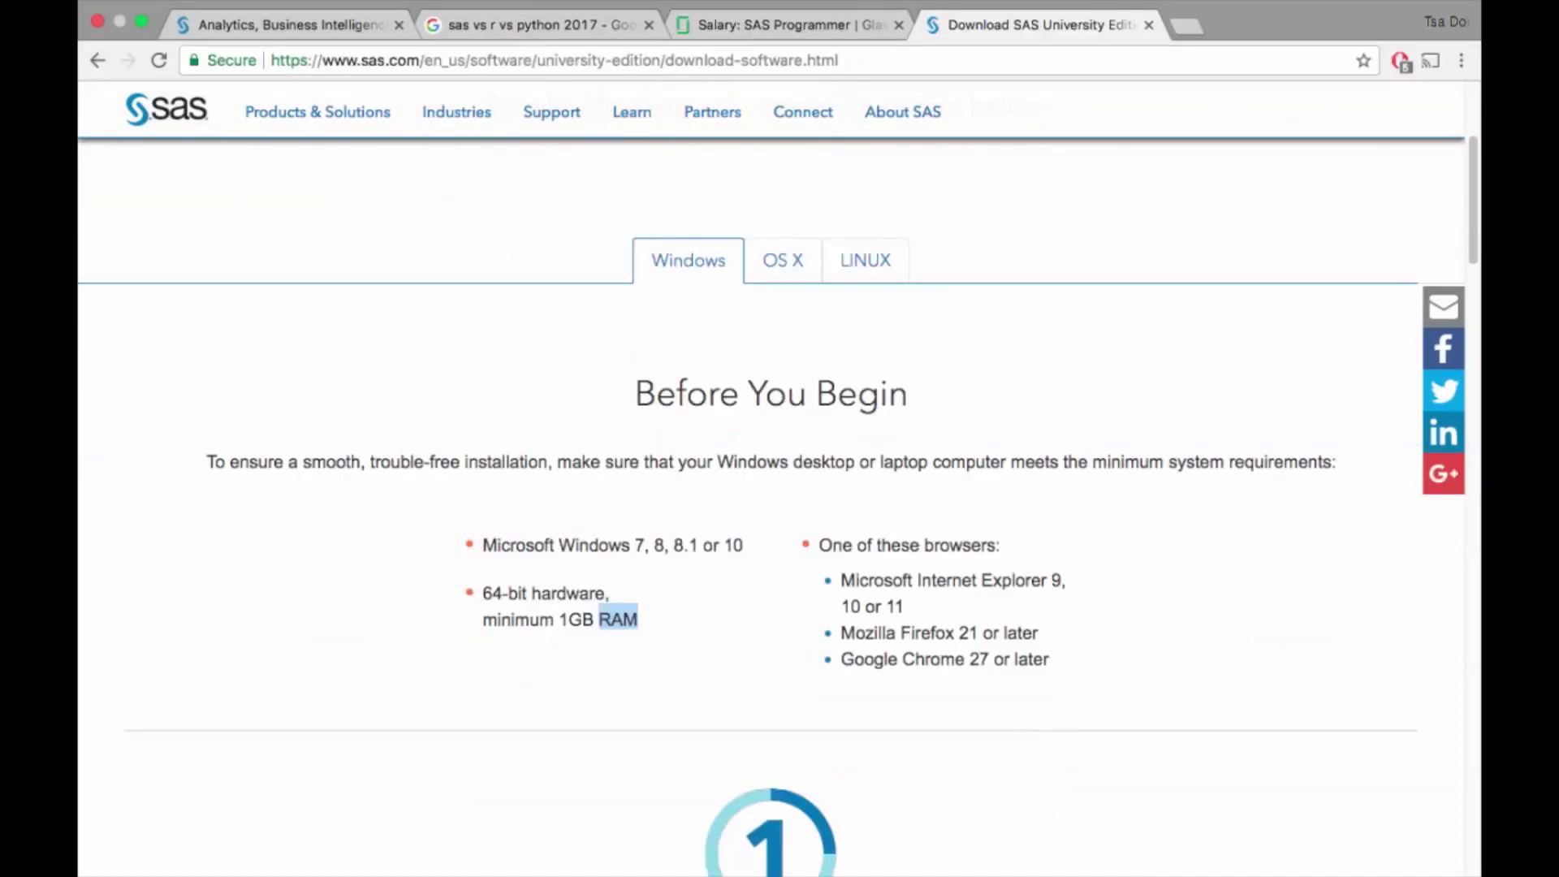
scroll(771, 487, "down", 15)
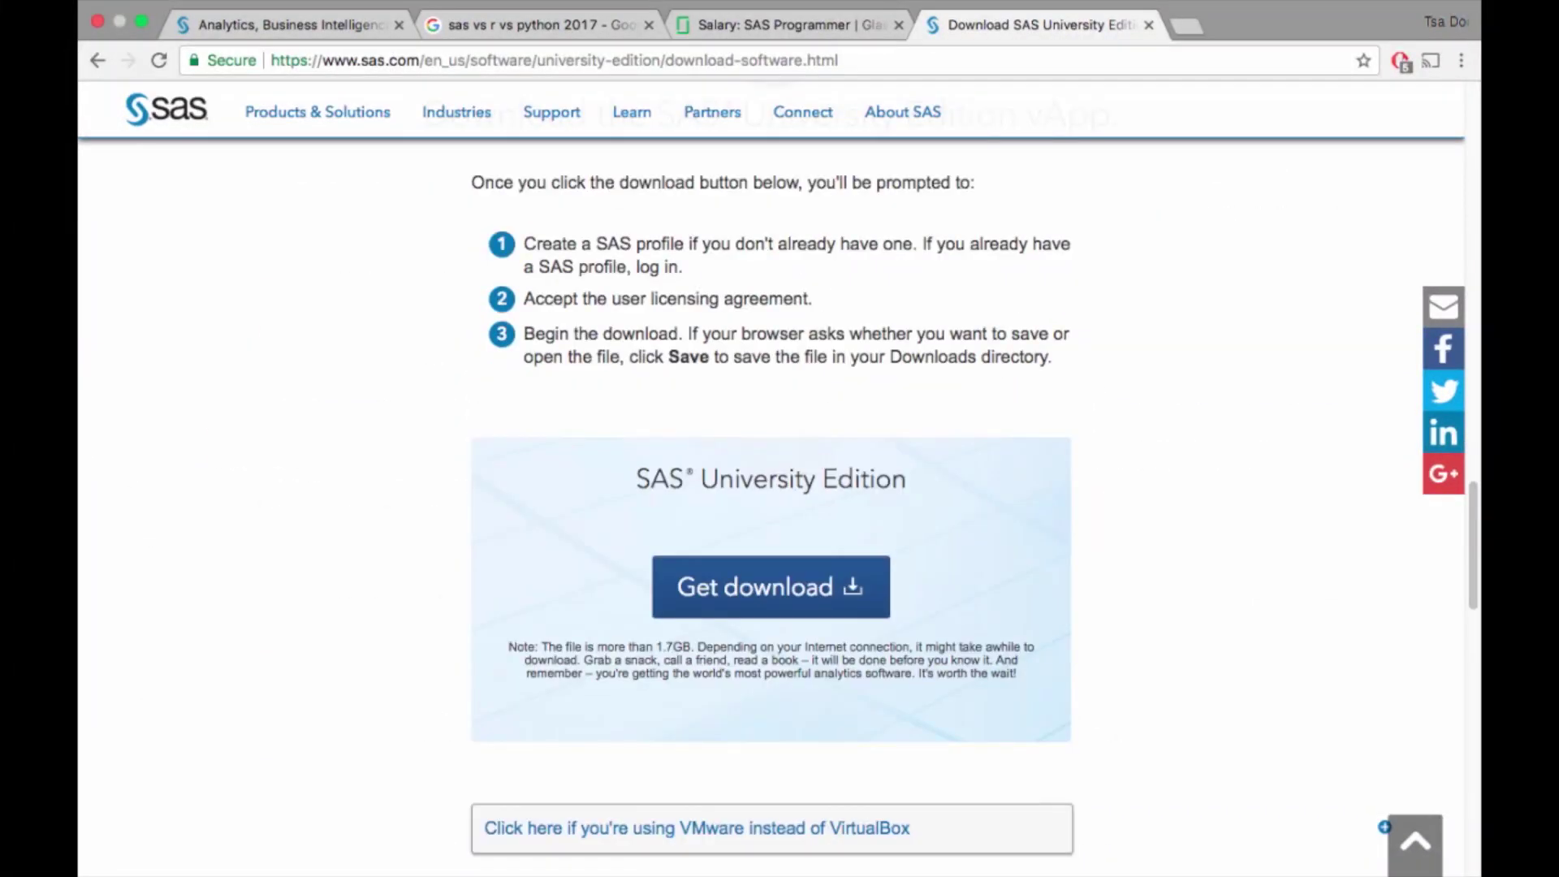
scroll(772, 488, "up", 10)
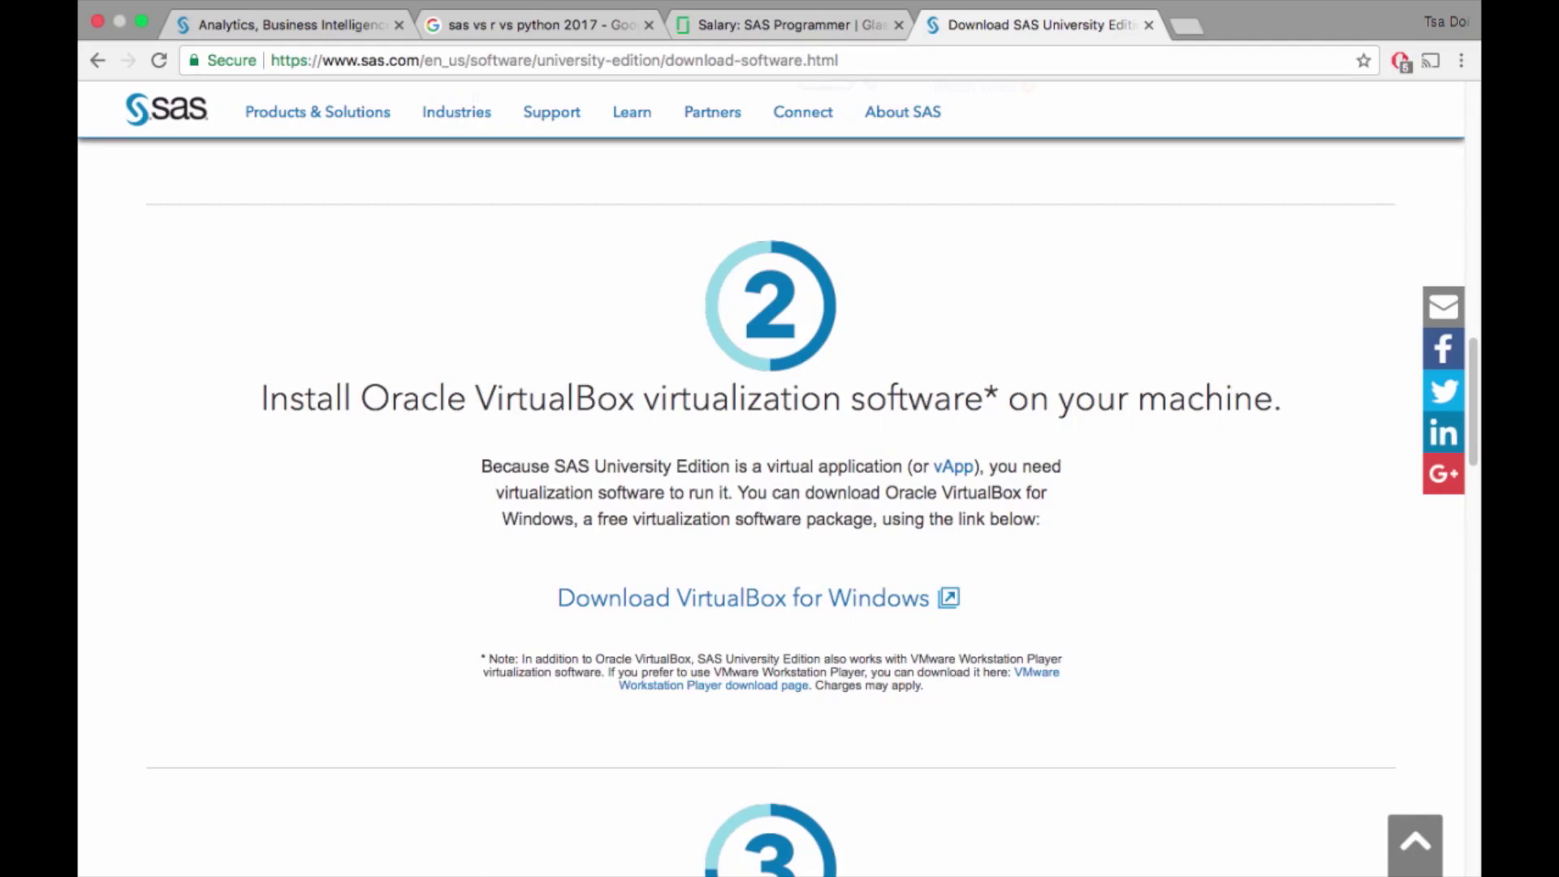
scroll(772, 488, "down", 8)
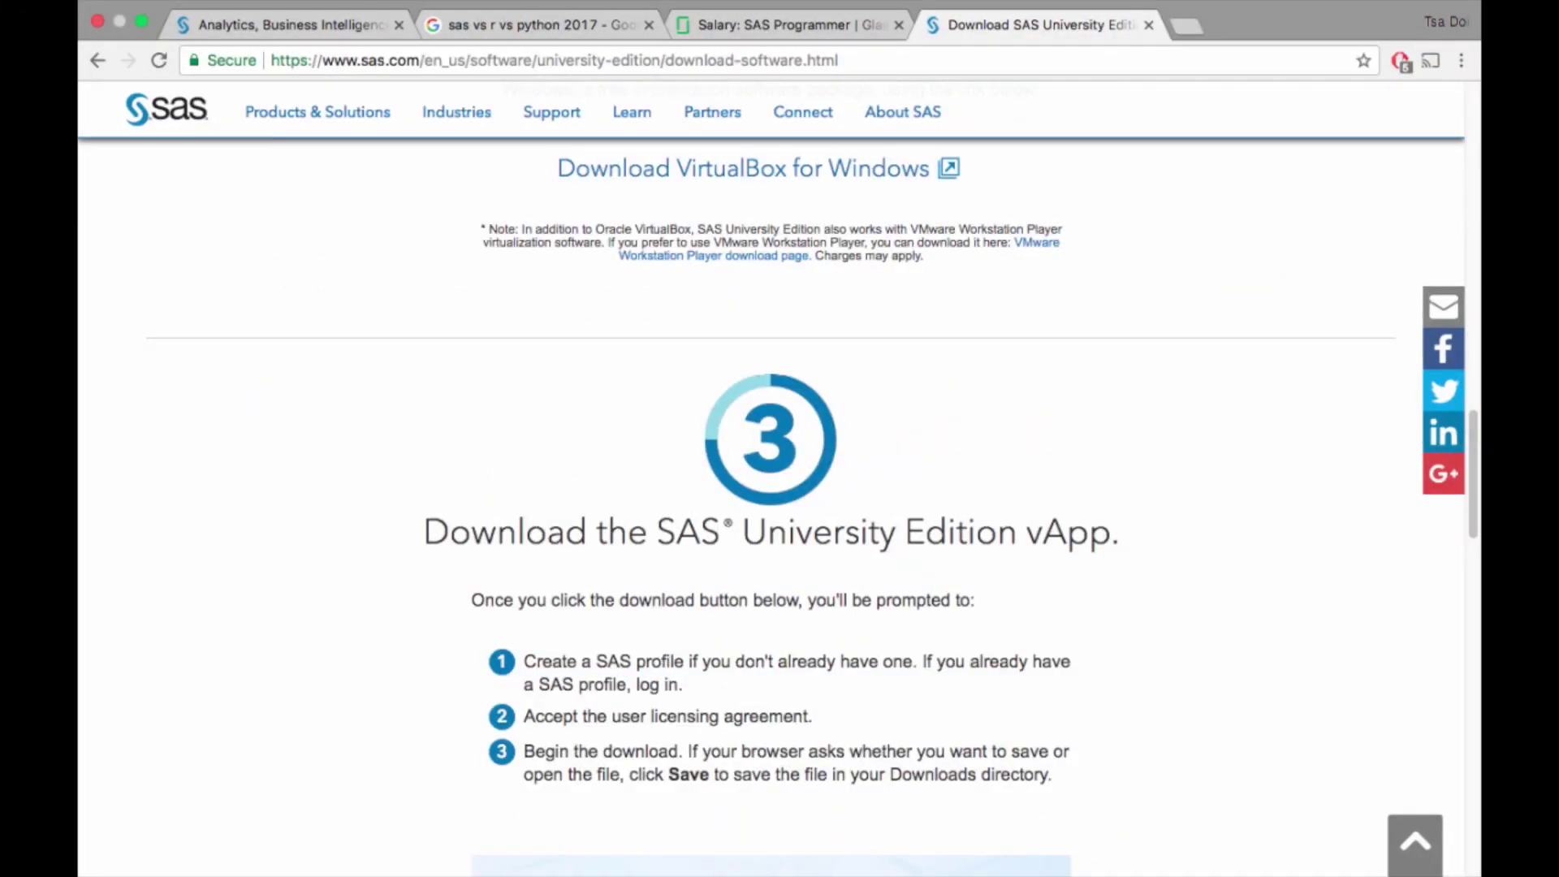
scroll(771, 487, "down", 8)
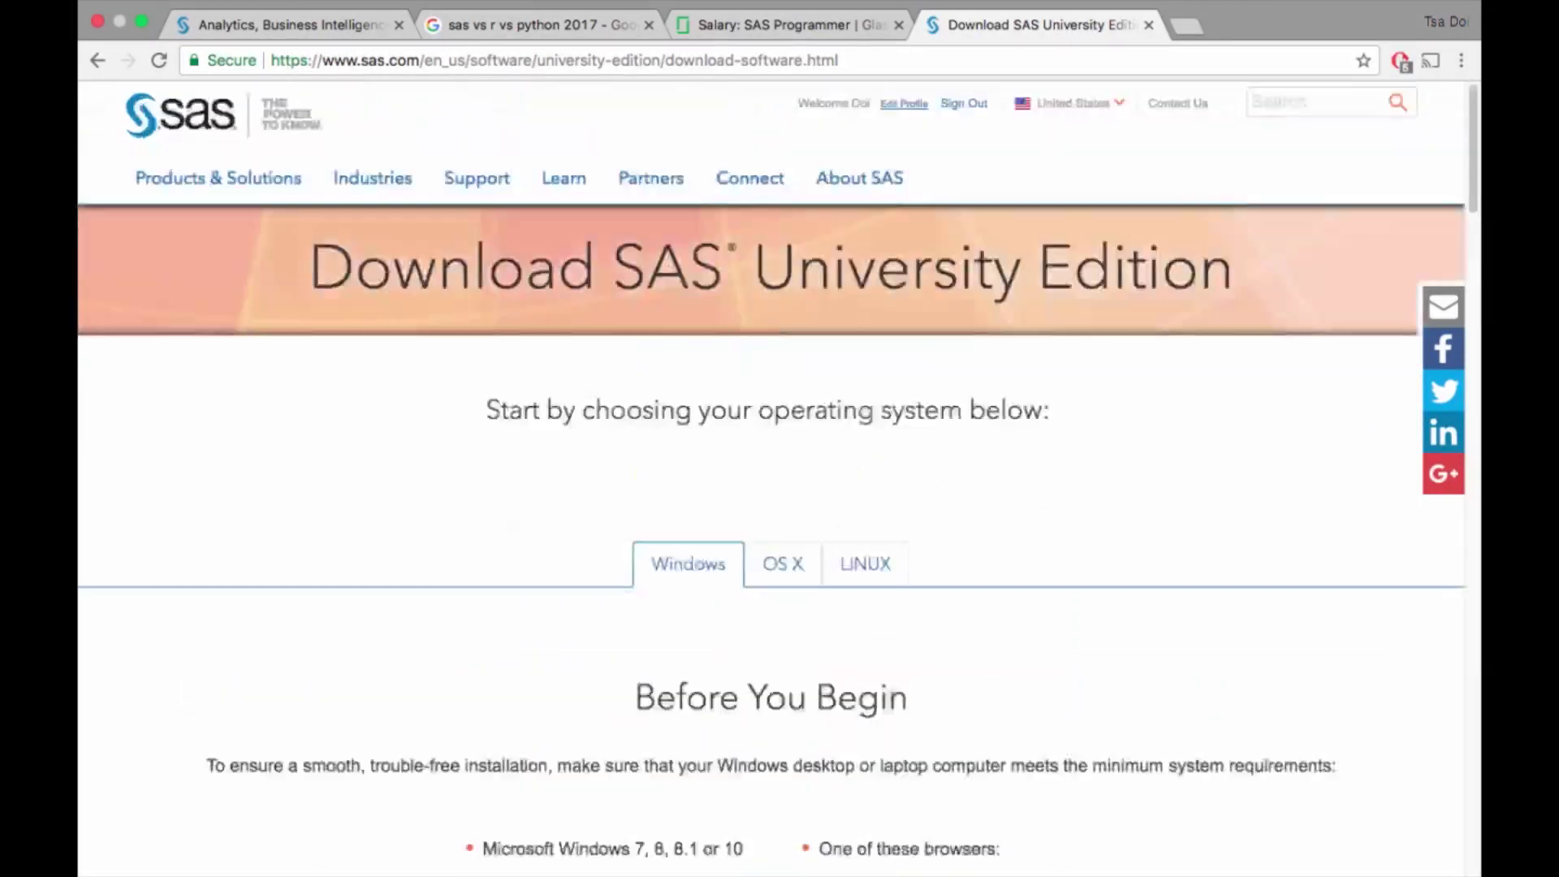
scroll(772, 488, "down", 15)
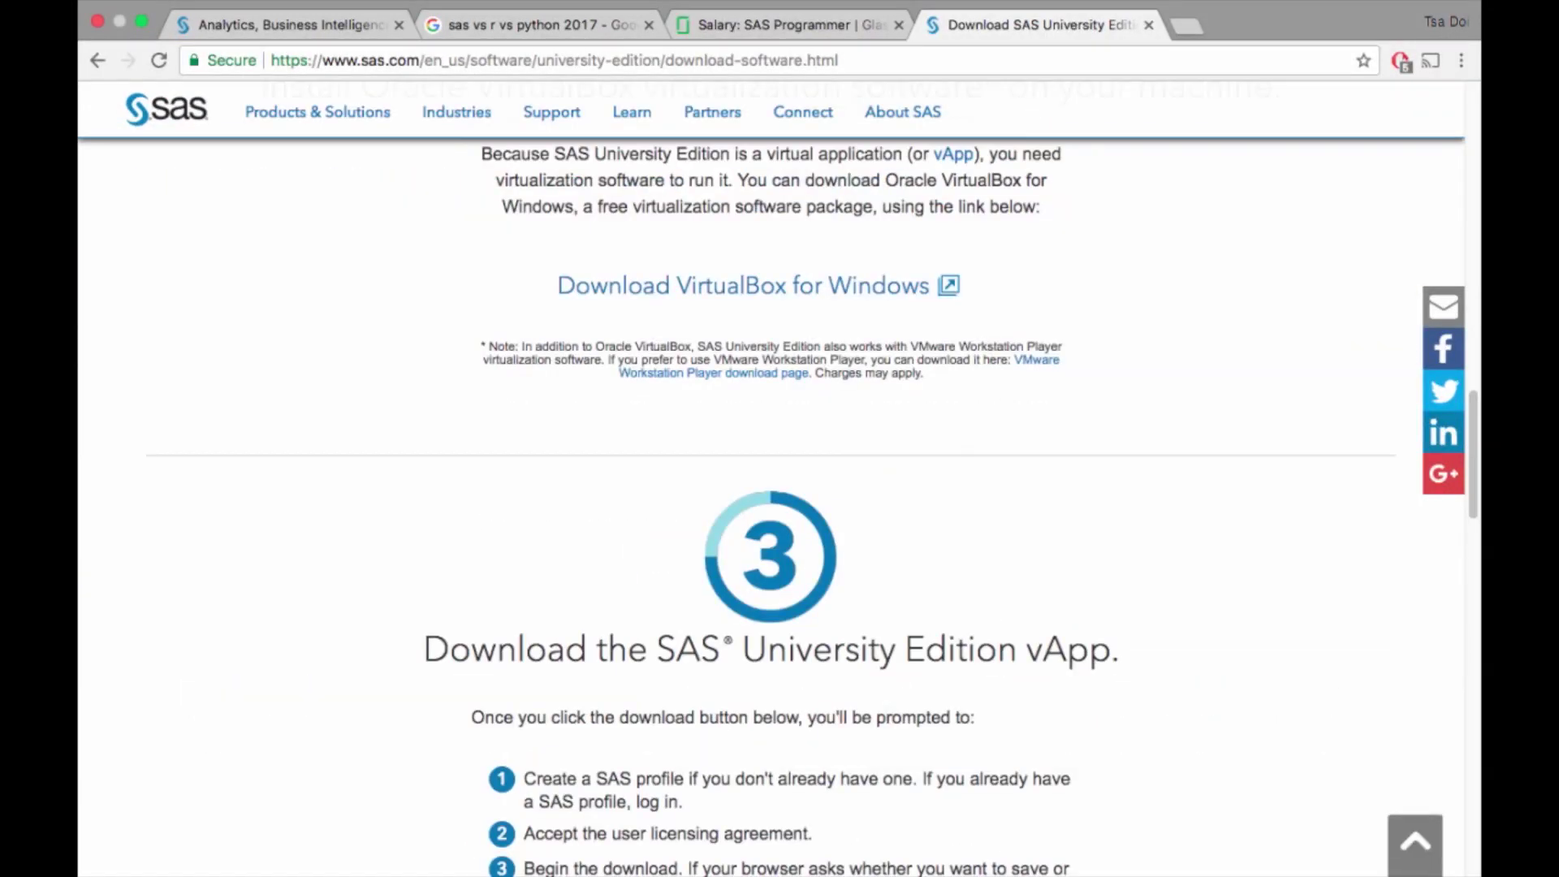
scroll(771, 487, "down", 4)
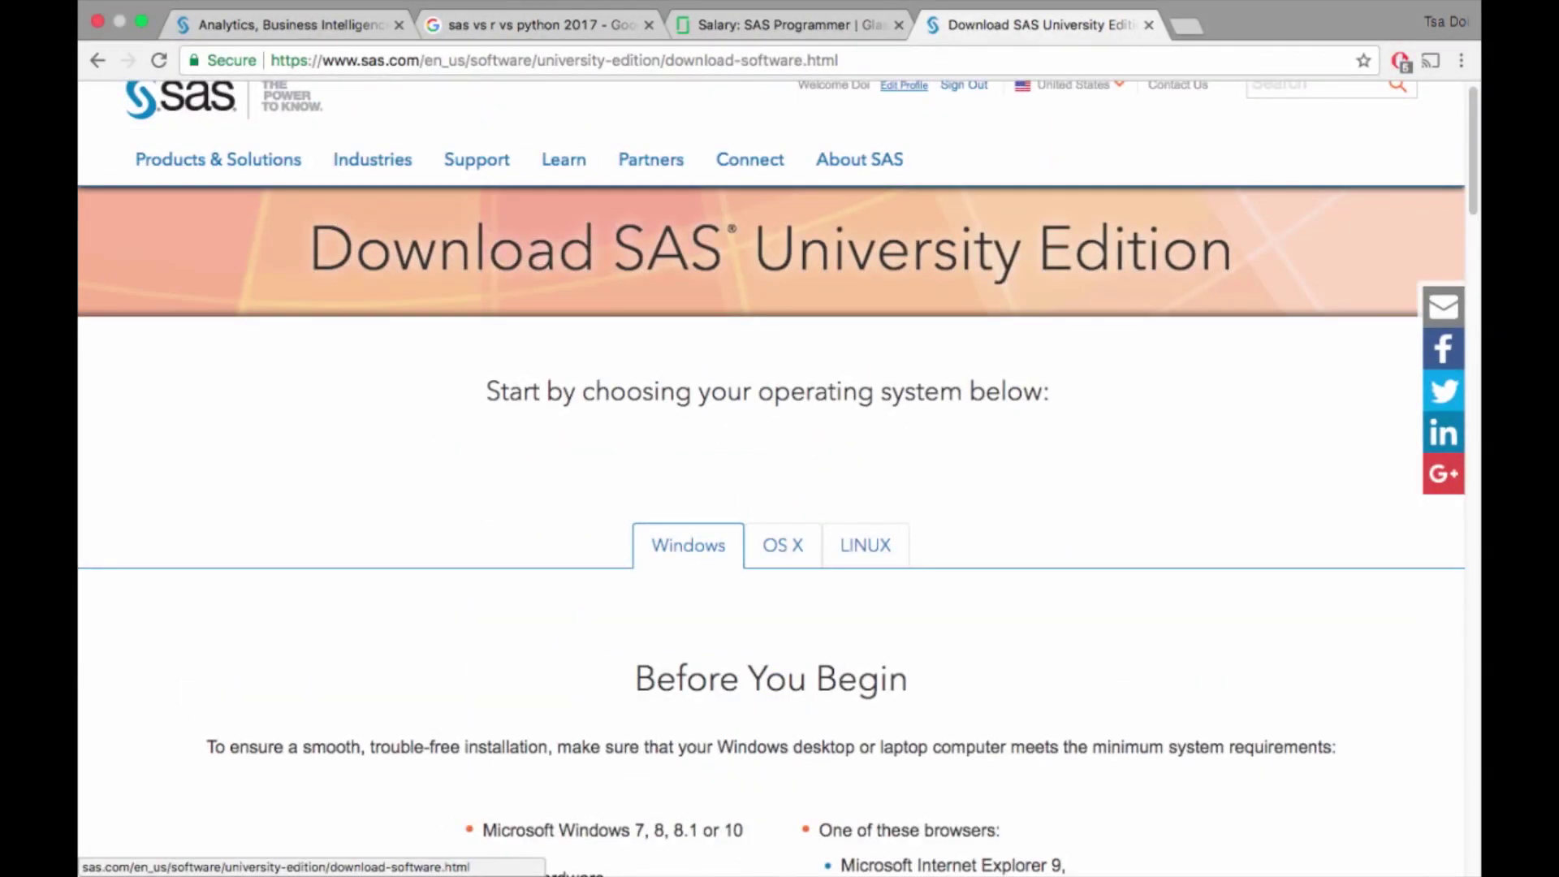
- Switch the download instructions to OS X and highlight the operating system, 64-bit hardware and RAM requirements
left_click(780, 547)
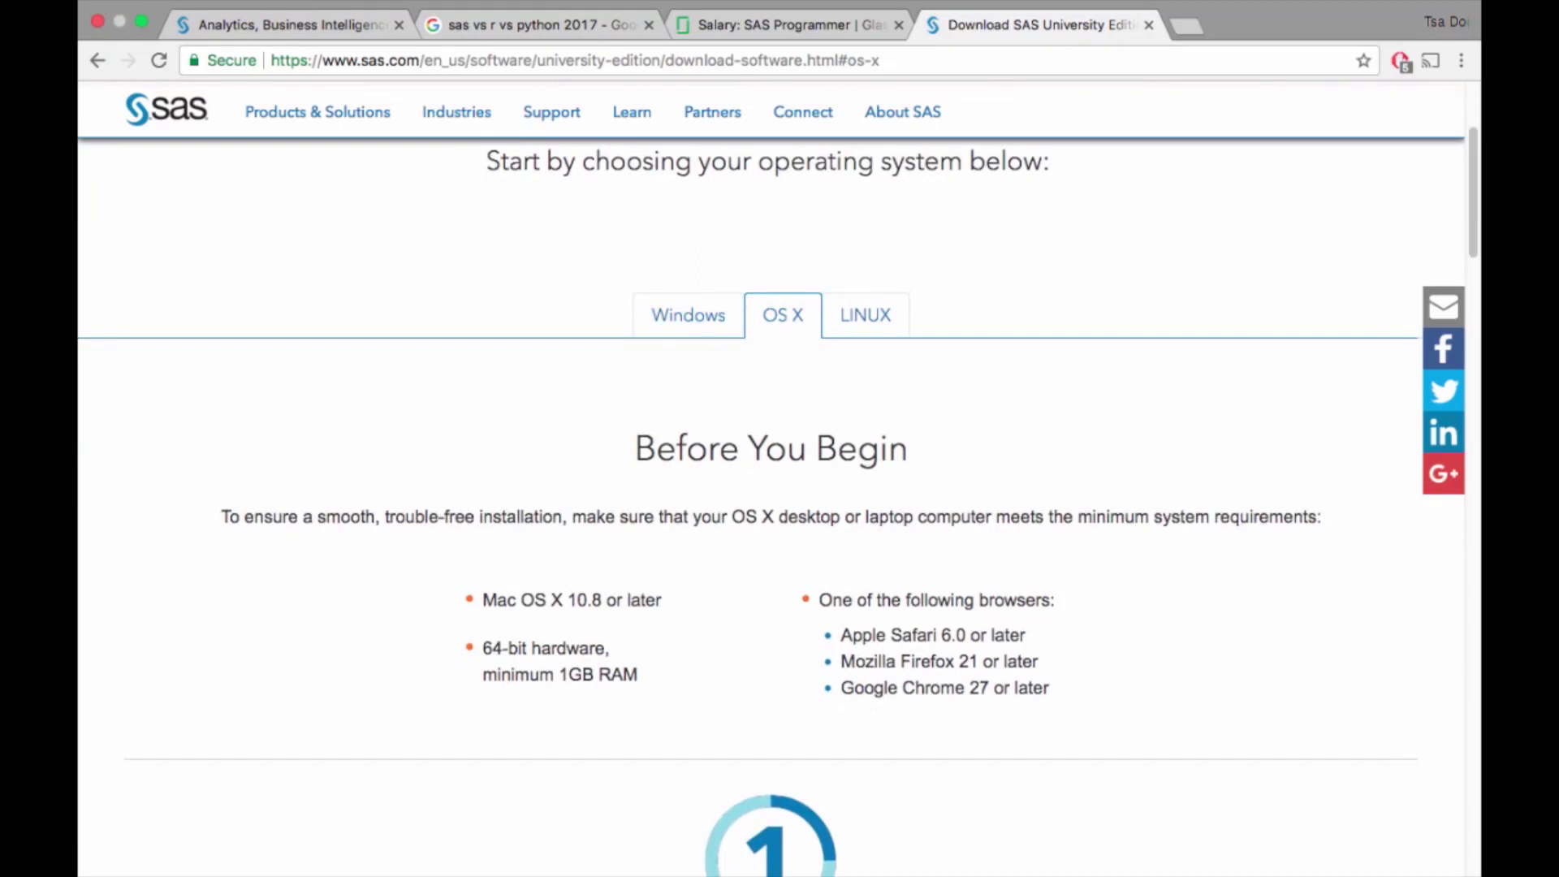
left_click_drag(482, 600, 631, 600)
left_click_drag(482, 648, 597, 649)
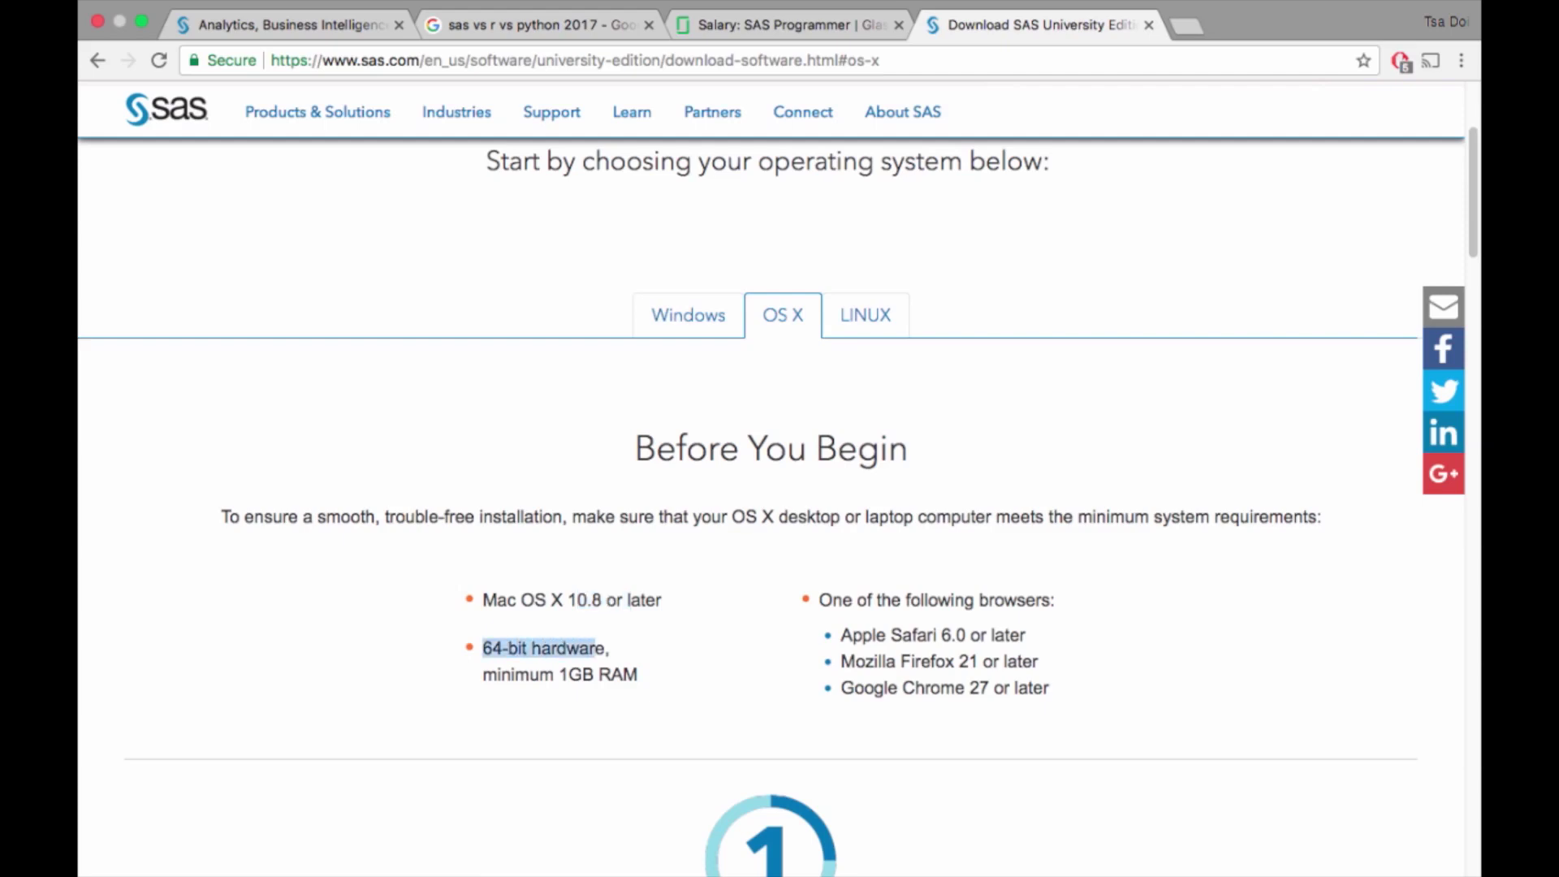
left_click_drag(498, 674, 623, 674)
left_click(624, 674)
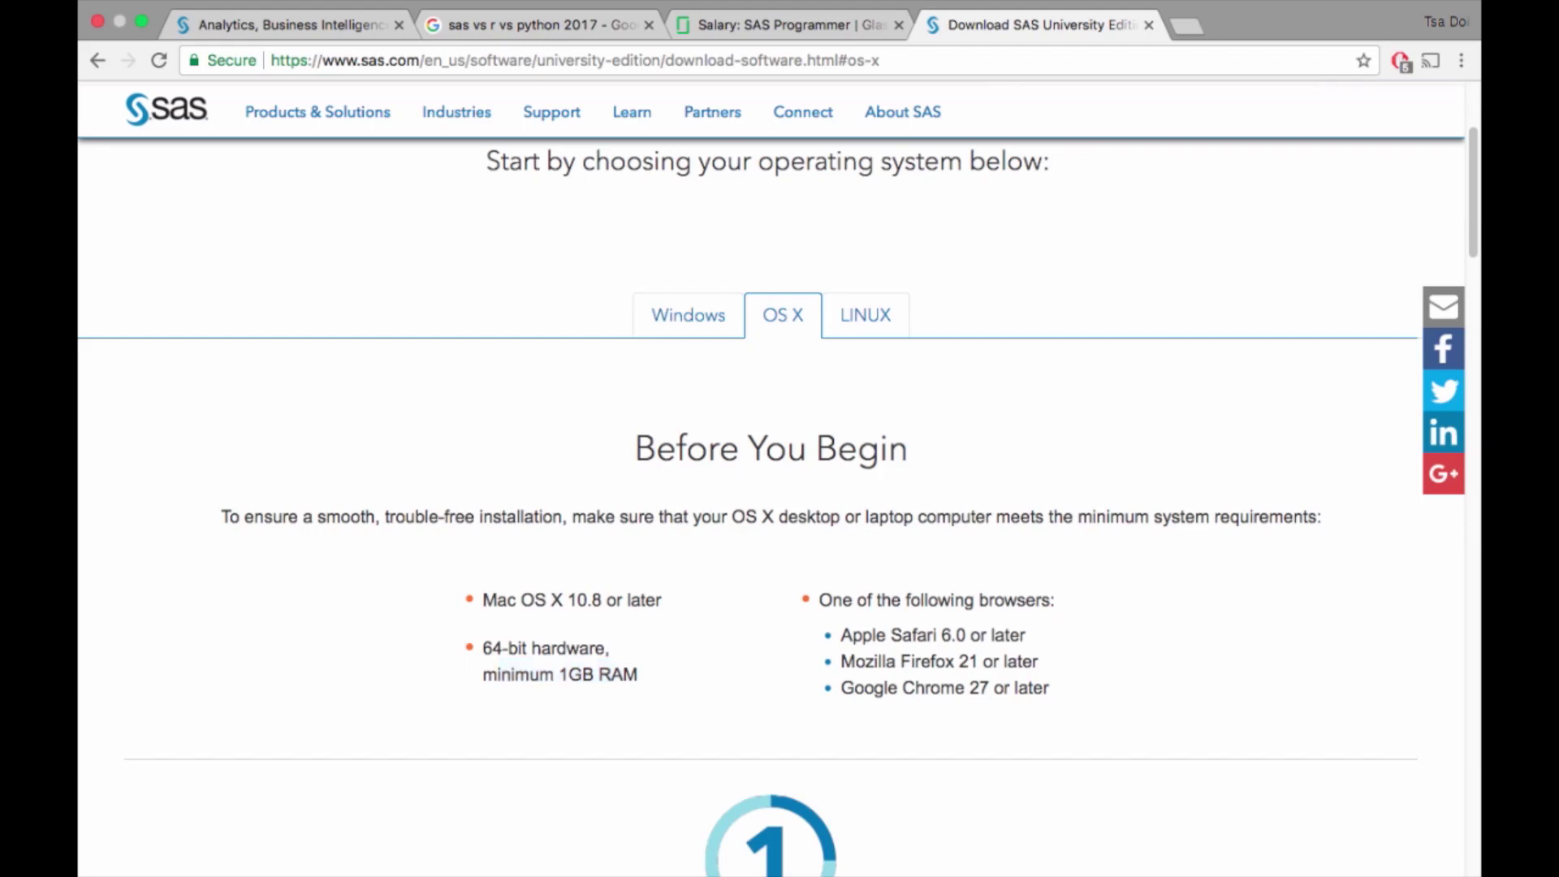
left_click_drag(483, 599, 663, 599)
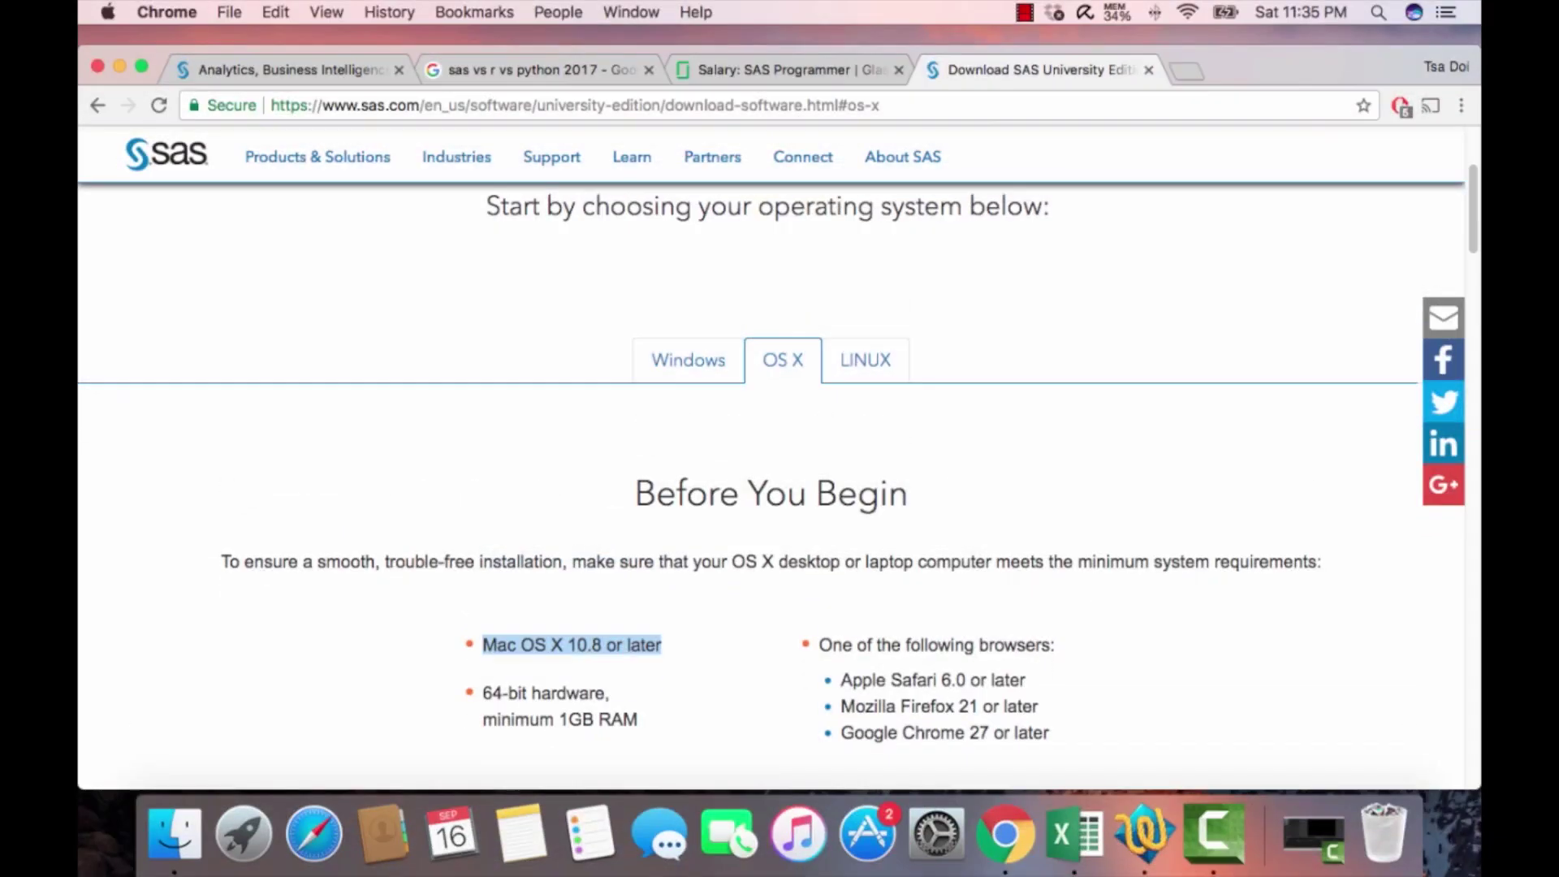
- Check this Mac's operating system version and hardware in its system overview, and return to the SAS download page
left_click(107, 11)
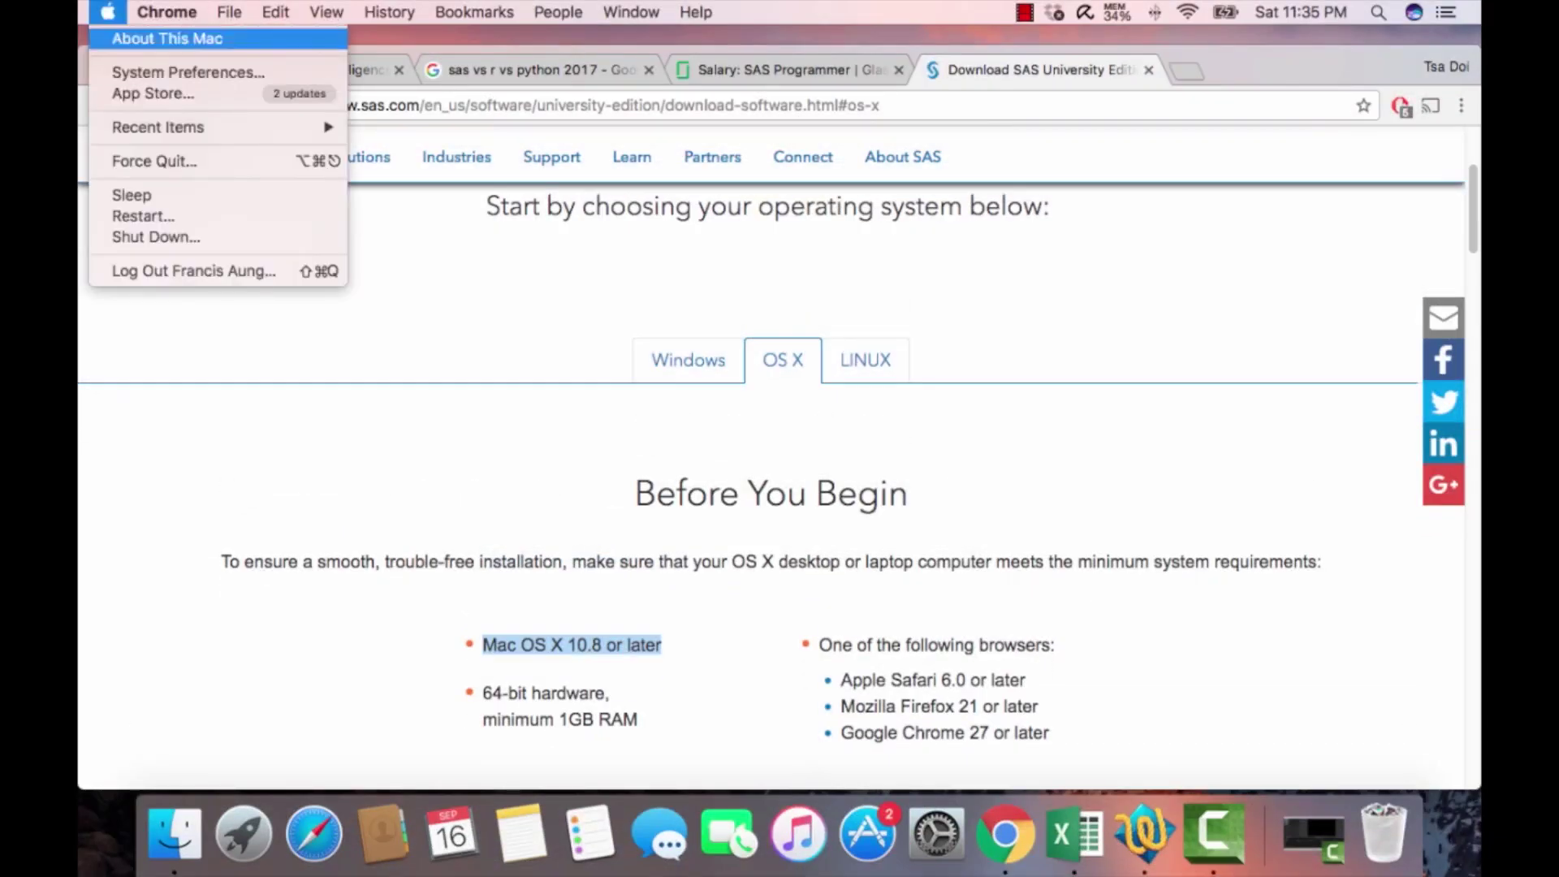
left_click(167, 39)
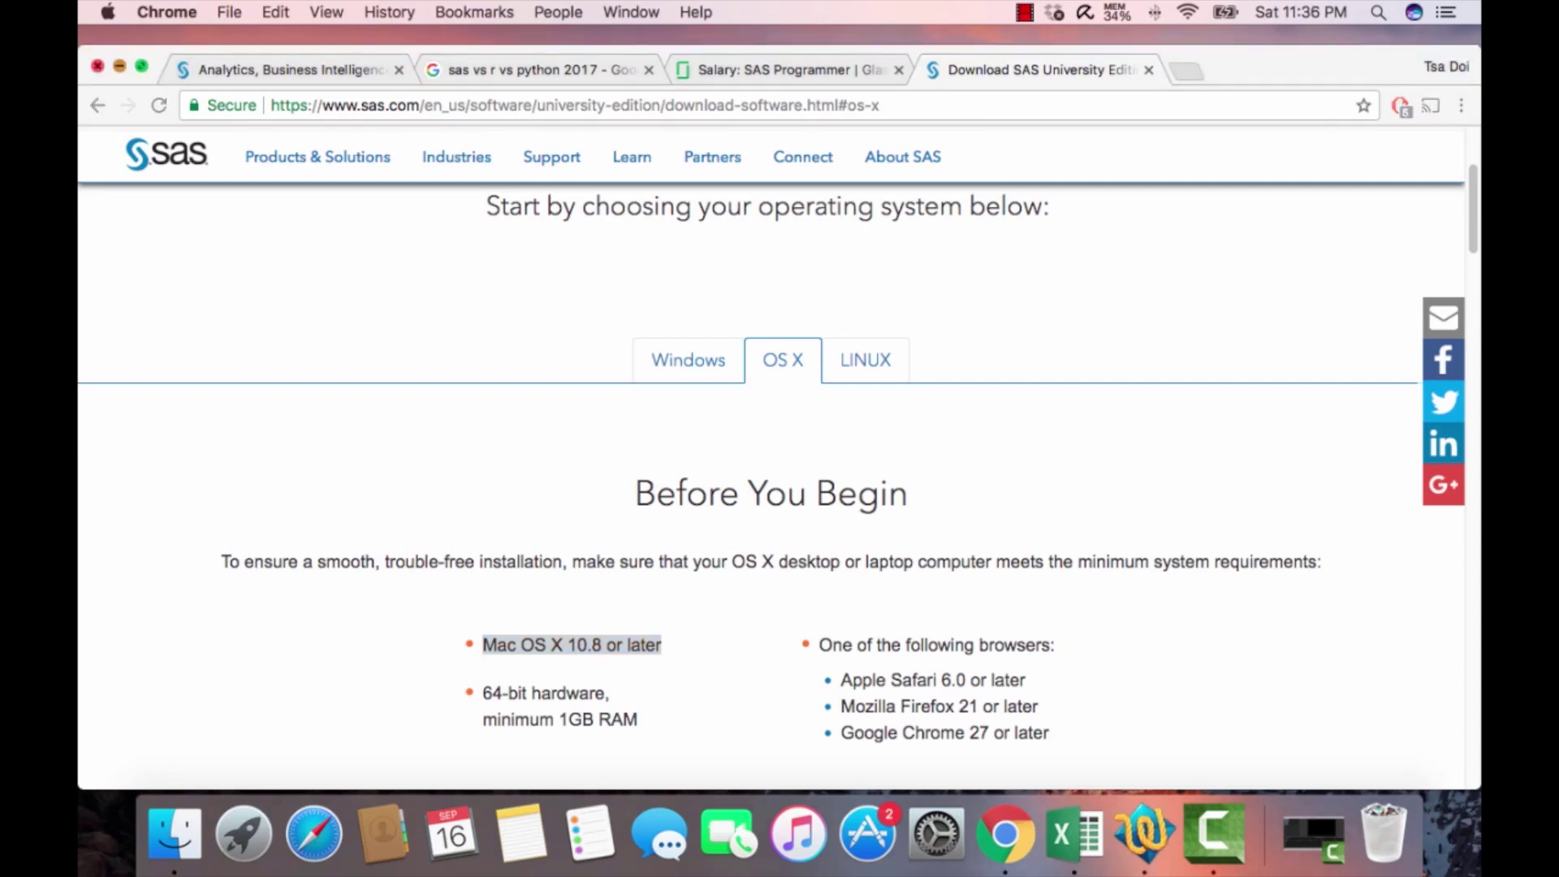
left_click(119, 66)
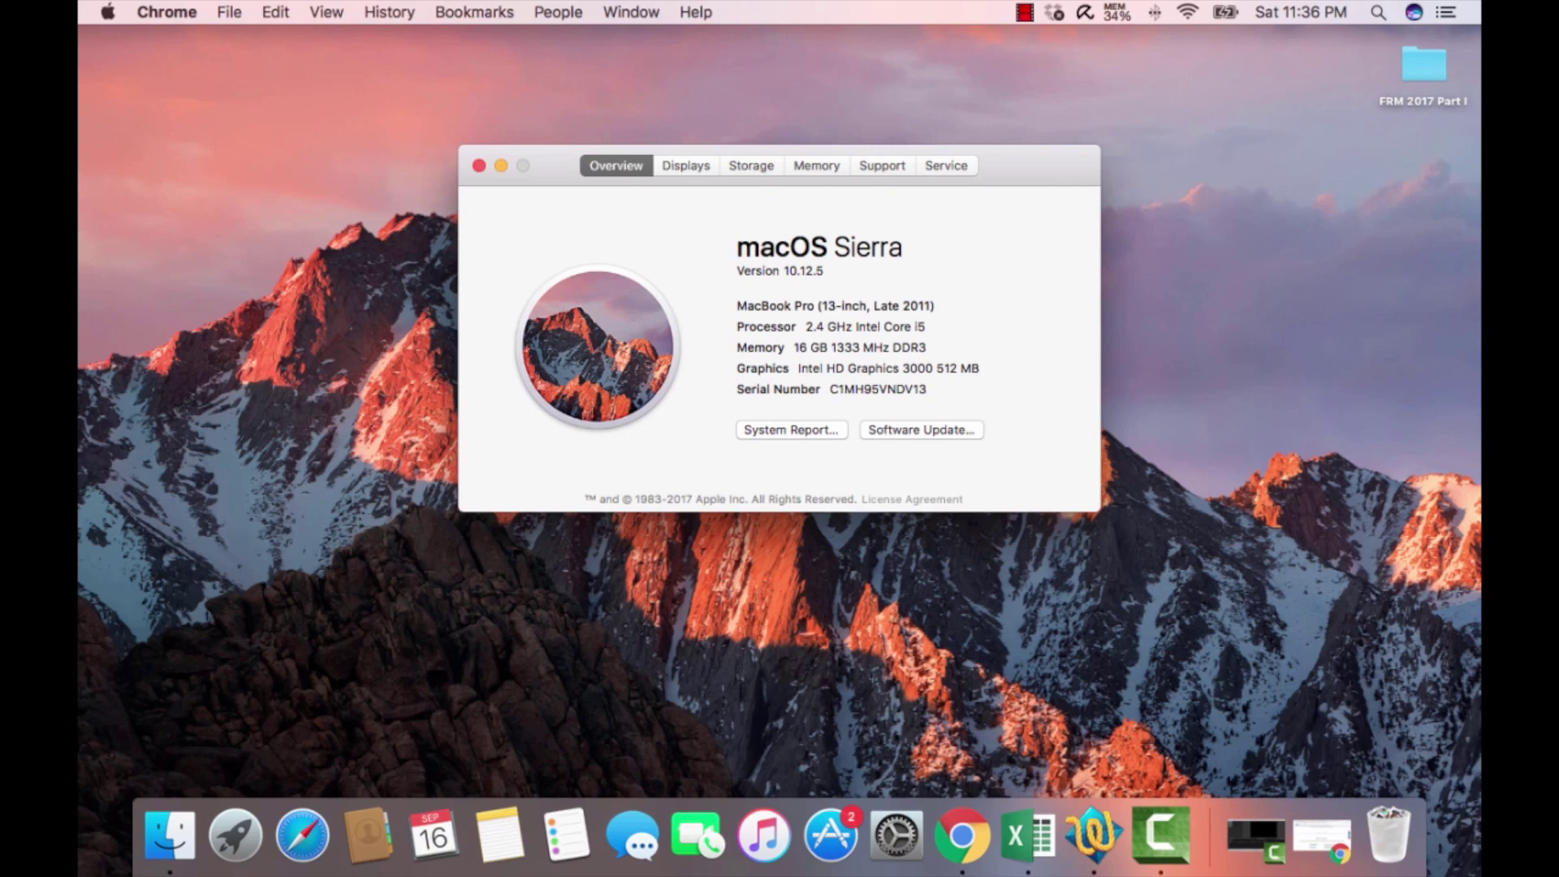
left_click(479, 165)
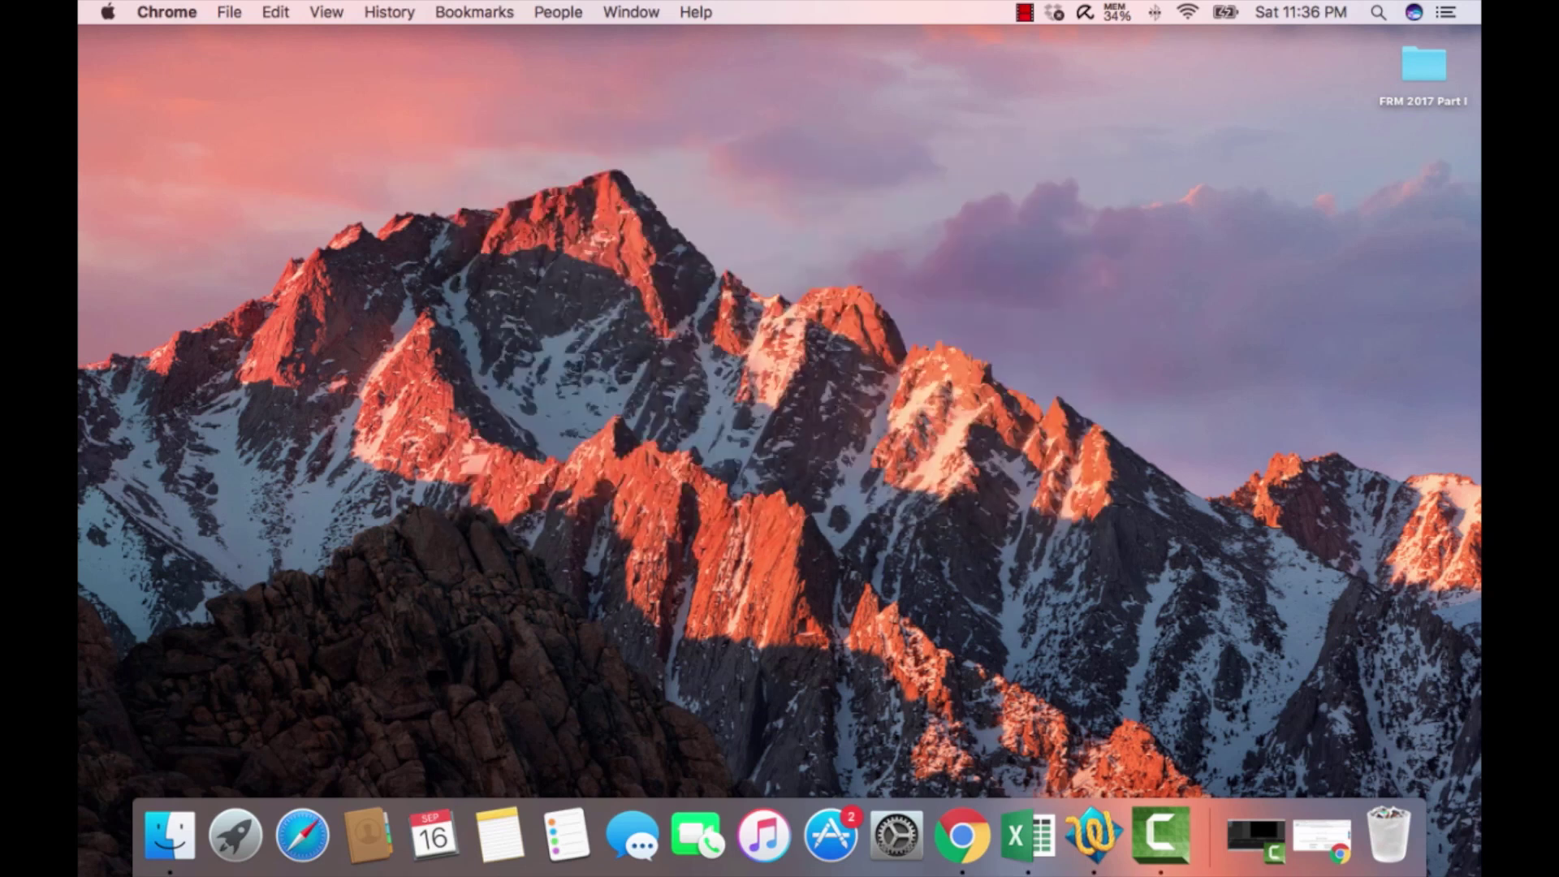
left_click(1322, 836)
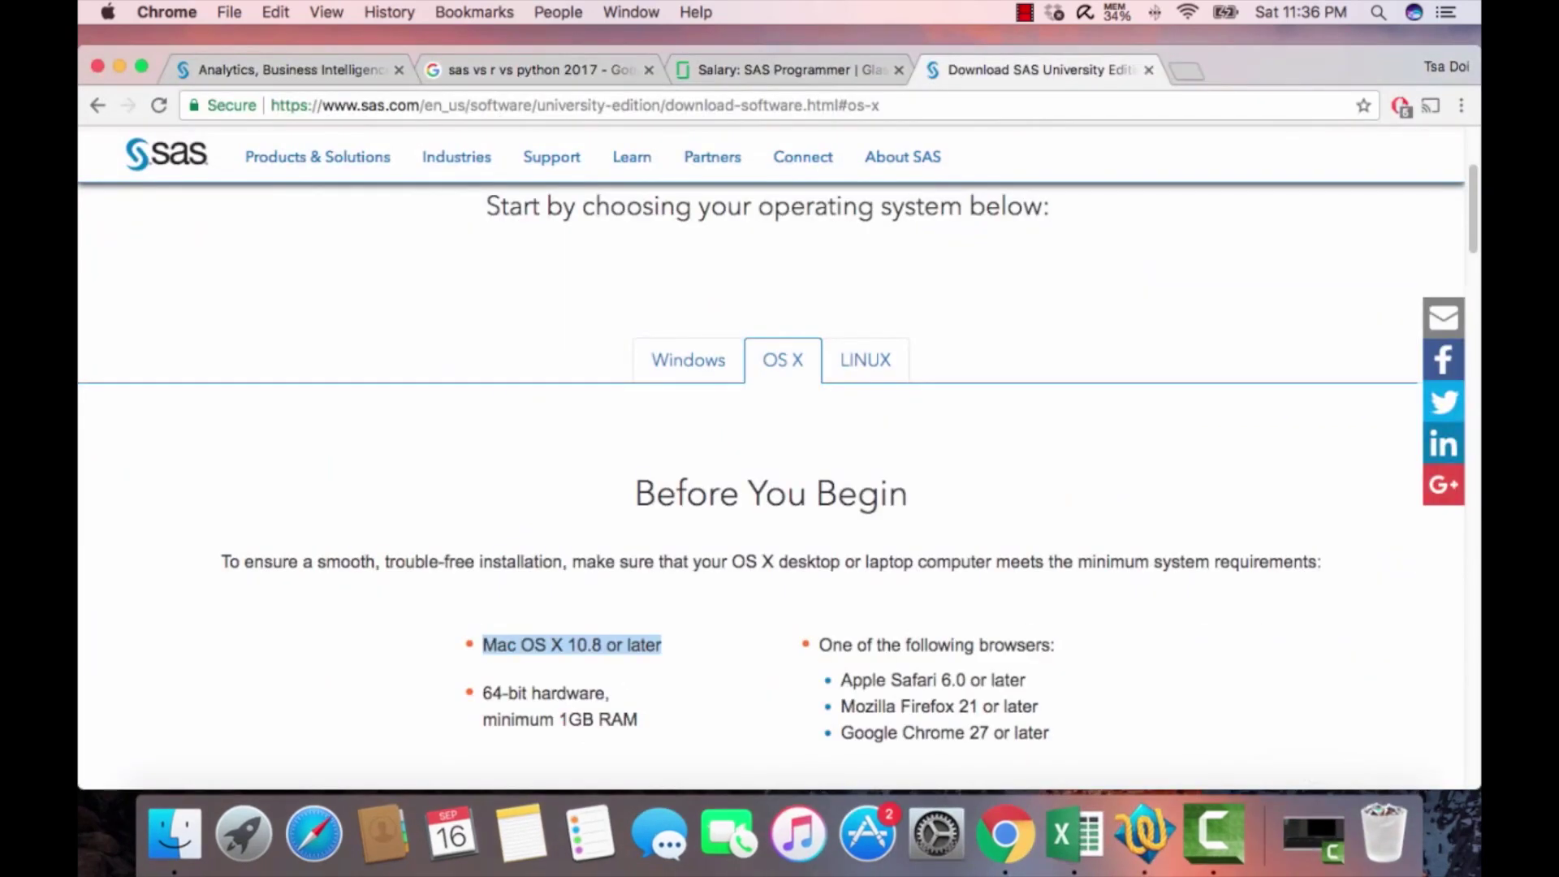
- Open the Quick Start PDF for OS X in a new browser tab and review its VirtualBox installation steps
scroll(778, 485, "down", 10)
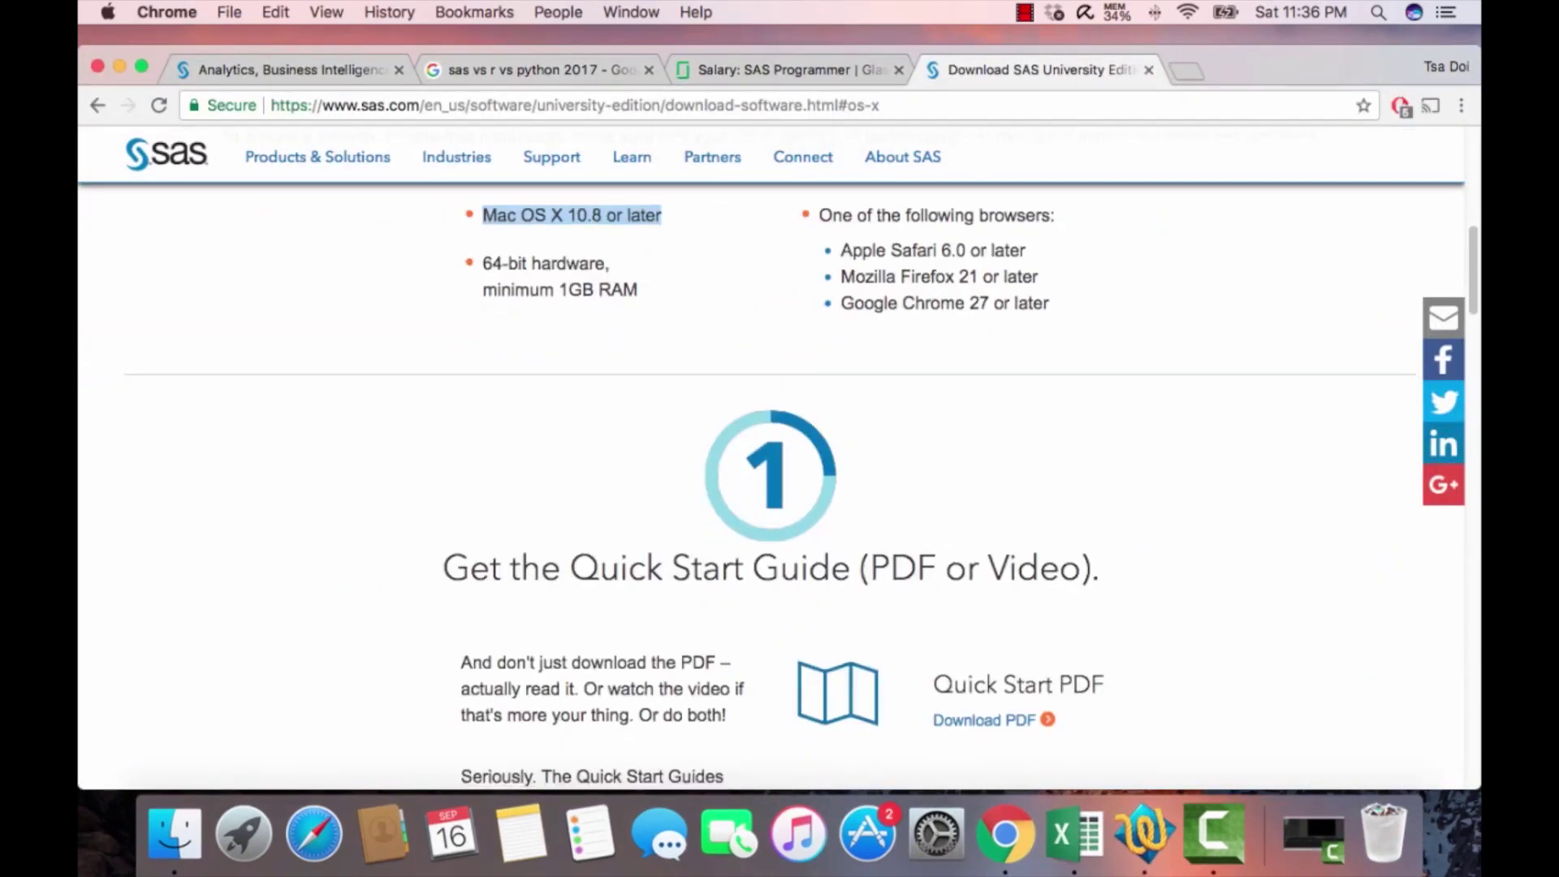
scroll(784, 488, "down", 2)
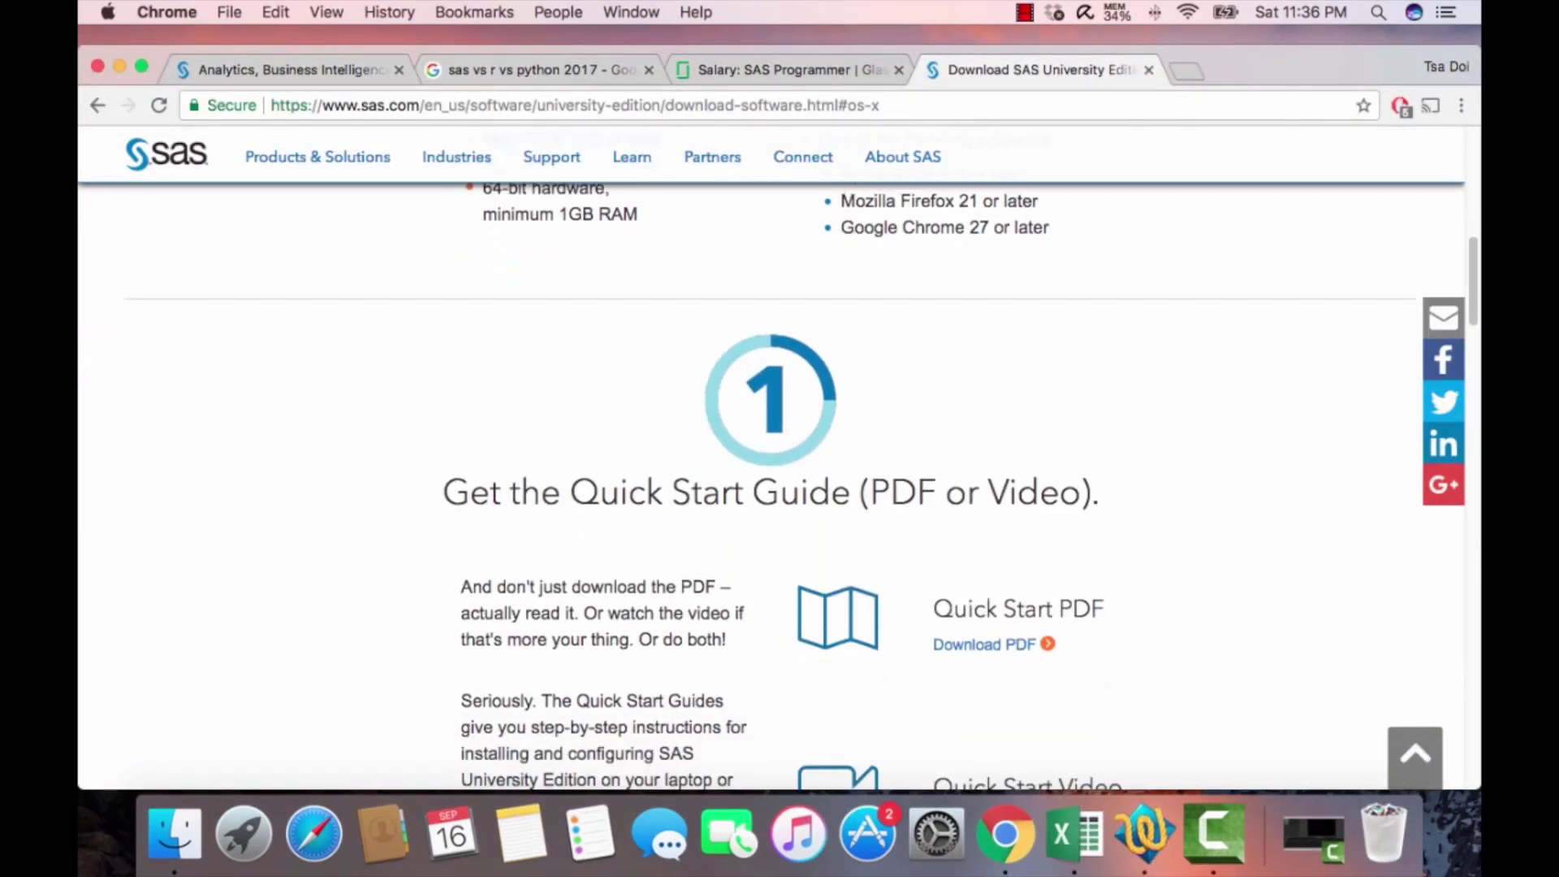
scroll(772, 488, "down", 2)
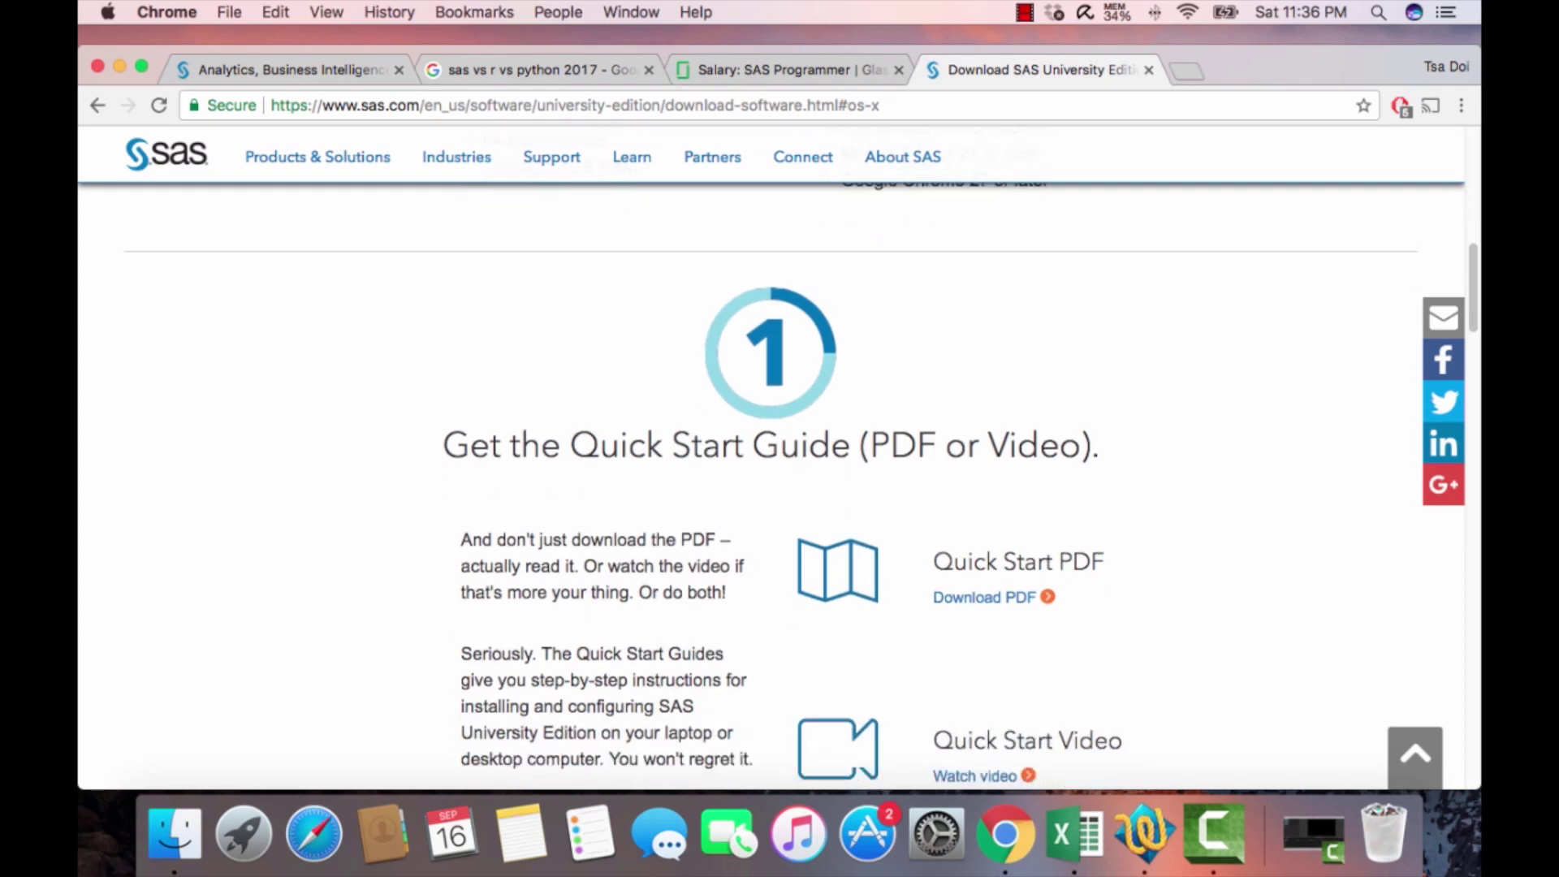
scroll(987, 564, "down", 1)
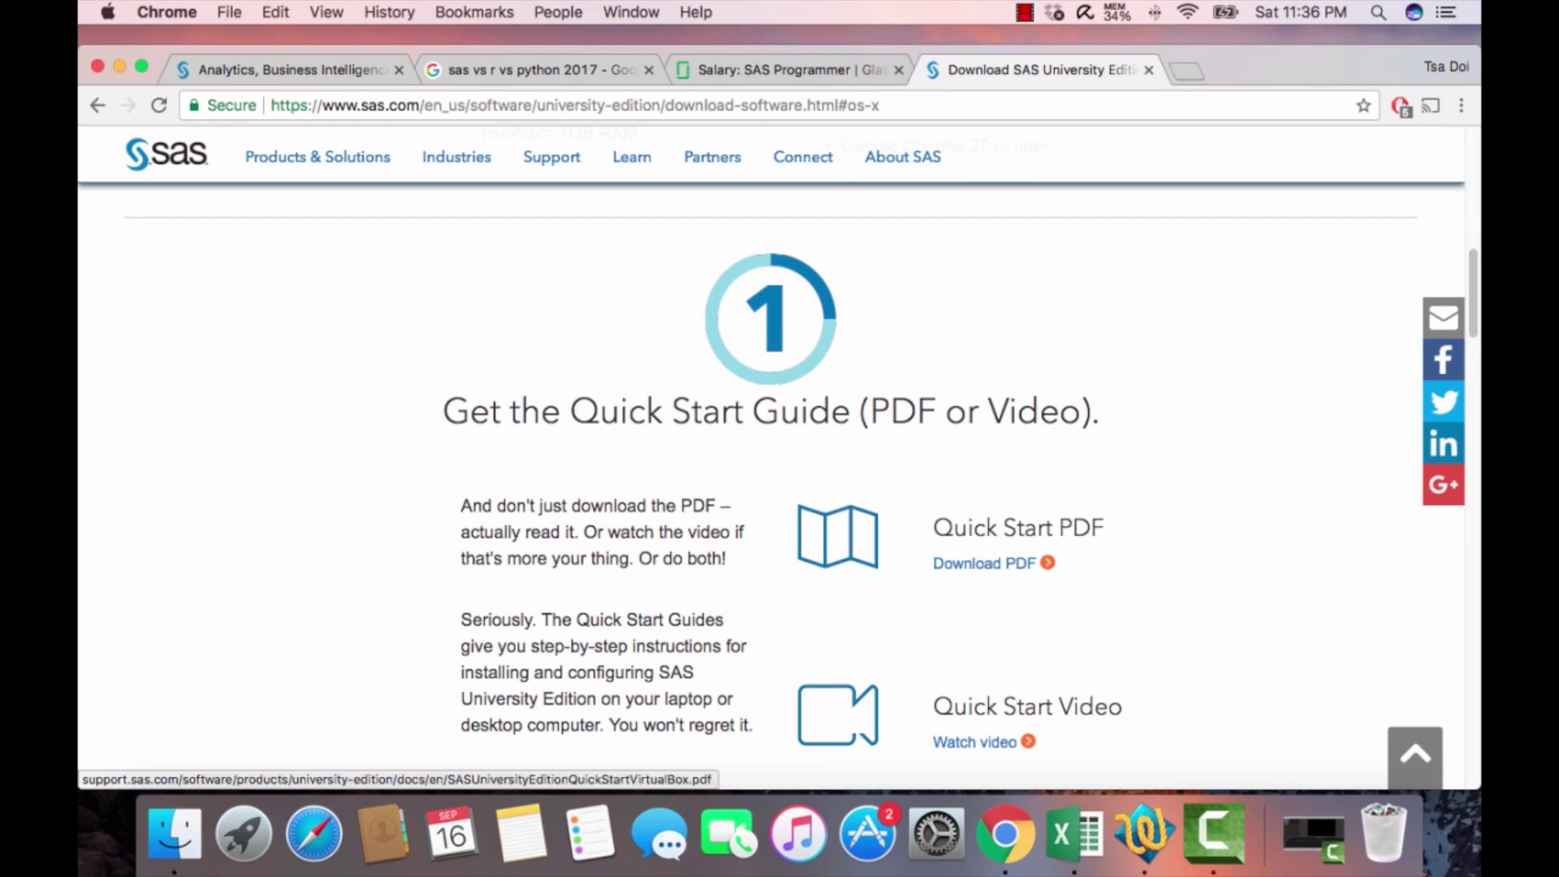
left_click(984, 563, "super")
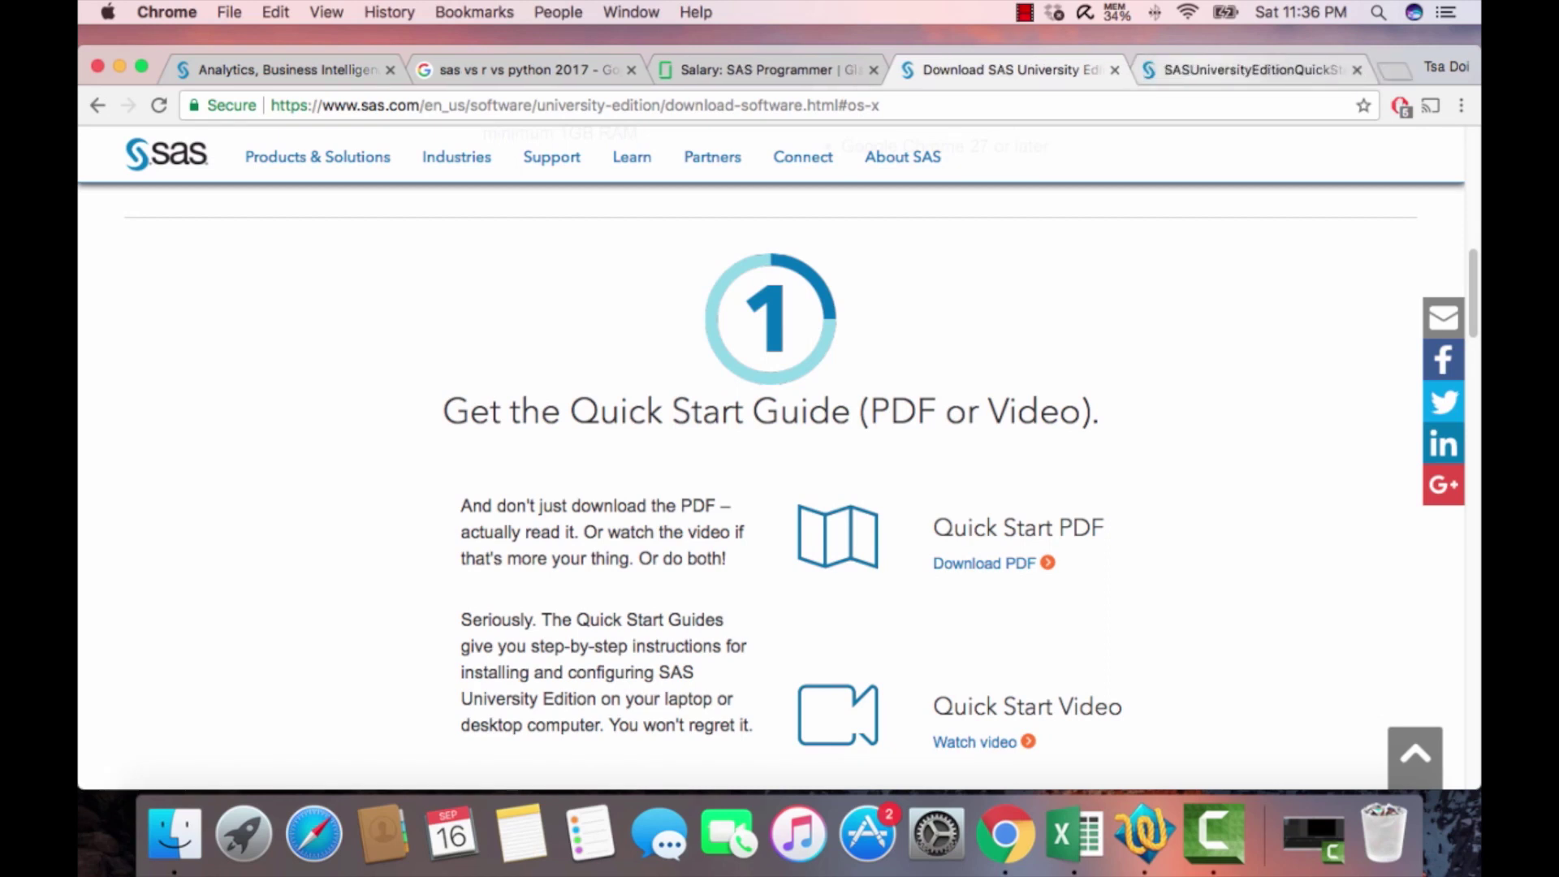
key("ctrl+Tab")
scroll(770, 487, "down", 15)
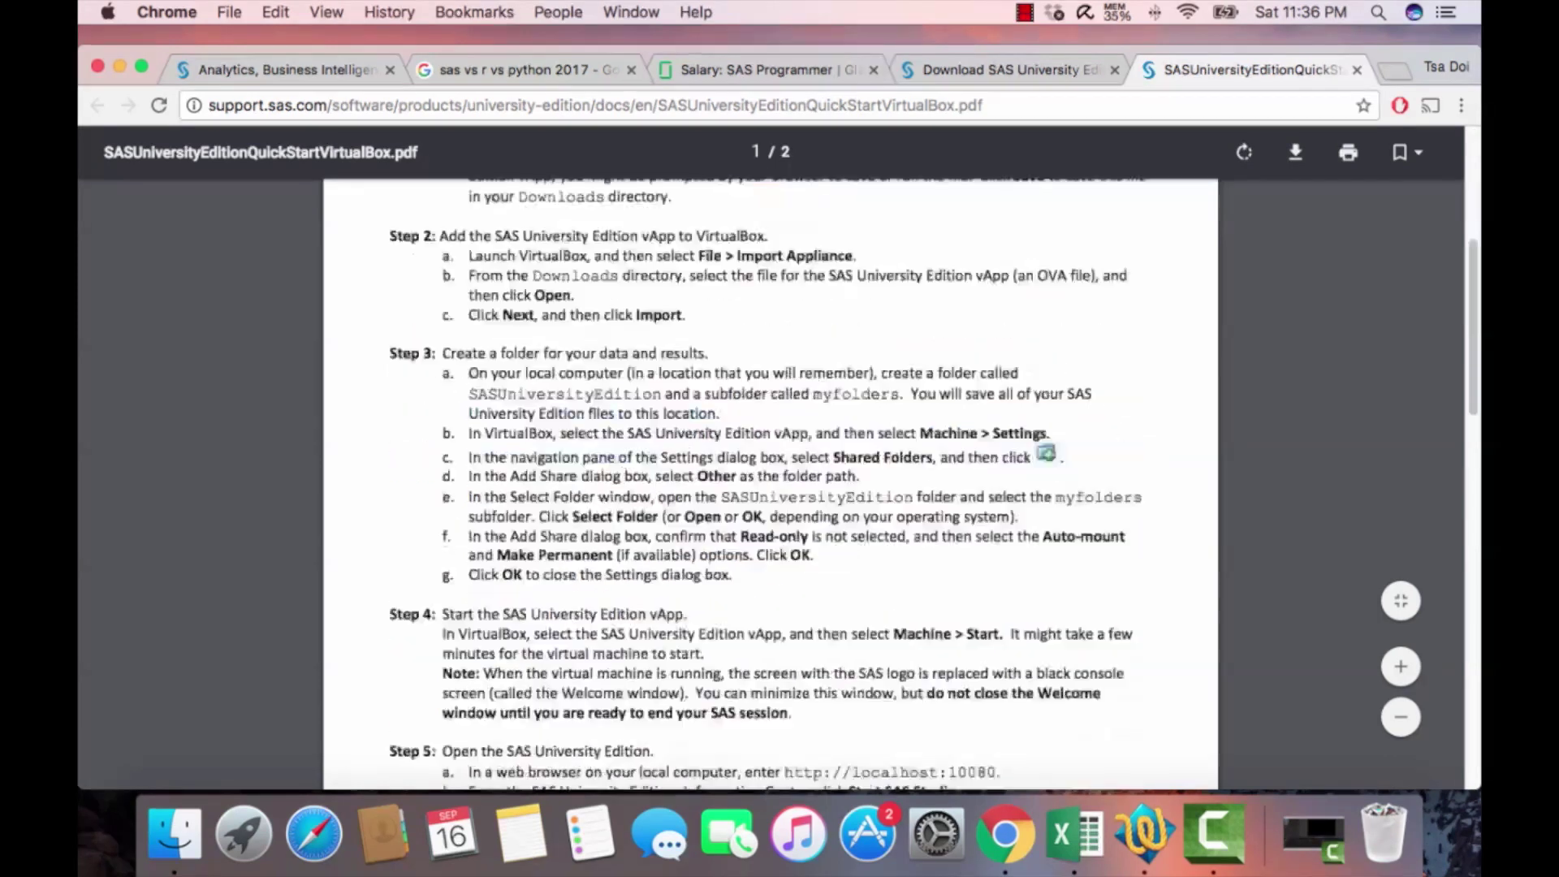
scroll(771, 488, "up", 6)
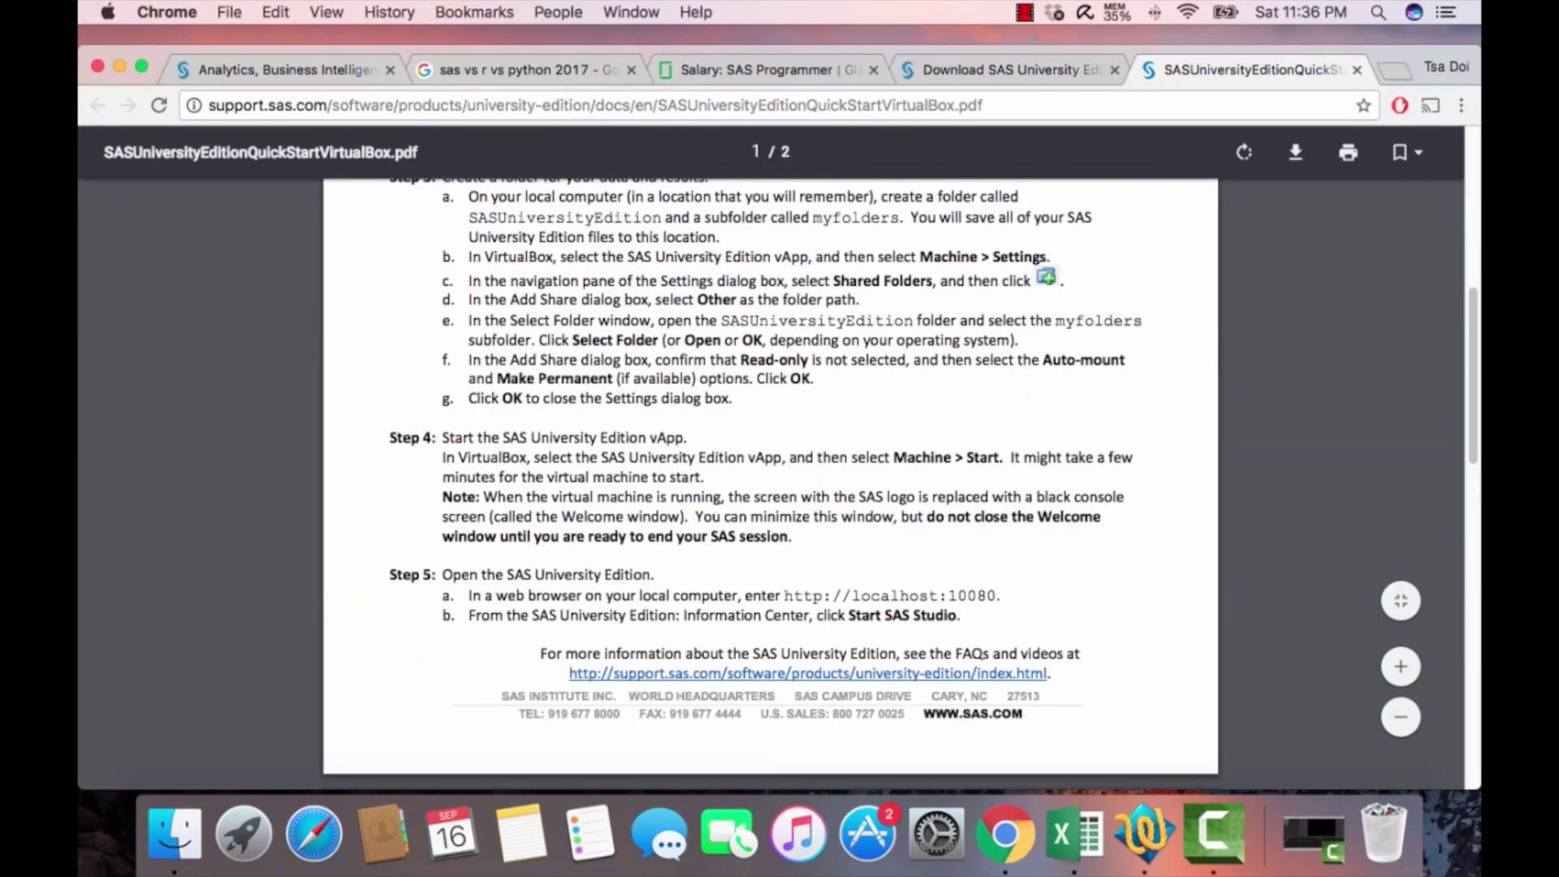
scroll(770, 487, "up", 4)
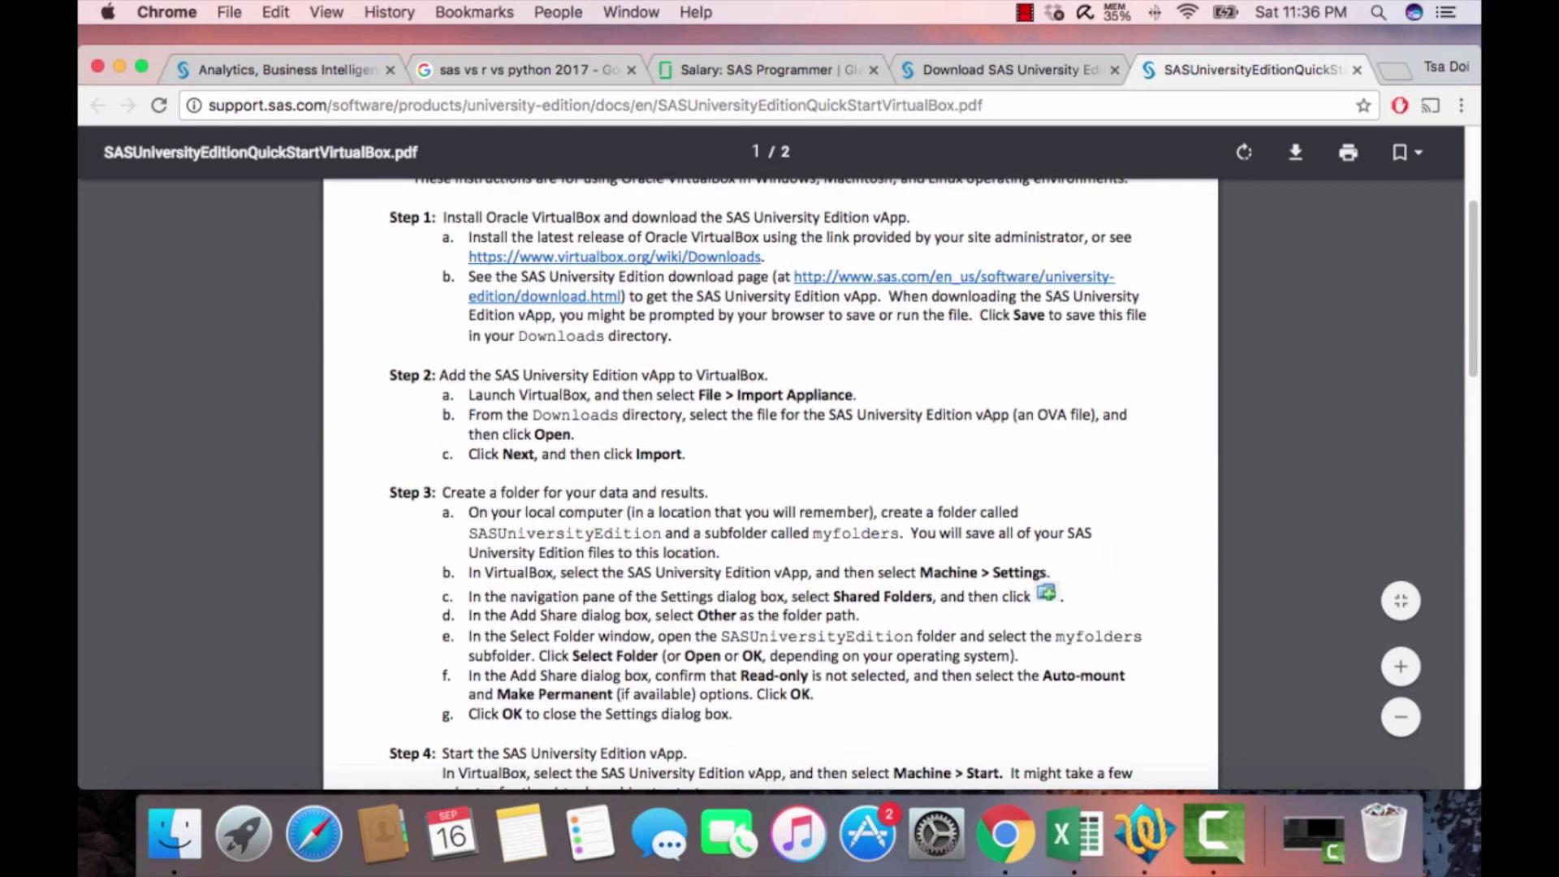
scroll(771, 487, "up", 1)
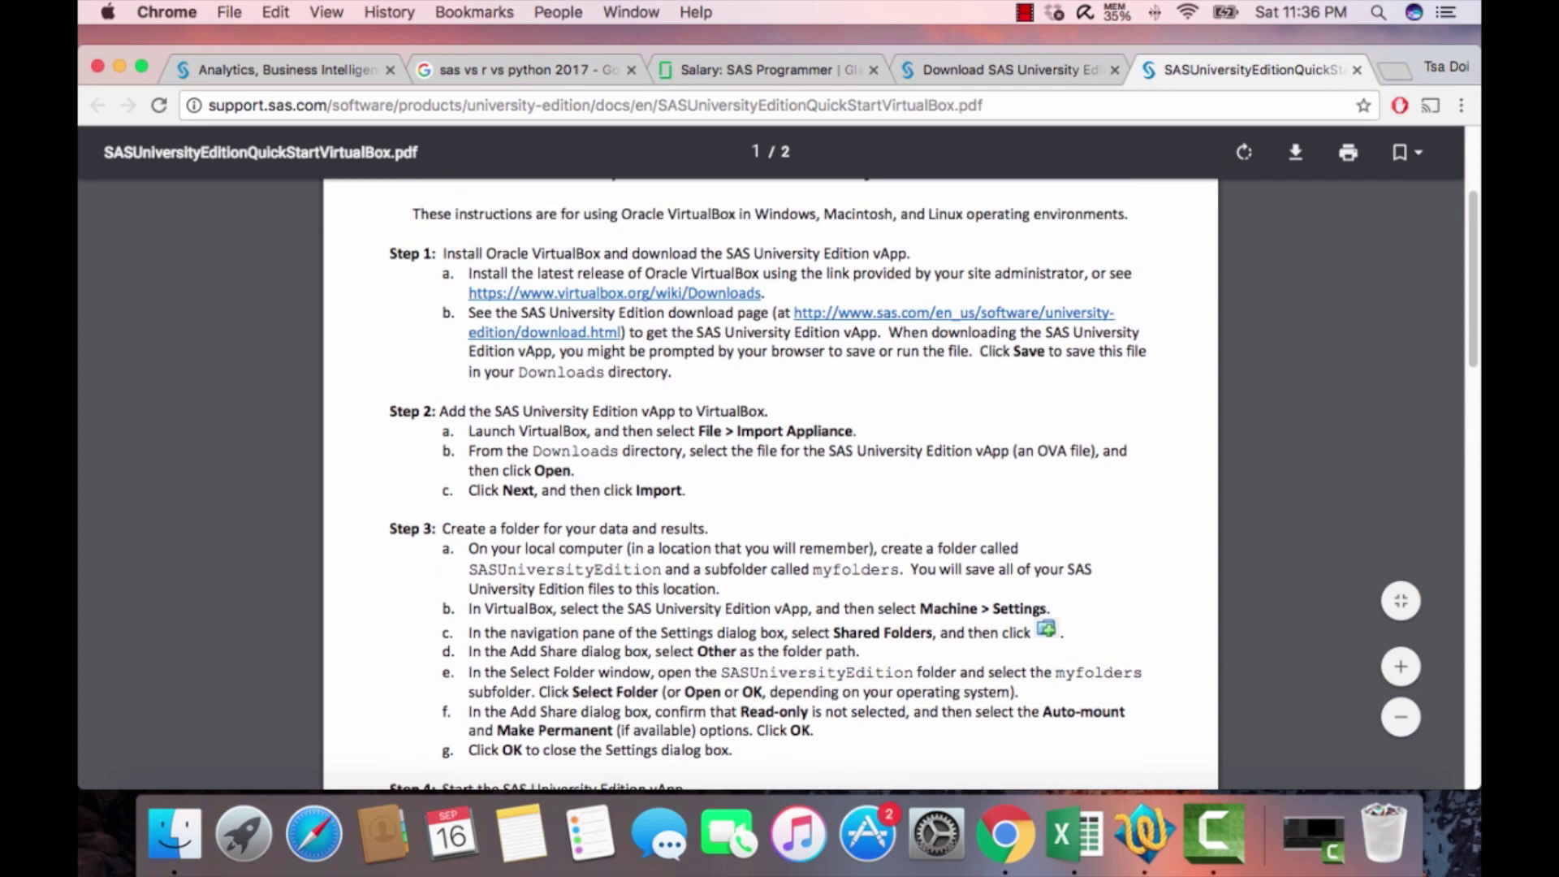
- Return to the SAS download page and open the VirtualBox for OS X download page in a new browser tab
left_click(1010, 70)
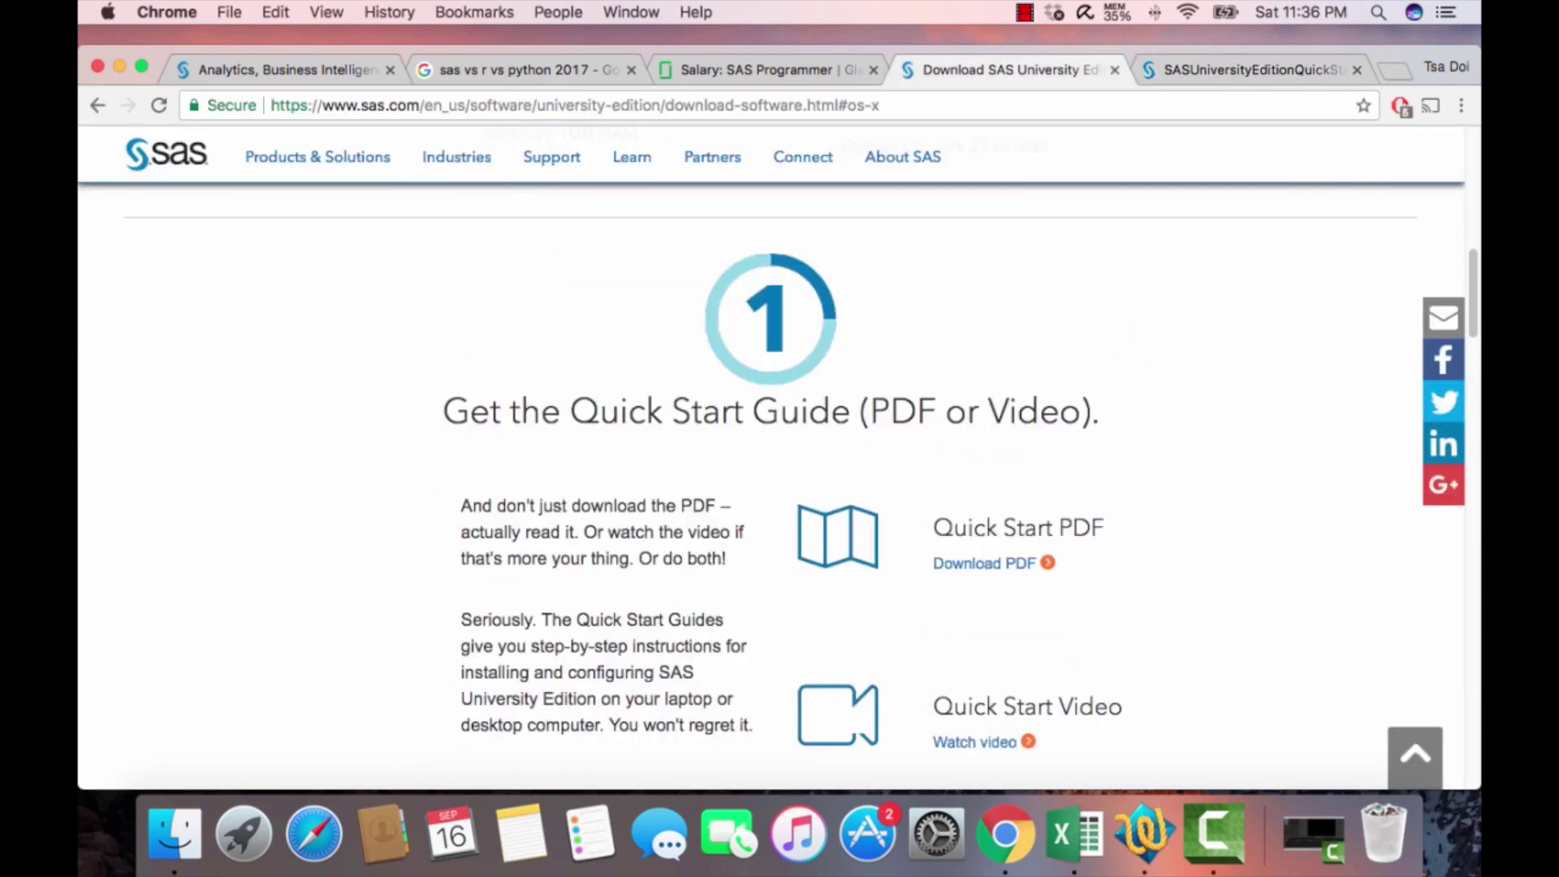
scroll(779, 487, "down", 3)
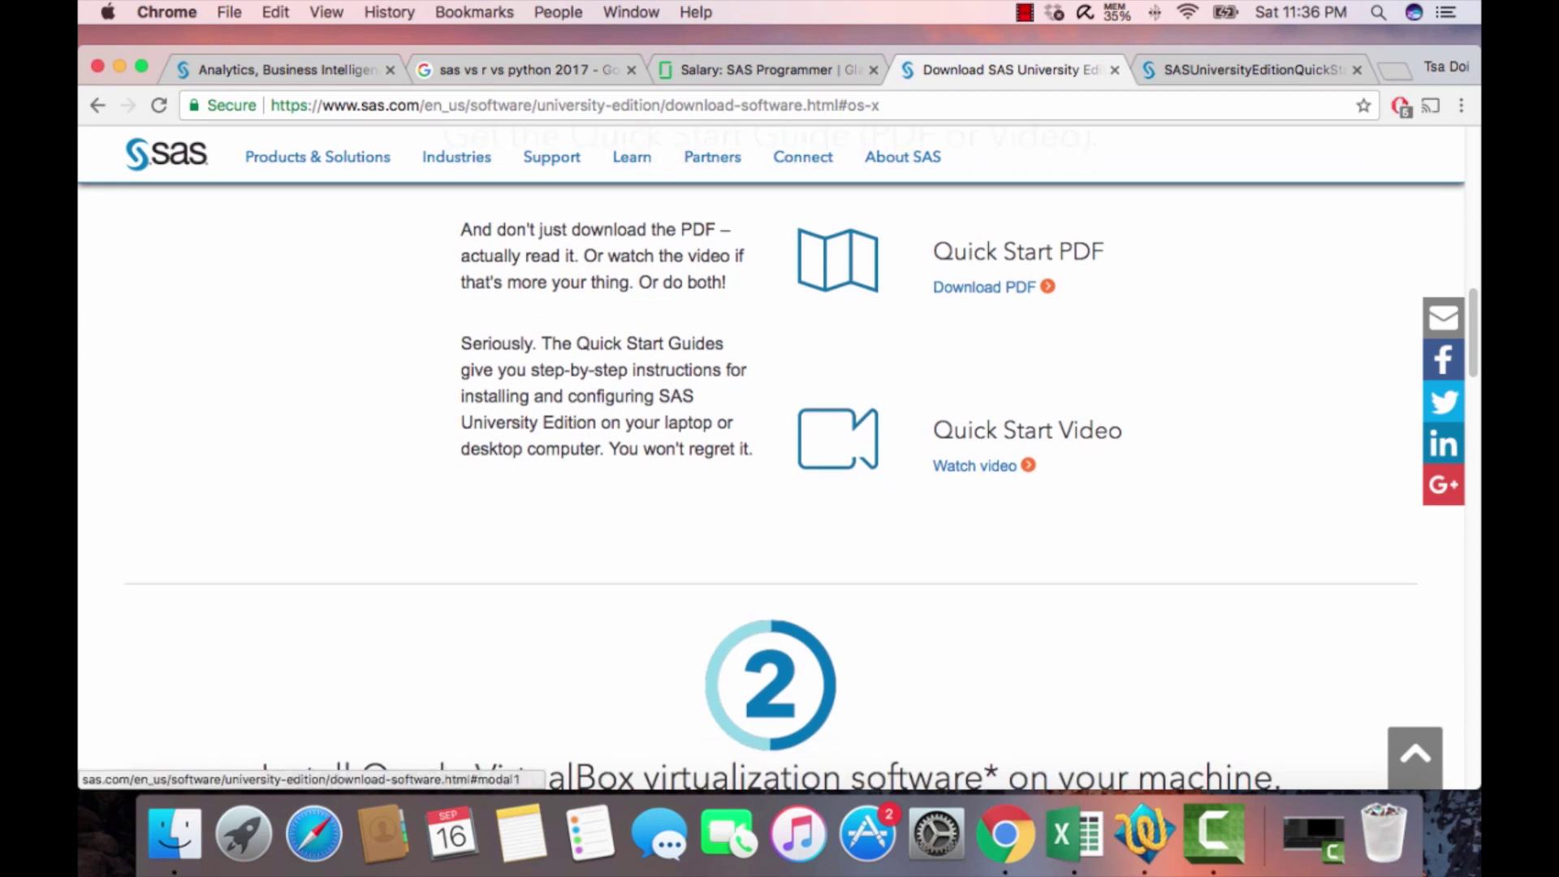
scroll(779, 487, "down", 4)
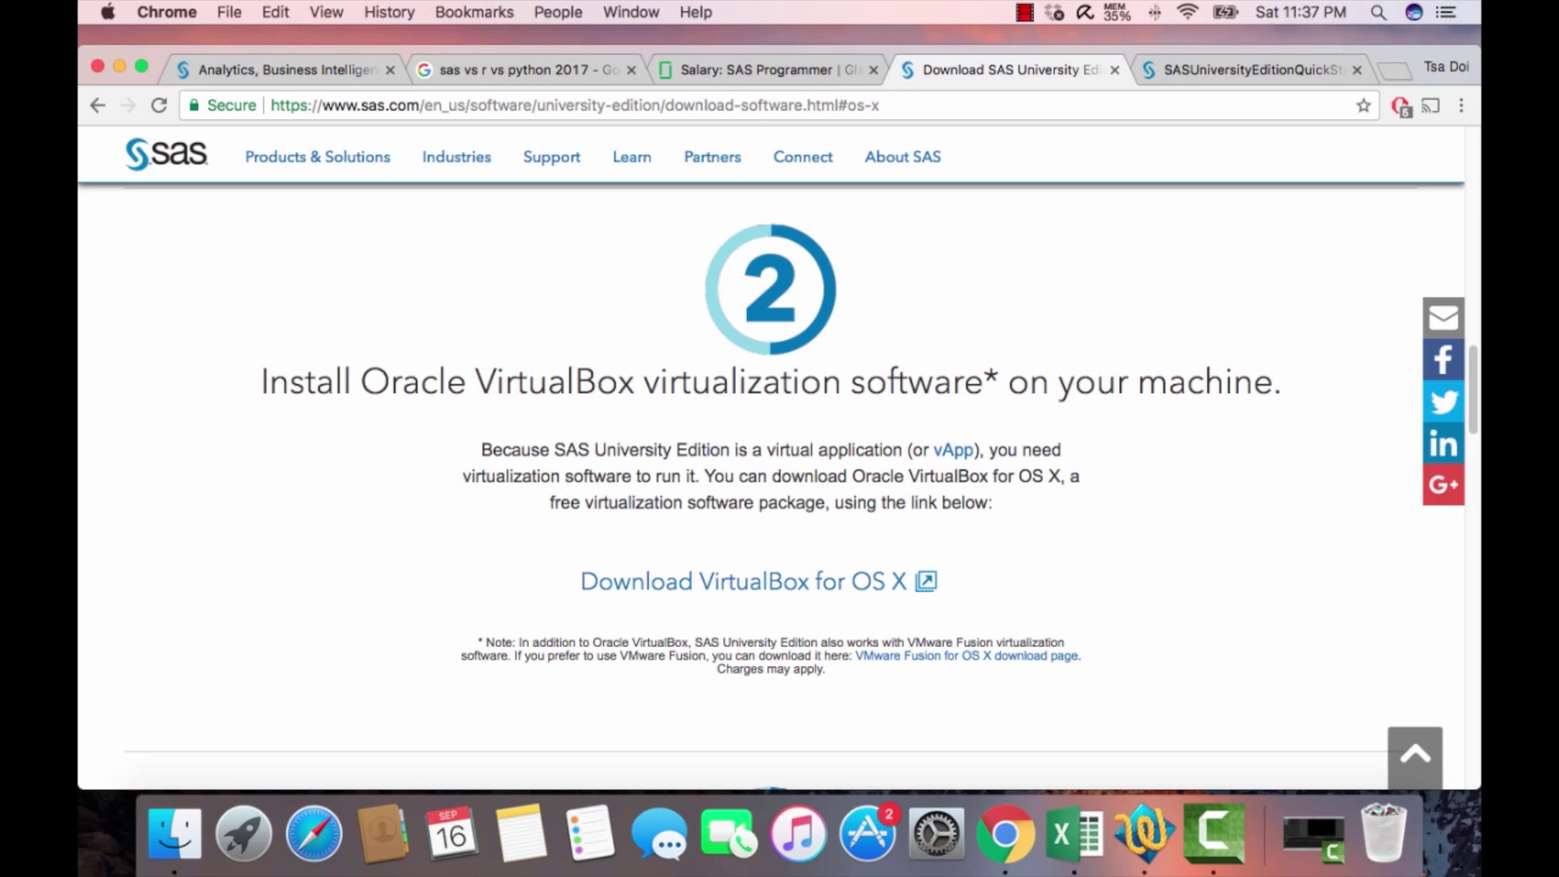
left_click_drag(680, 382, 1290, 382)
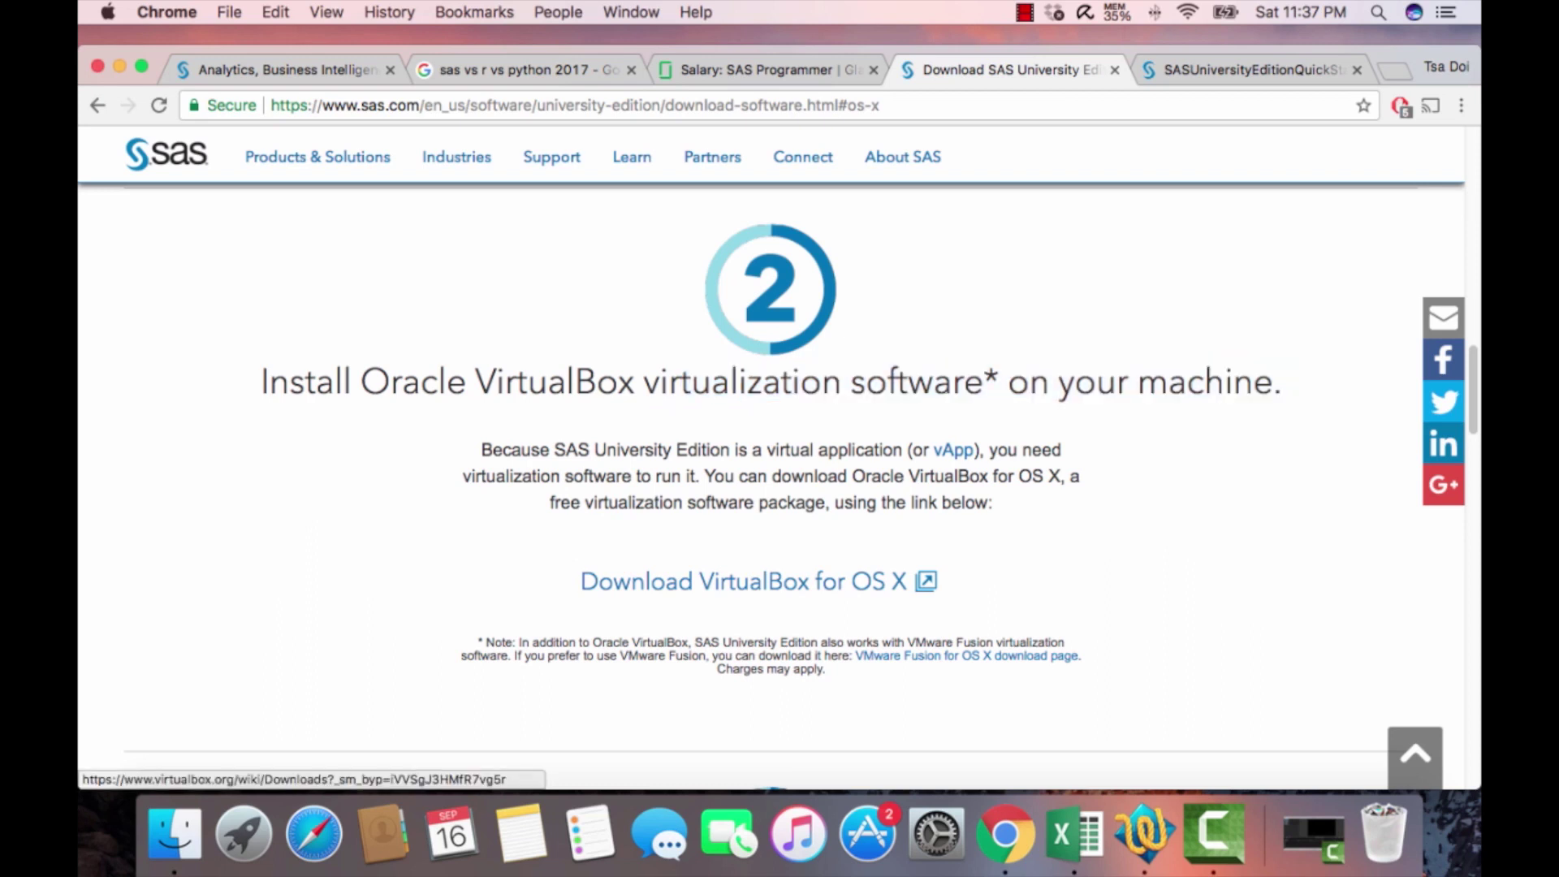
left_click(759, 581, "super")
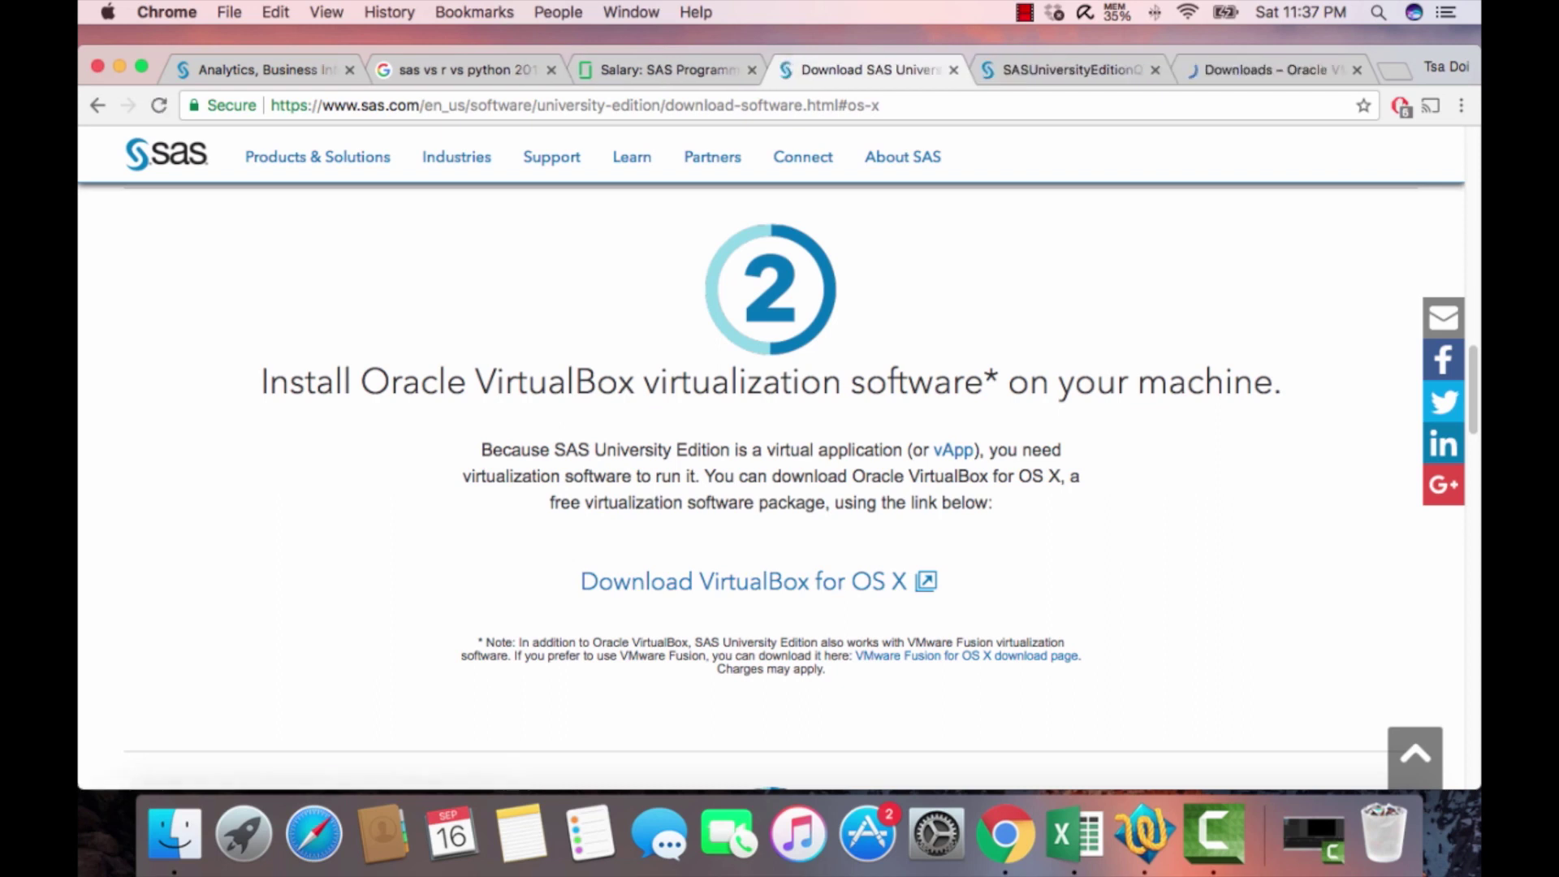
left_click(1250, 70)
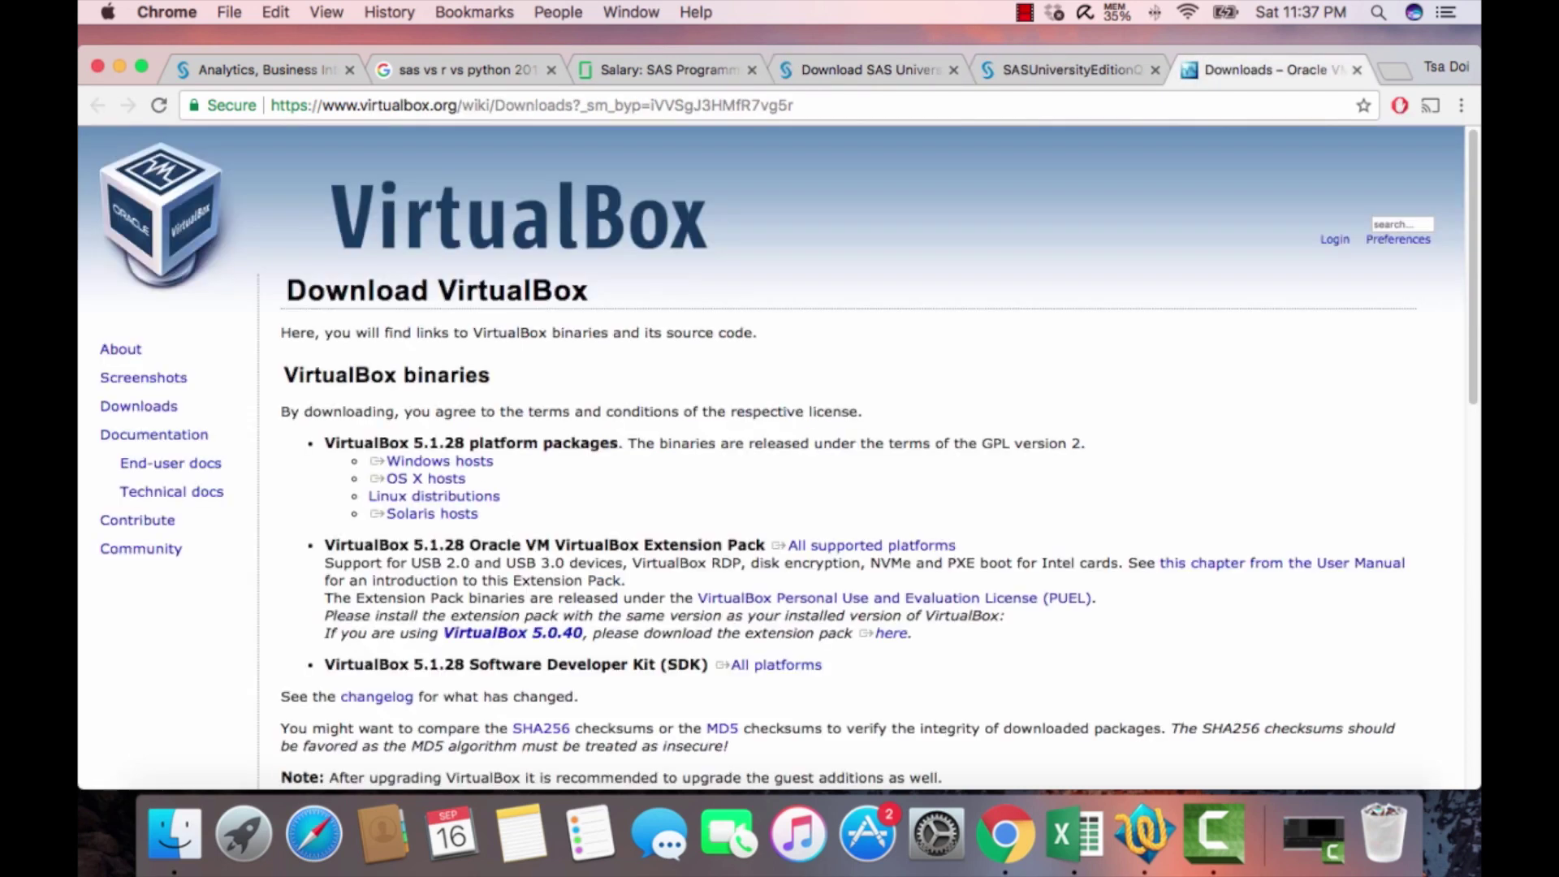
- Point out the Windows and OS X host packages, highlight version 5.1.28, and start downloading VirtualBox for OS X hosts
left_click(438, 460)
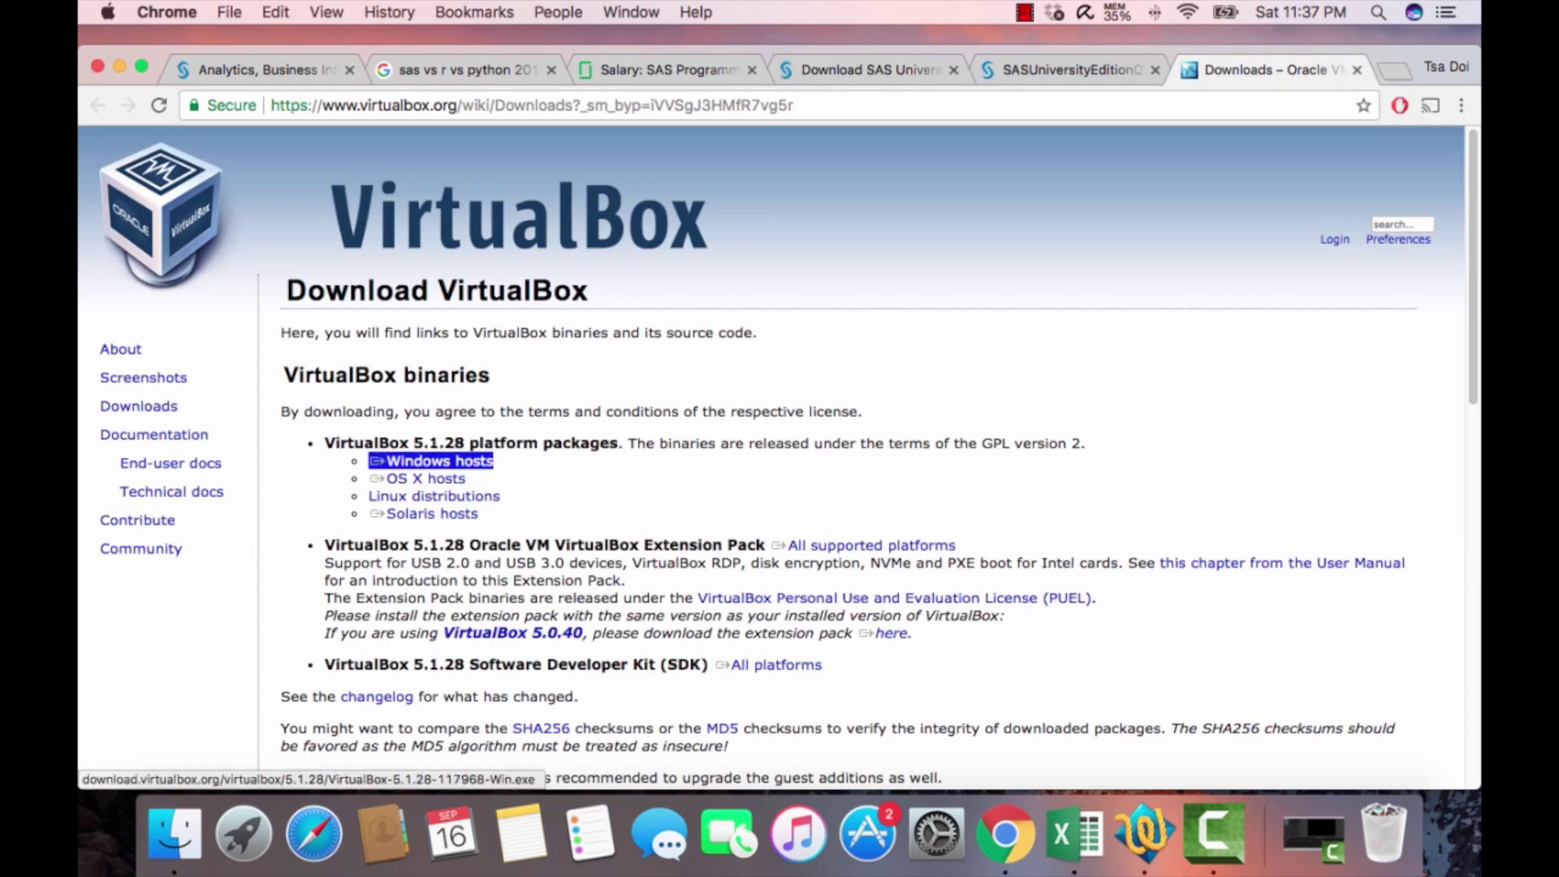
key("Tab")
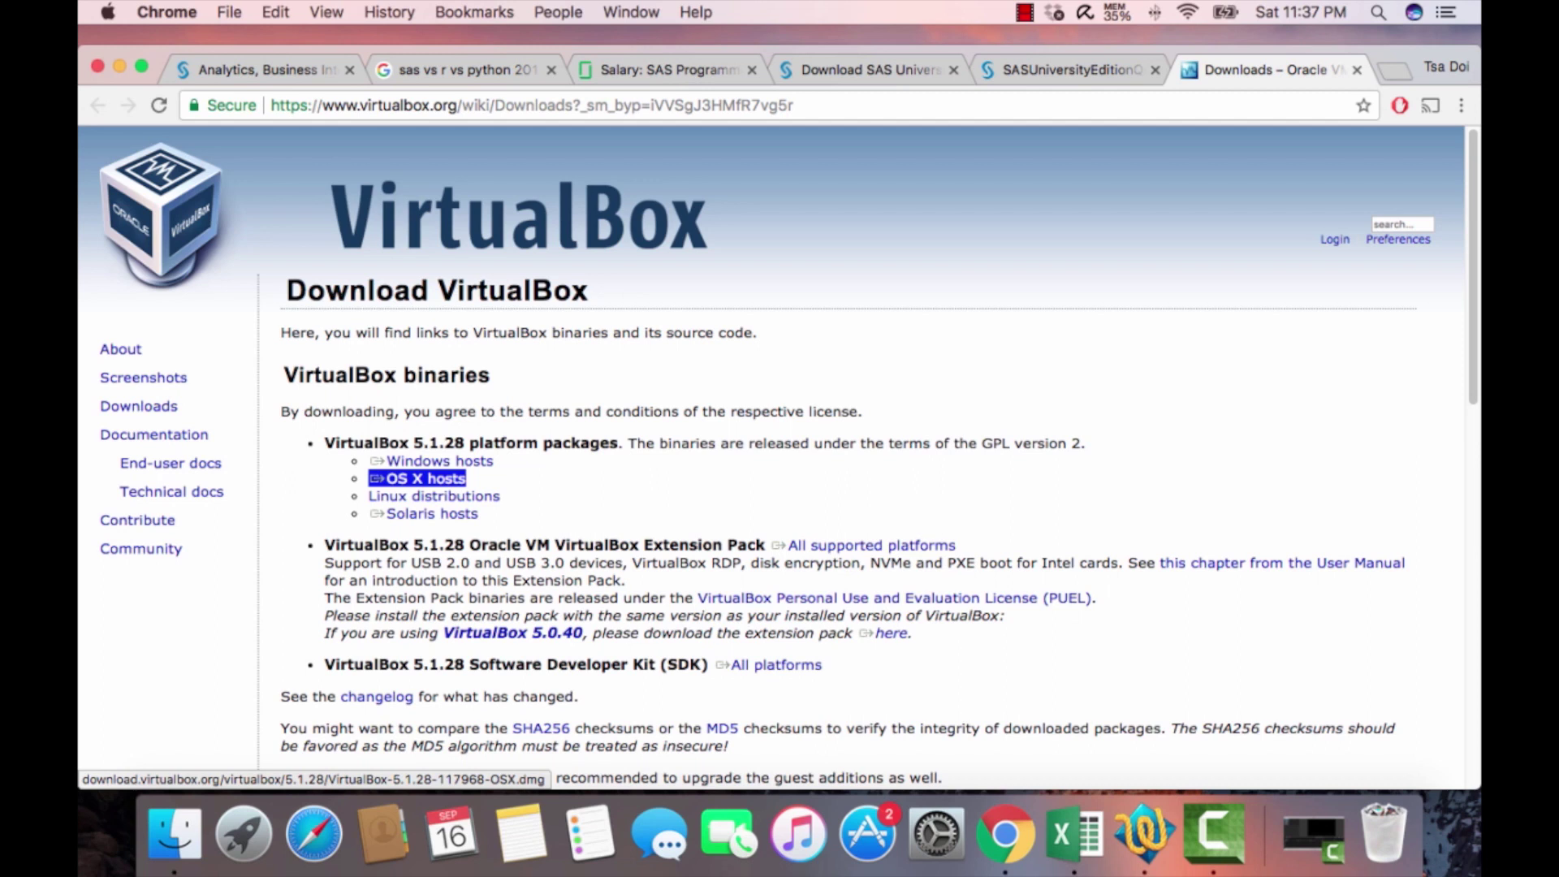
key("Return")
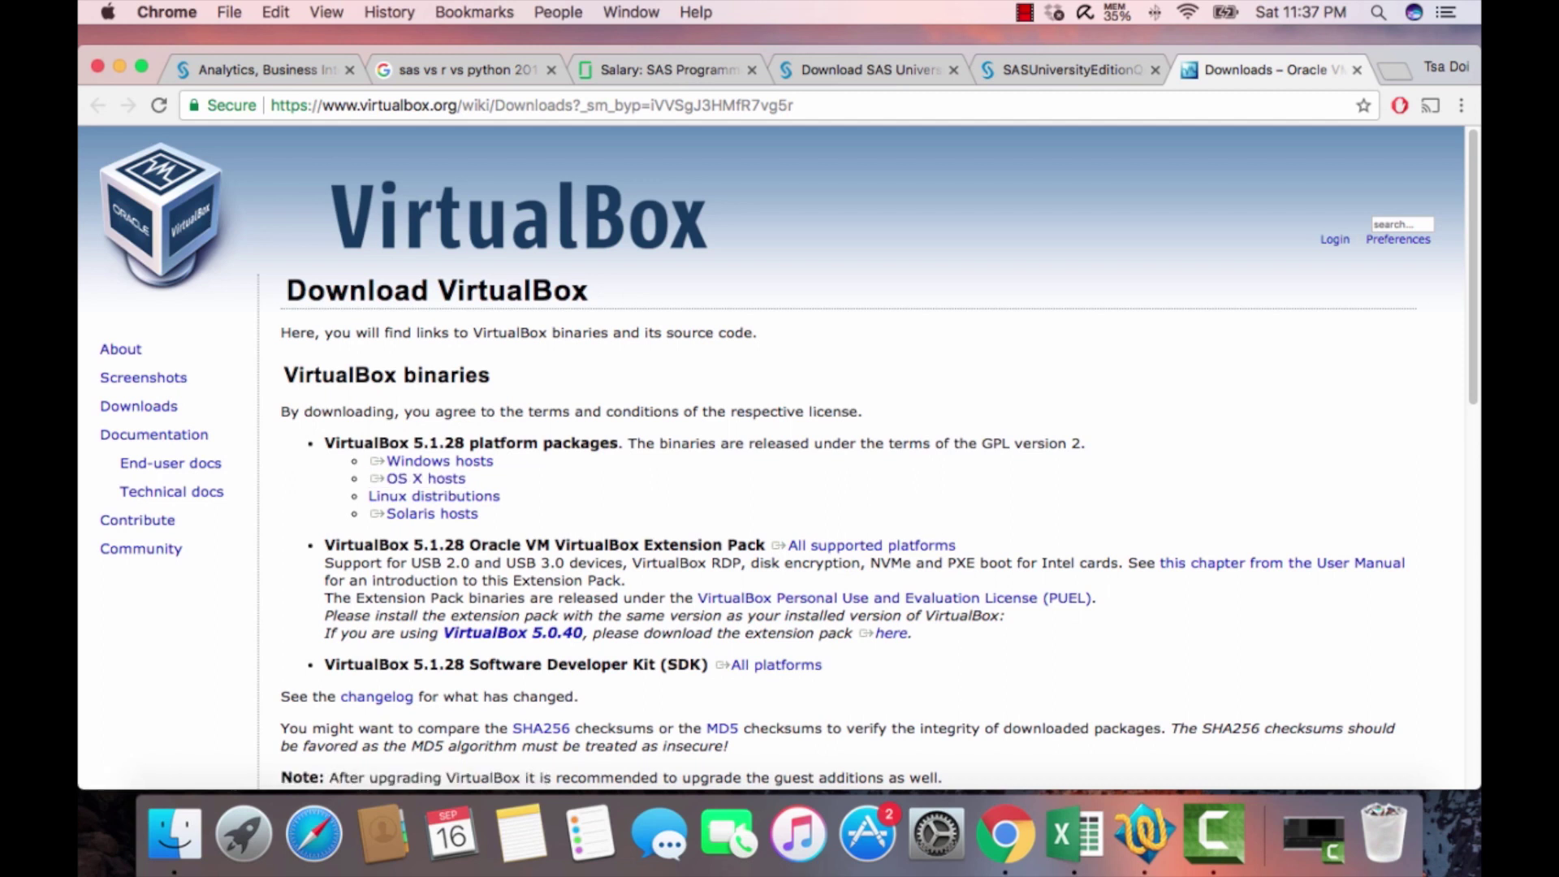
left_click_drag(410, 443, 466, 443)
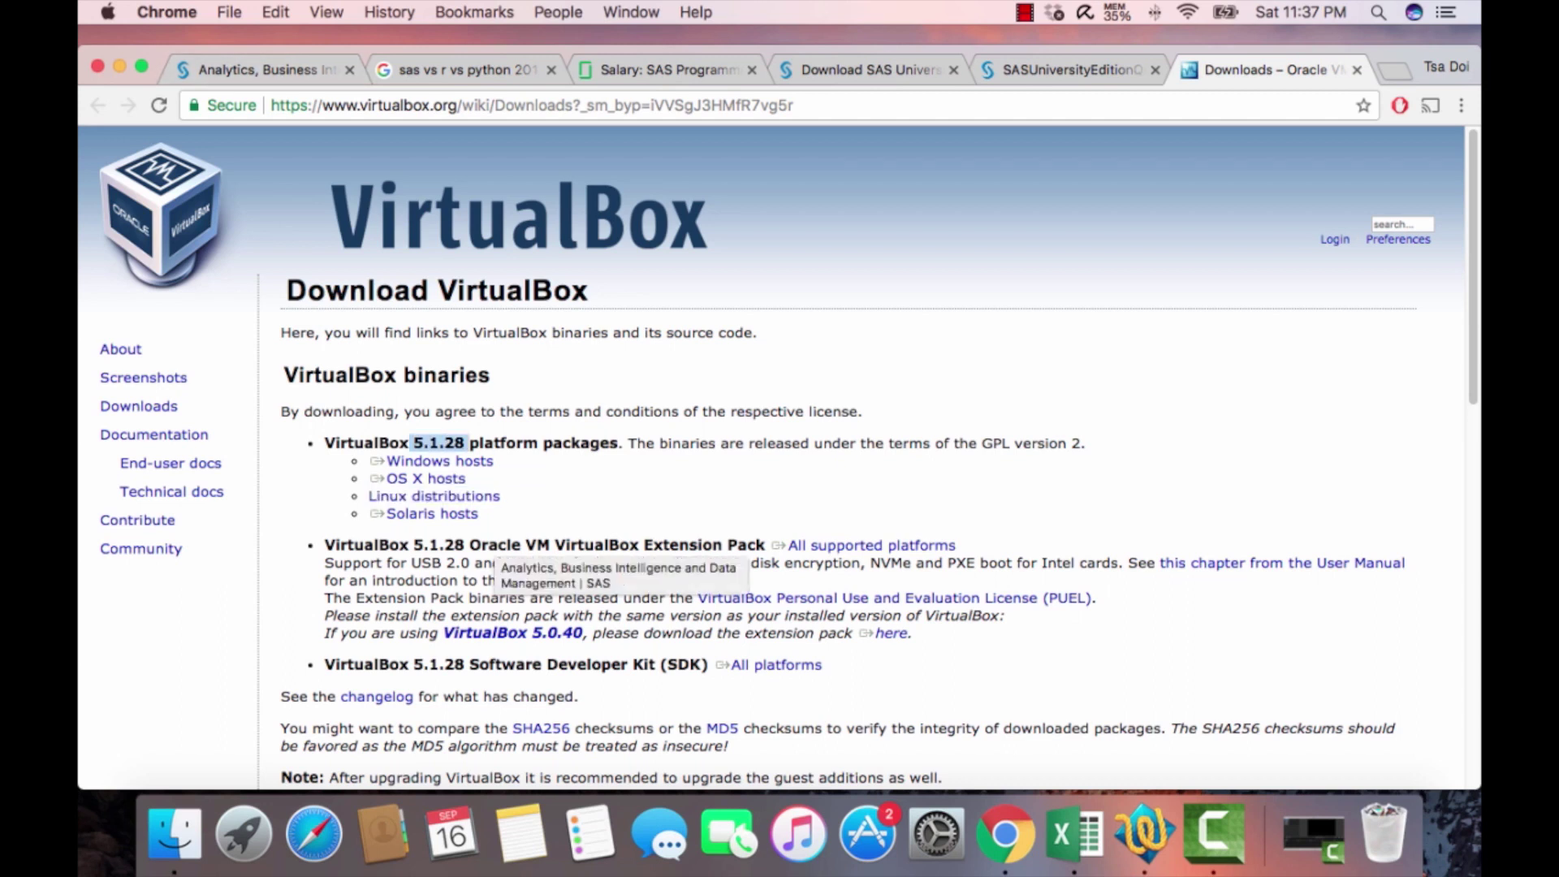
left_click(424, 479)
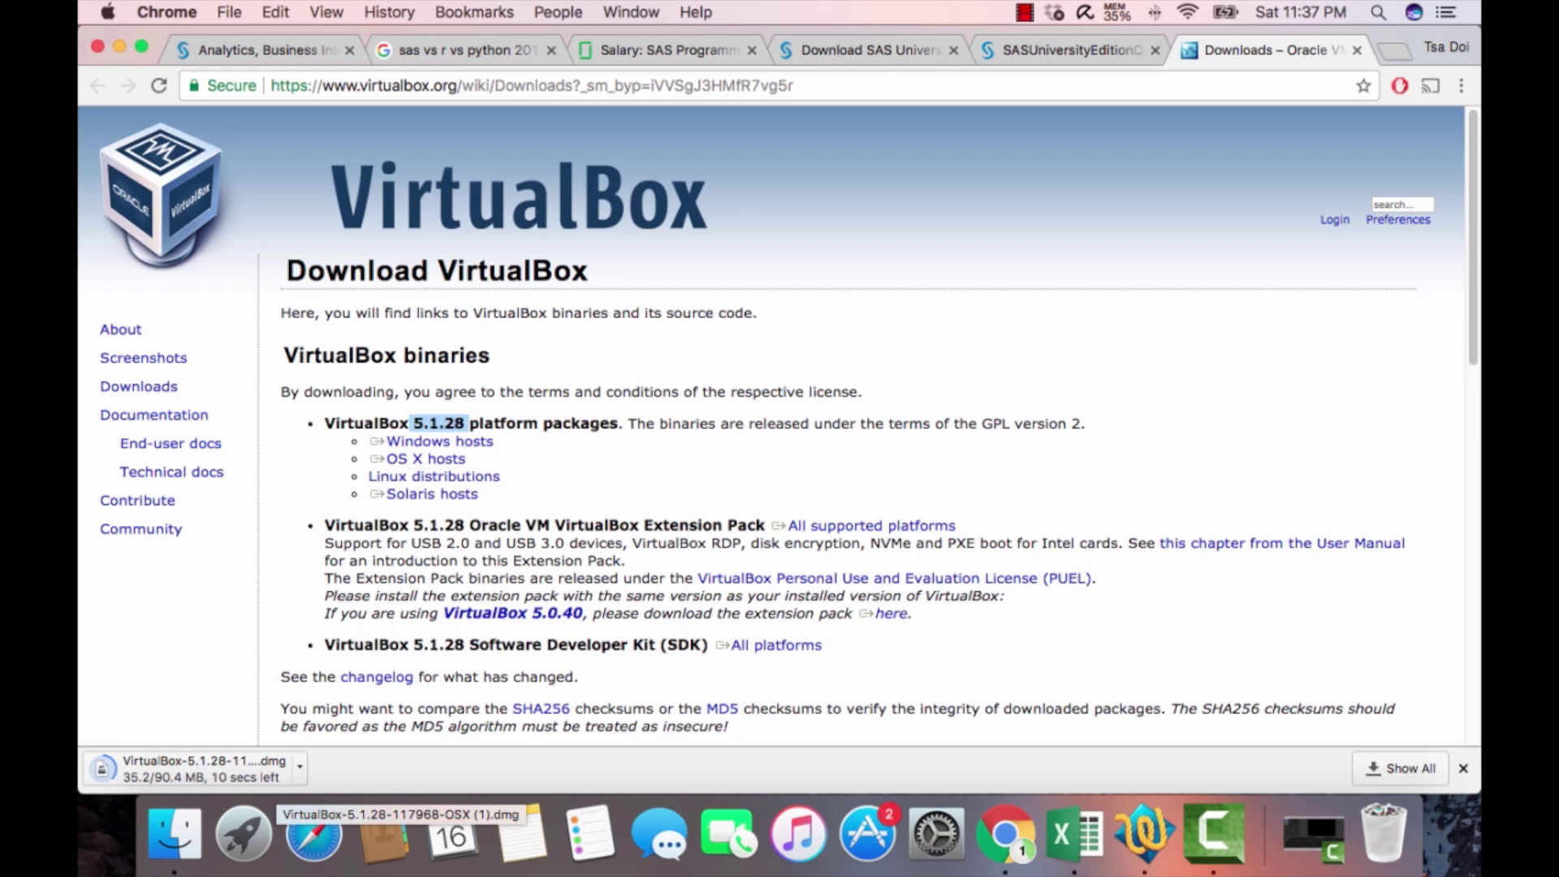
- Cancel the running VirtualBox download and dismiss the browser's download bar
left_click(300, 767)
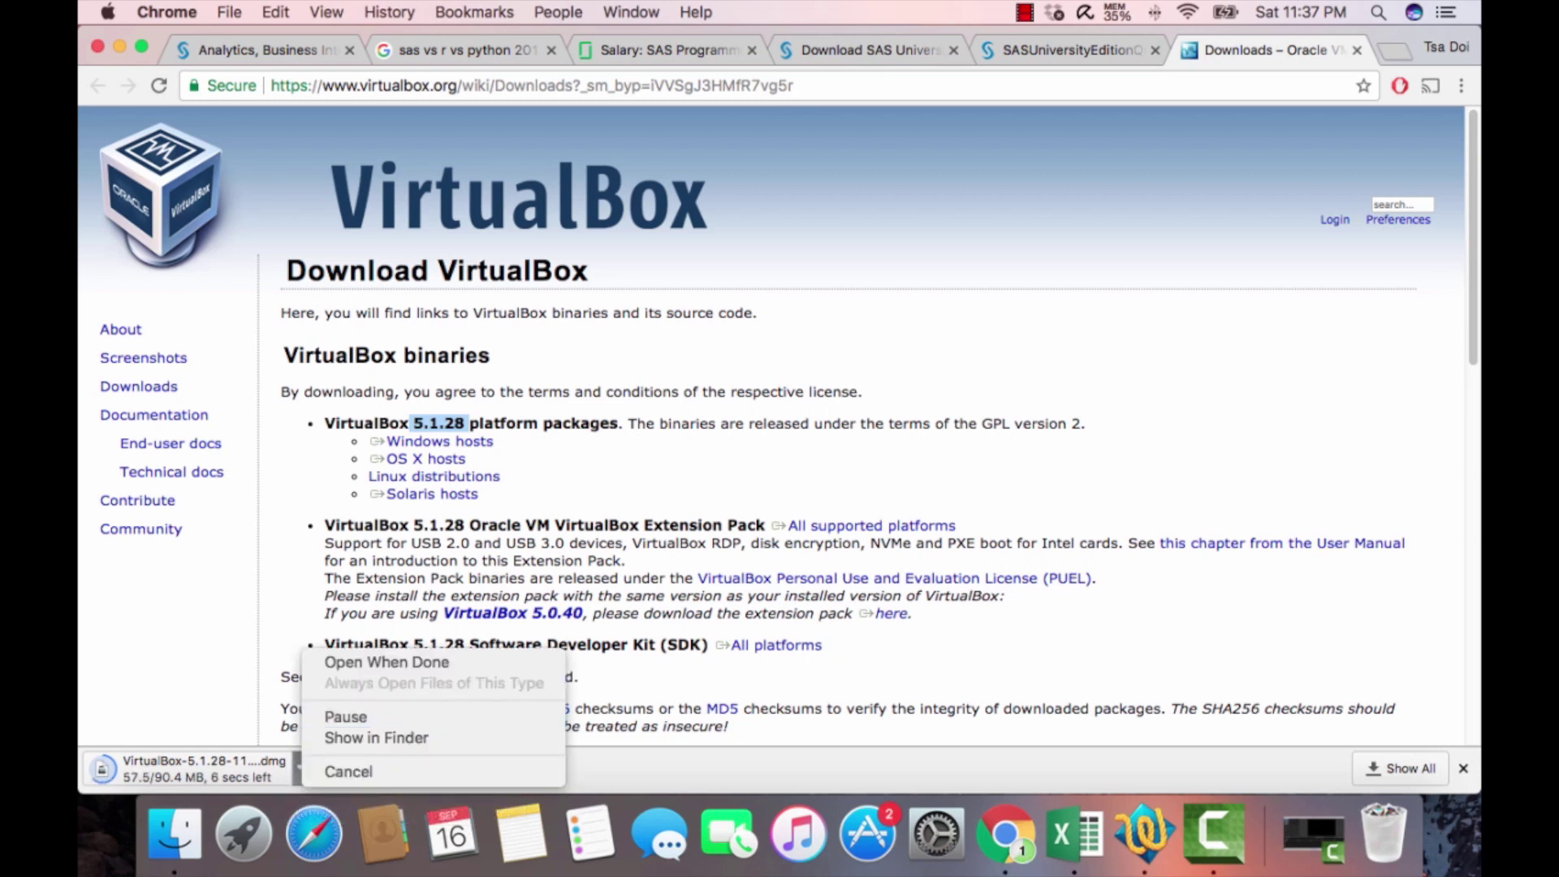
left_click(349, 771)
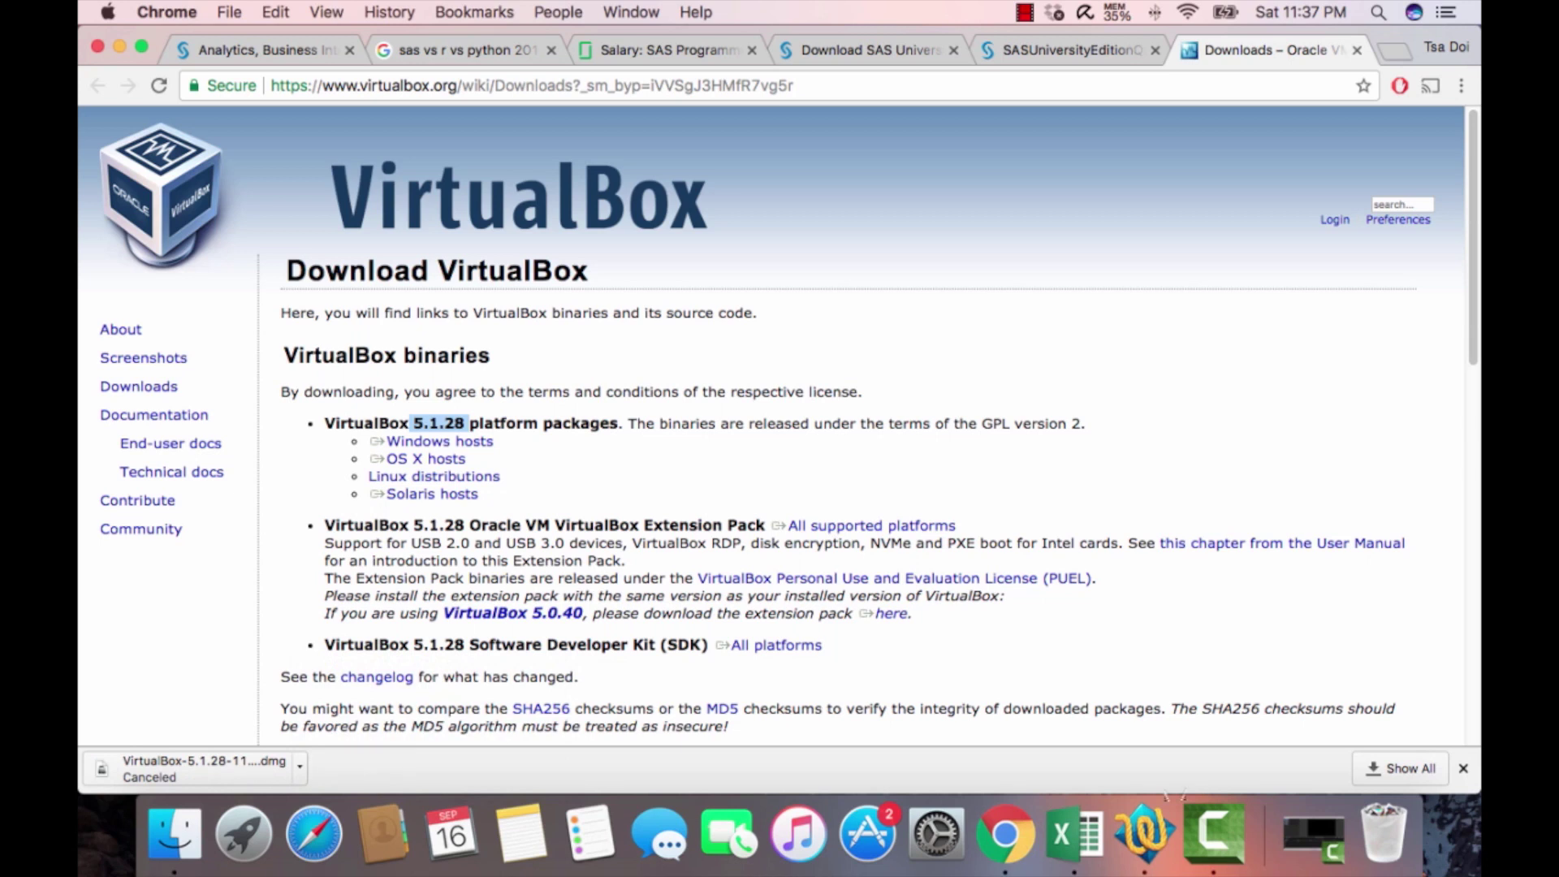
left_click(1464, 768)
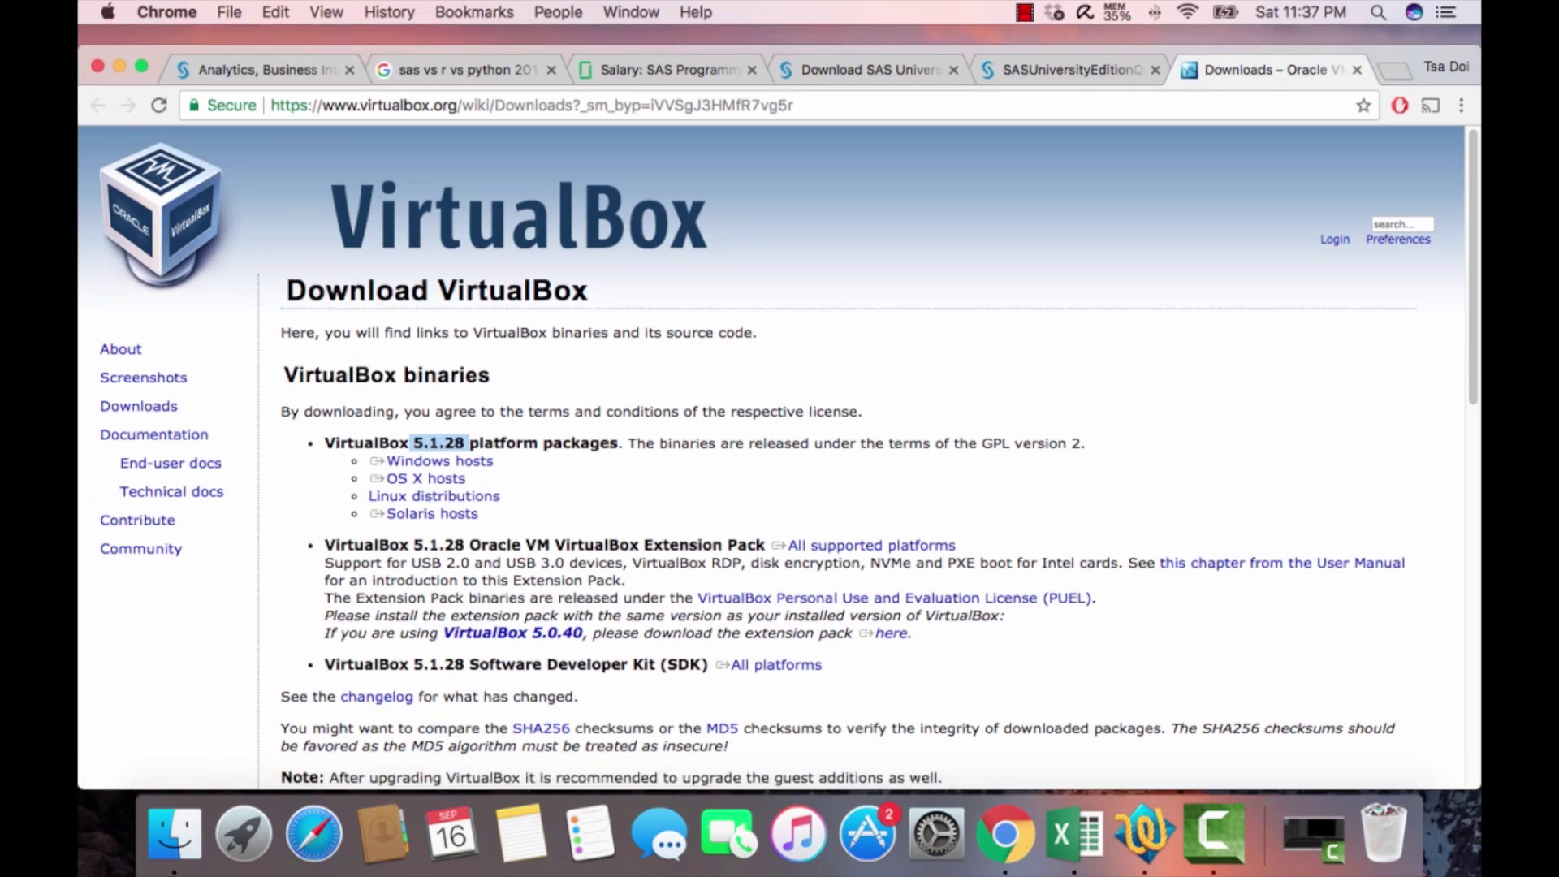
left_click(118, 66)
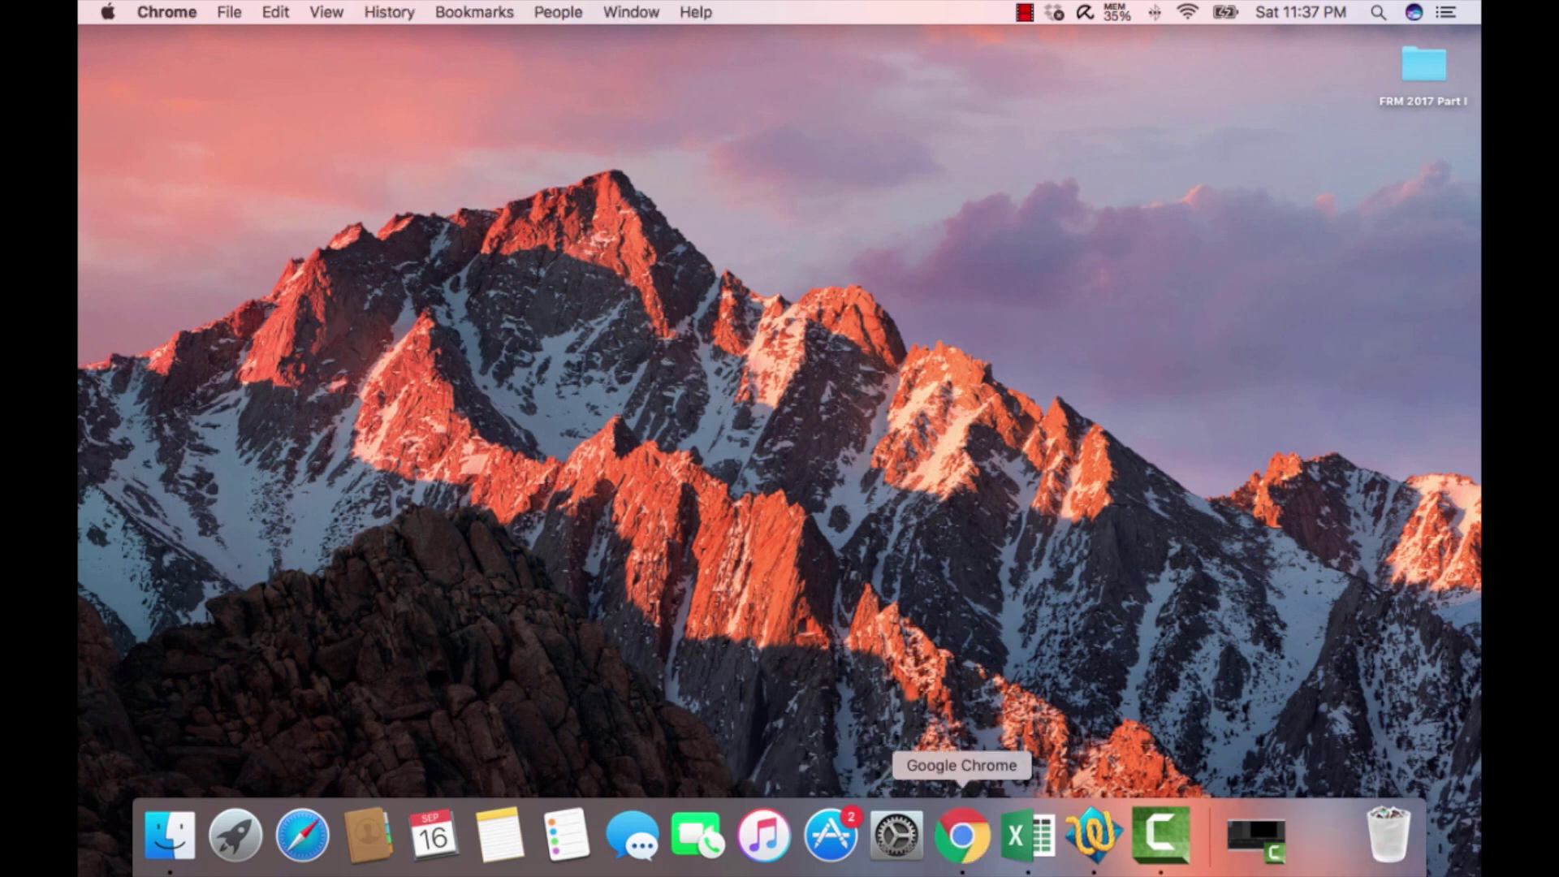
left_click(961, 837)
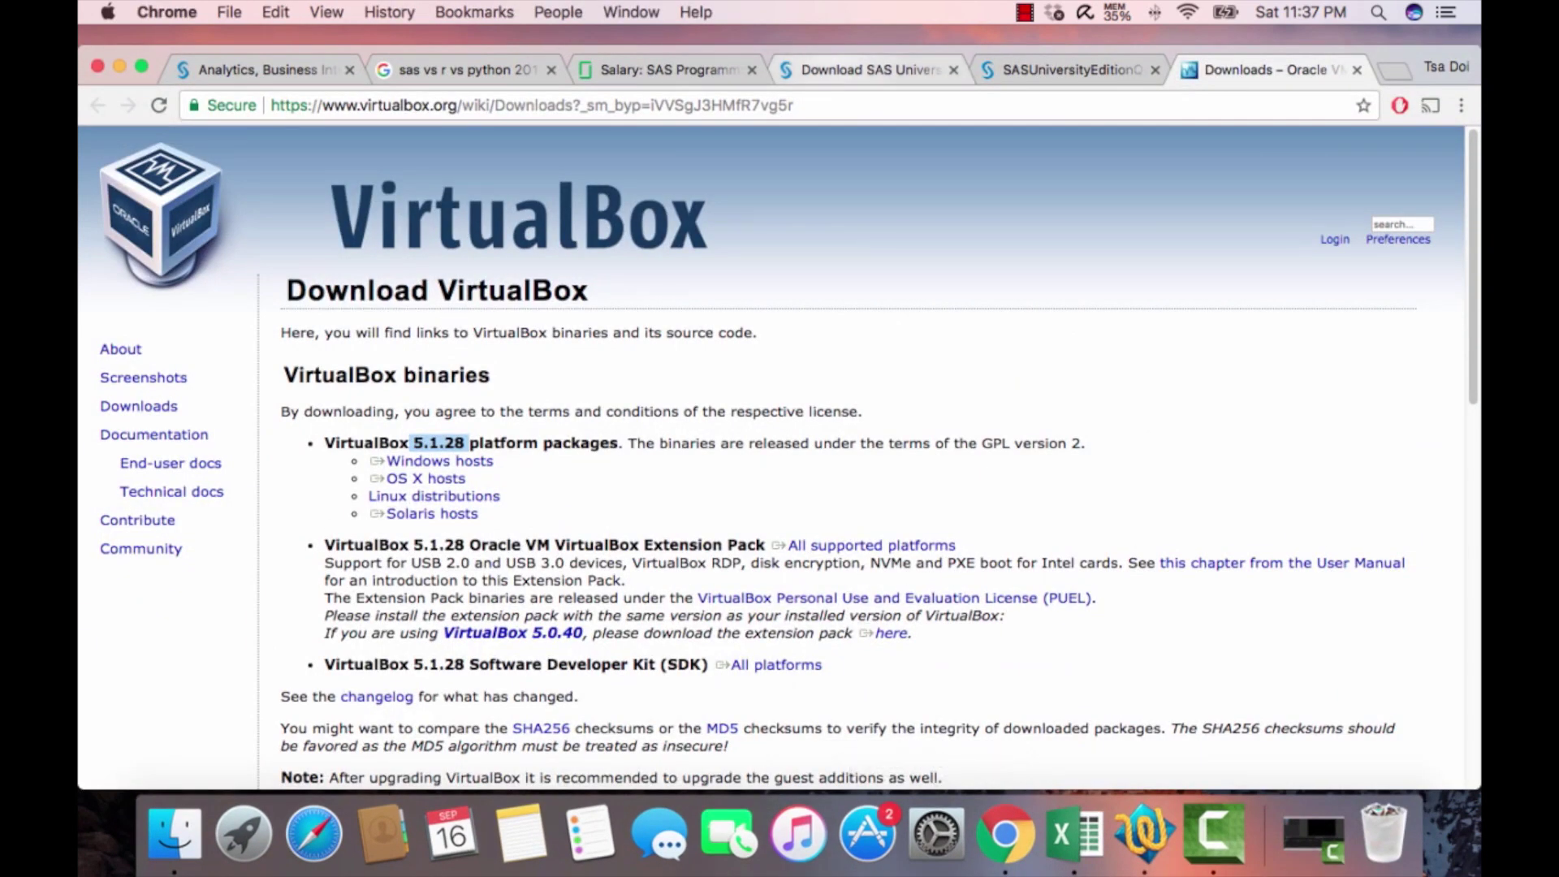
- Return to the SAS download page, review the vApp instructions in section 3, and start downloading the SAS University Edition vApp
left_click(830, 69)
scroll(780, 487, "down", 3)
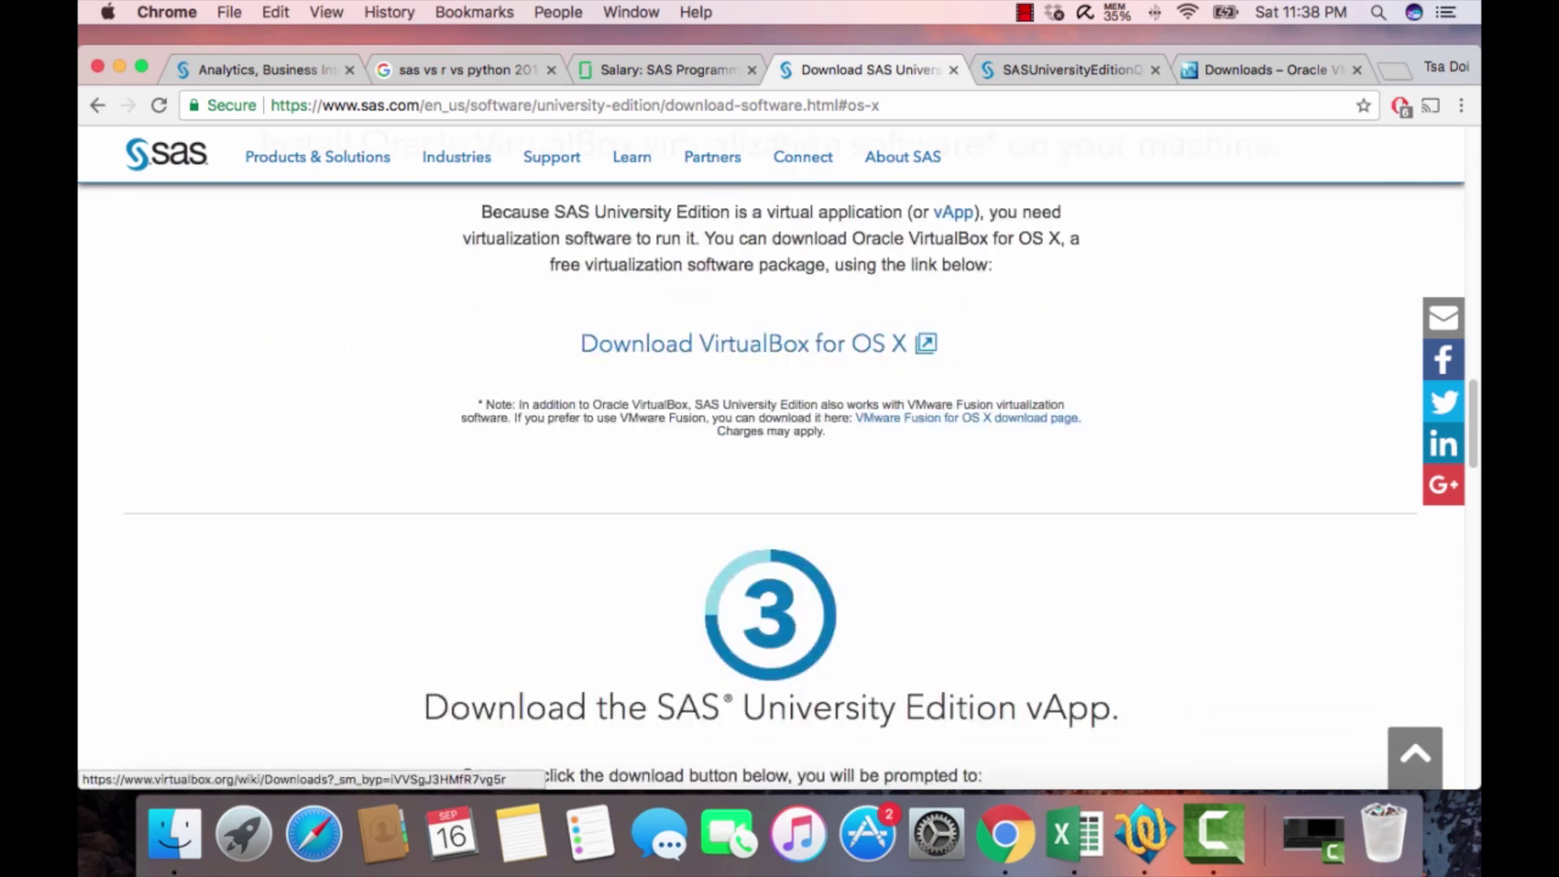
scroll(760, 343, "down", 5)
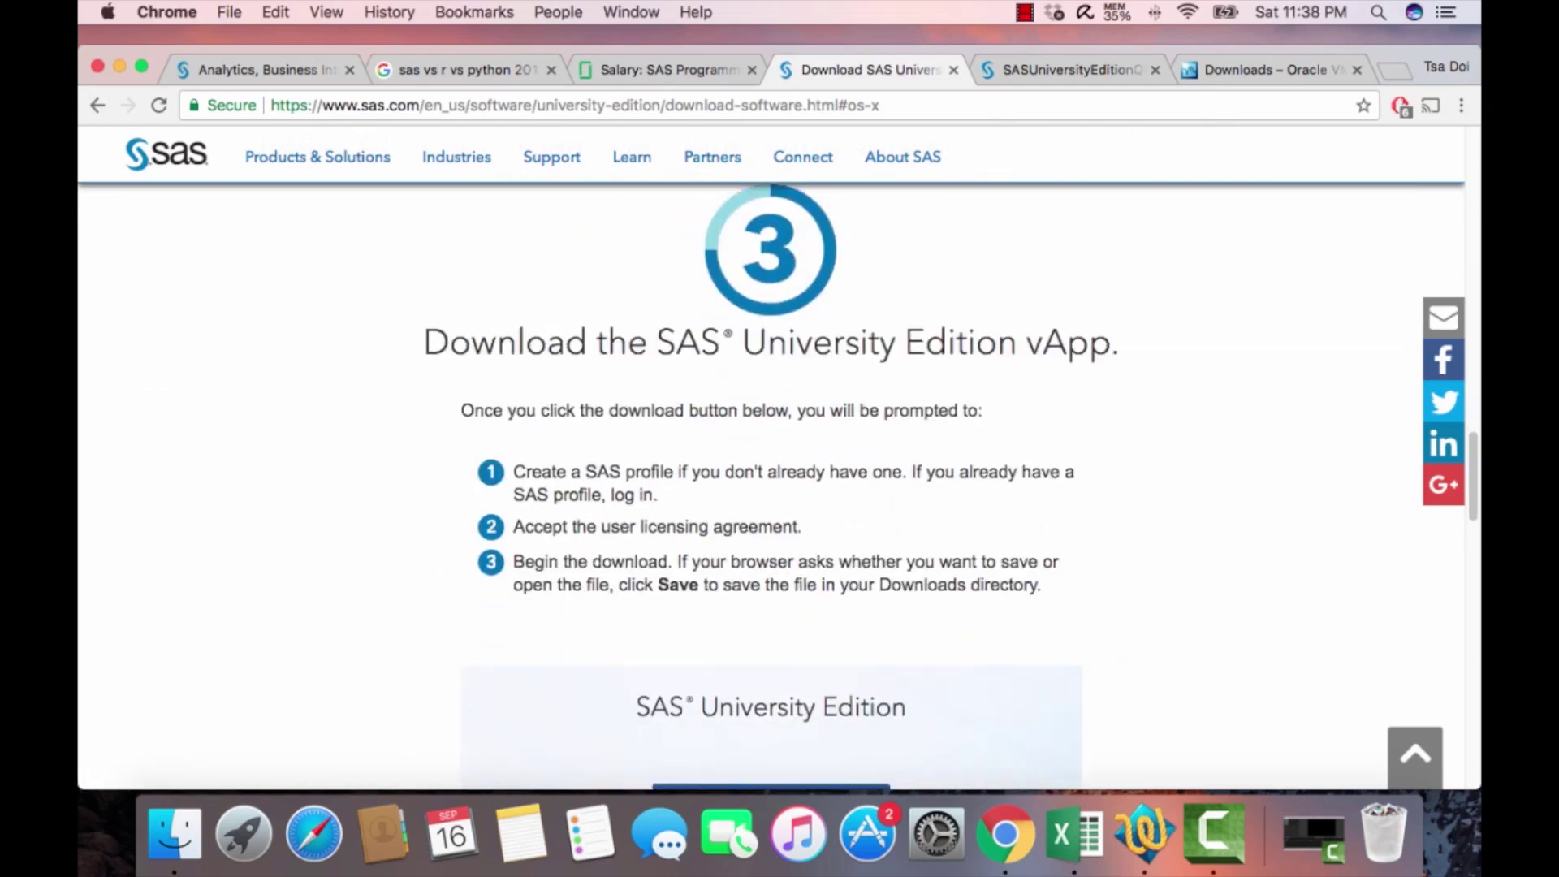
scroll(772, 487, "down", 2)
scroll(771, 487, "up", 1)
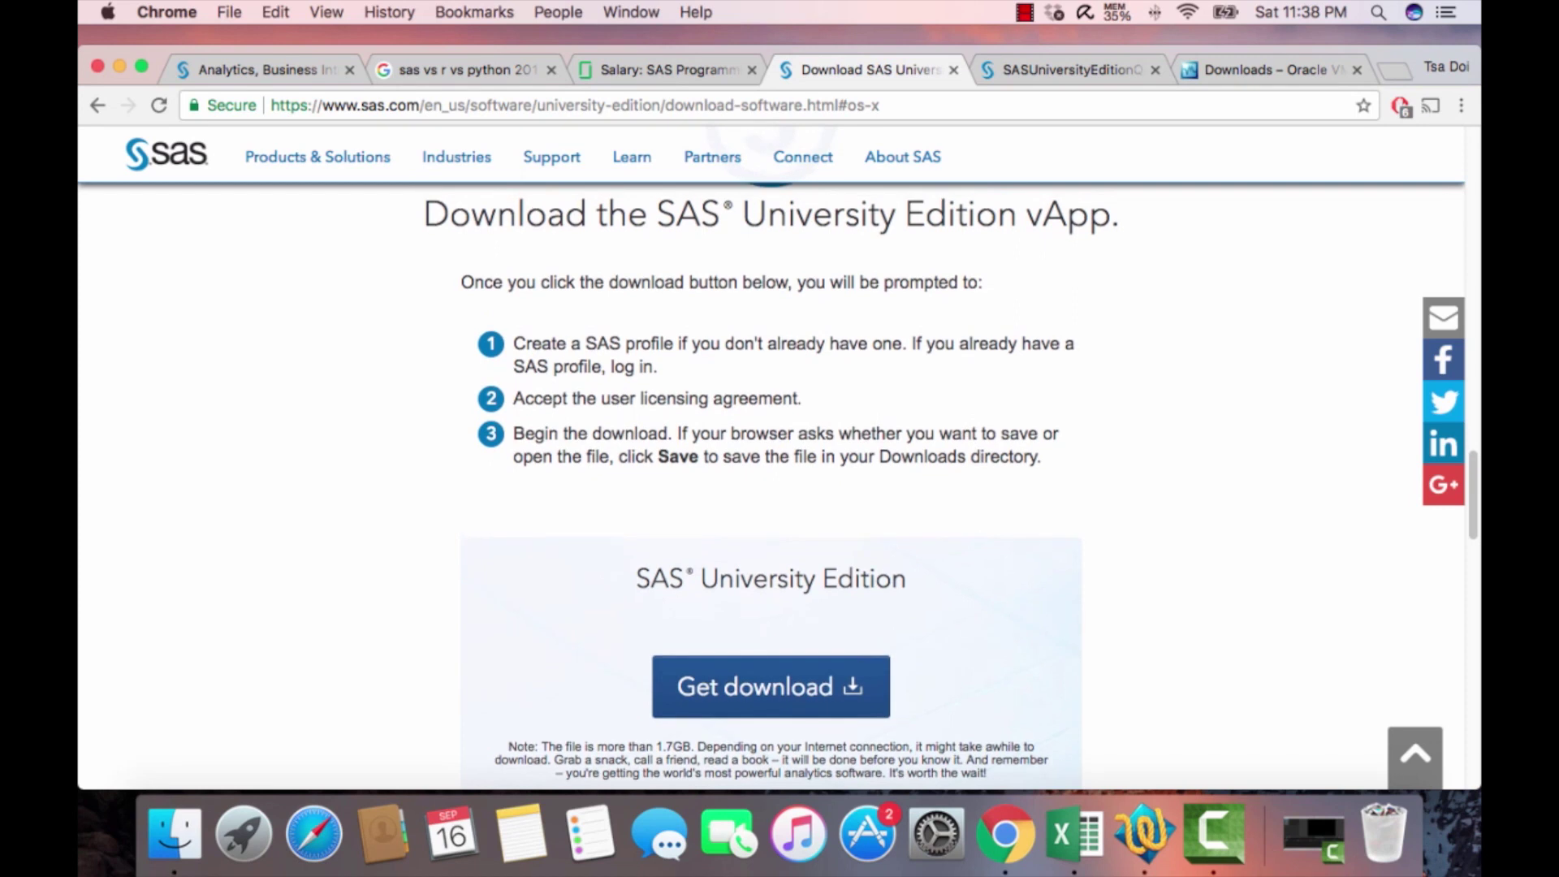
scroll(771, 487, "down", 1)
scroll(772, 488, "up", 5)
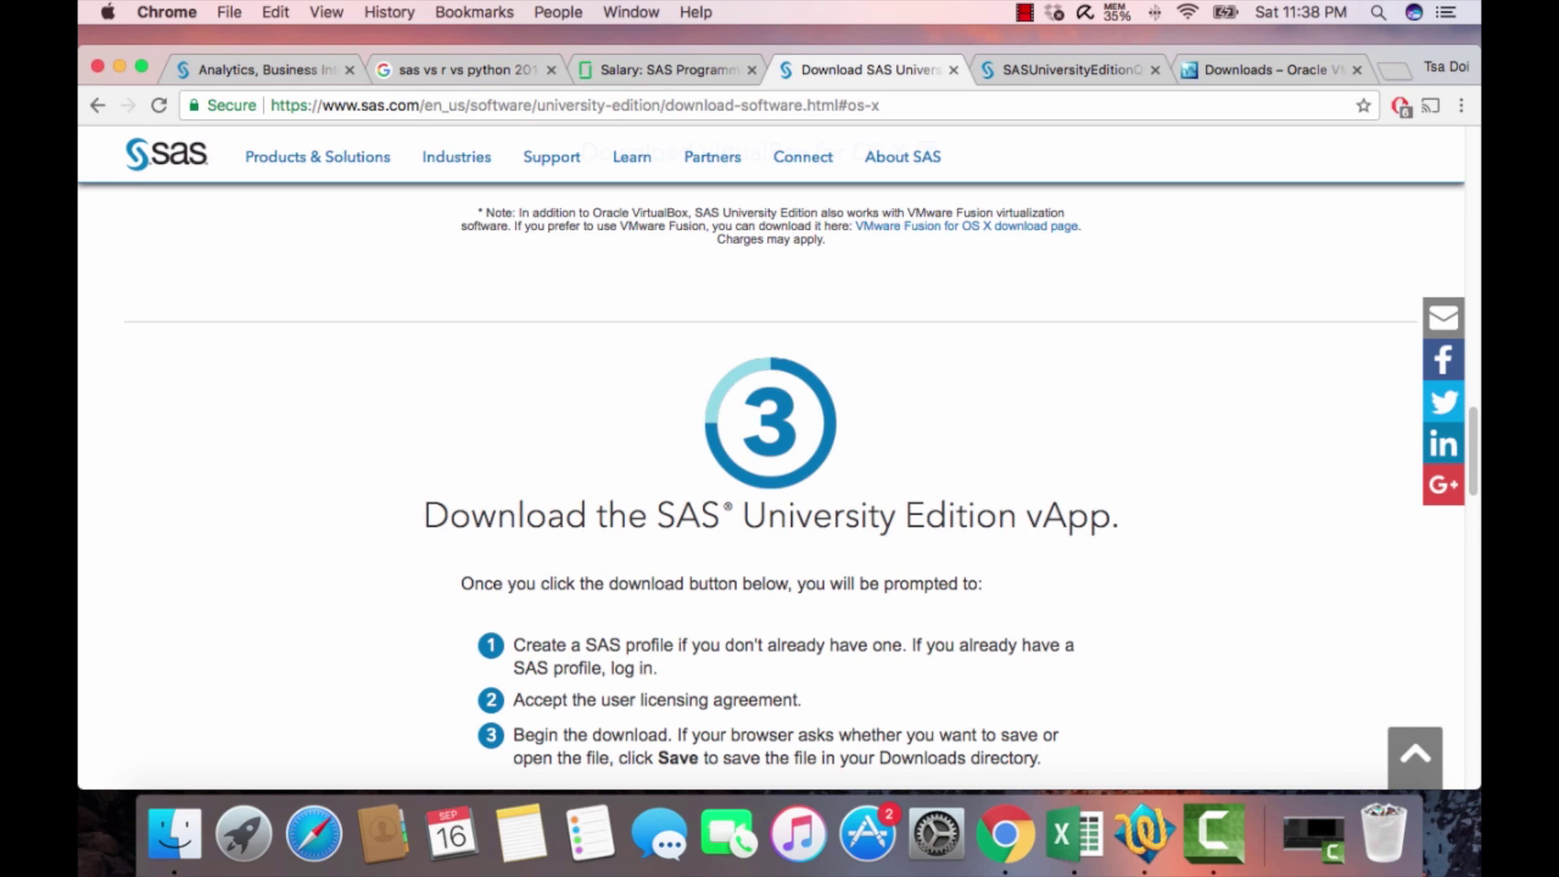
scroll(772, 487, "down", 3)
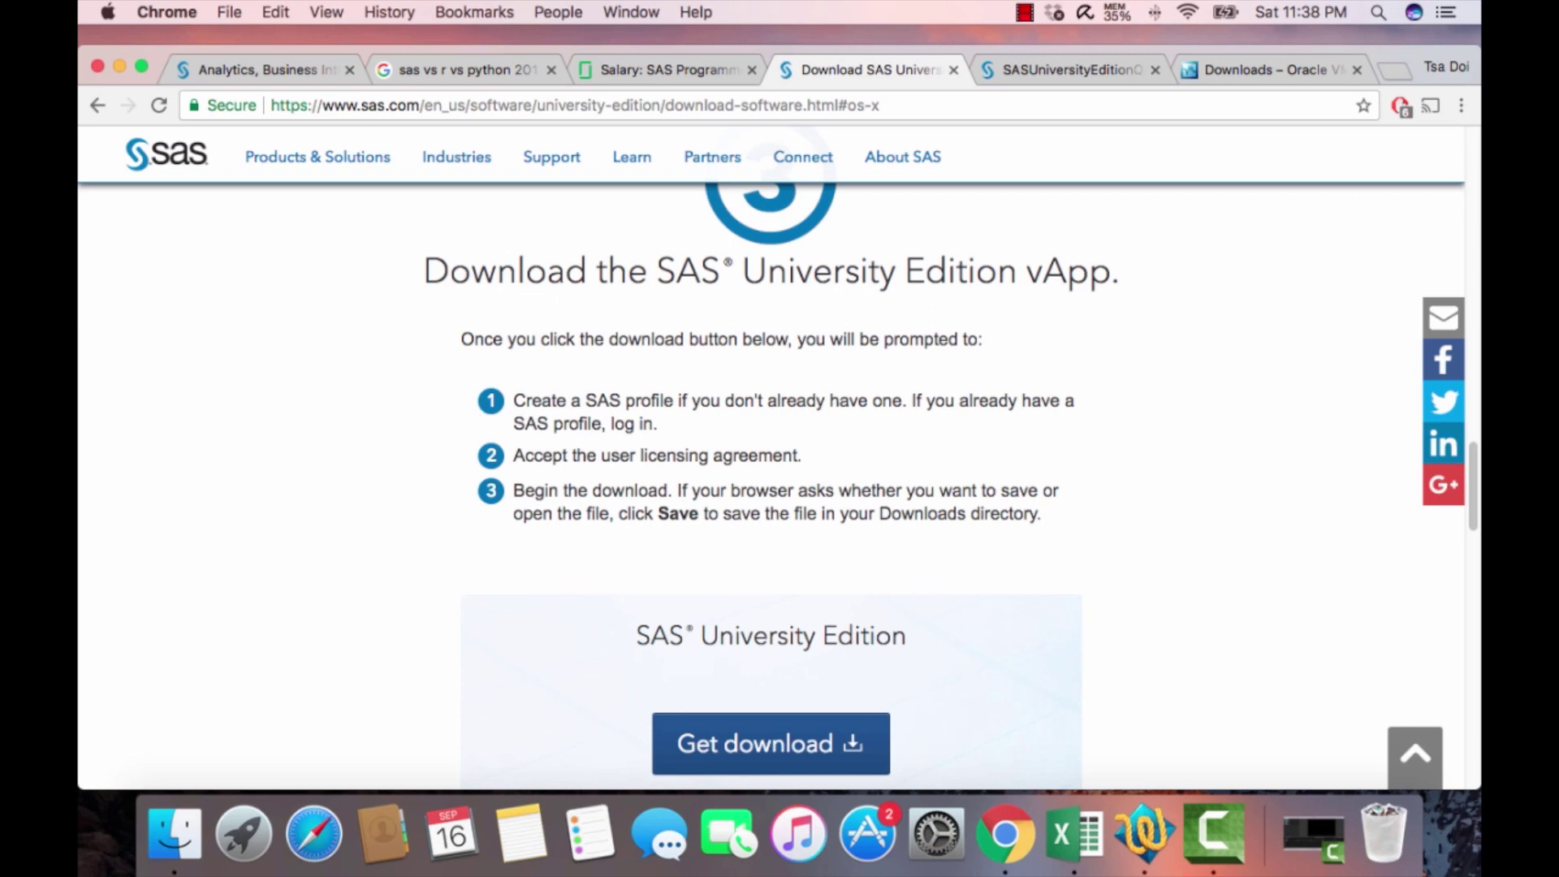
scroll(773, 487, "down", 3)
left_click(772, 504)
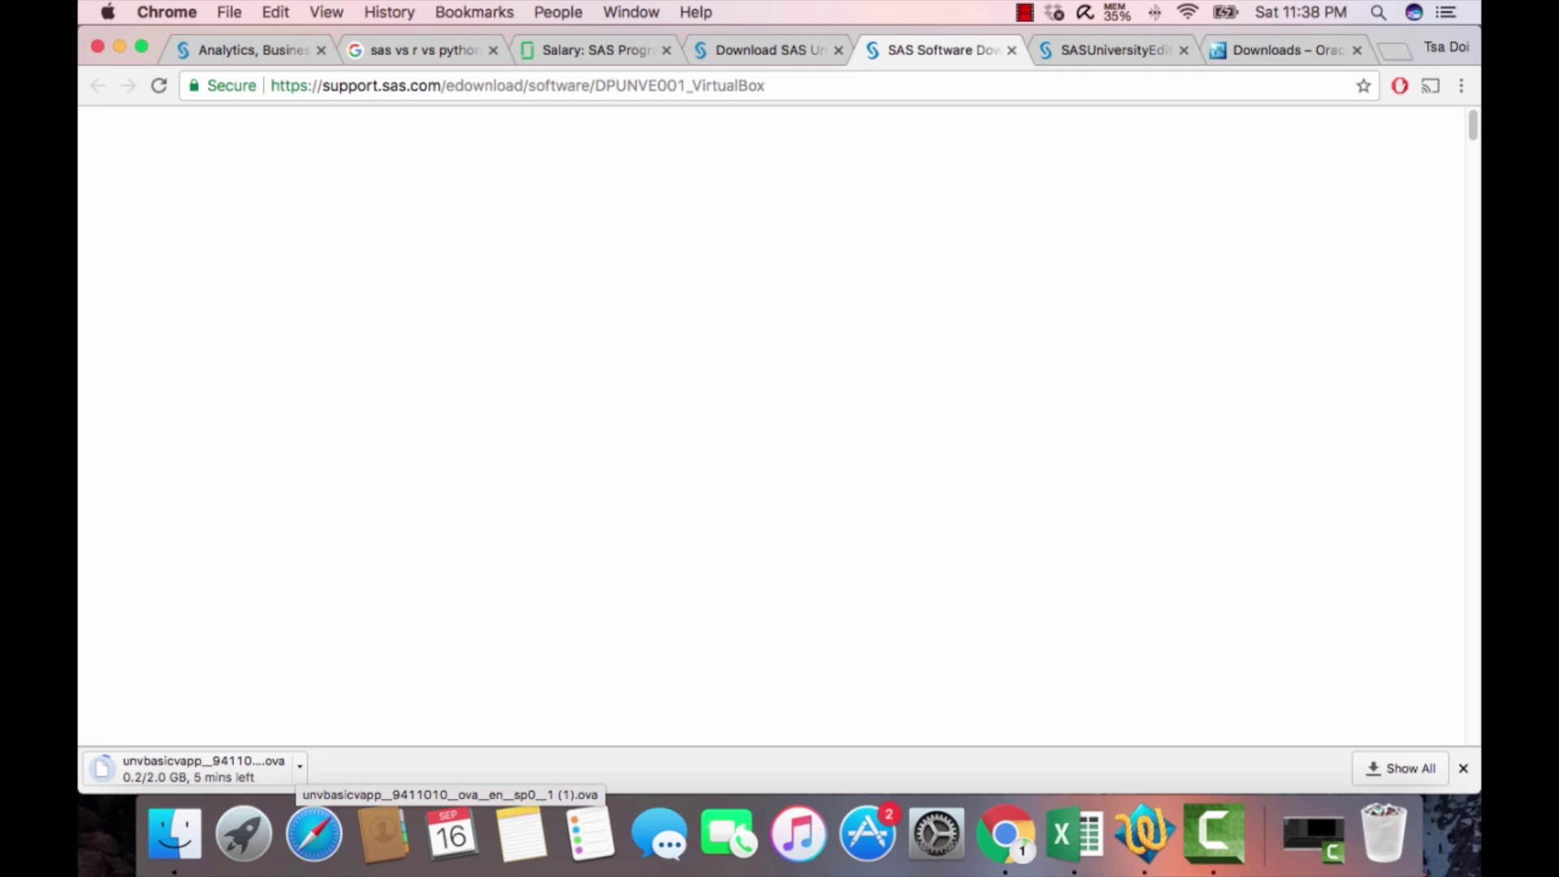
- Cancel the SAS University Edition vApp download and dismiss the browser's download bar
left_click(299, 767)
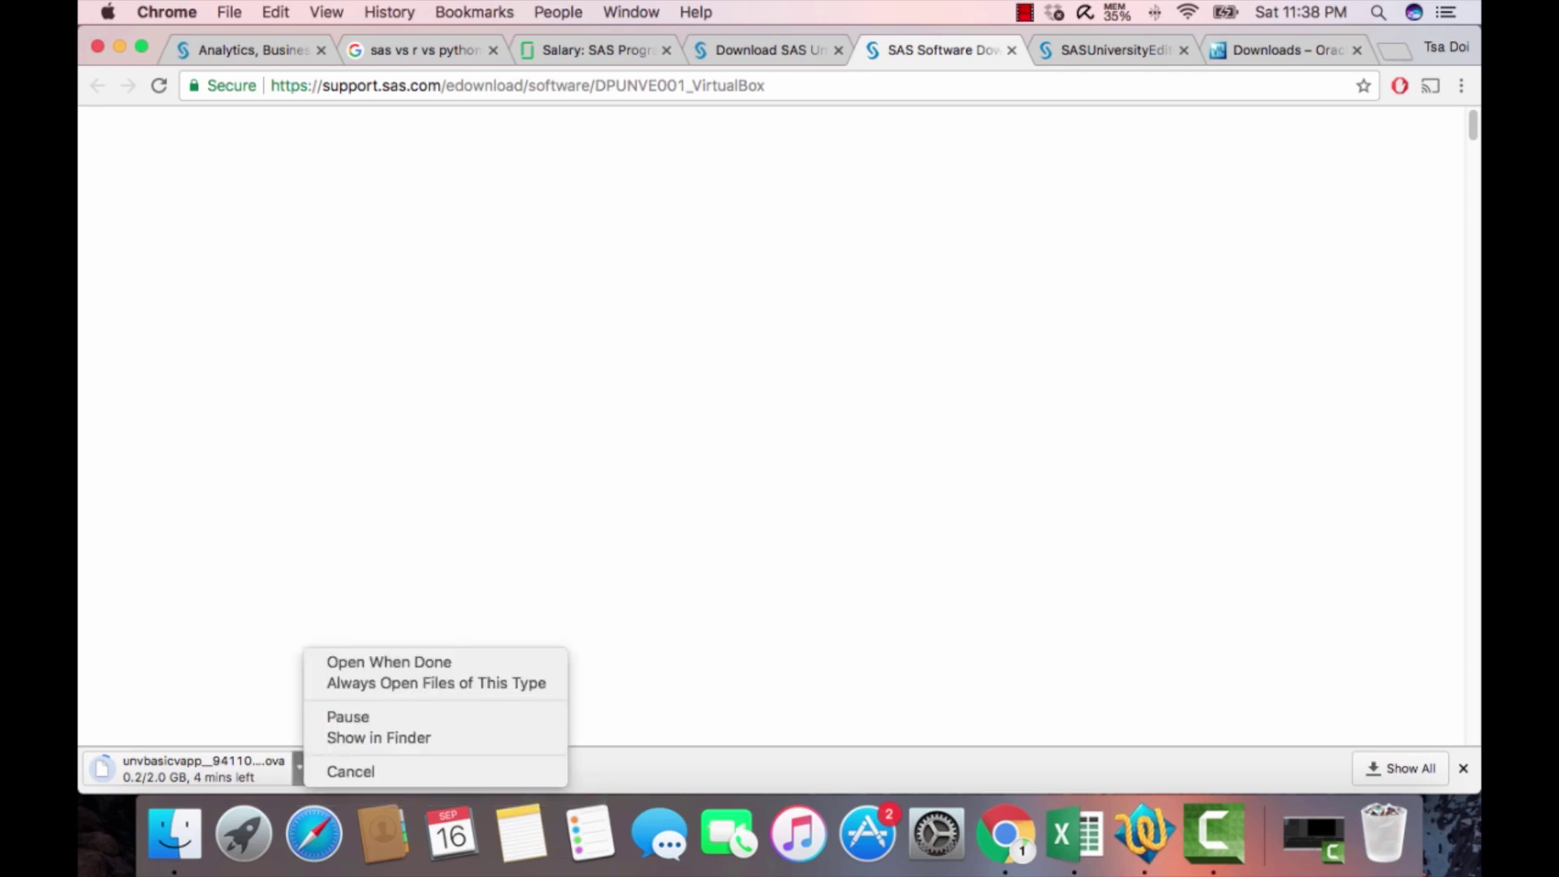
left_click(351, 771)
left_click(1464, 769)
left_click(120, 66)
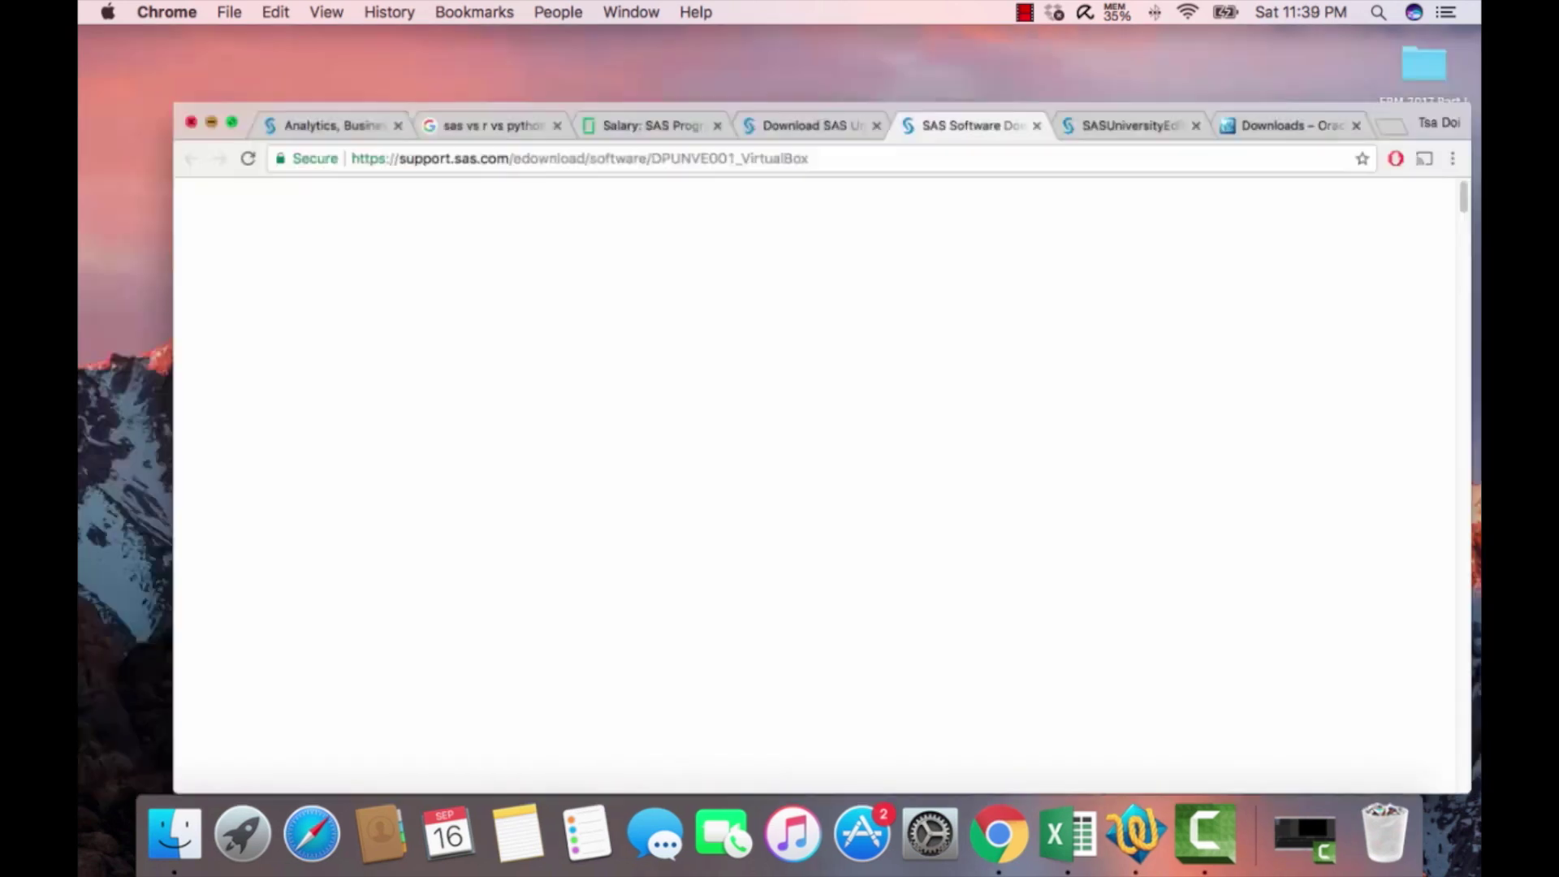
key("super+m")
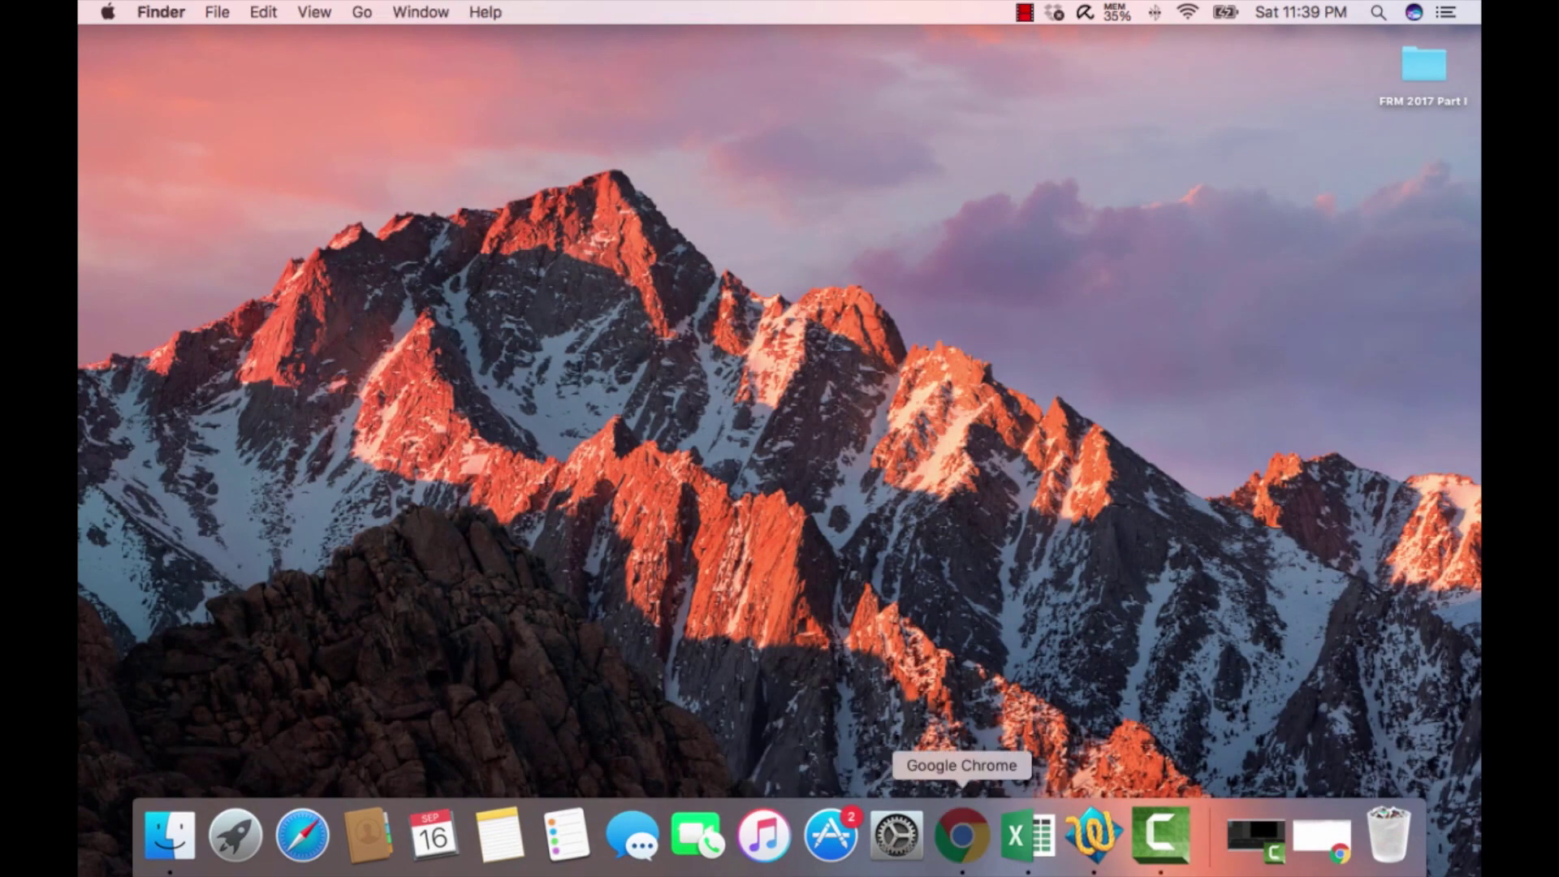
left_click(963, 835)
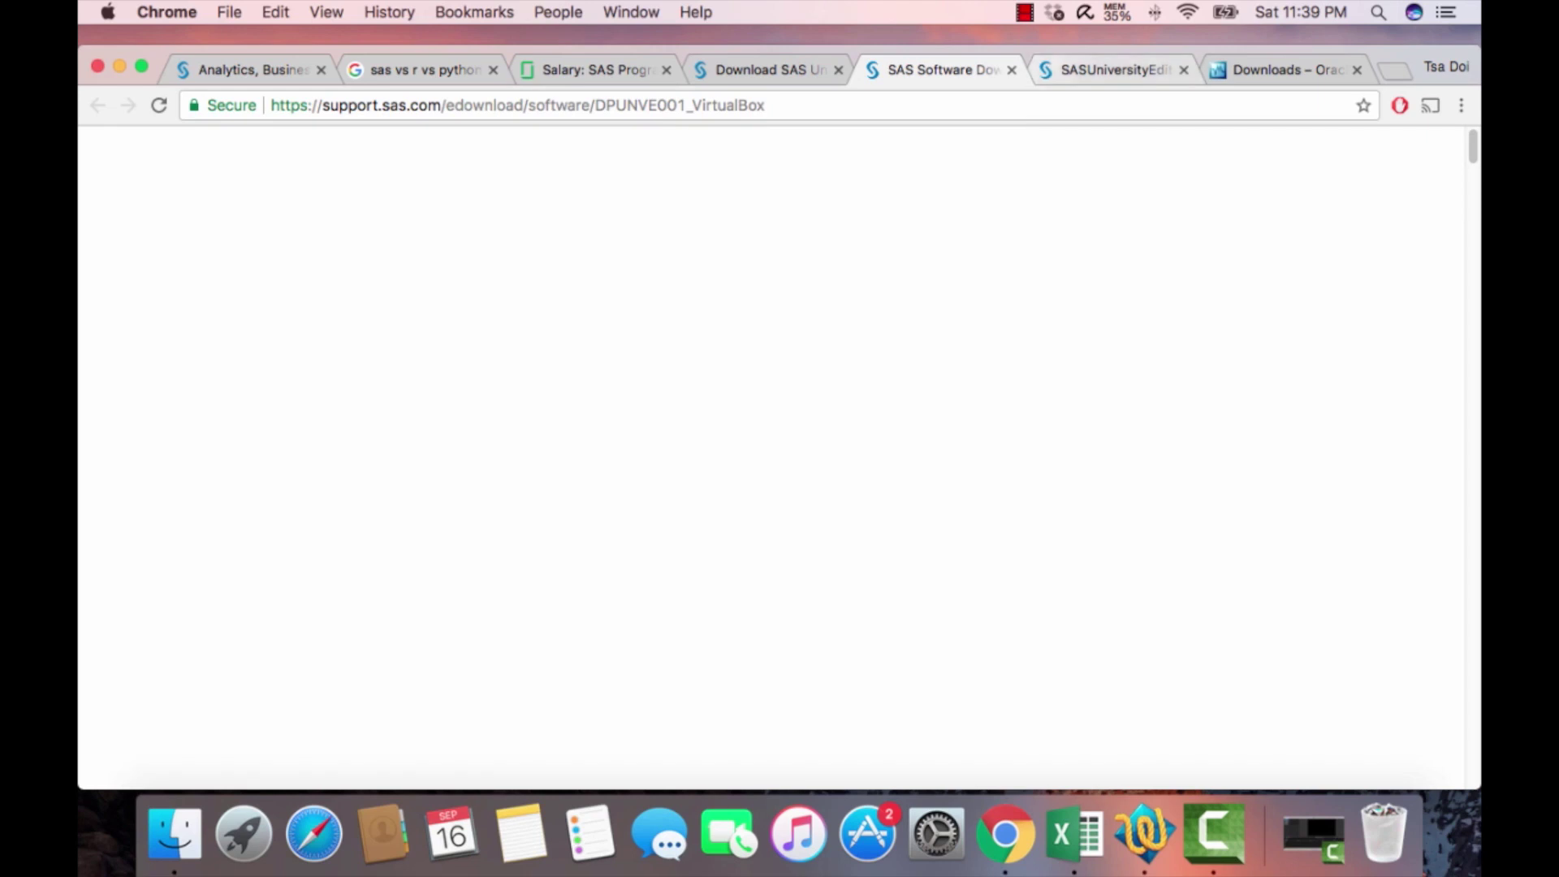
key("ctrl+shift+Tab")
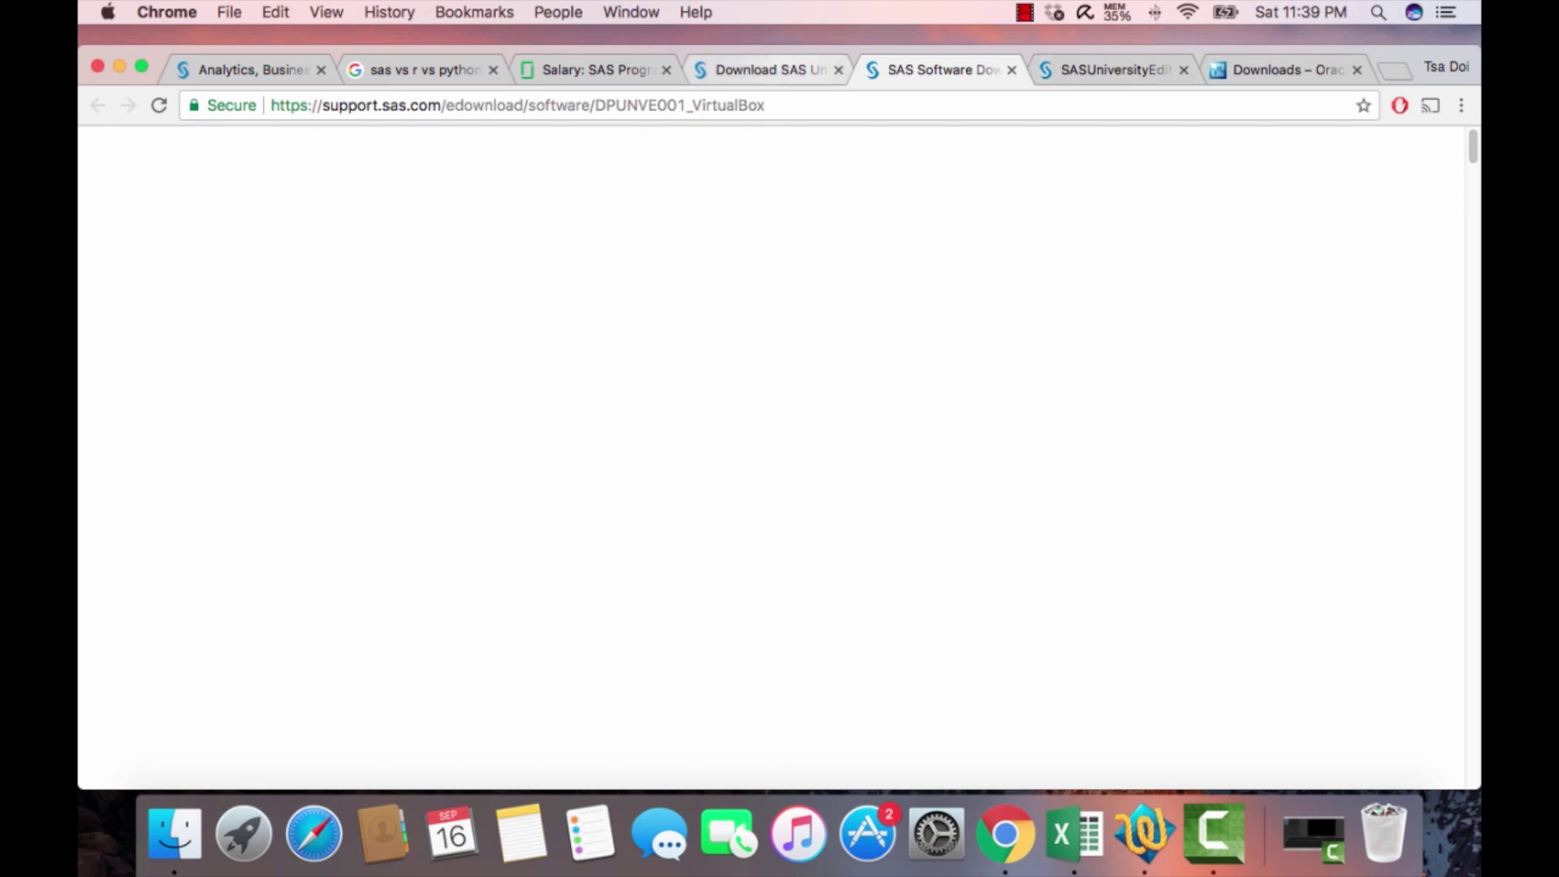
- Revisit the Quick Start PDF and VirtualBox pages, and review section 4 on setup guides on the SAS download page
left_click(1113, 70)
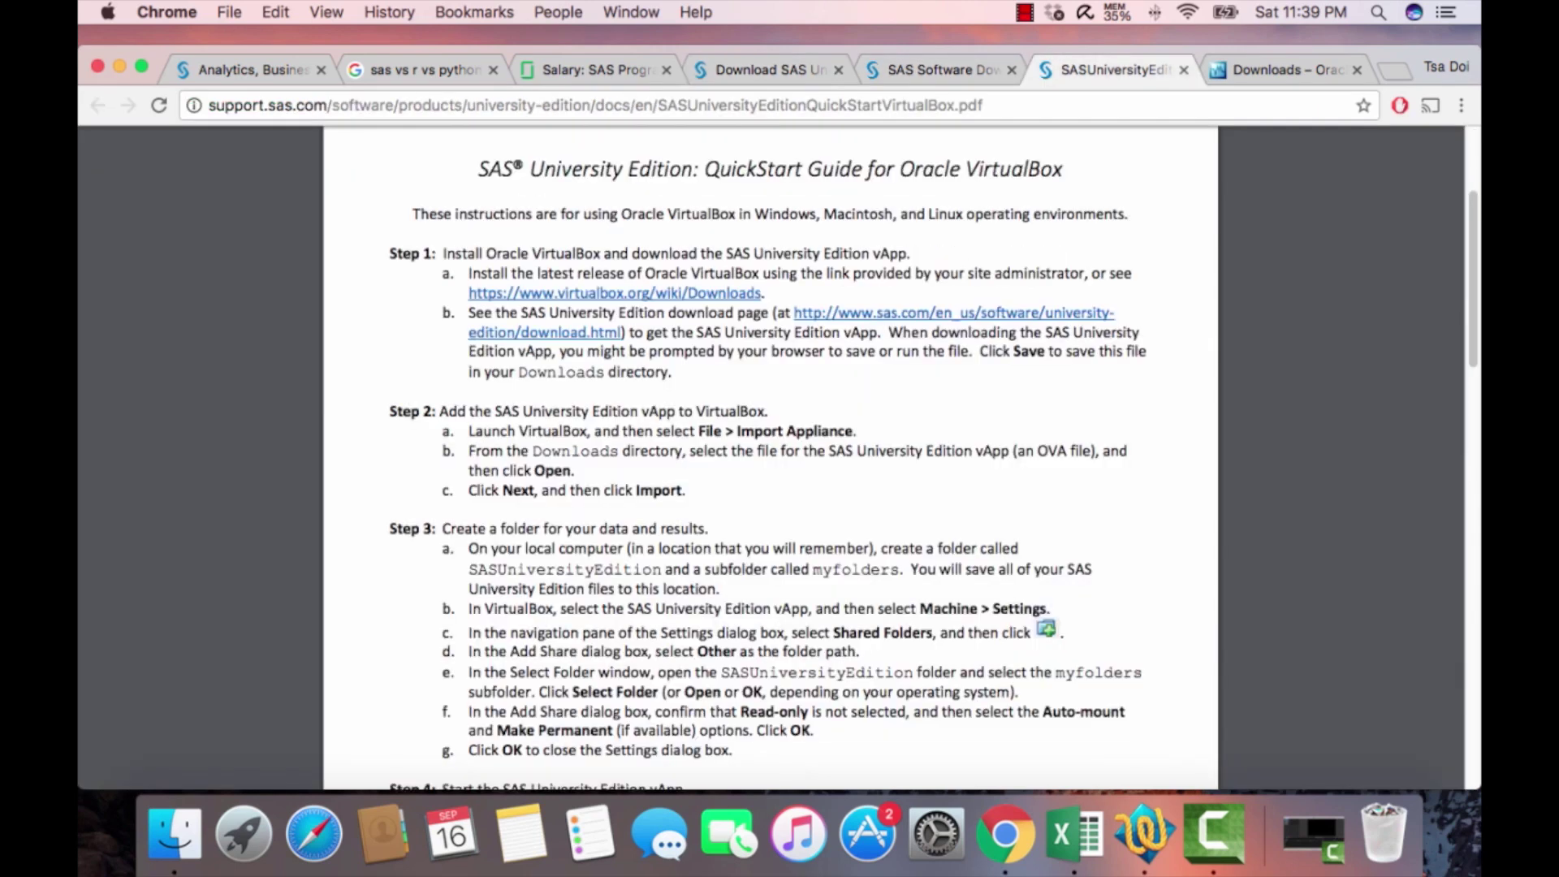
key("ctrl+Tab")
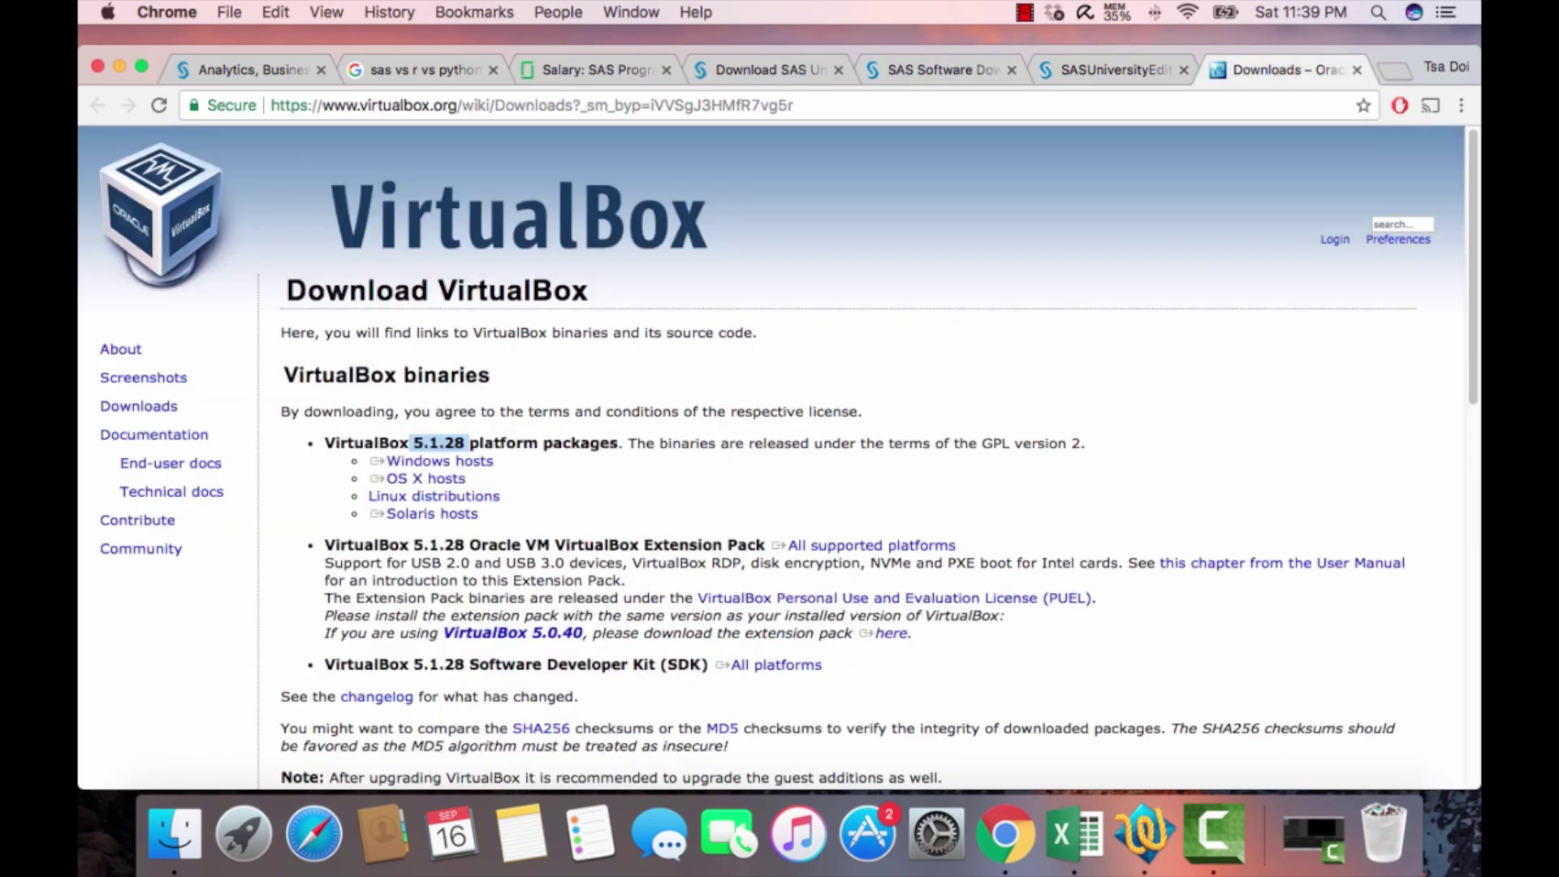
left_click(942, 69)
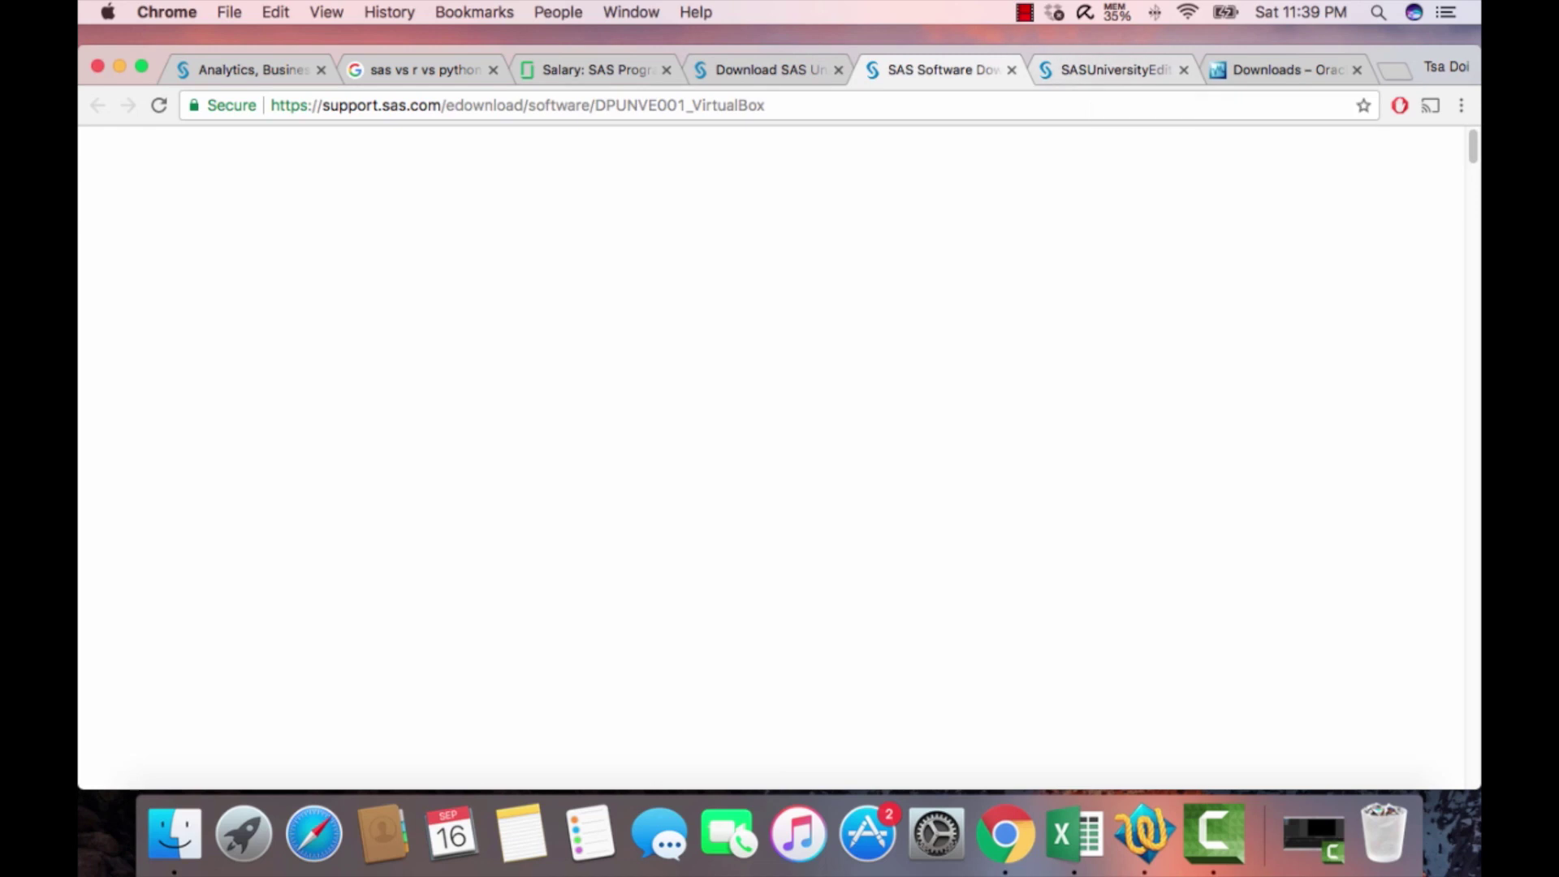
left_click(767, 69)
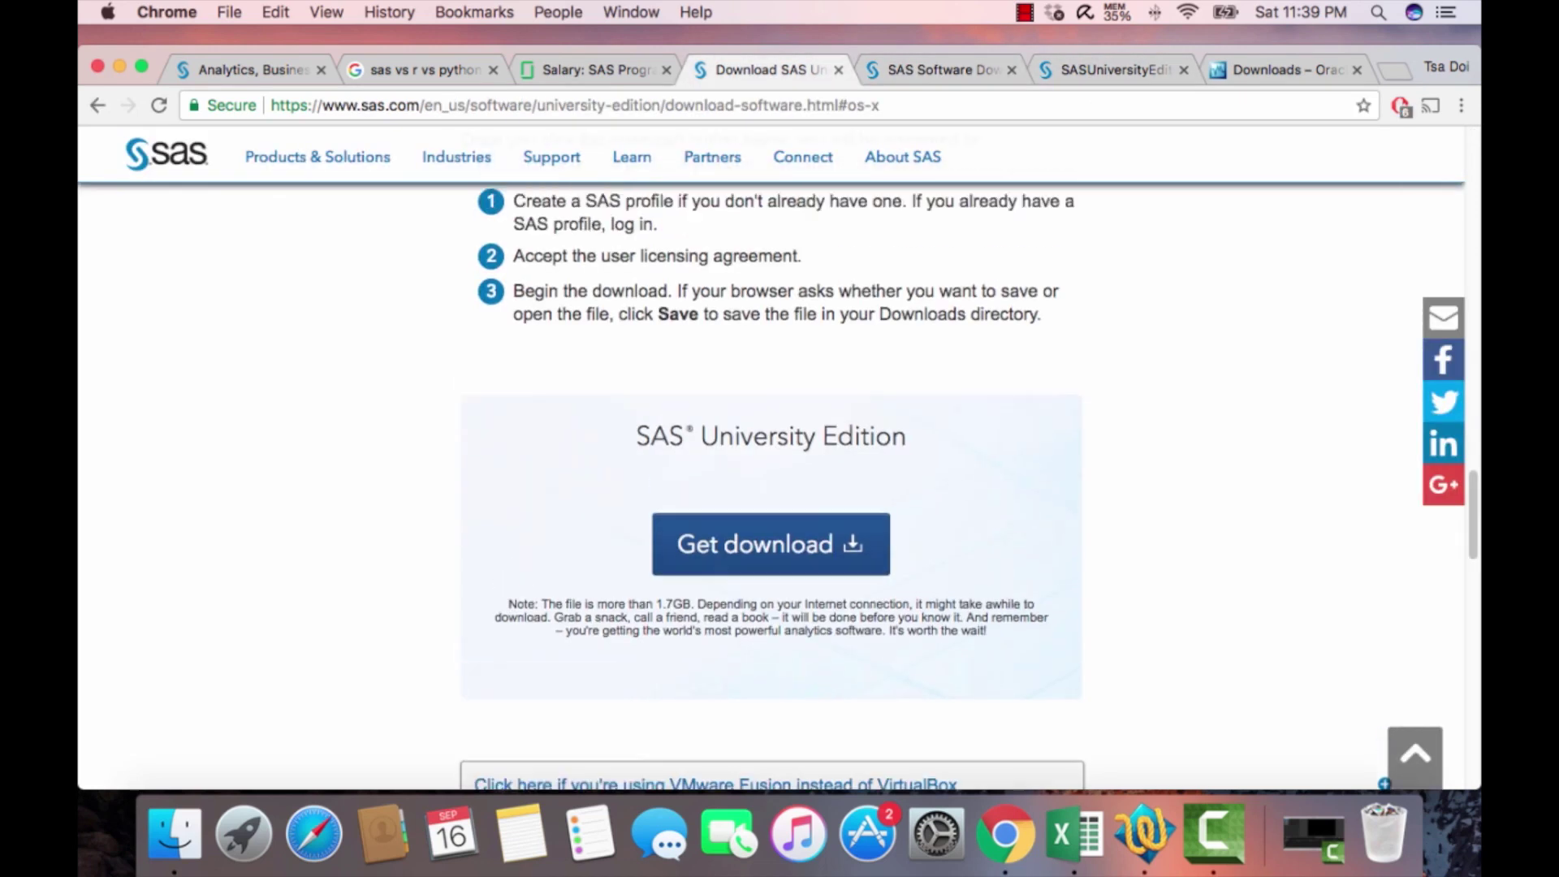
scroll(772, 487, "down", 10)
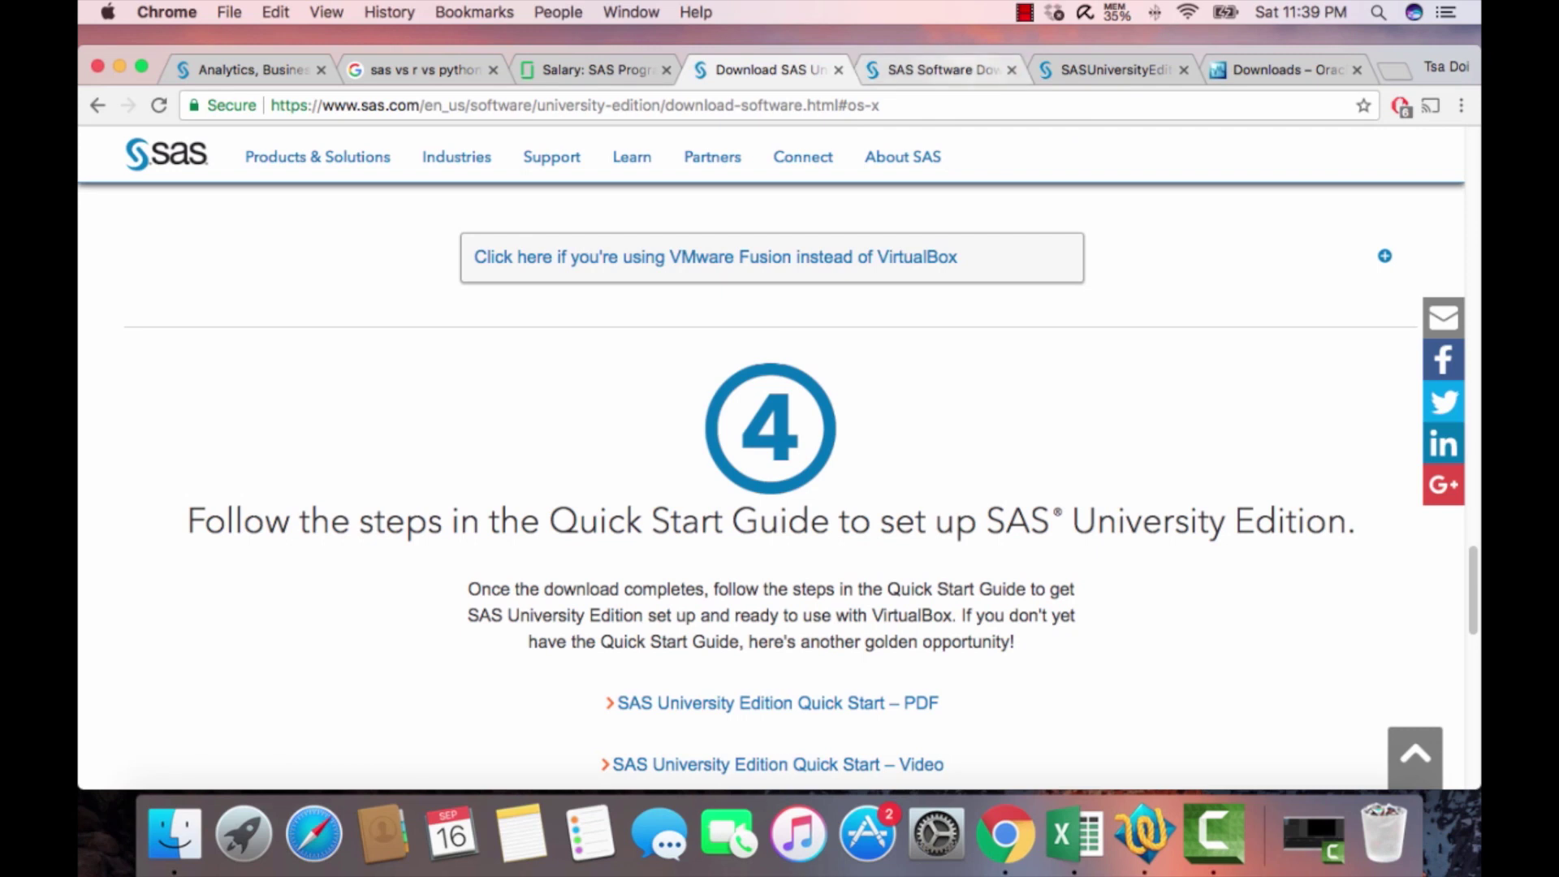
- Return to the Quick Start PDF and highlight the Step 1 installation and Step 2 vApp import instructions
left_click(934, 70)
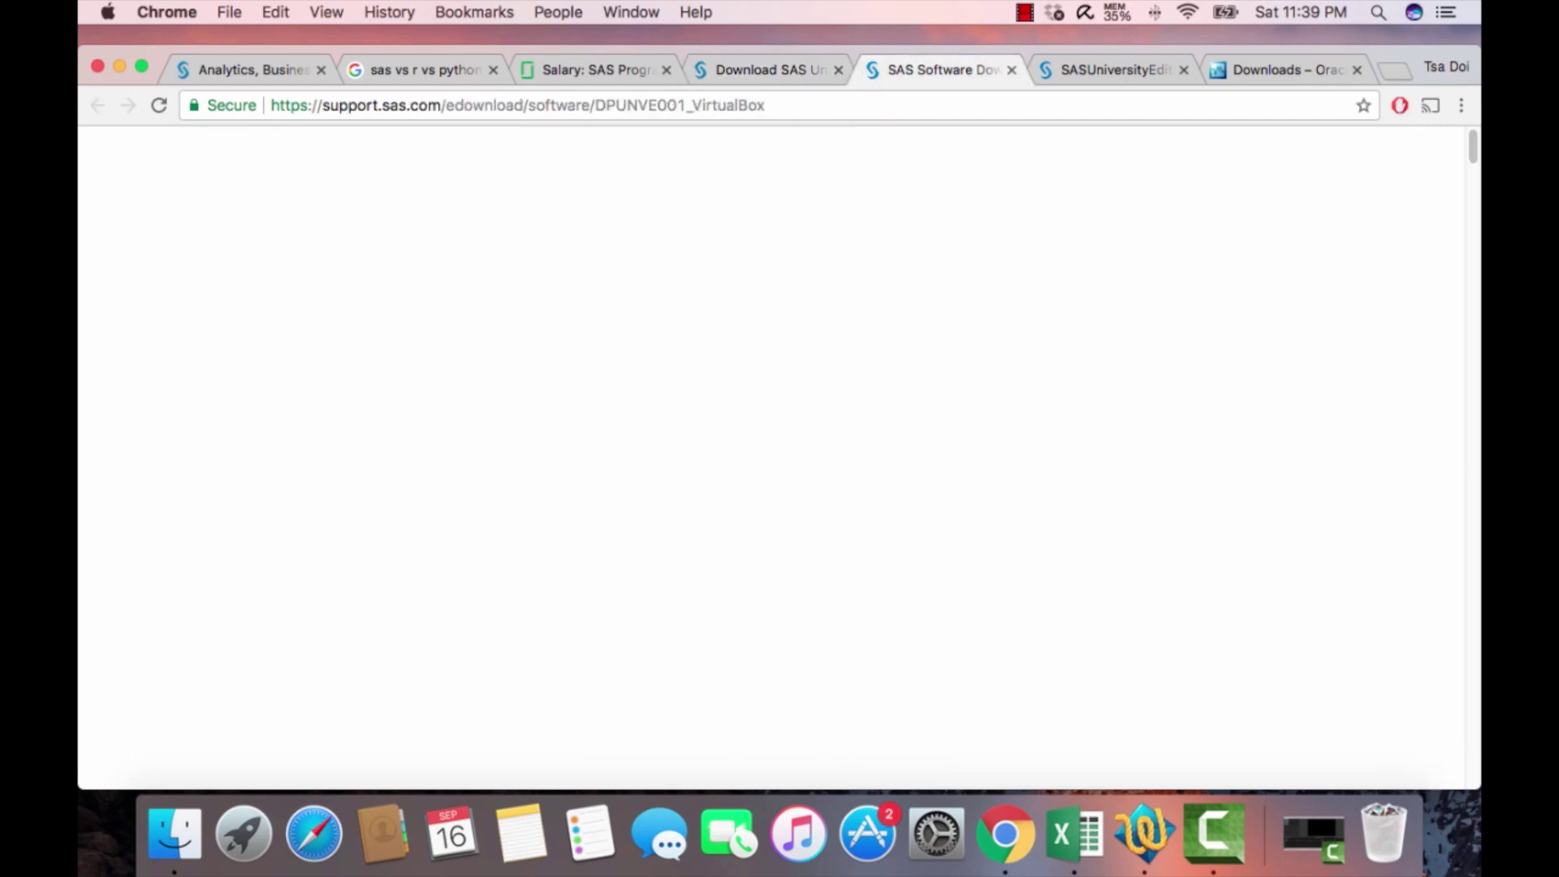
key("ctrl+Tab")
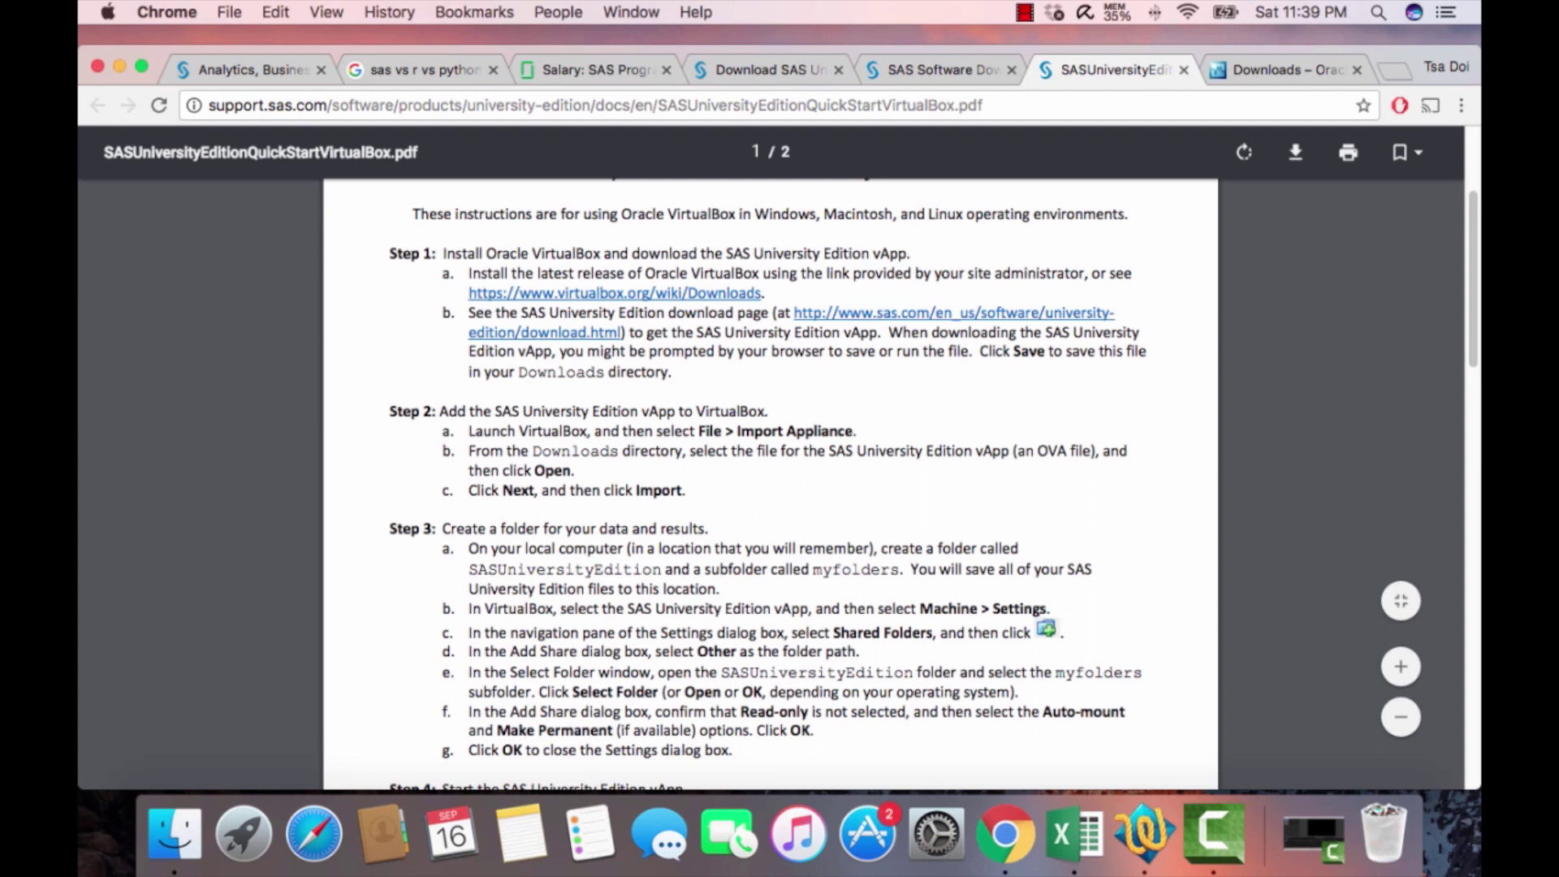
left_click_drag(443, 254, 619, 273)
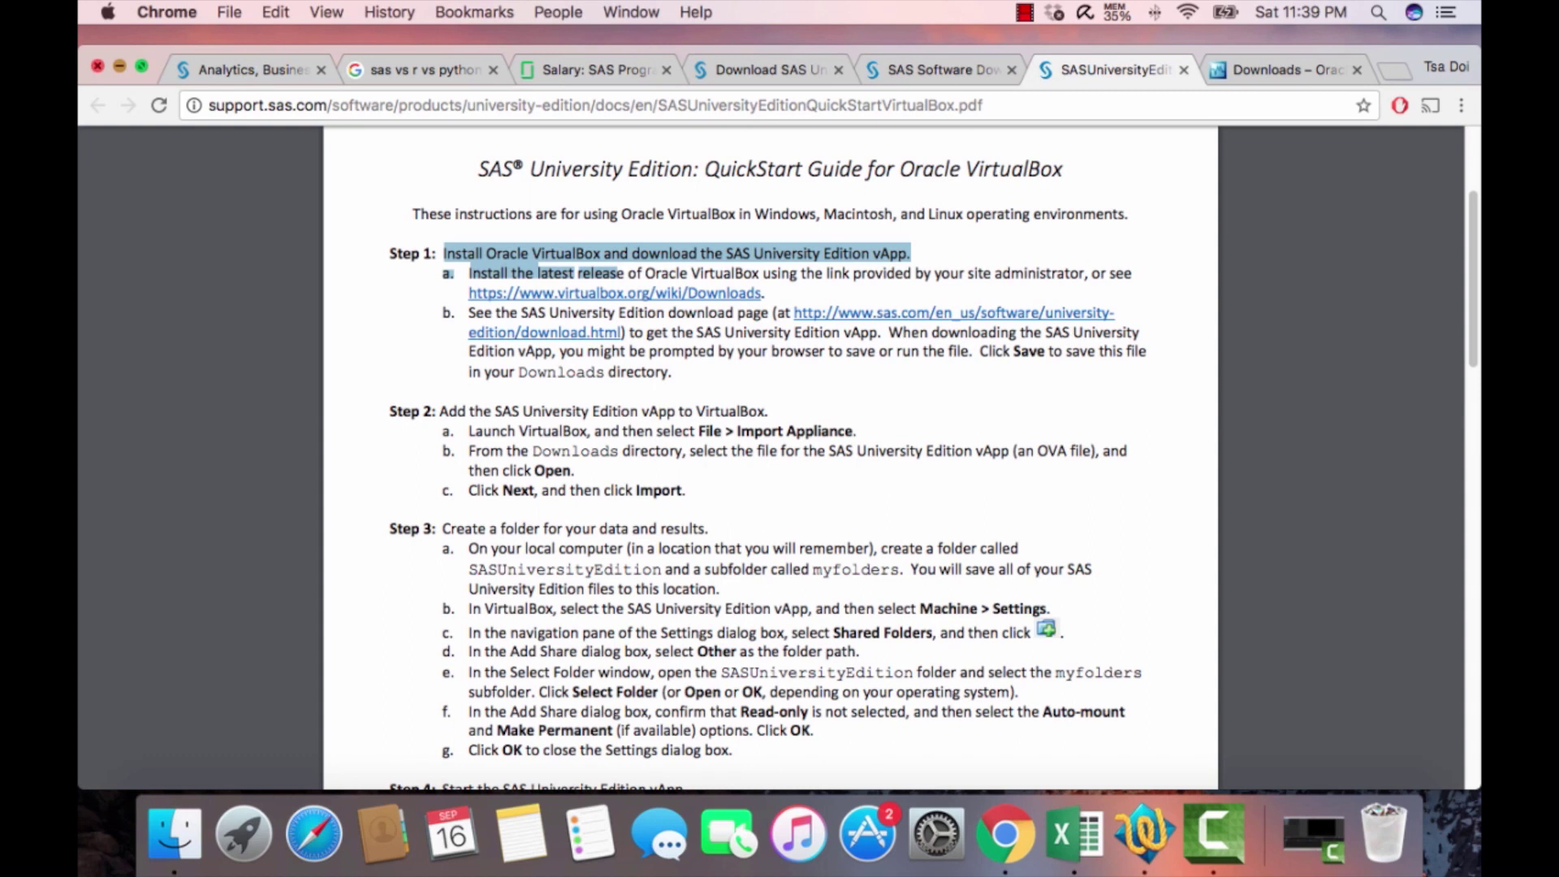
left_click(618, 273)
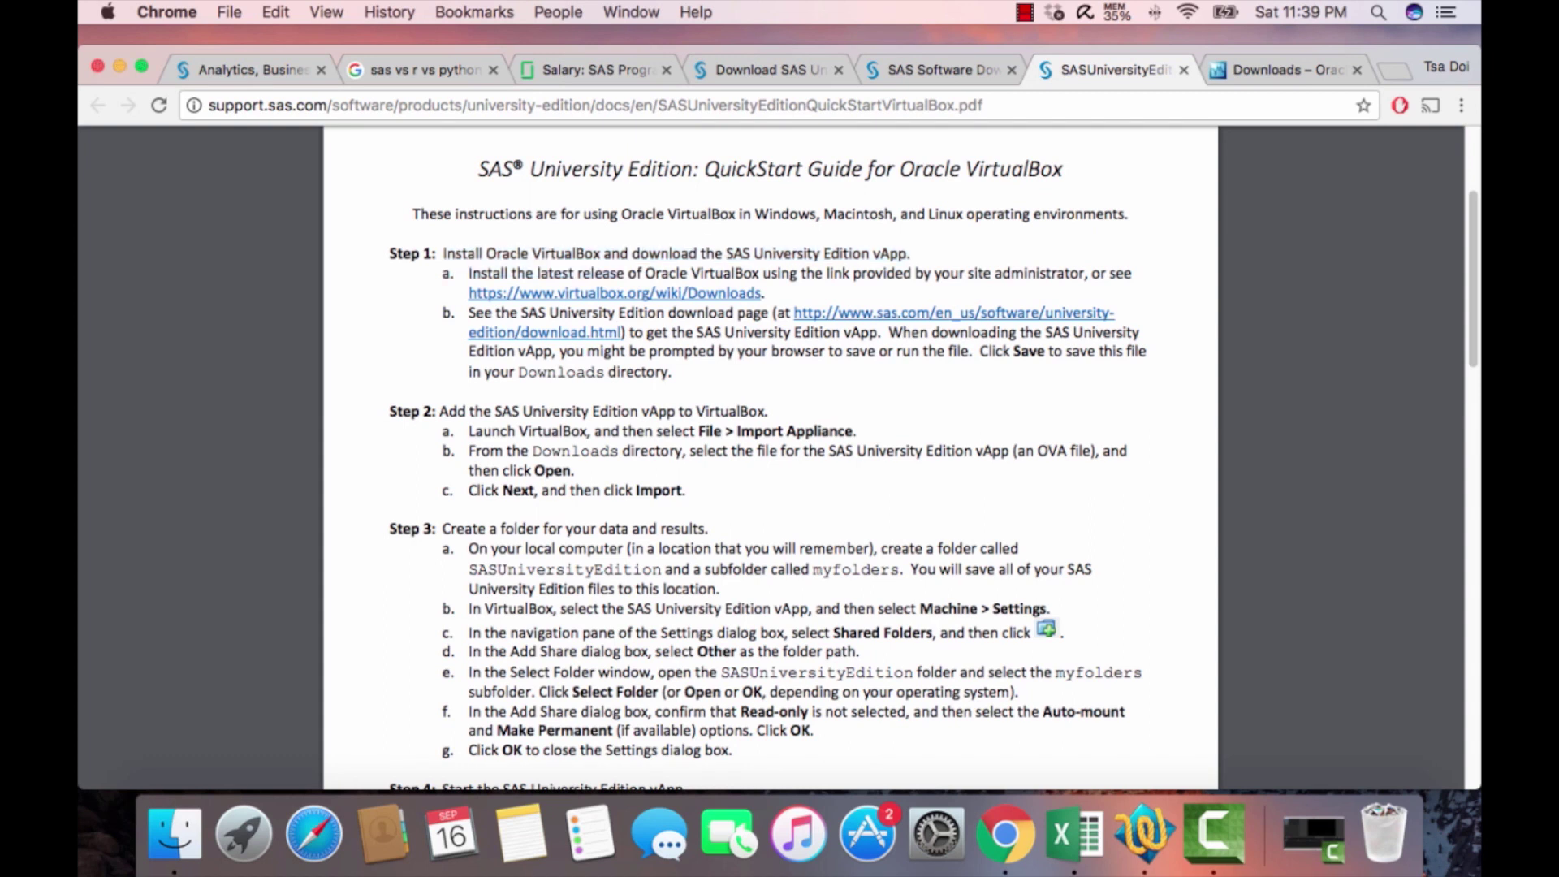
left_click_drag(683, 491, 440, 411)
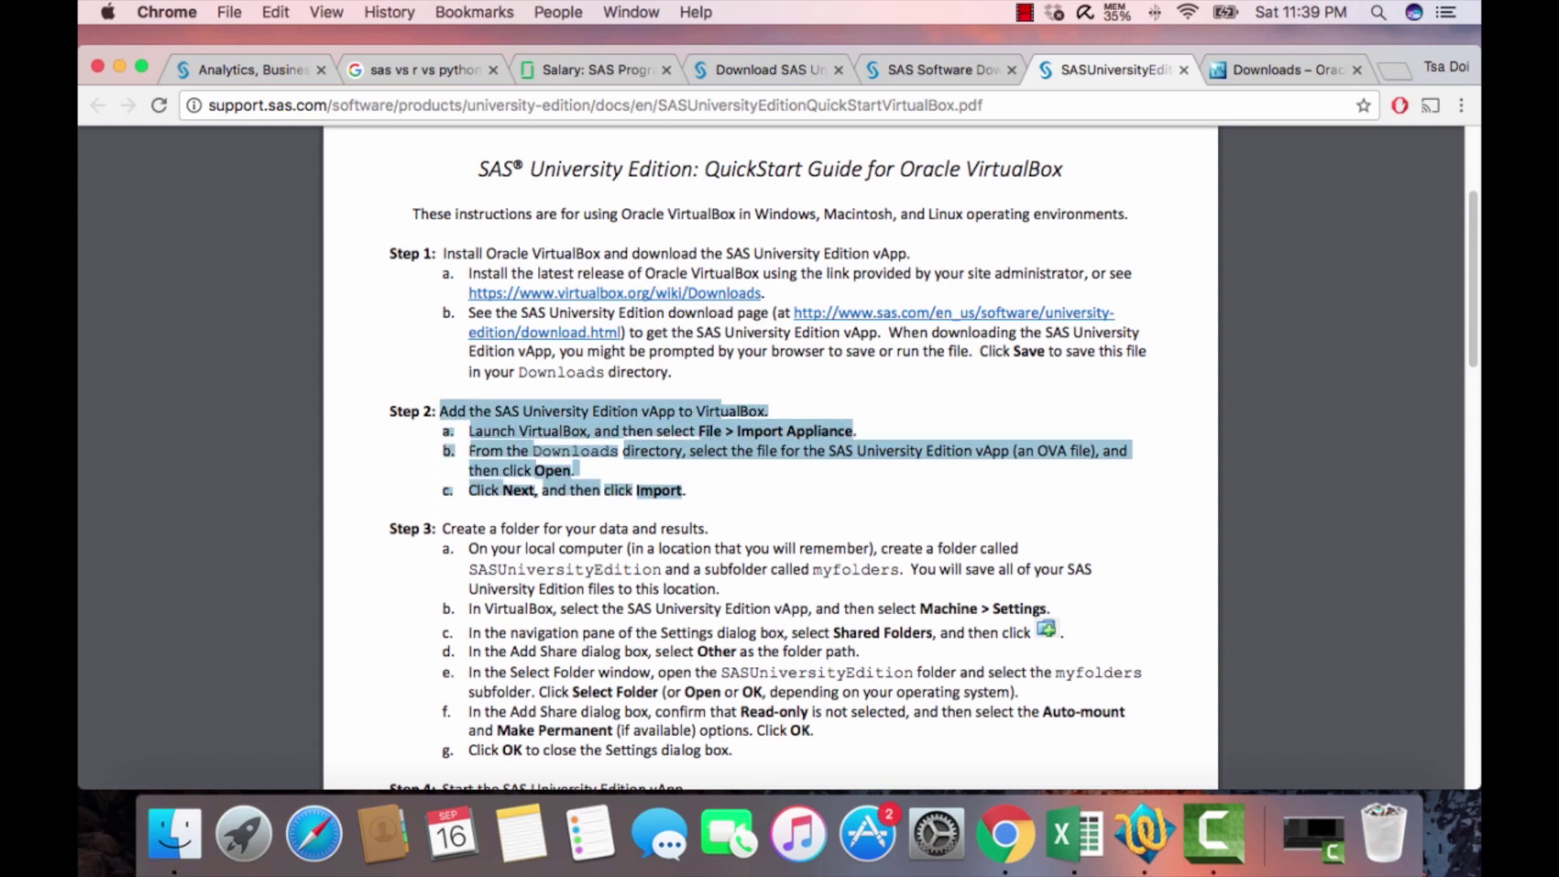
left_click(440, 411)
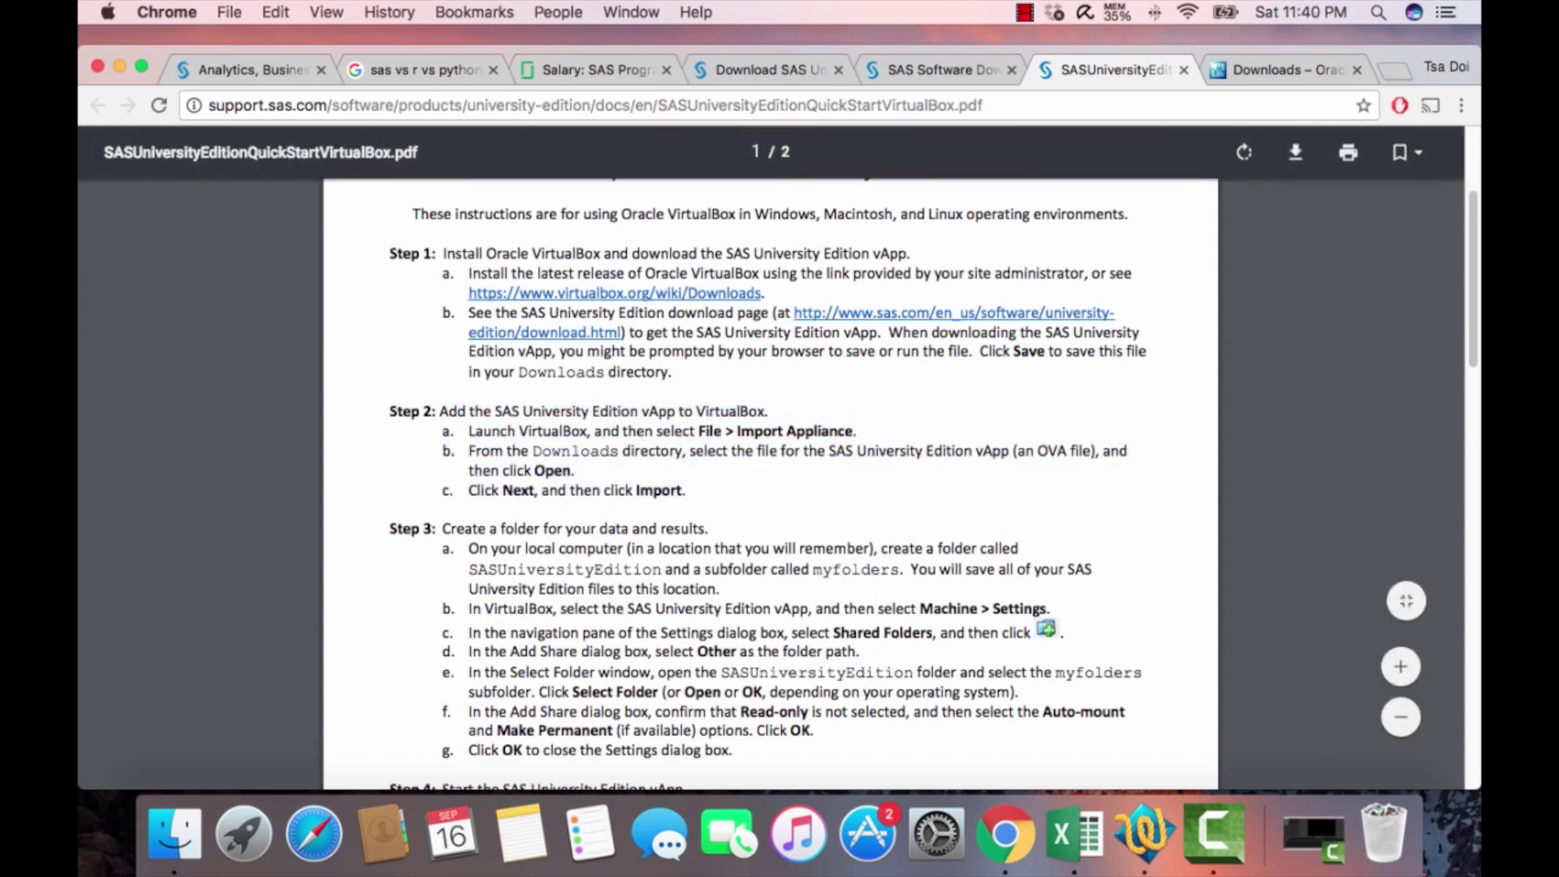
- Minimize the browser and open the Downloads folder in Finder
left_click(119, 66)
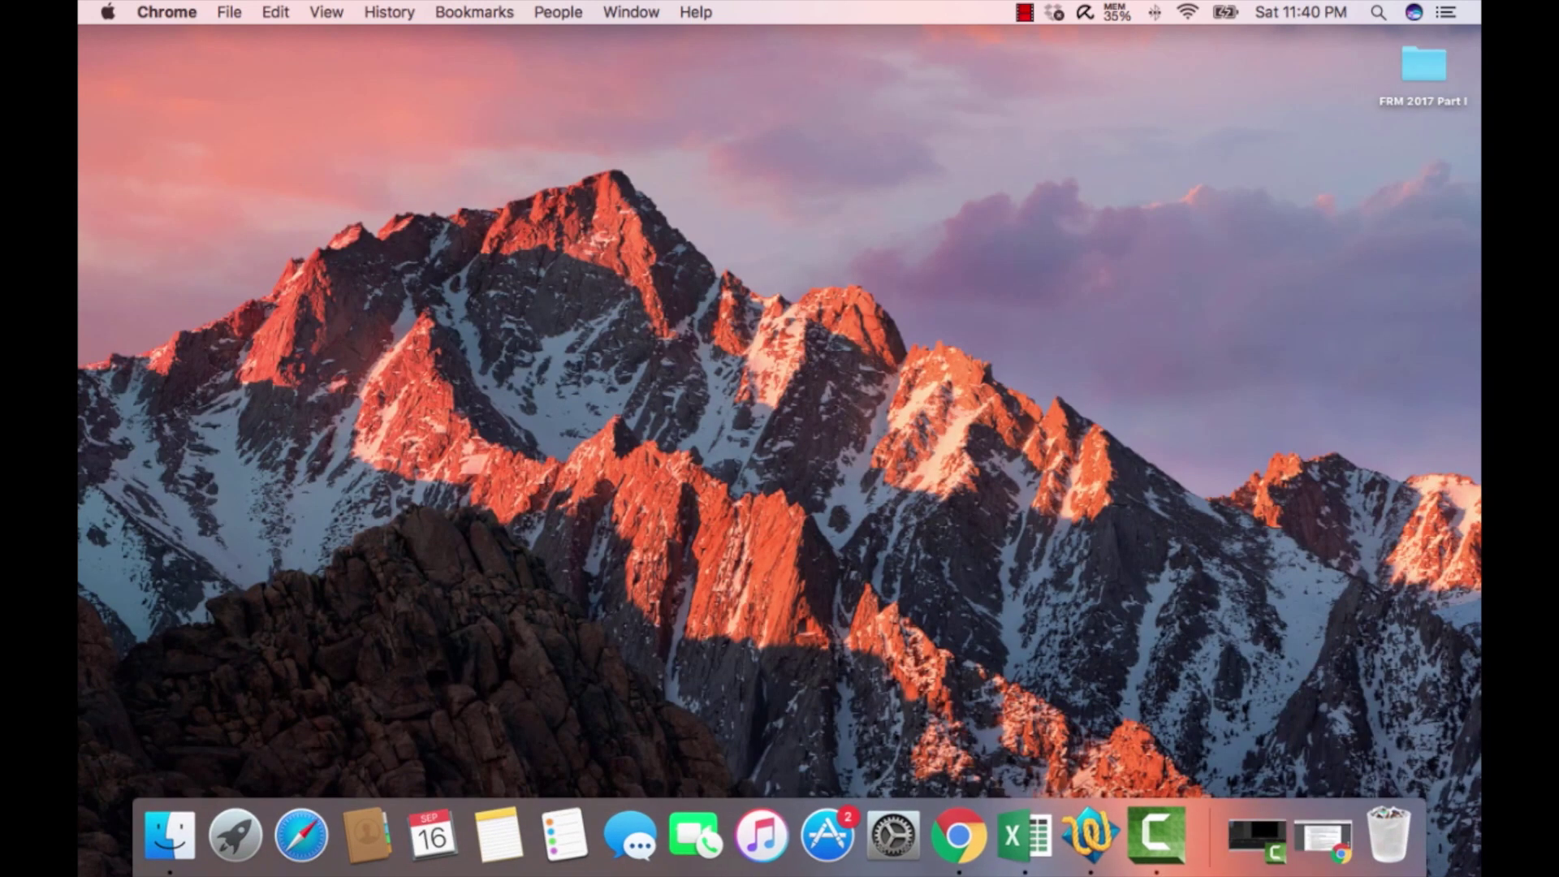
left_click(169, 835)
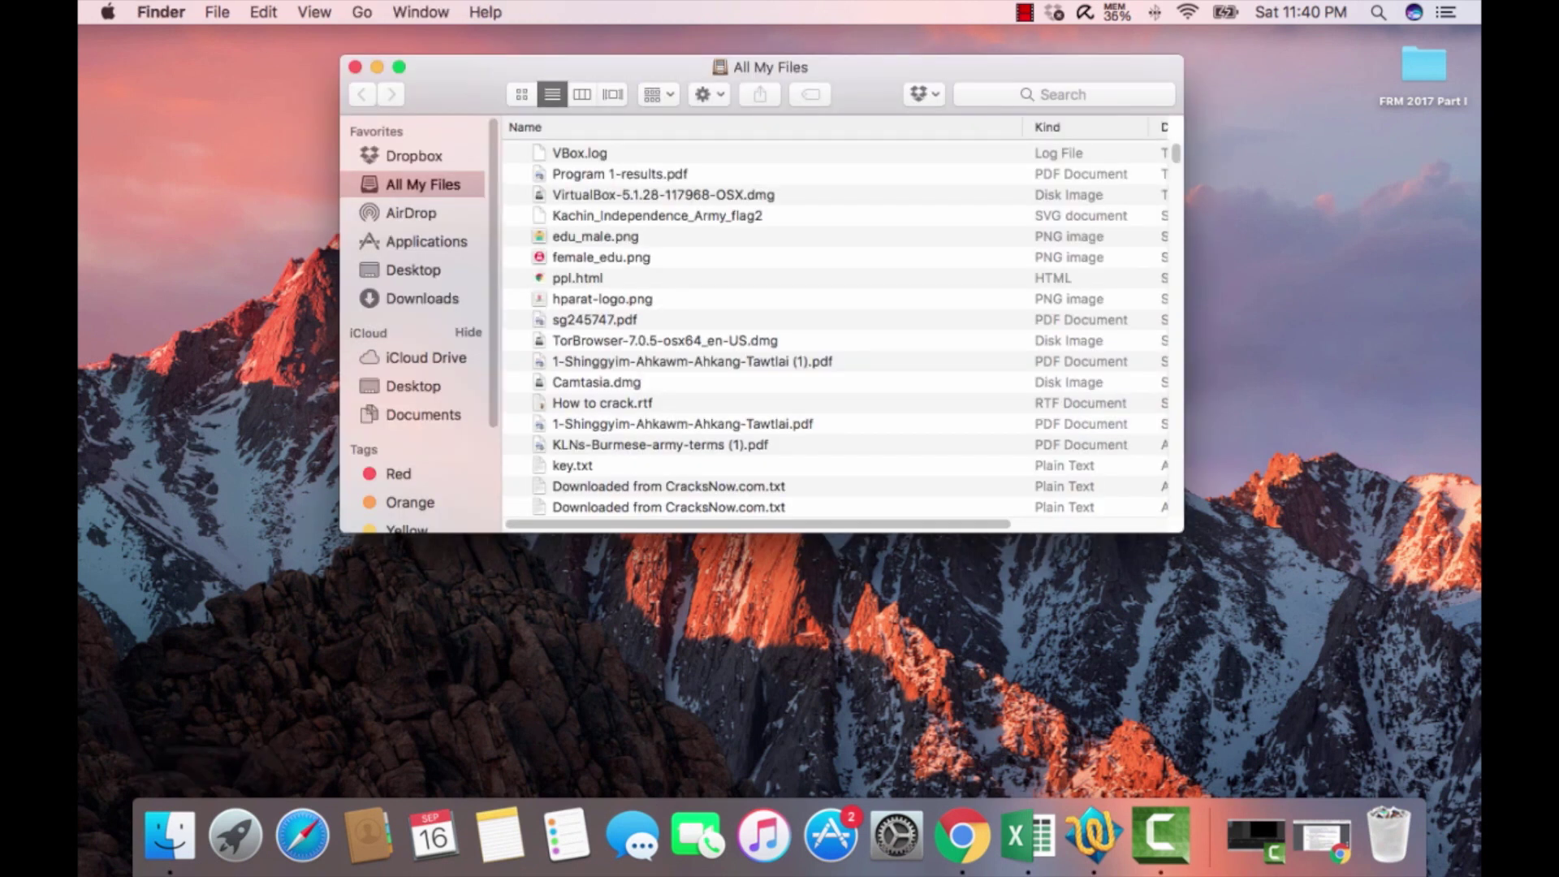
left_click(421, 298)
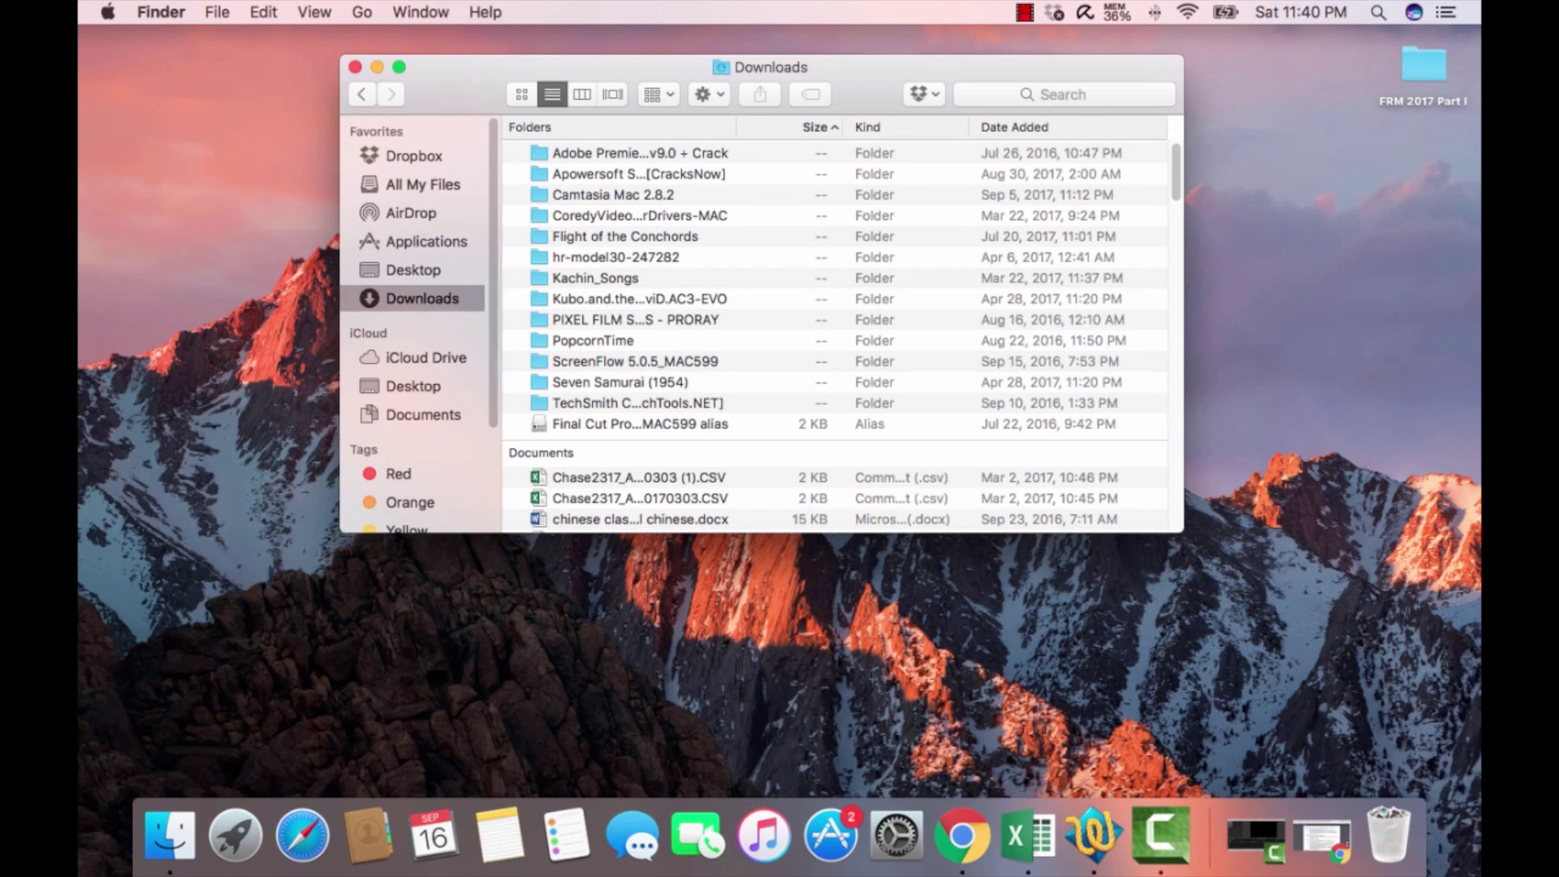
- Open the VirtualBox disk image from Downloads and copy VirtualBox.pkg into the Applications folder, replacing the existing item
scroll(834, 336, "down", 15)
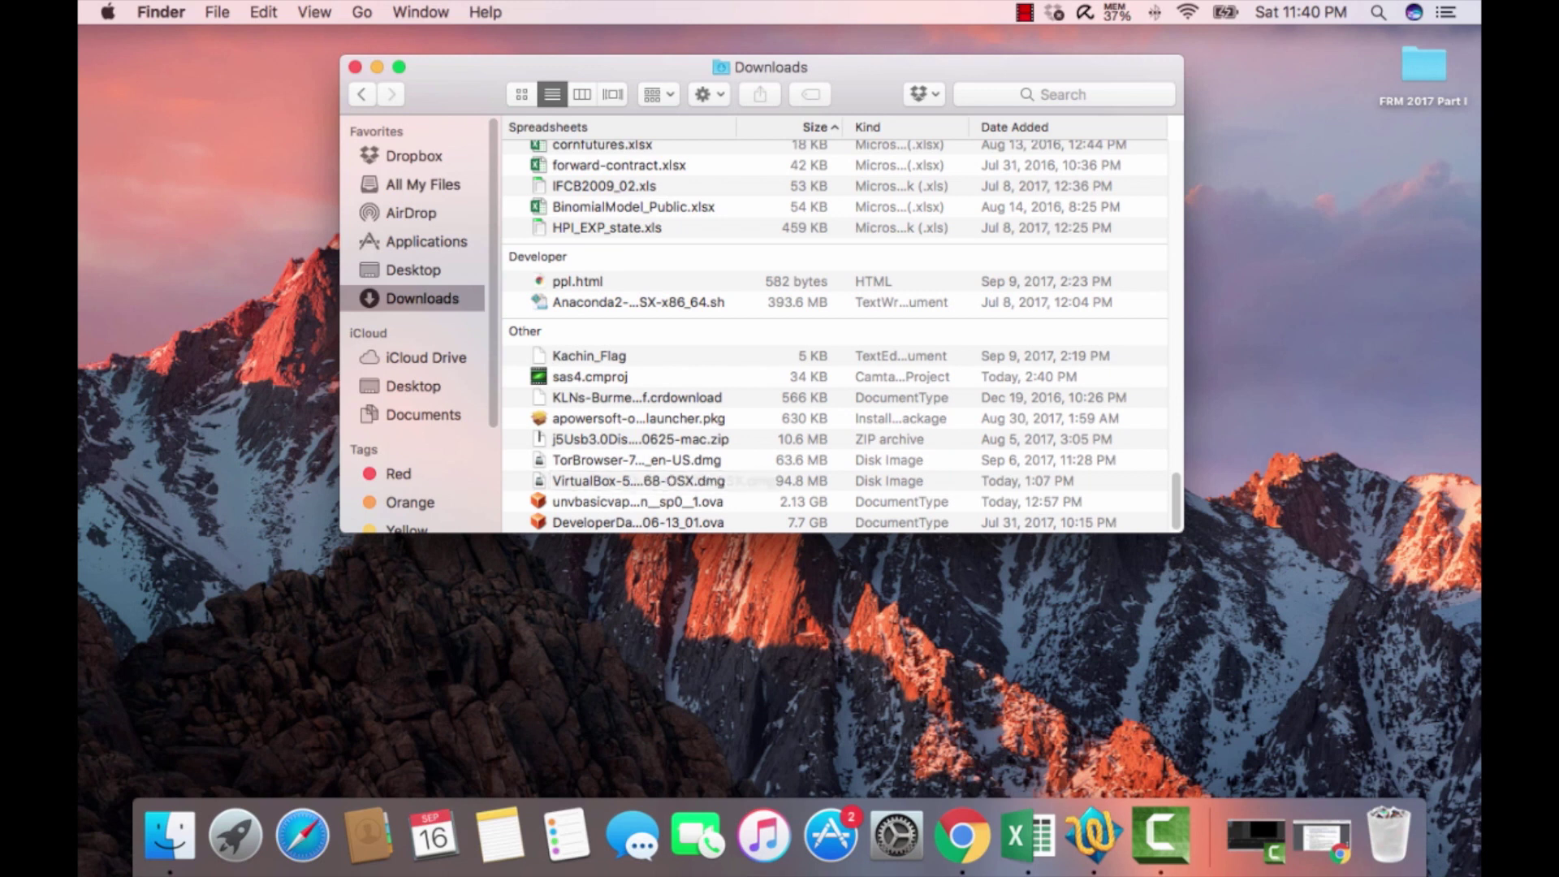
left_click(638, 480)
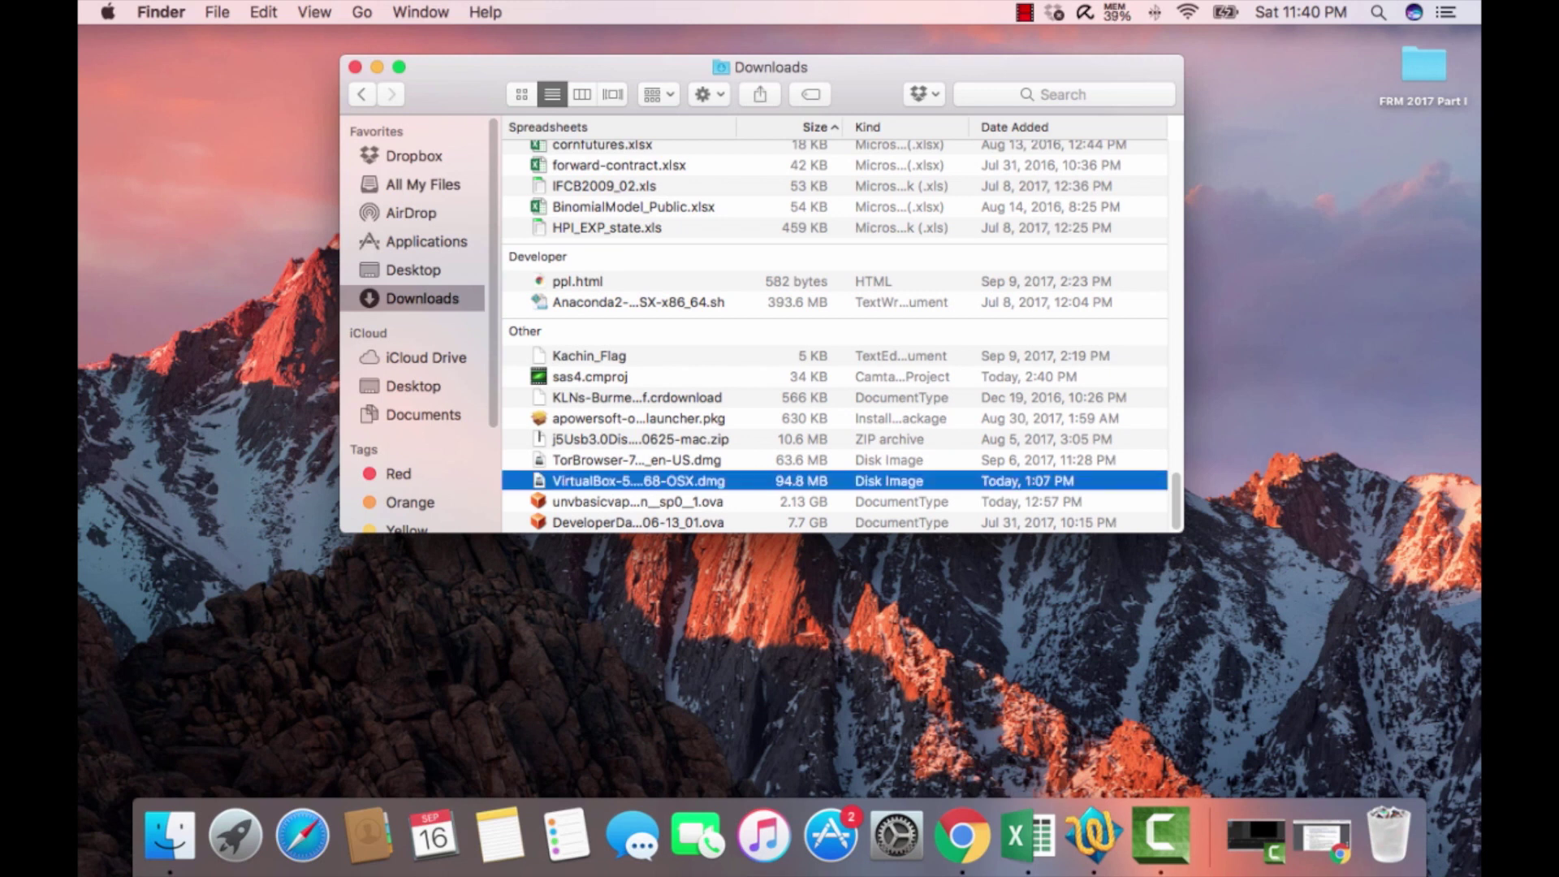
key("super+o")
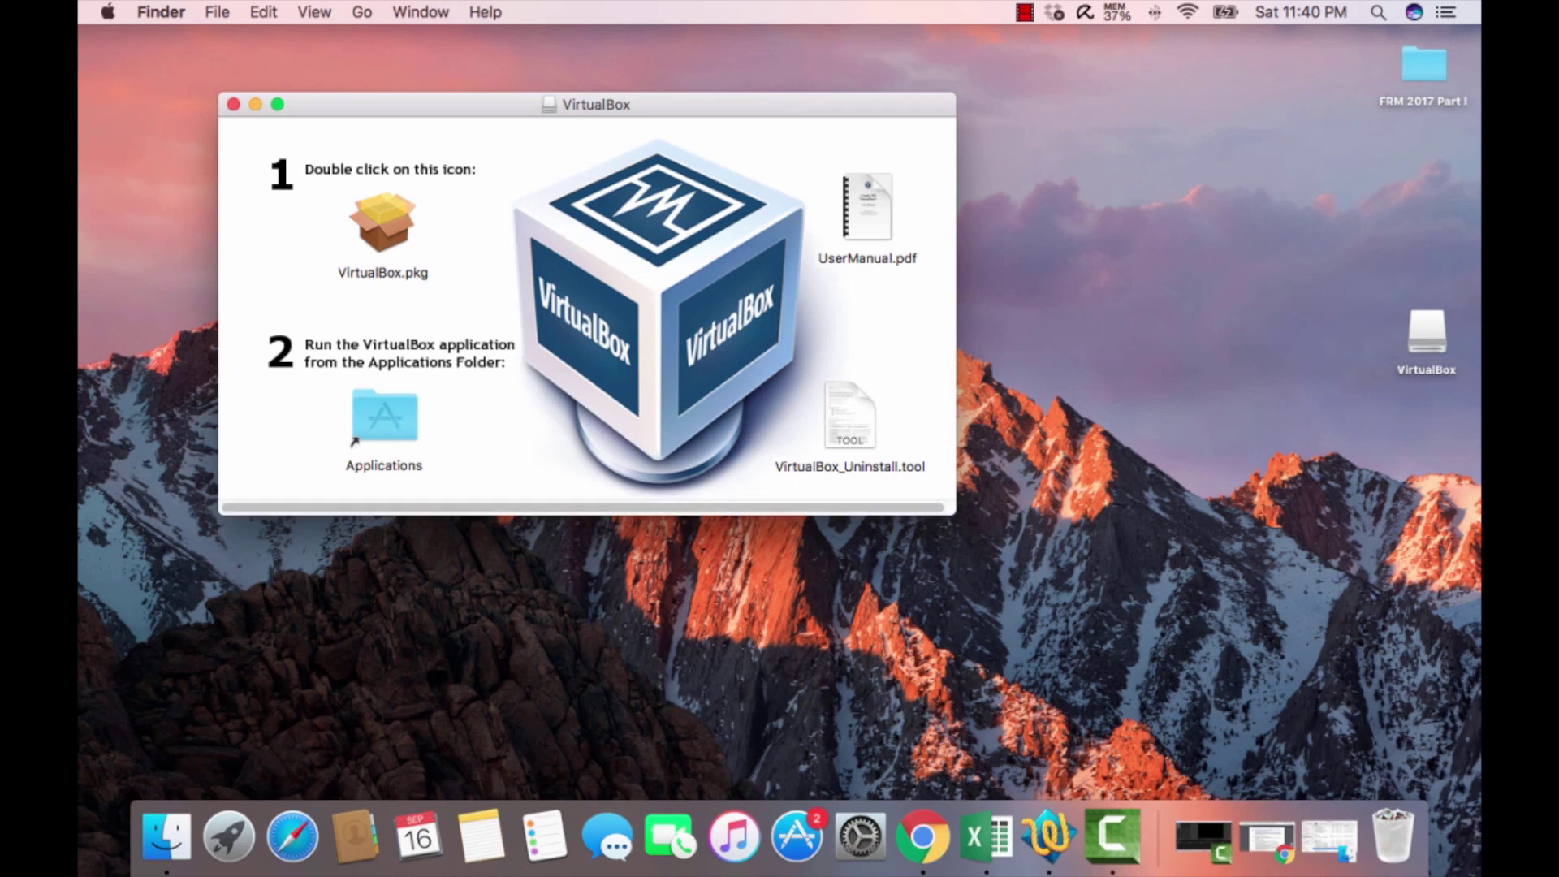
left_click(382, 221)
left_click_drag(396, 244, 398, 428)
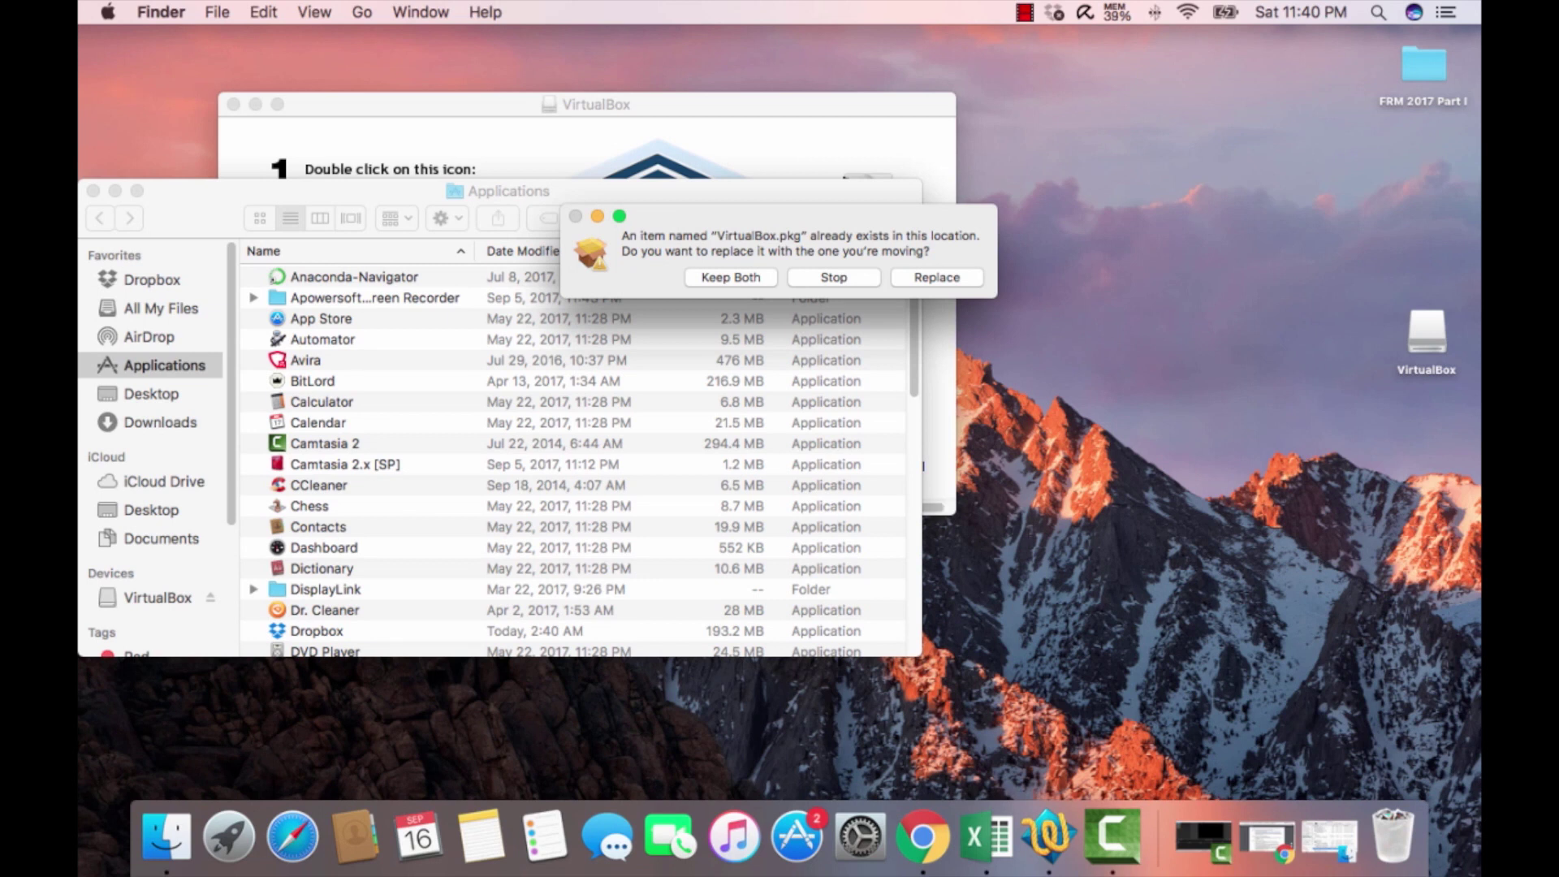
left_click(935, 277)
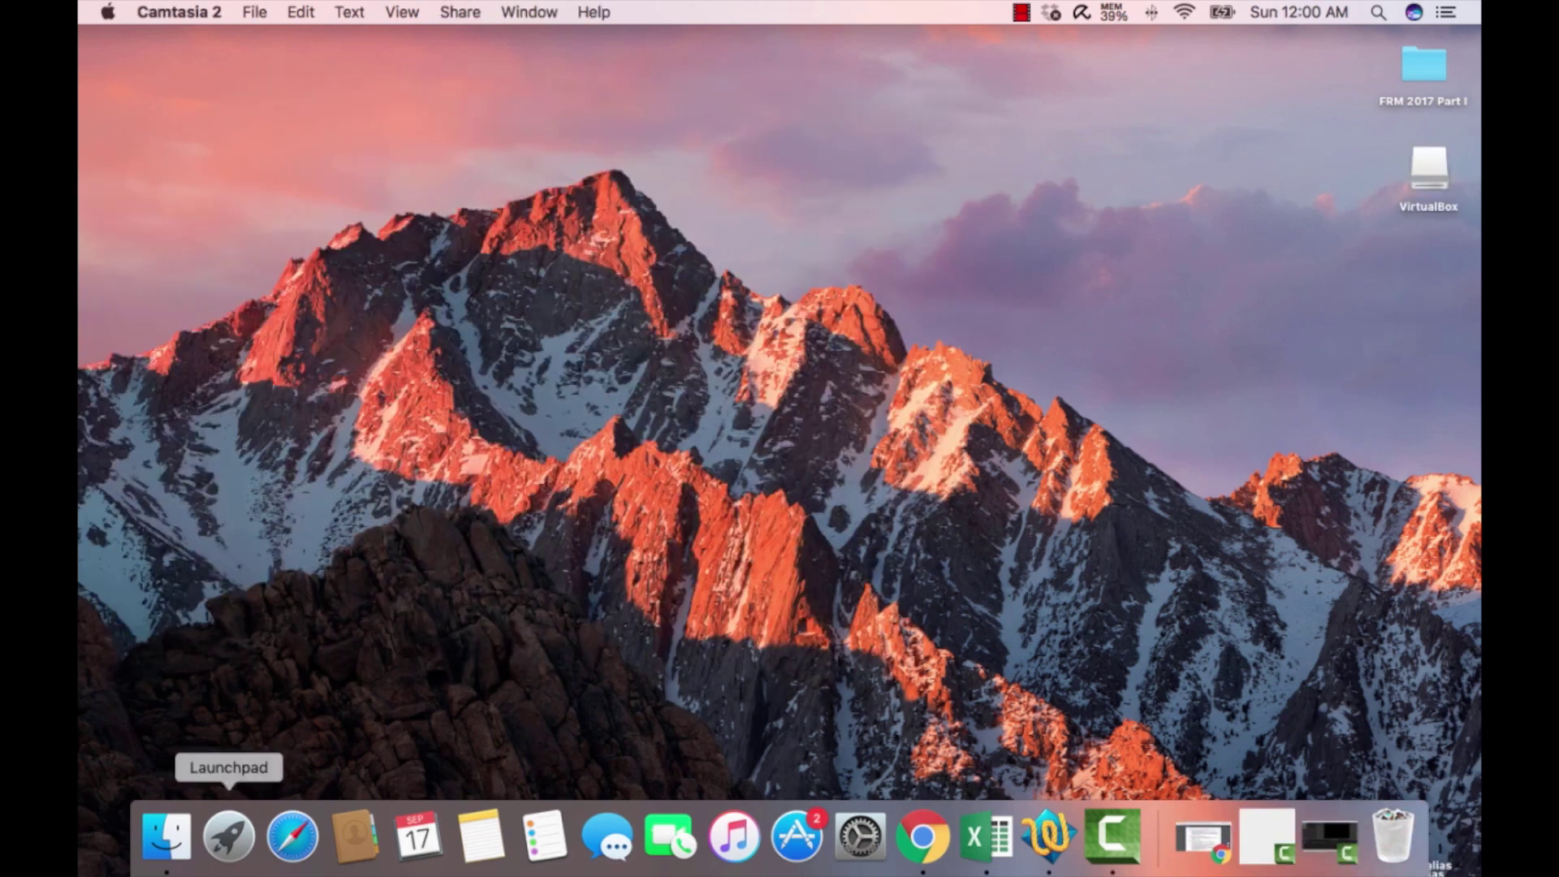
- Open the Applications folder in Finder and launch the VirtualBox.pkg installer
left_click(167, 836)
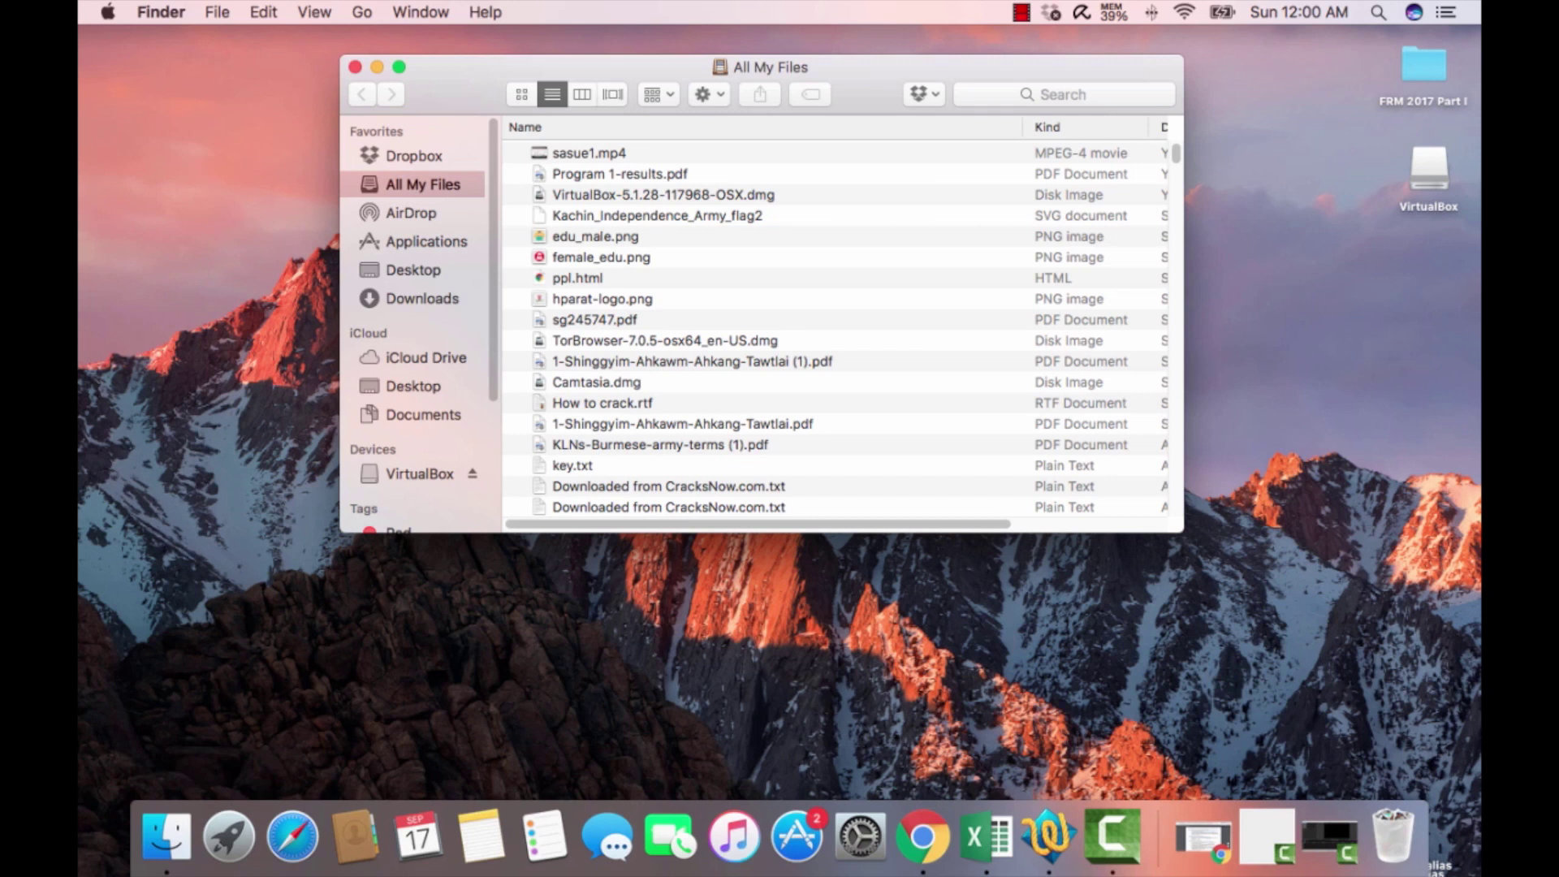
left_click(426, 241)
scroll(836, 333, "down", 10)
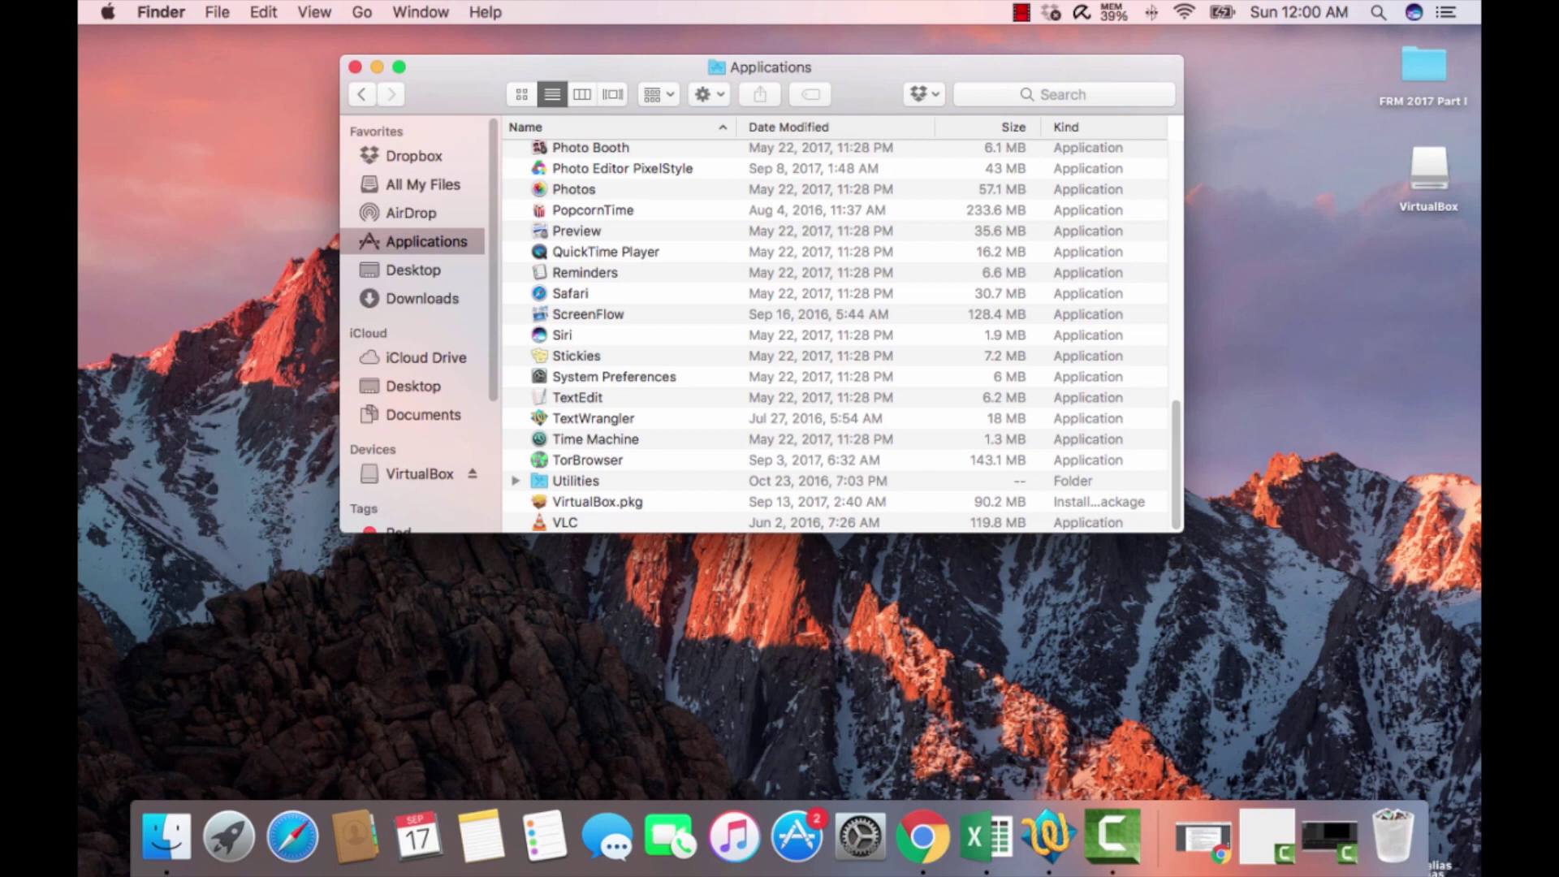
double_click(597, 501)
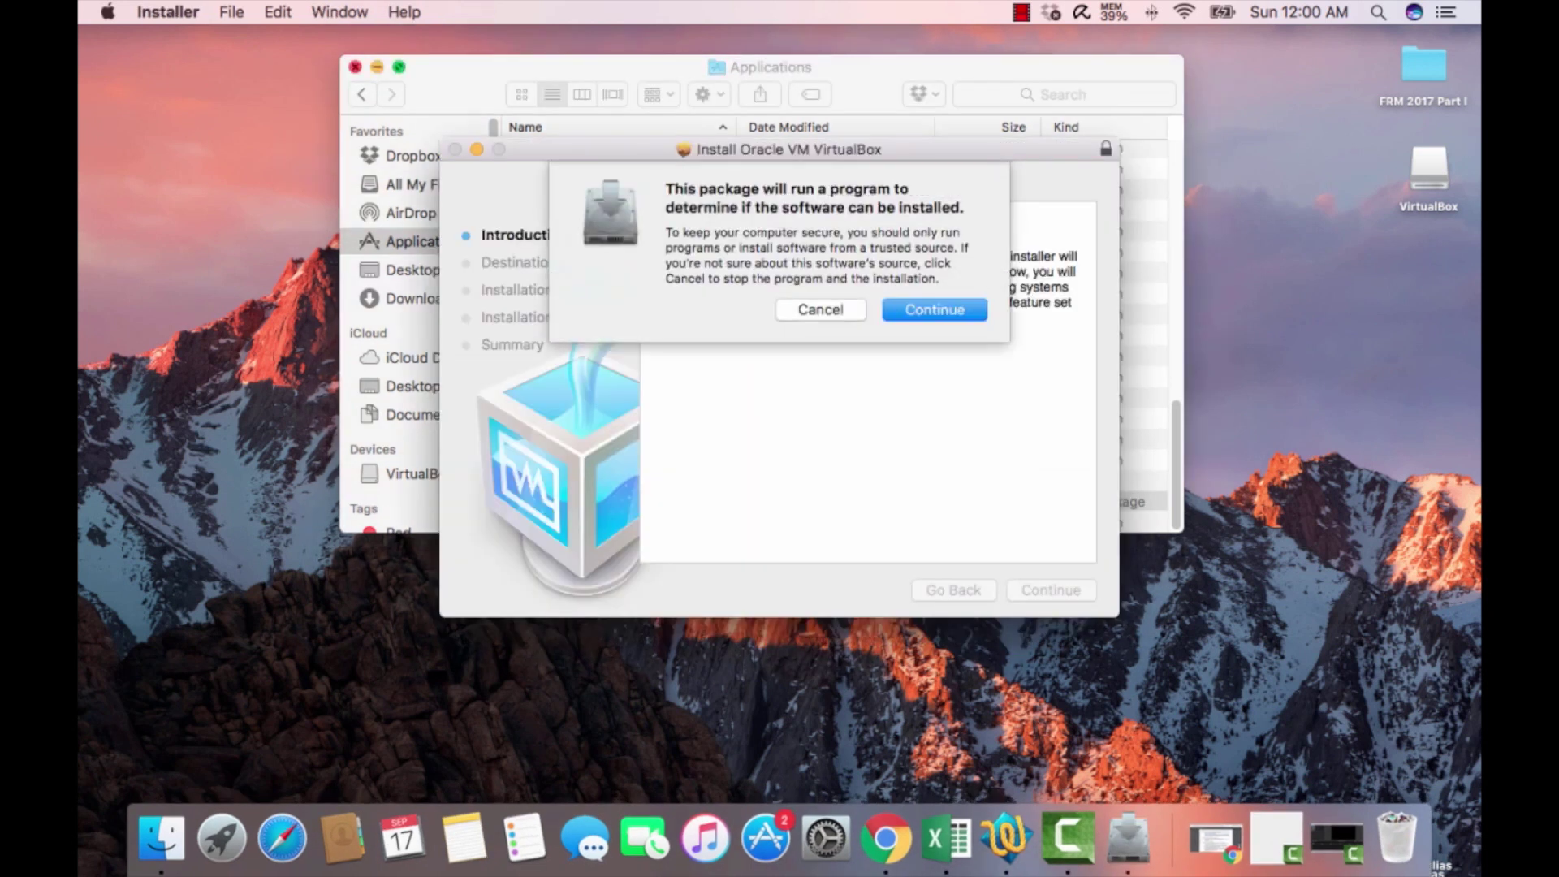
- Run the standard Oracle VM VirtualBox installation, entering the account password to authorize it, and close the installer
key("Return")
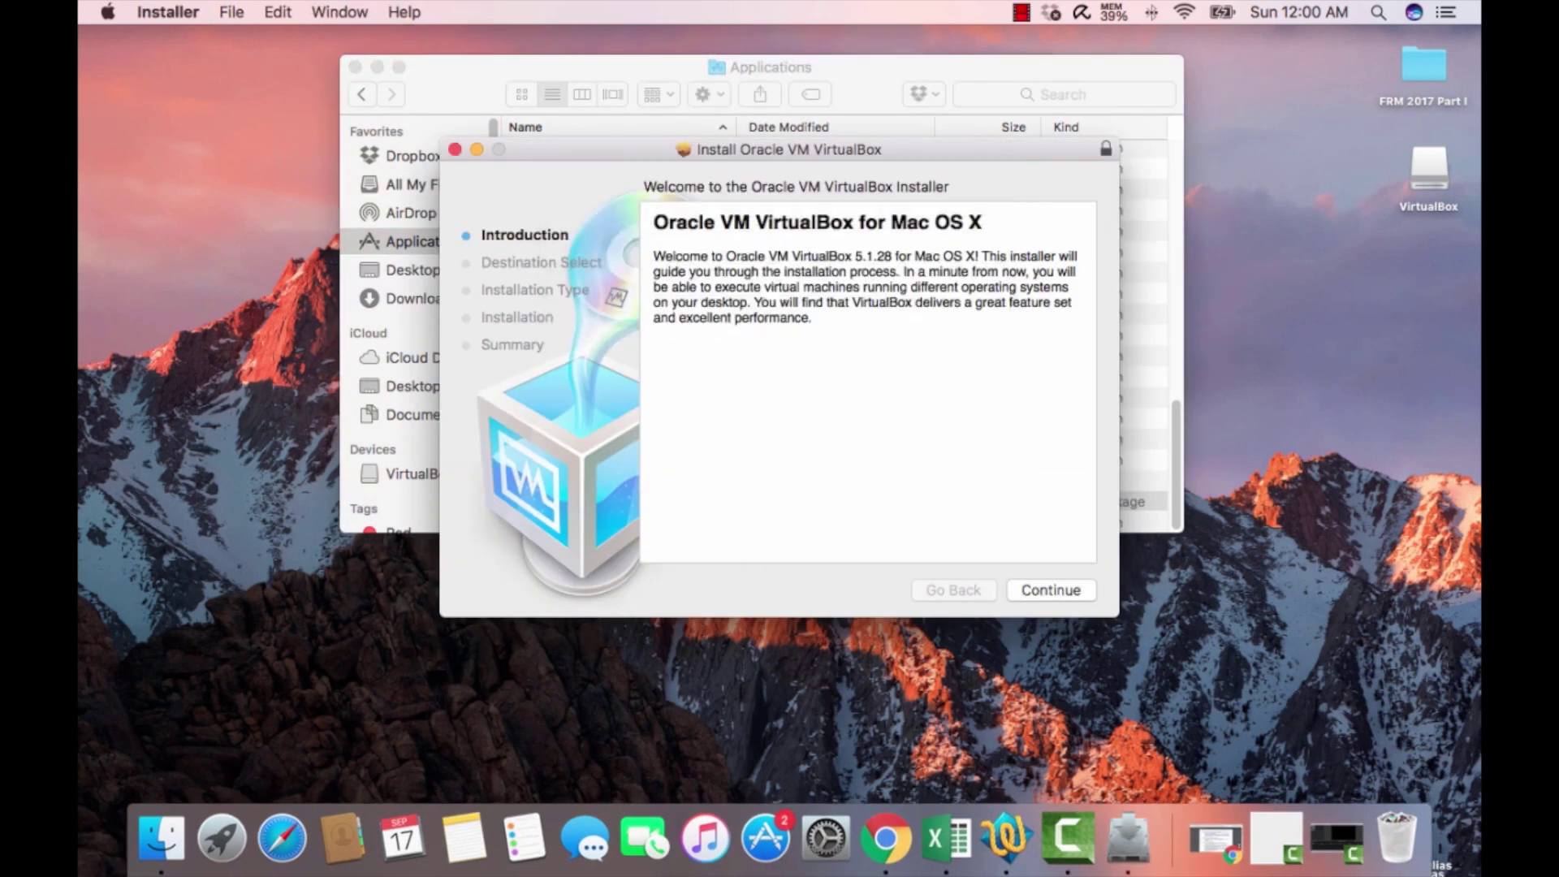
key("Return")
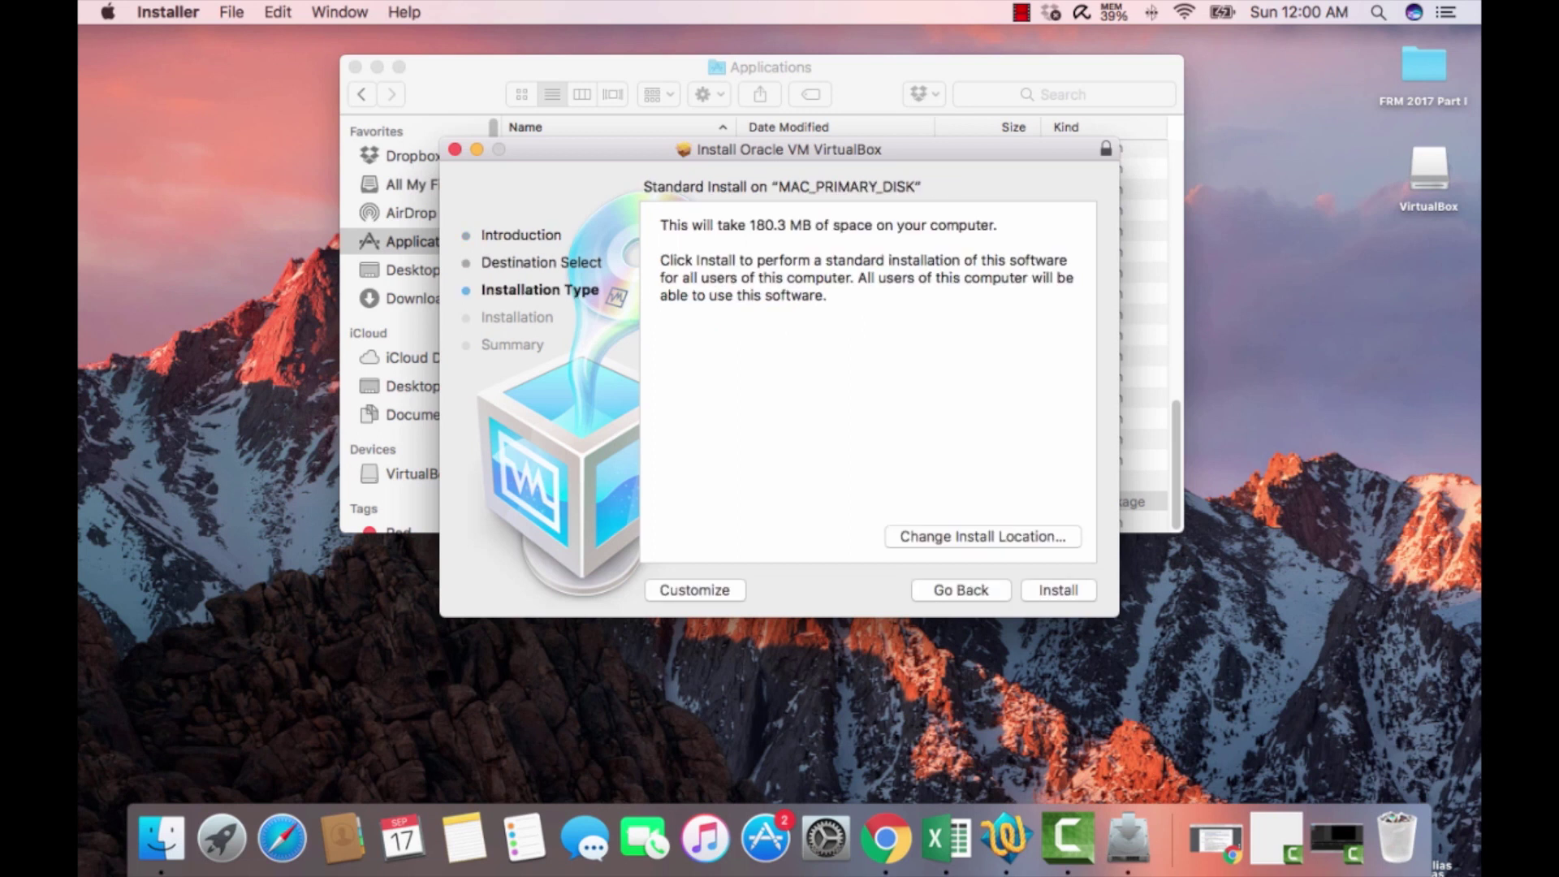
key("Return")
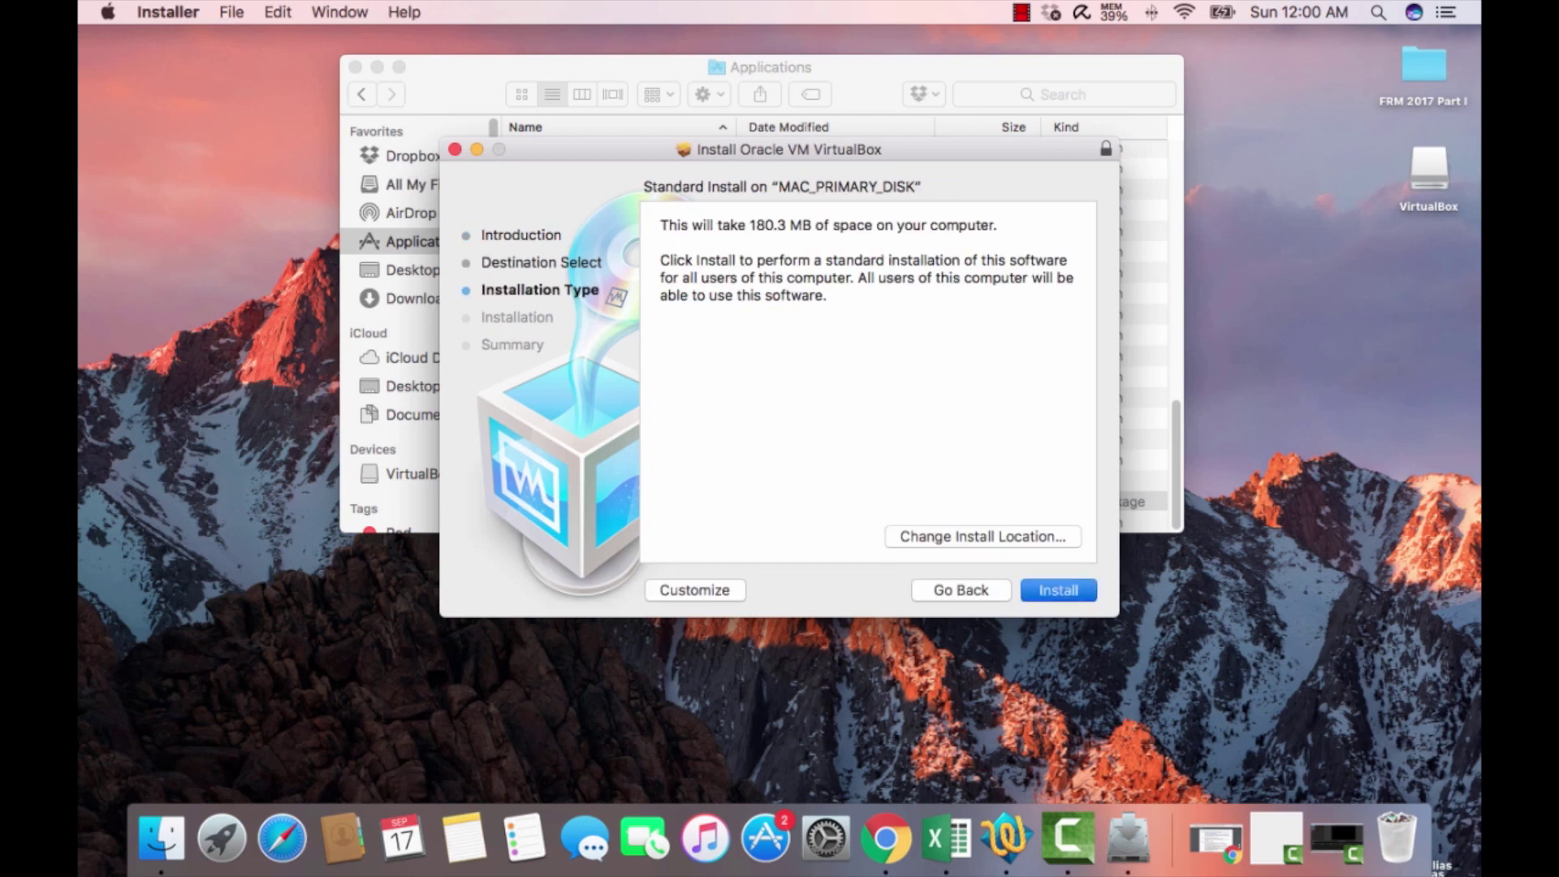
type("••••••••••")
key("Return")
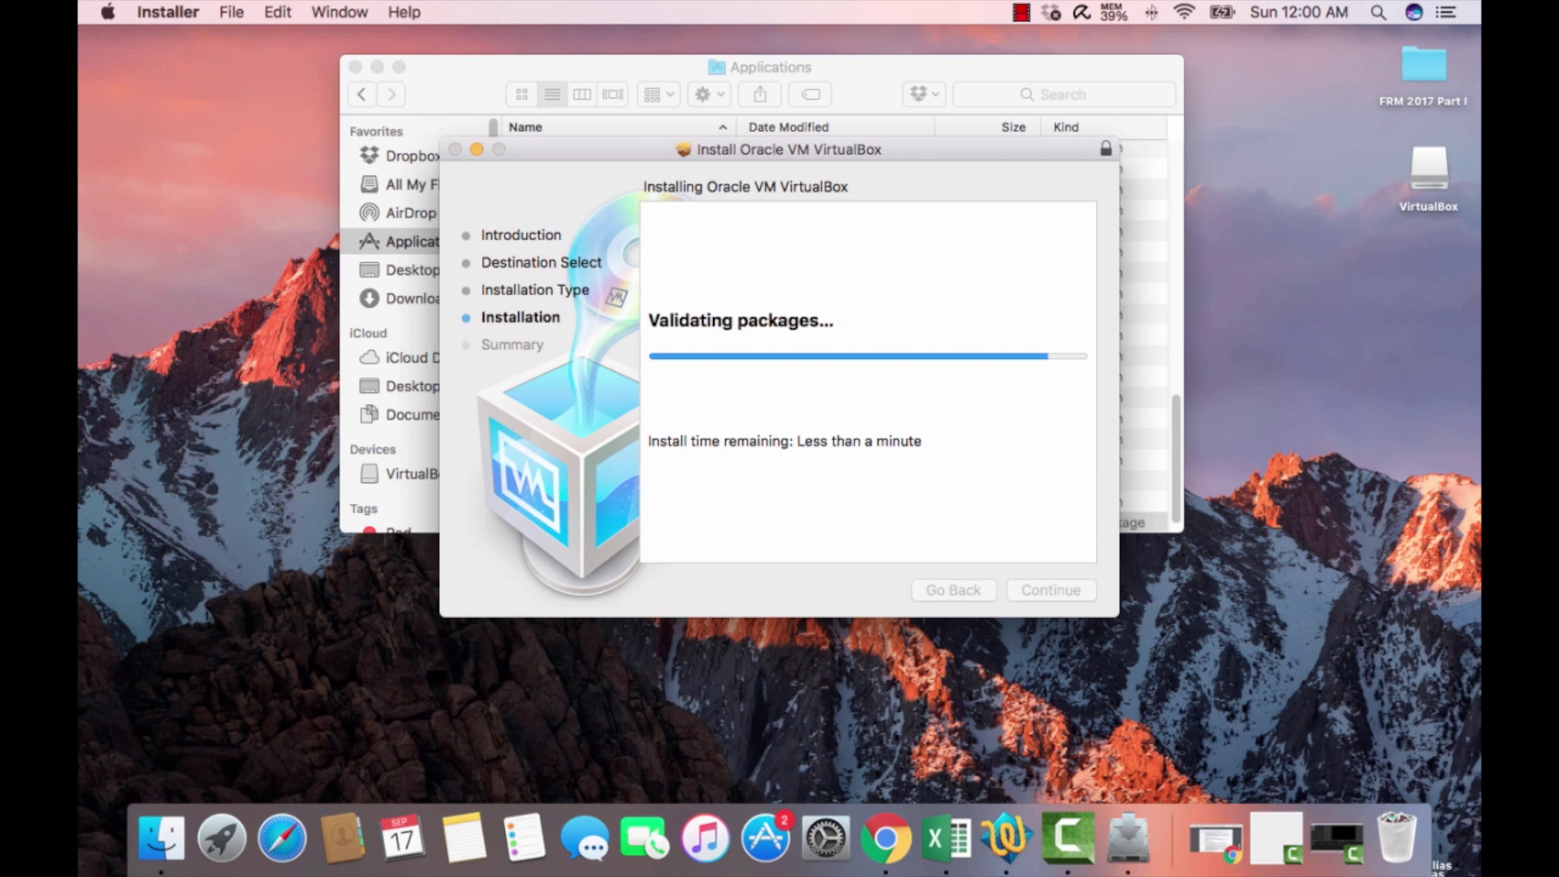
key("Return")
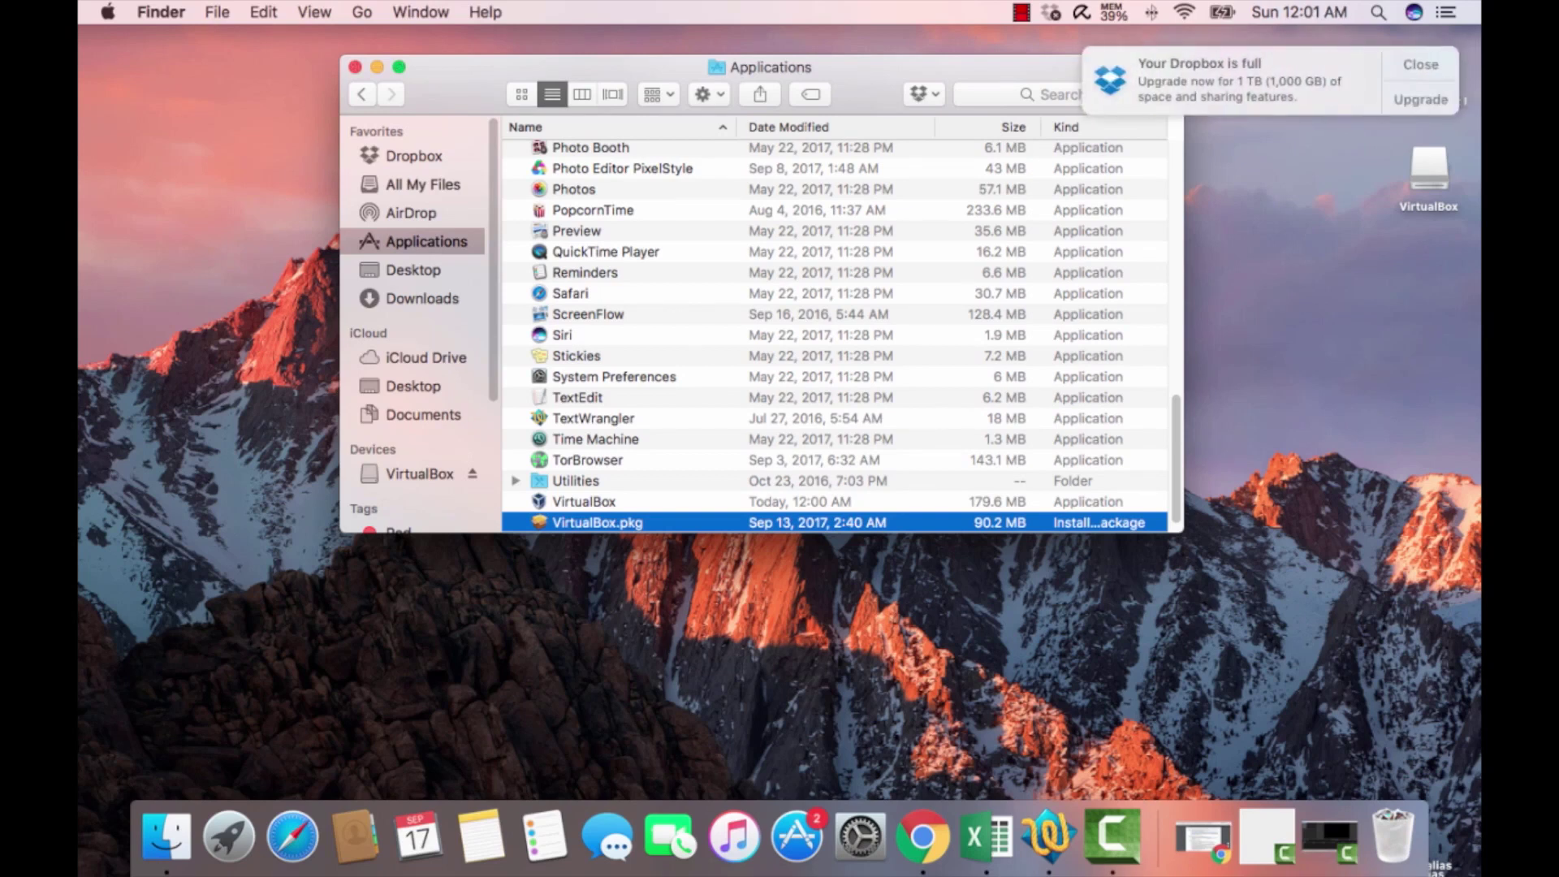
- Minimize the Applications folder window and launch the installed VirtualBox application
left_click(584, 501)
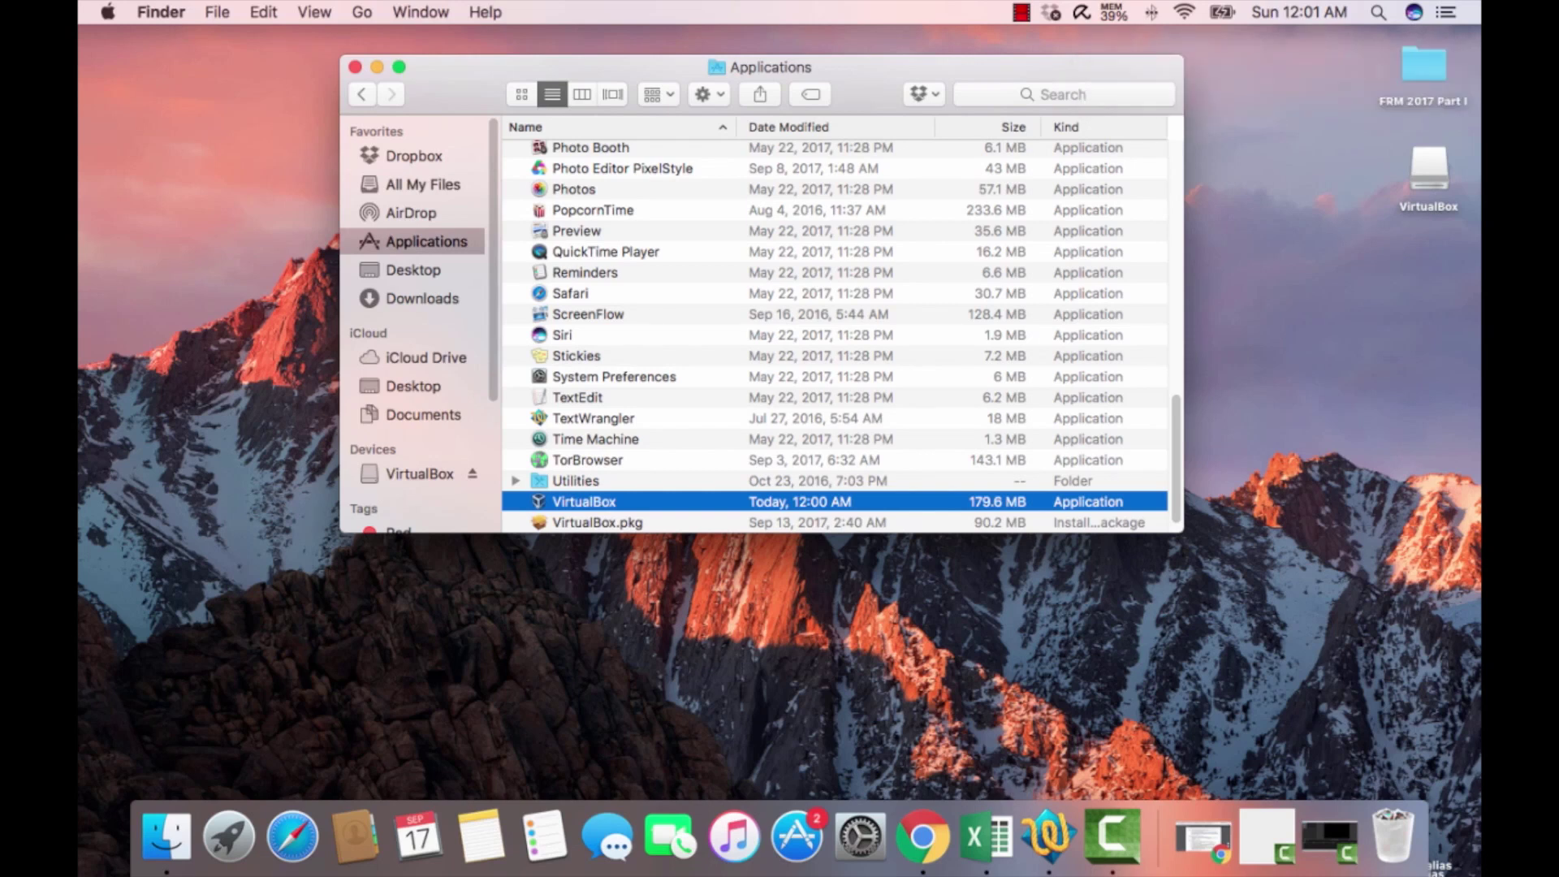
left_click(377, 67)
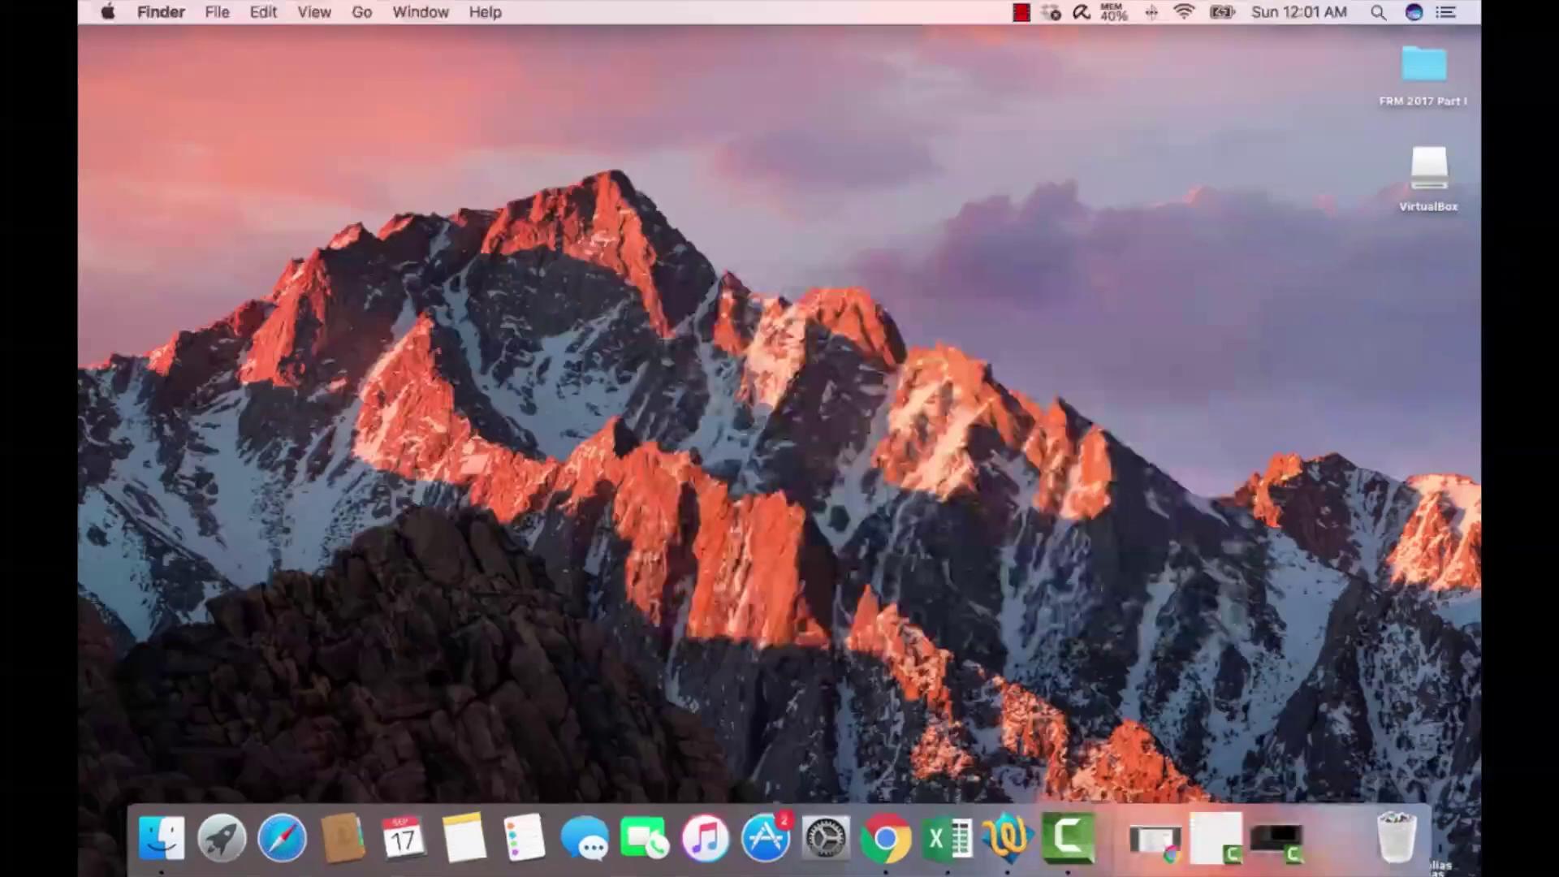
left_click(221, 838)
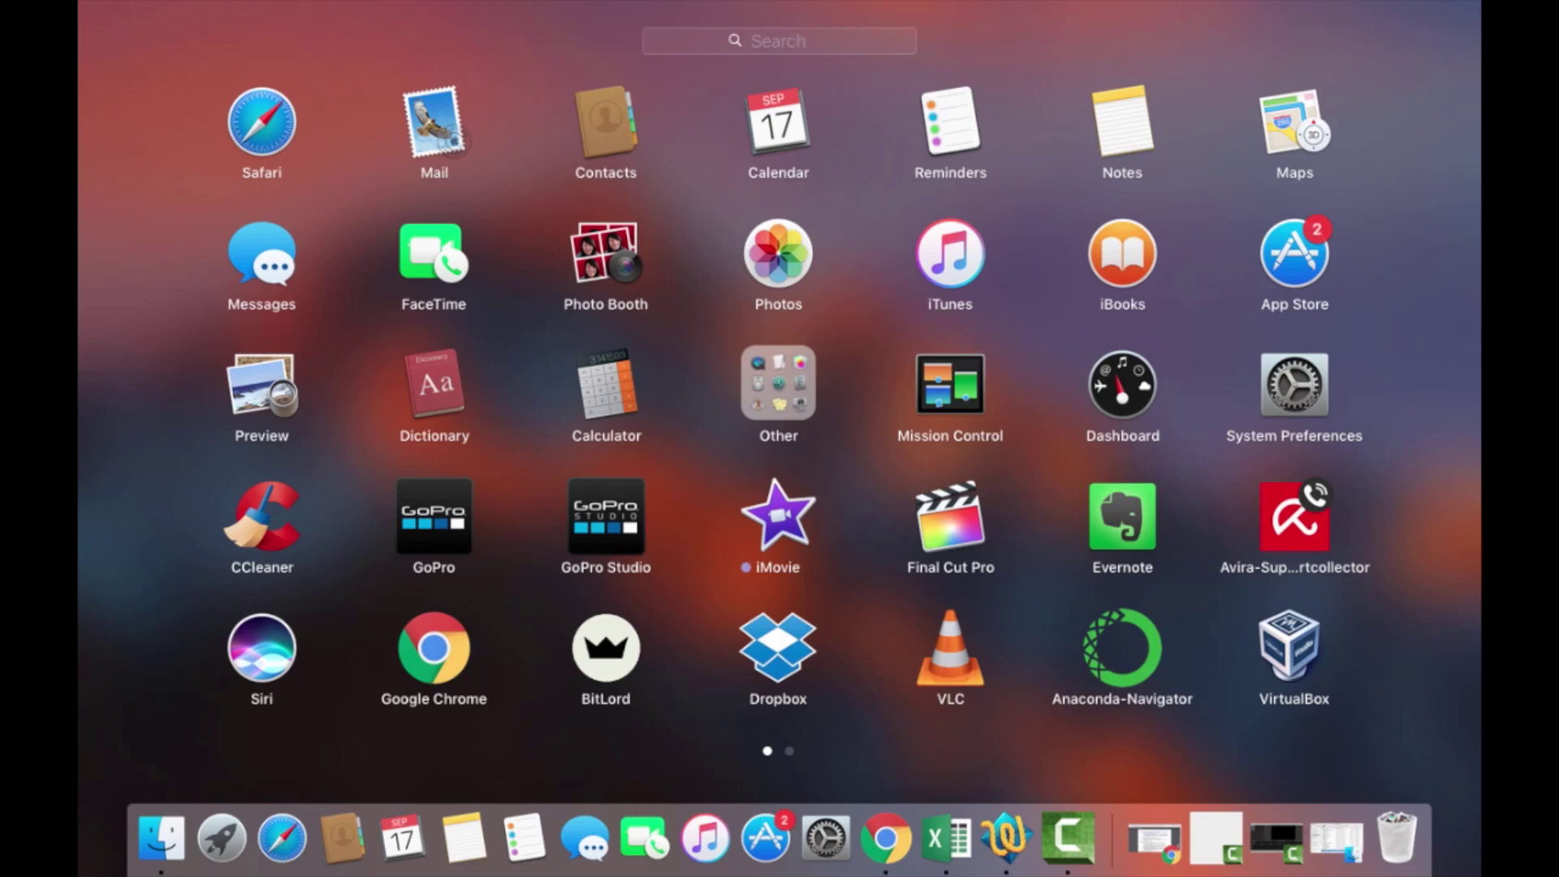
left_click(1289, 649)
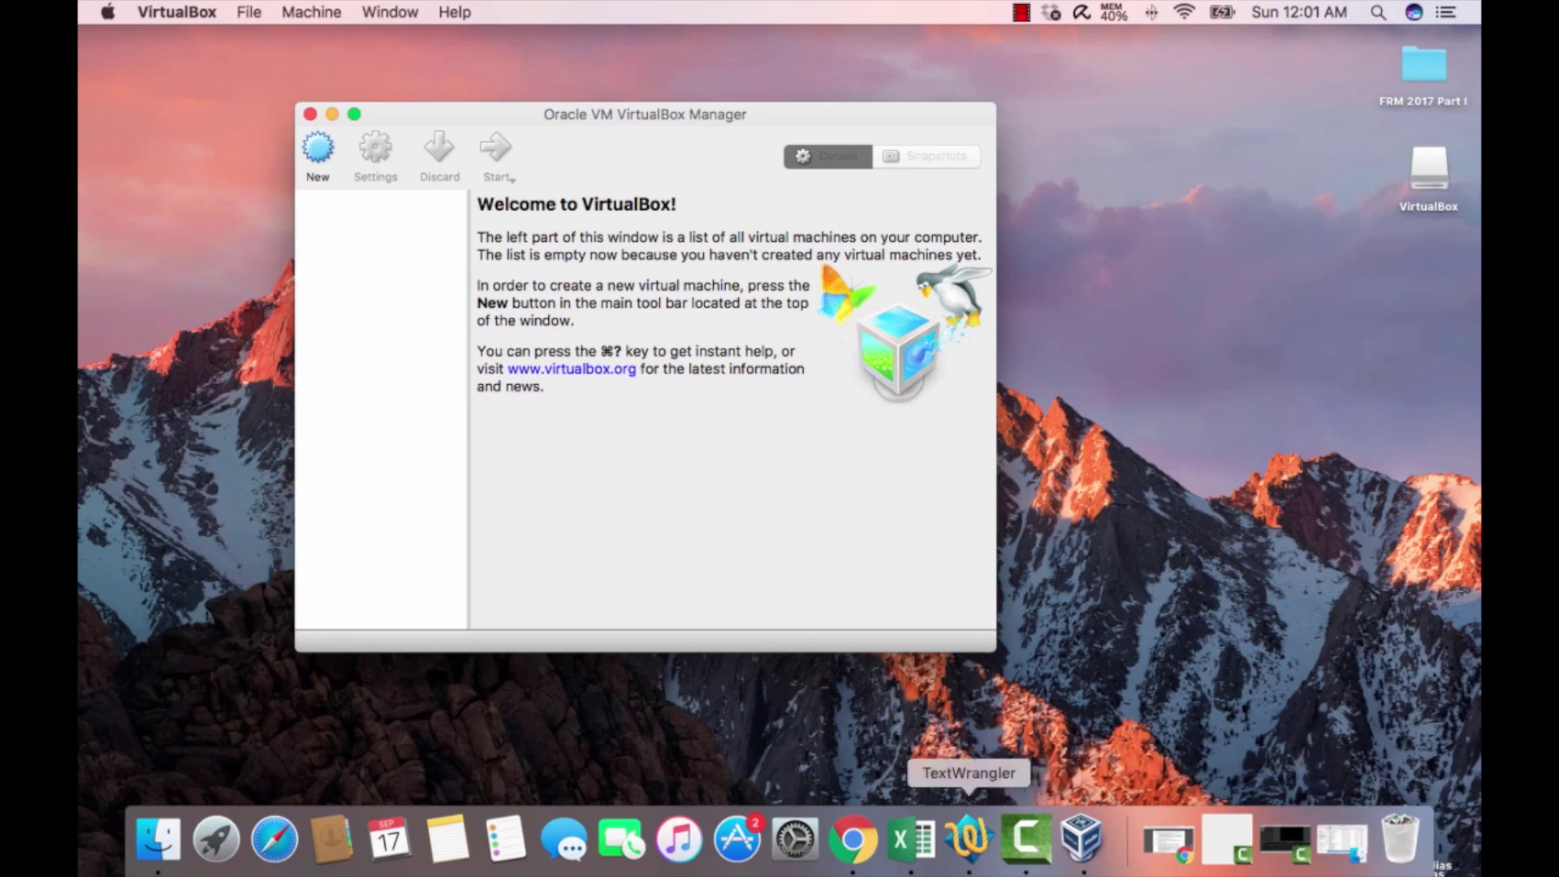
- Switch to Chrome, review the Step 2 vApp import instructions in the QuickStart PDF, and minimize the browser
left_click(853, 838)
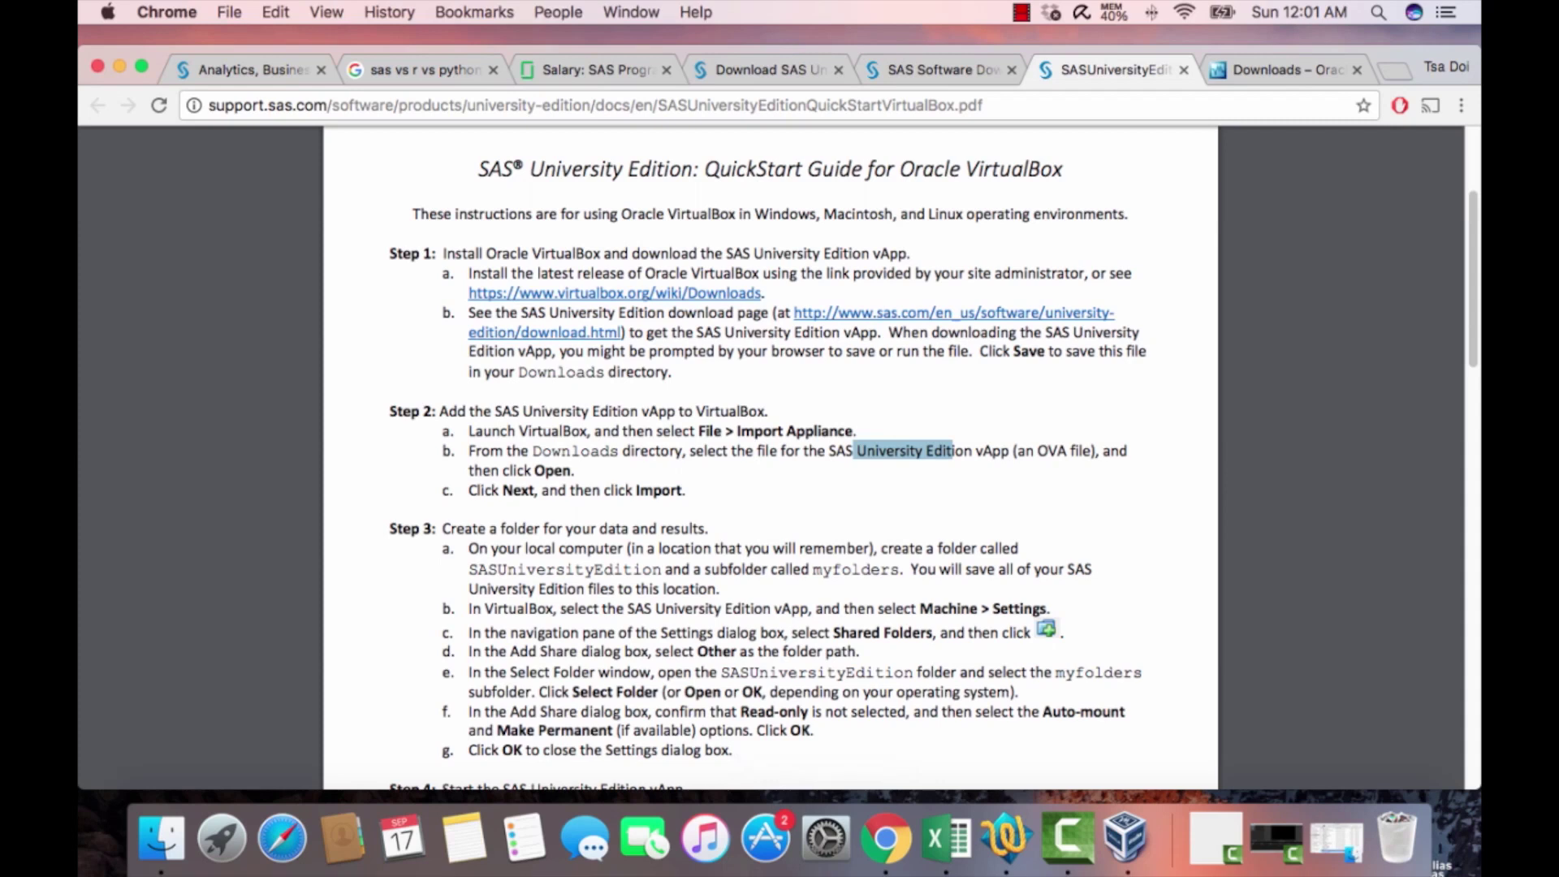
left_click_drag(449, 411, 737, 431)
left_click(737, 431)
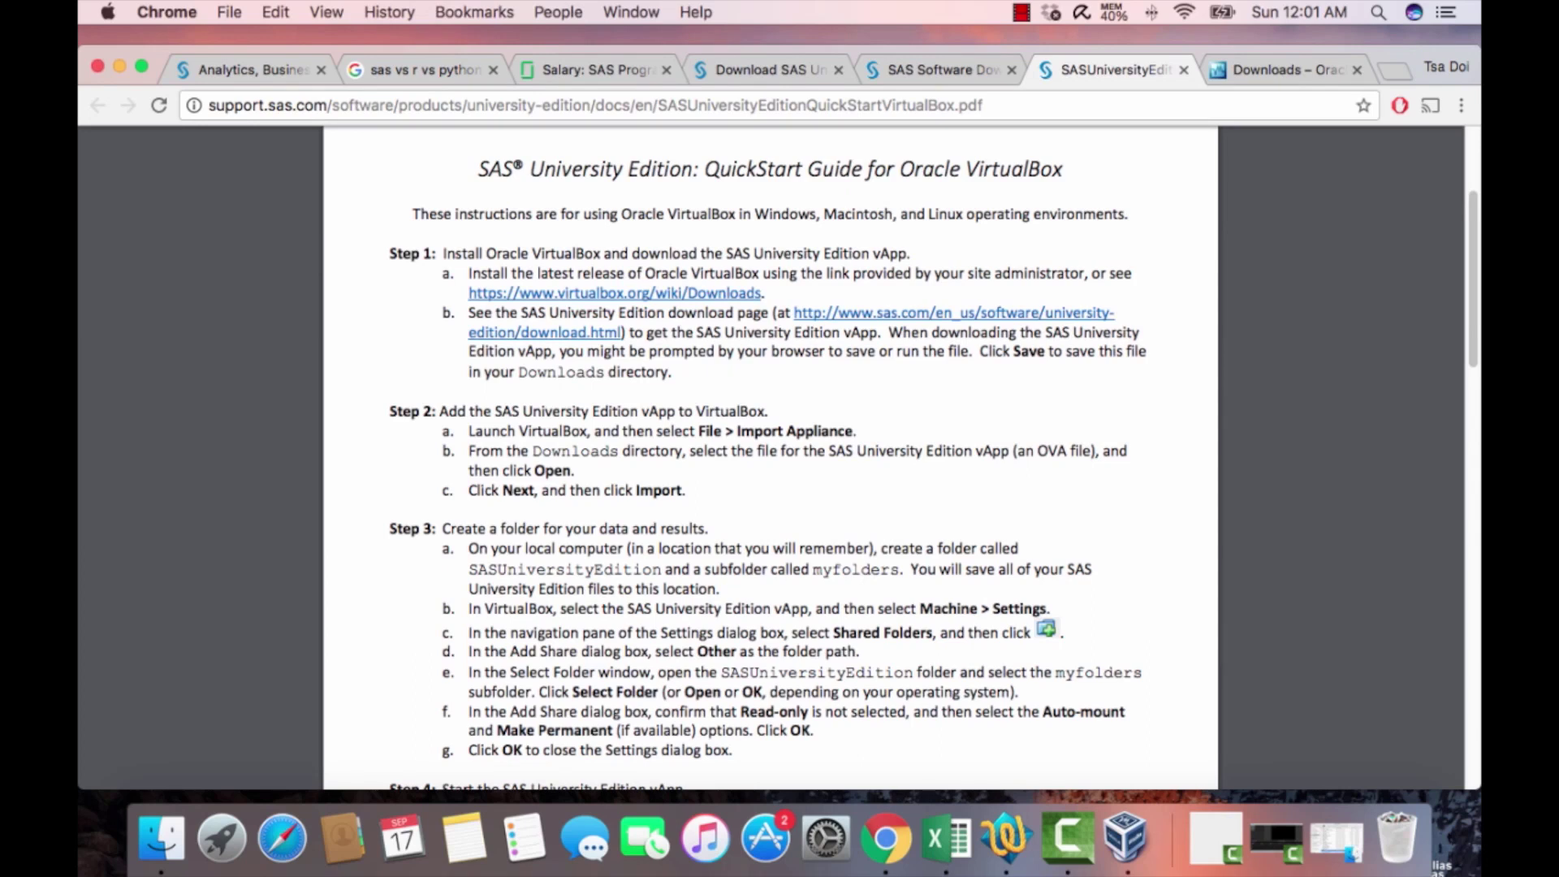
left_click_drag(709, 431, 838, 431)
left_click_drag(542, 450, 1016, 450)
left_click(765, 451)
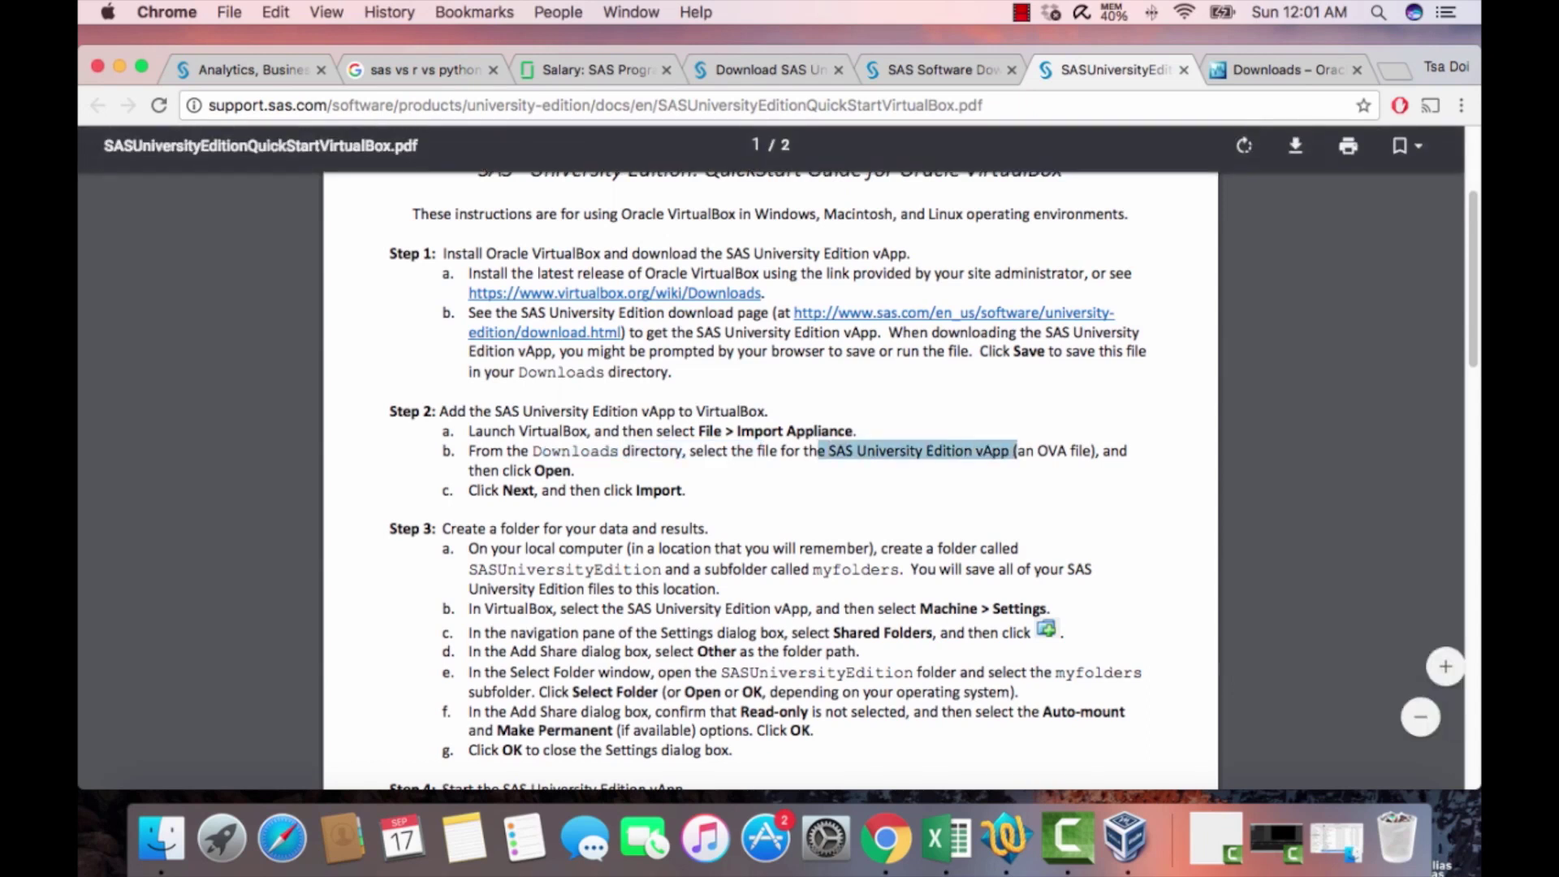
left_click(119, 66)
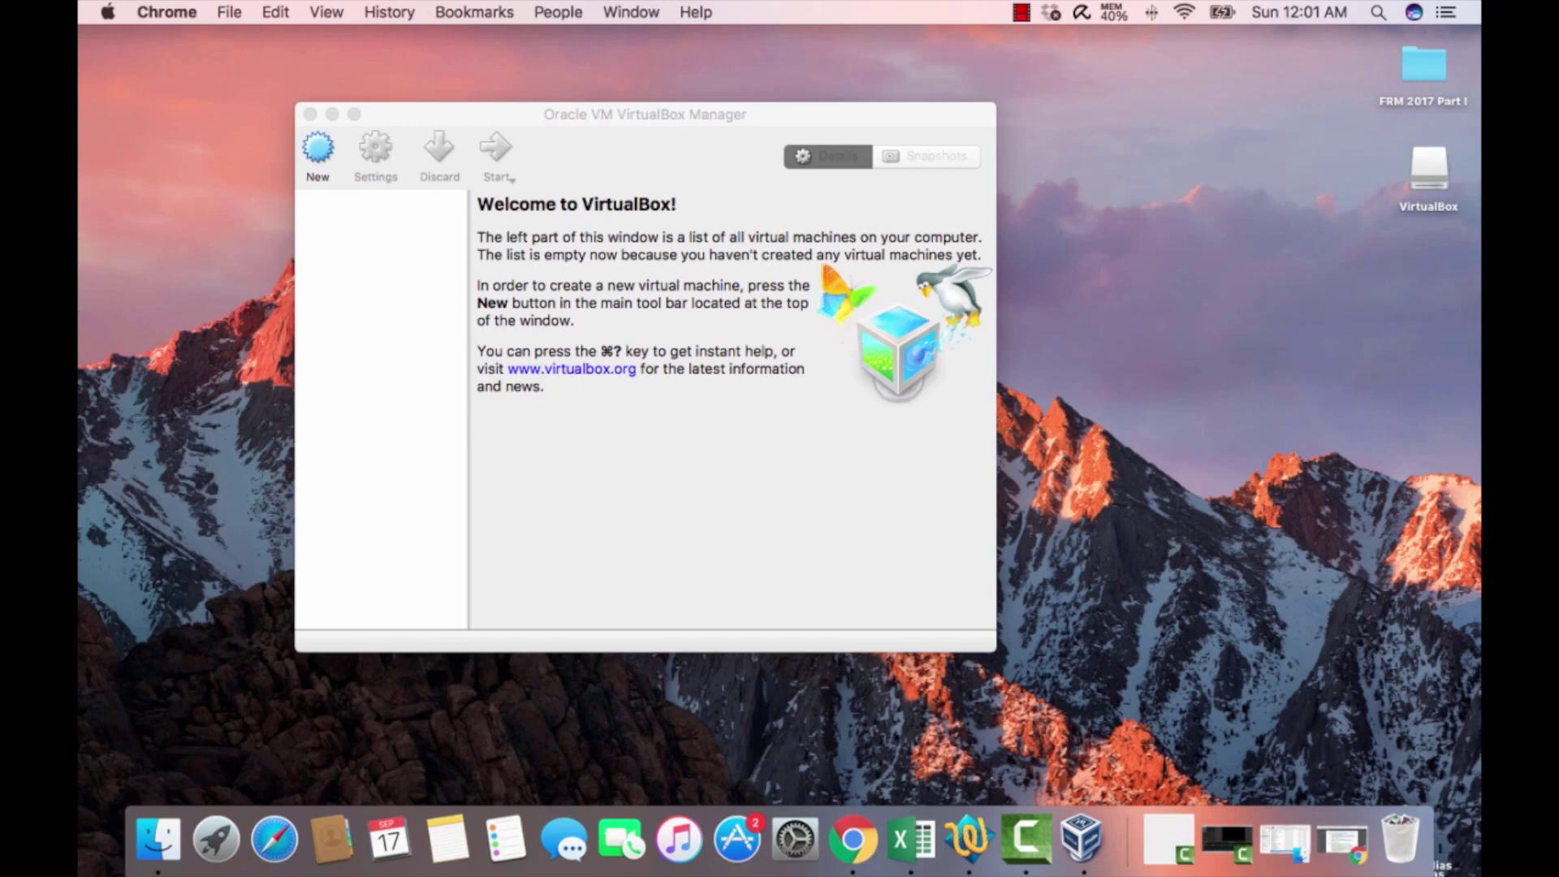
- Switch to VirtualBox and import the appliance unvbasicvapp__9411010__ova__en__sp0__1.ova from Downloads with its suggested settings
left_click(229, 11)
mouse_move(275, 11)
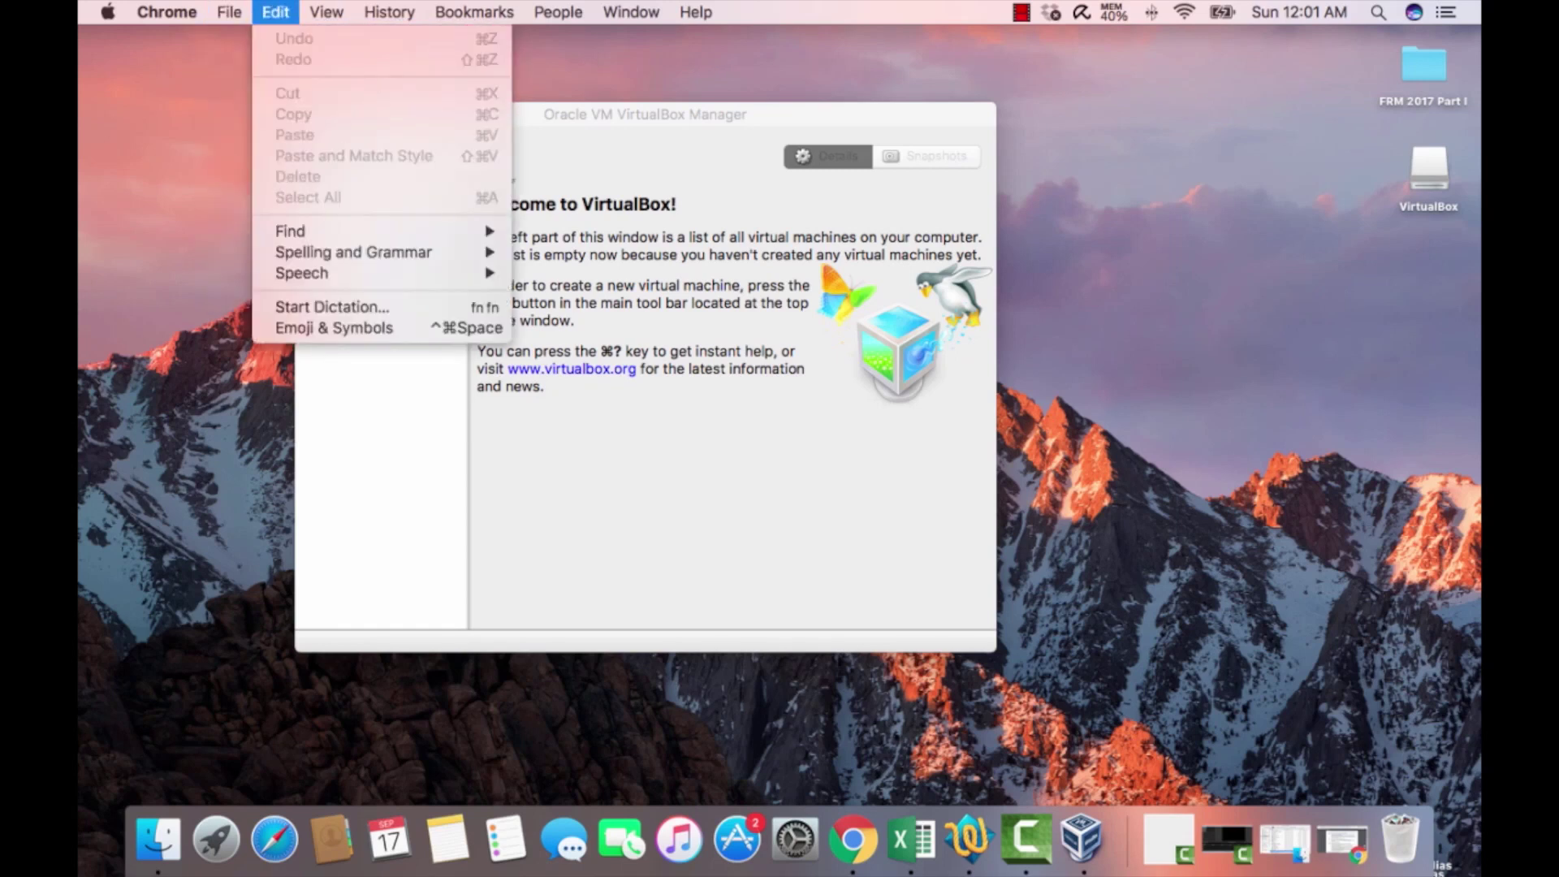
key("super+Tab")
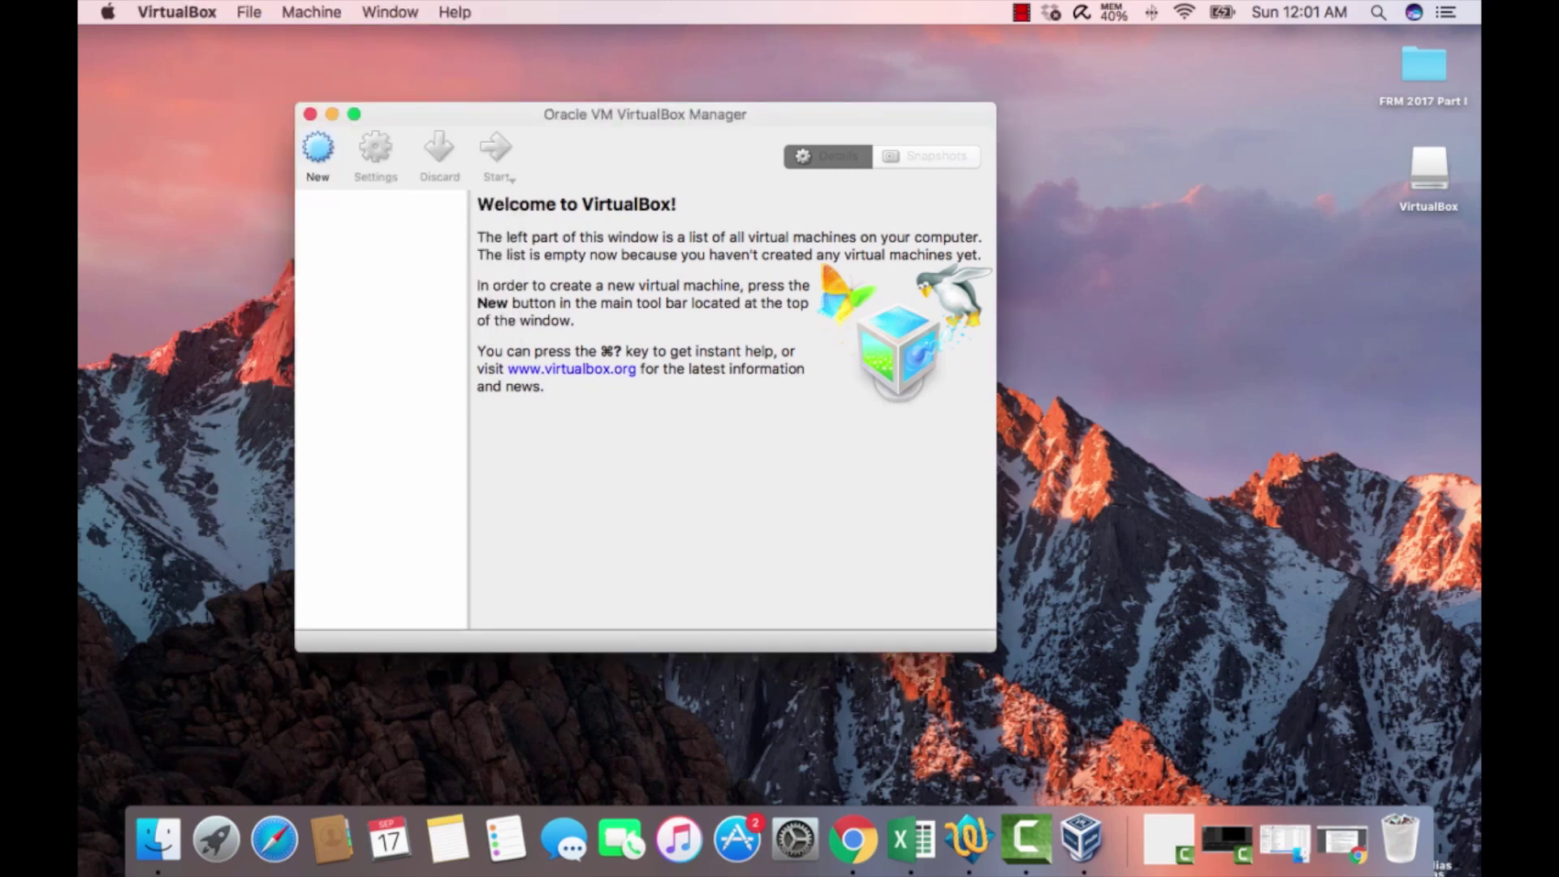
left_click(250, 11)
left_click(292, 39)
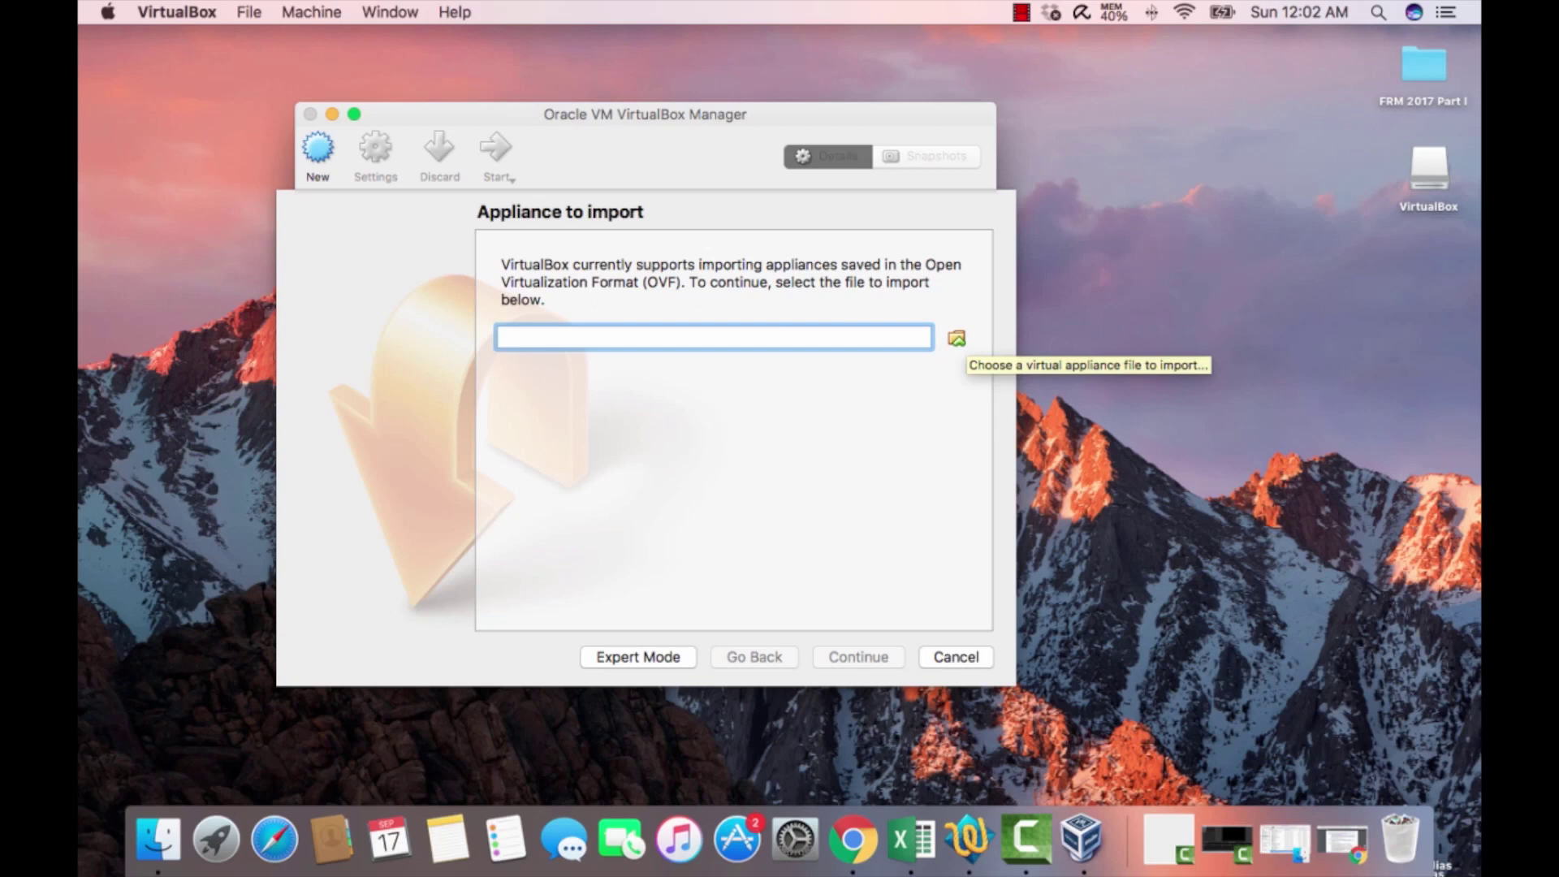
left_click(957, 338)
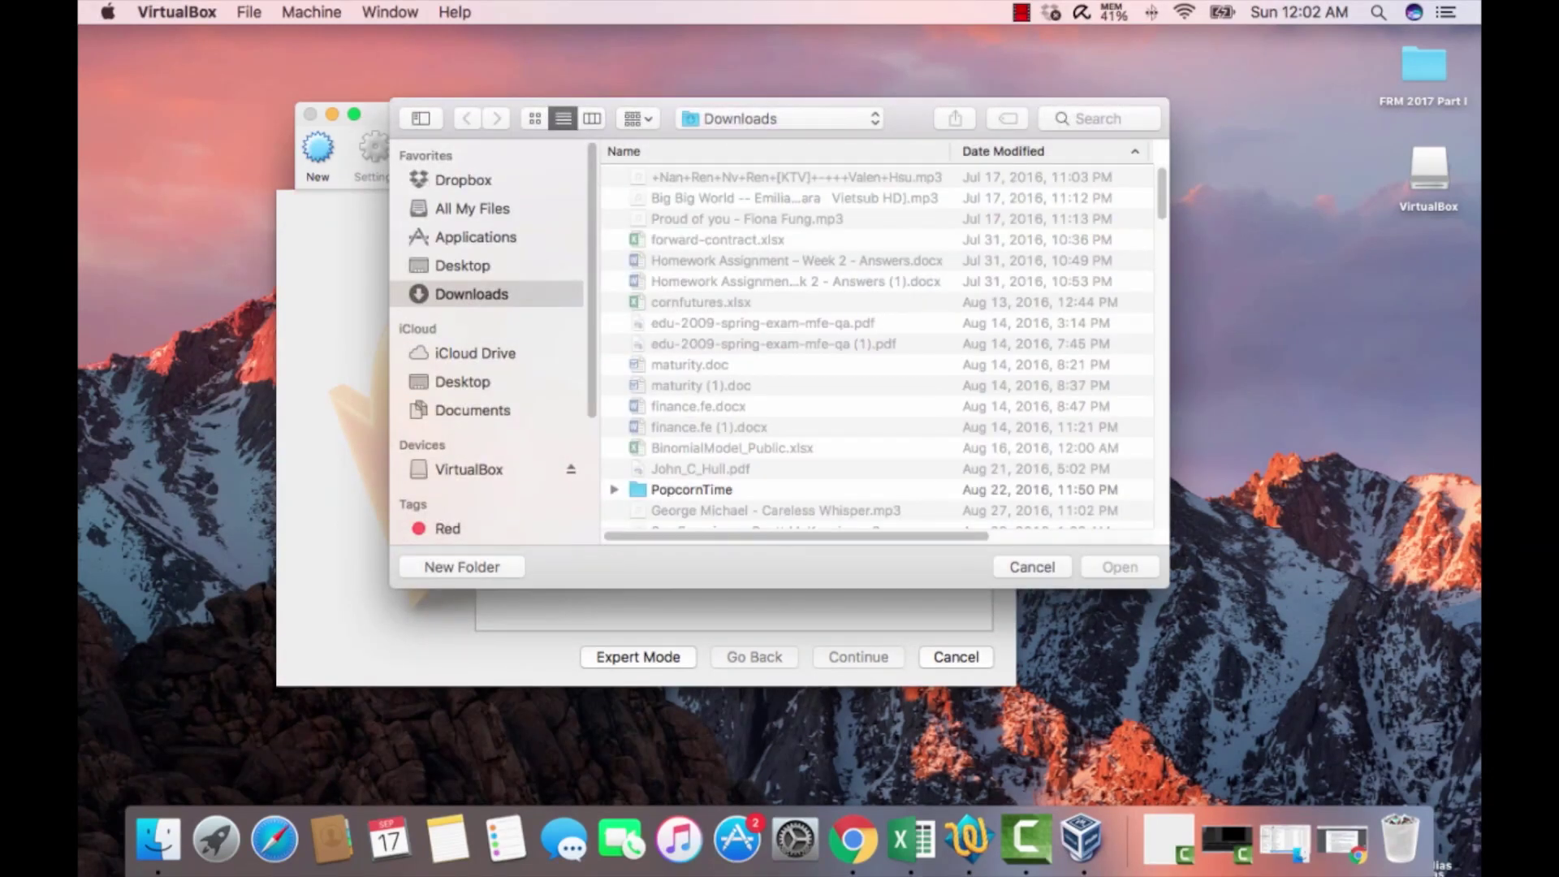
scroll(877, 342, "down", 15)
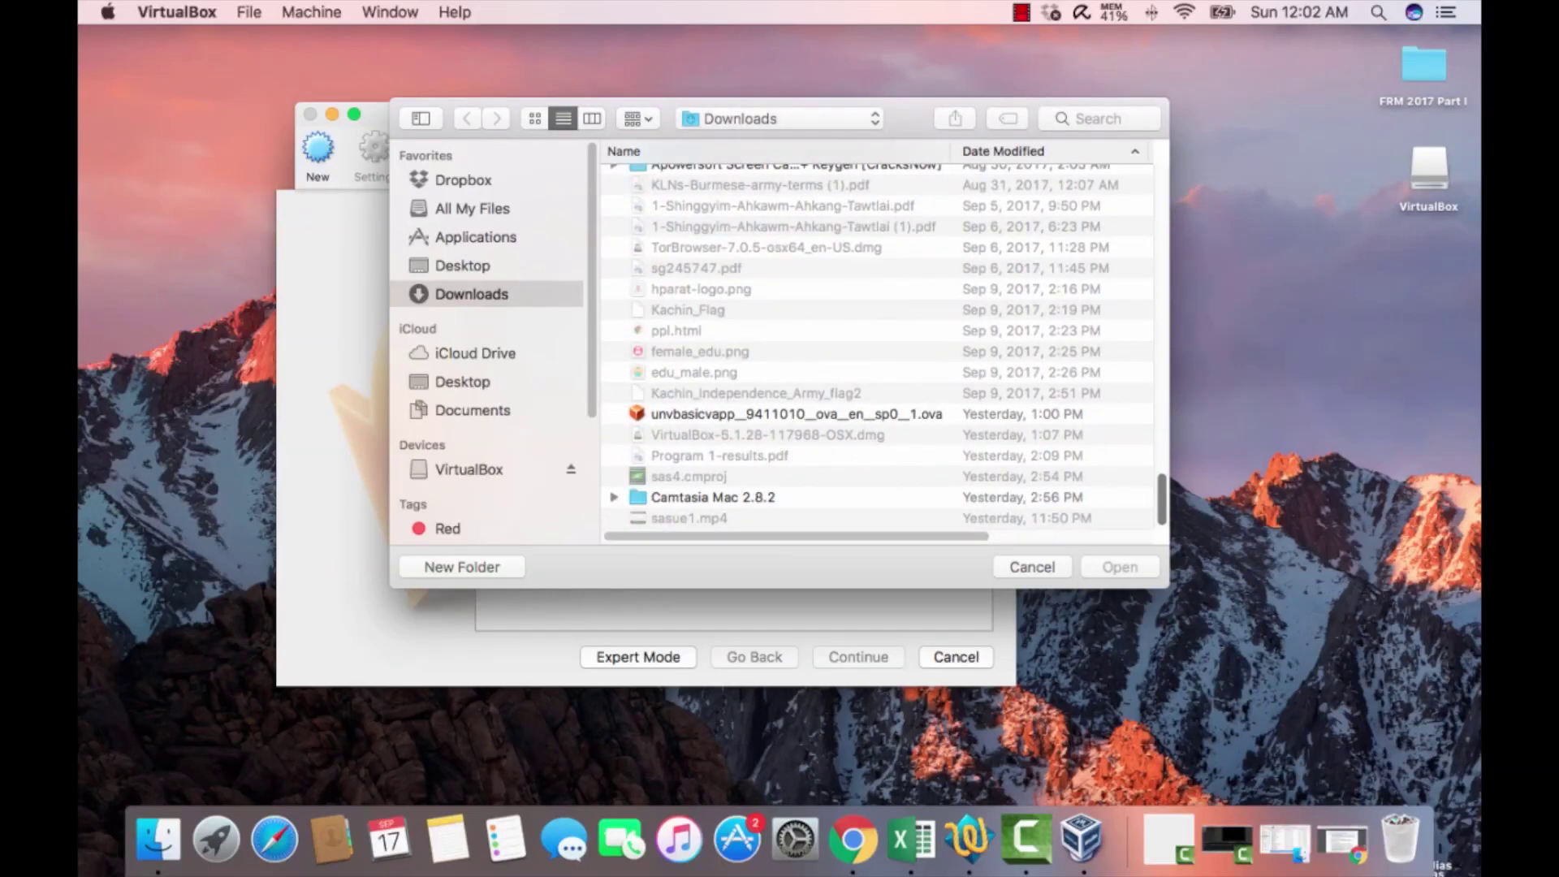
left_click(796, 413)
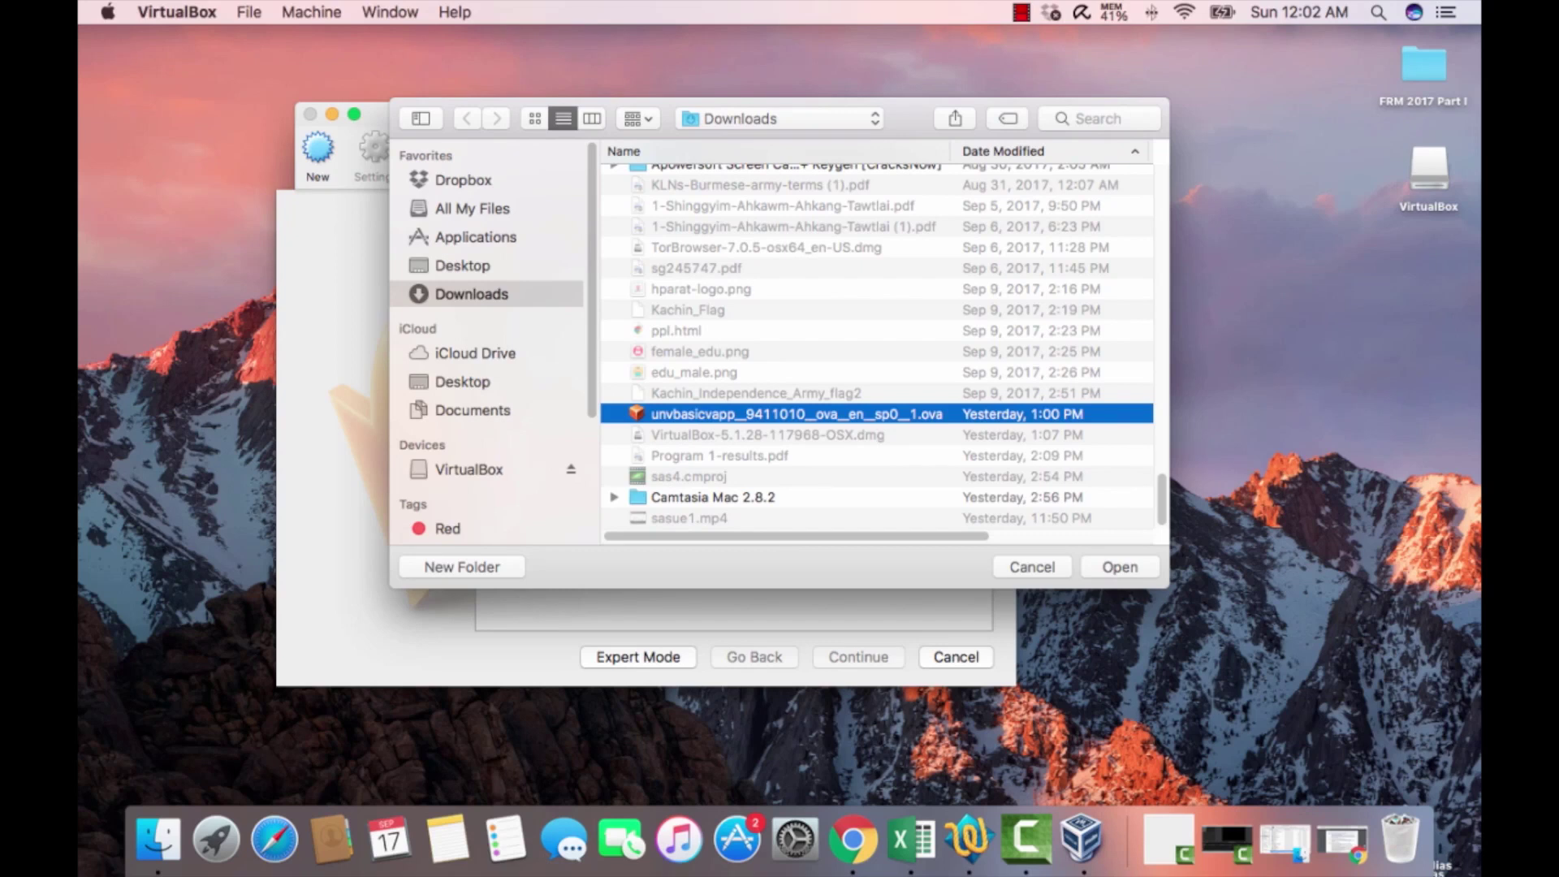
key("Return")
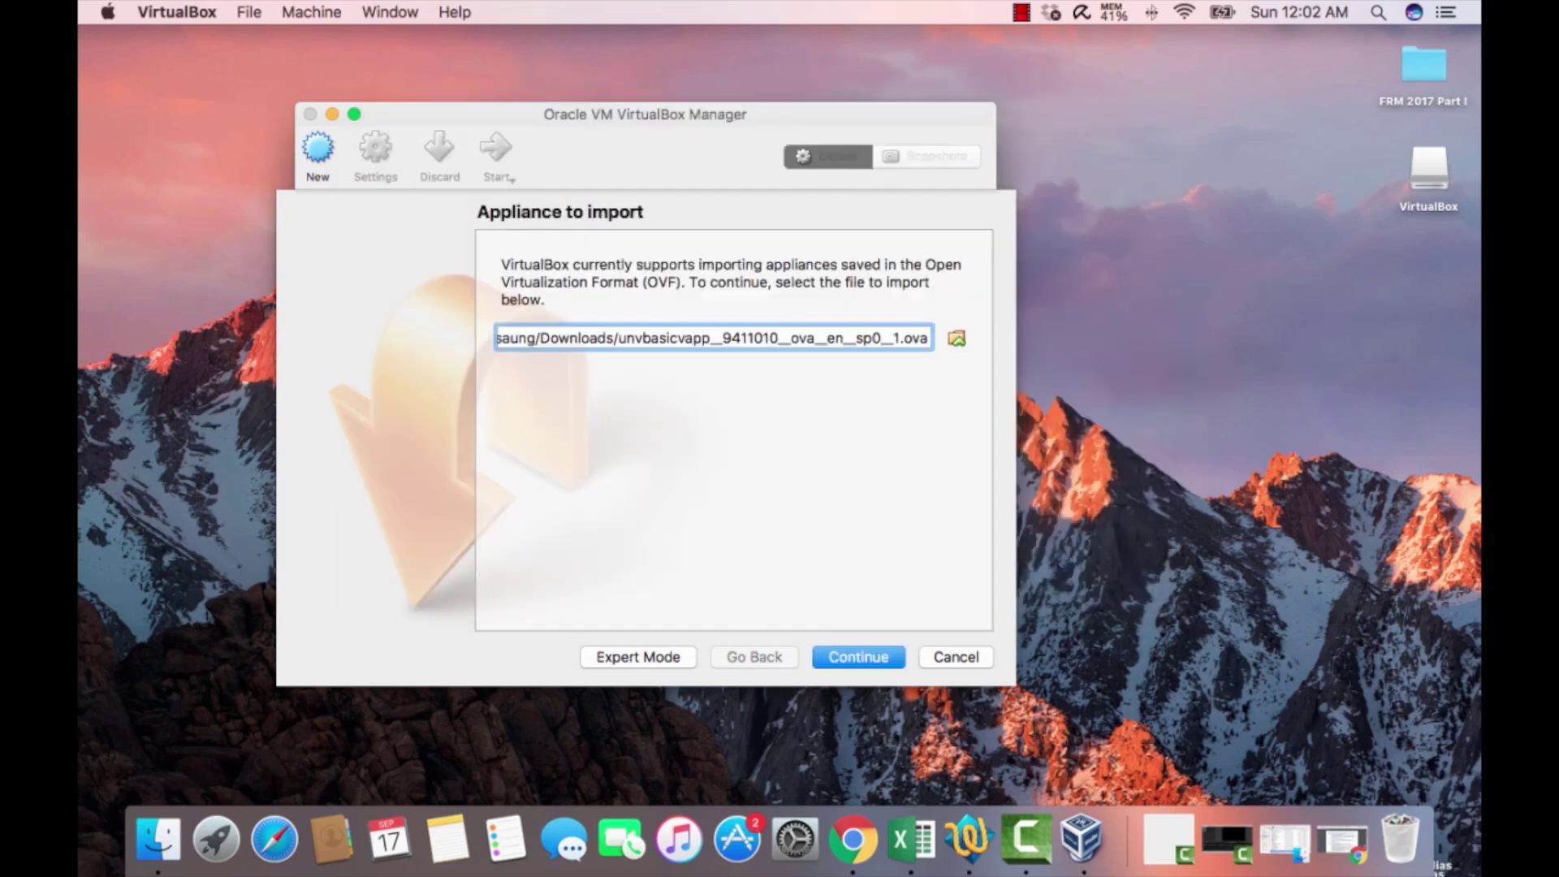
key("Return")
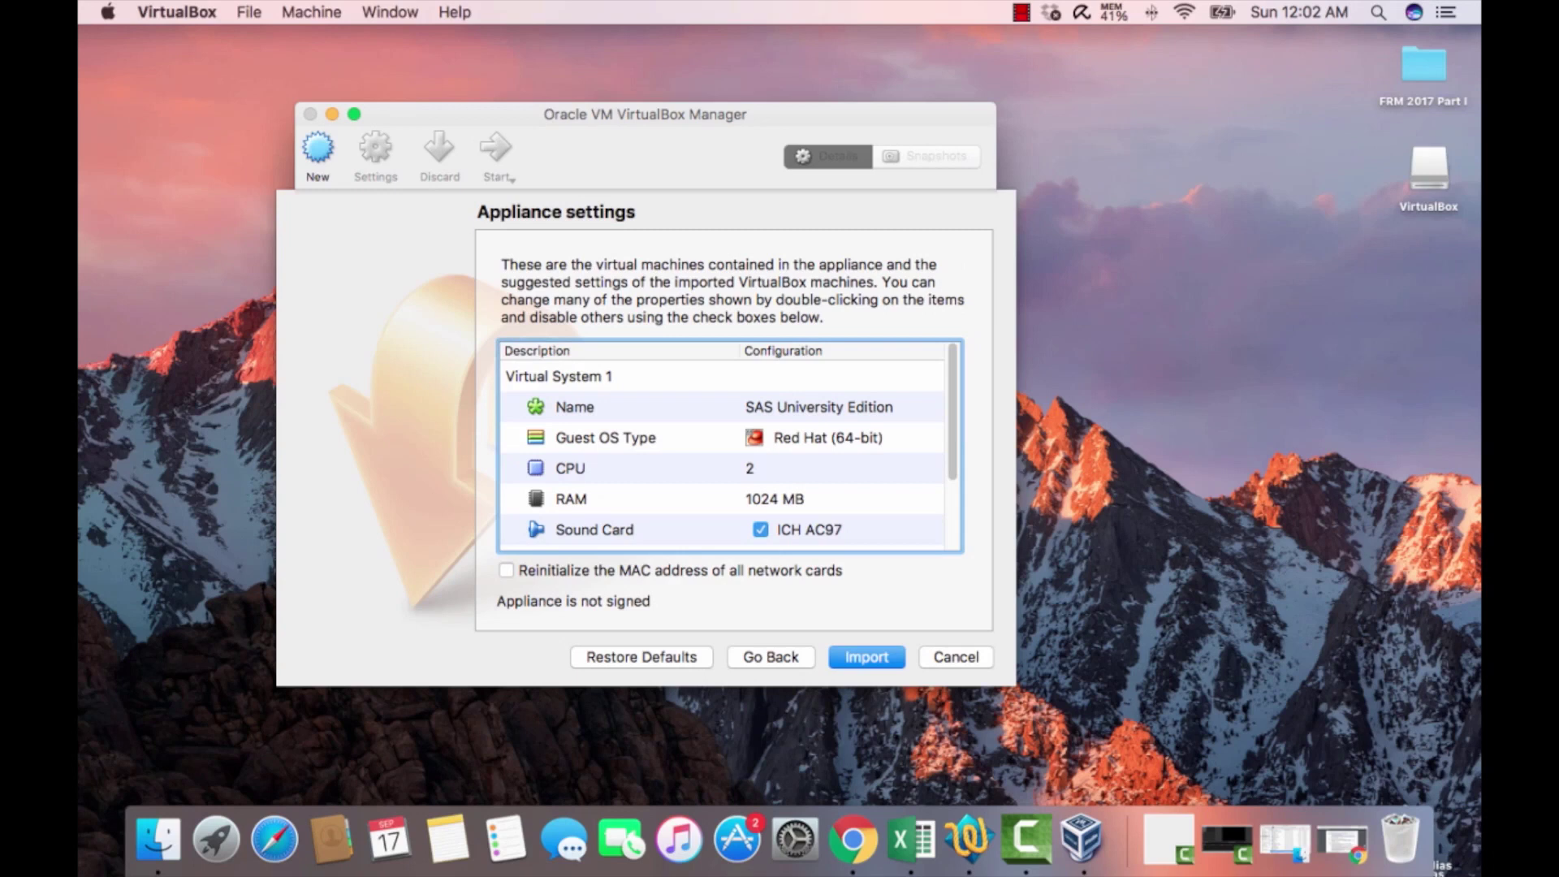
key("Return")
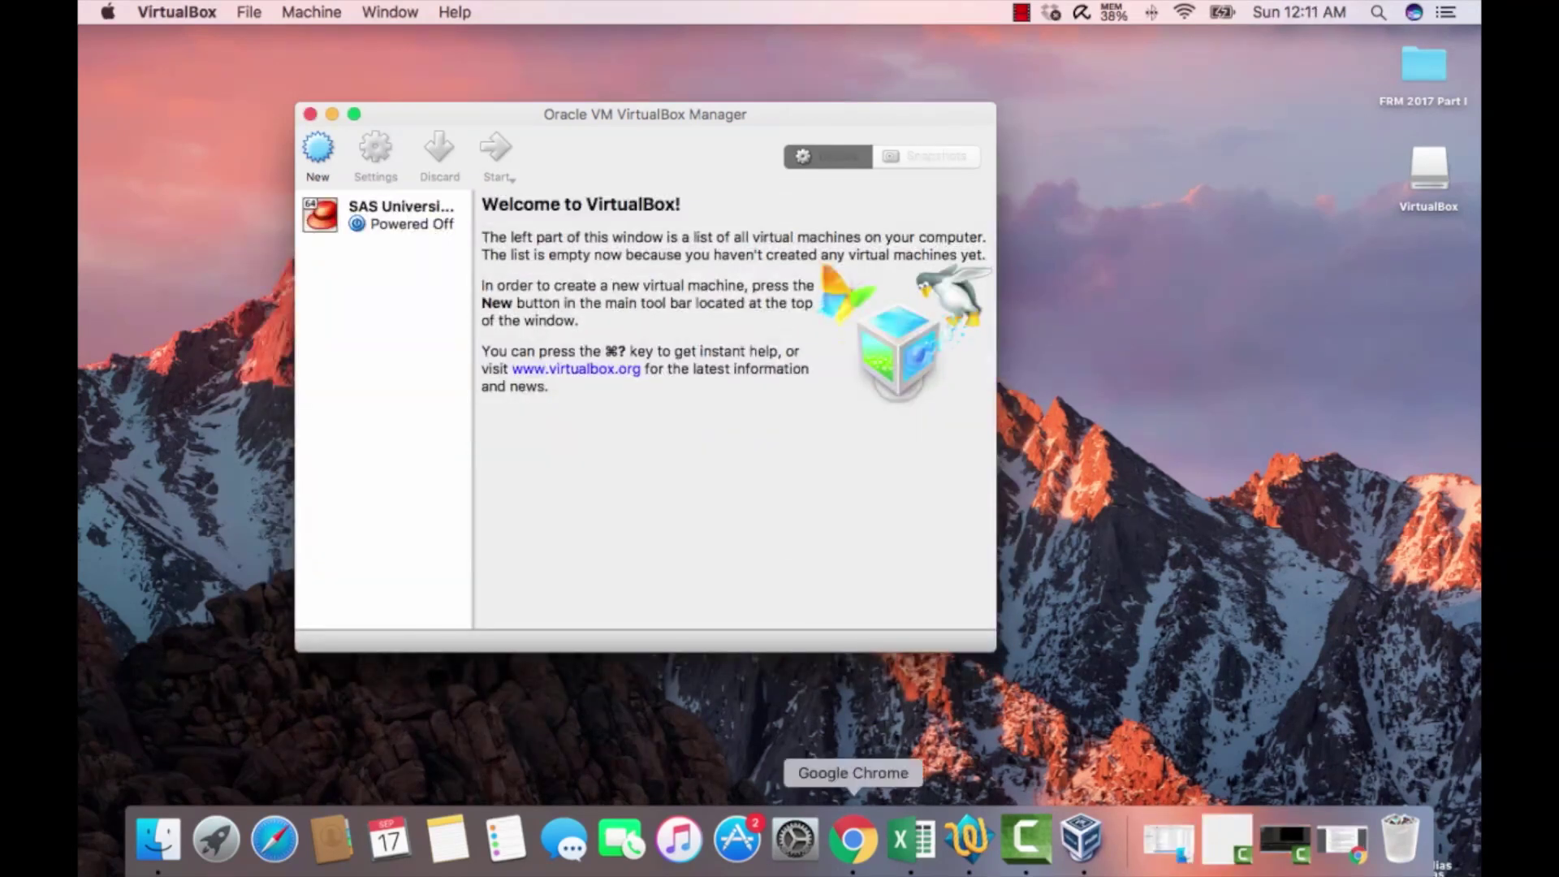
- Switch to Chrome, review the Step 3 instructions on the SASUniversityEdition and myfolders folders, and minimize the browser
left_click(854, 840)
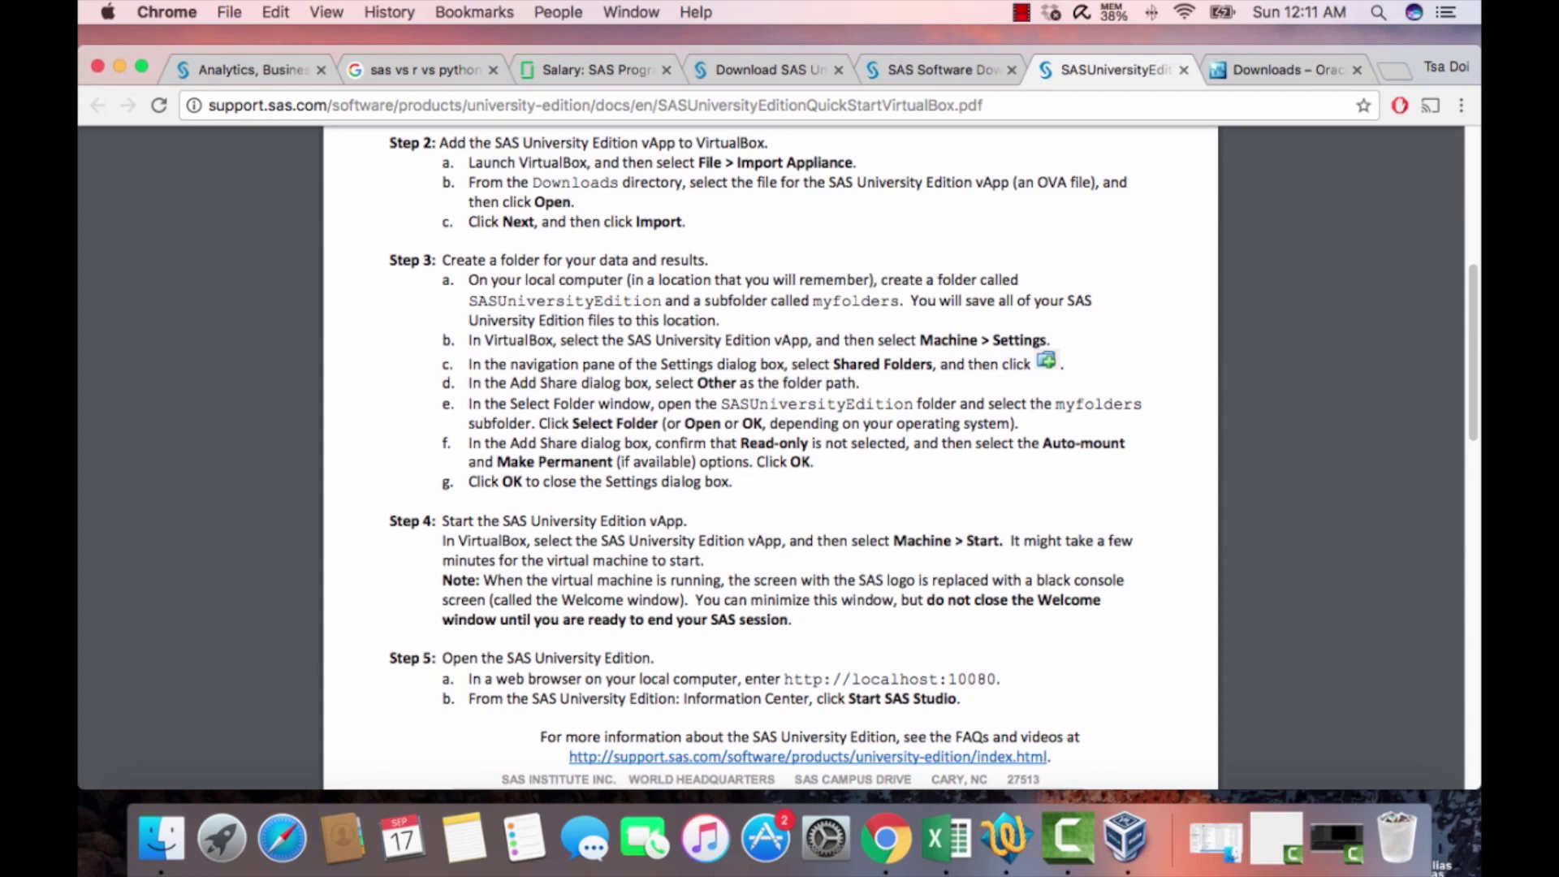
left_click_drag(470, 301, 662, 302)
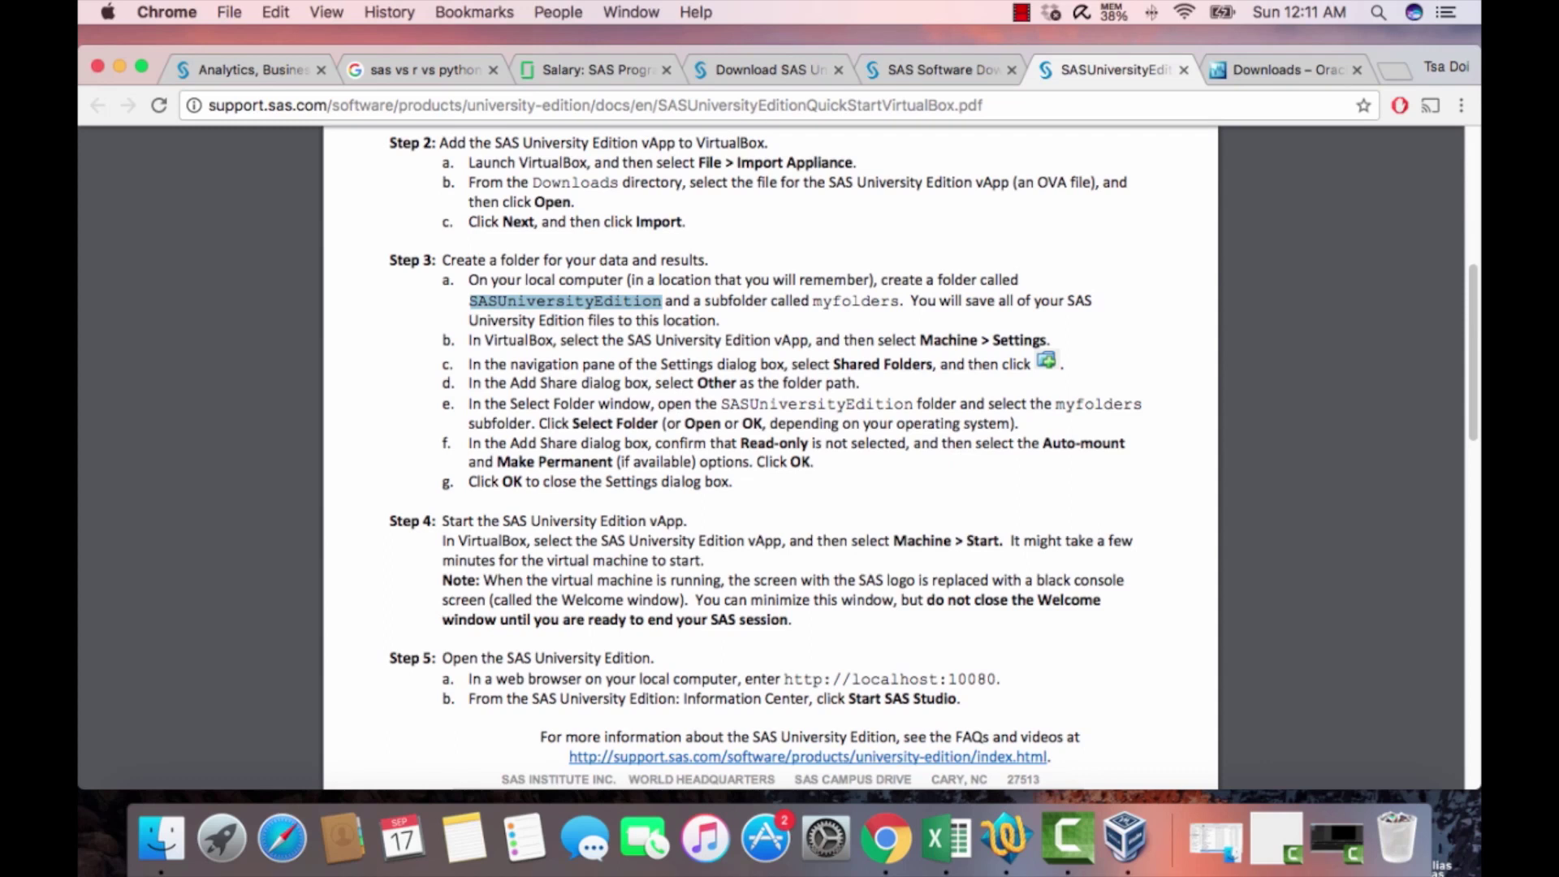
left_click_drag(814, 301, 899, 301)
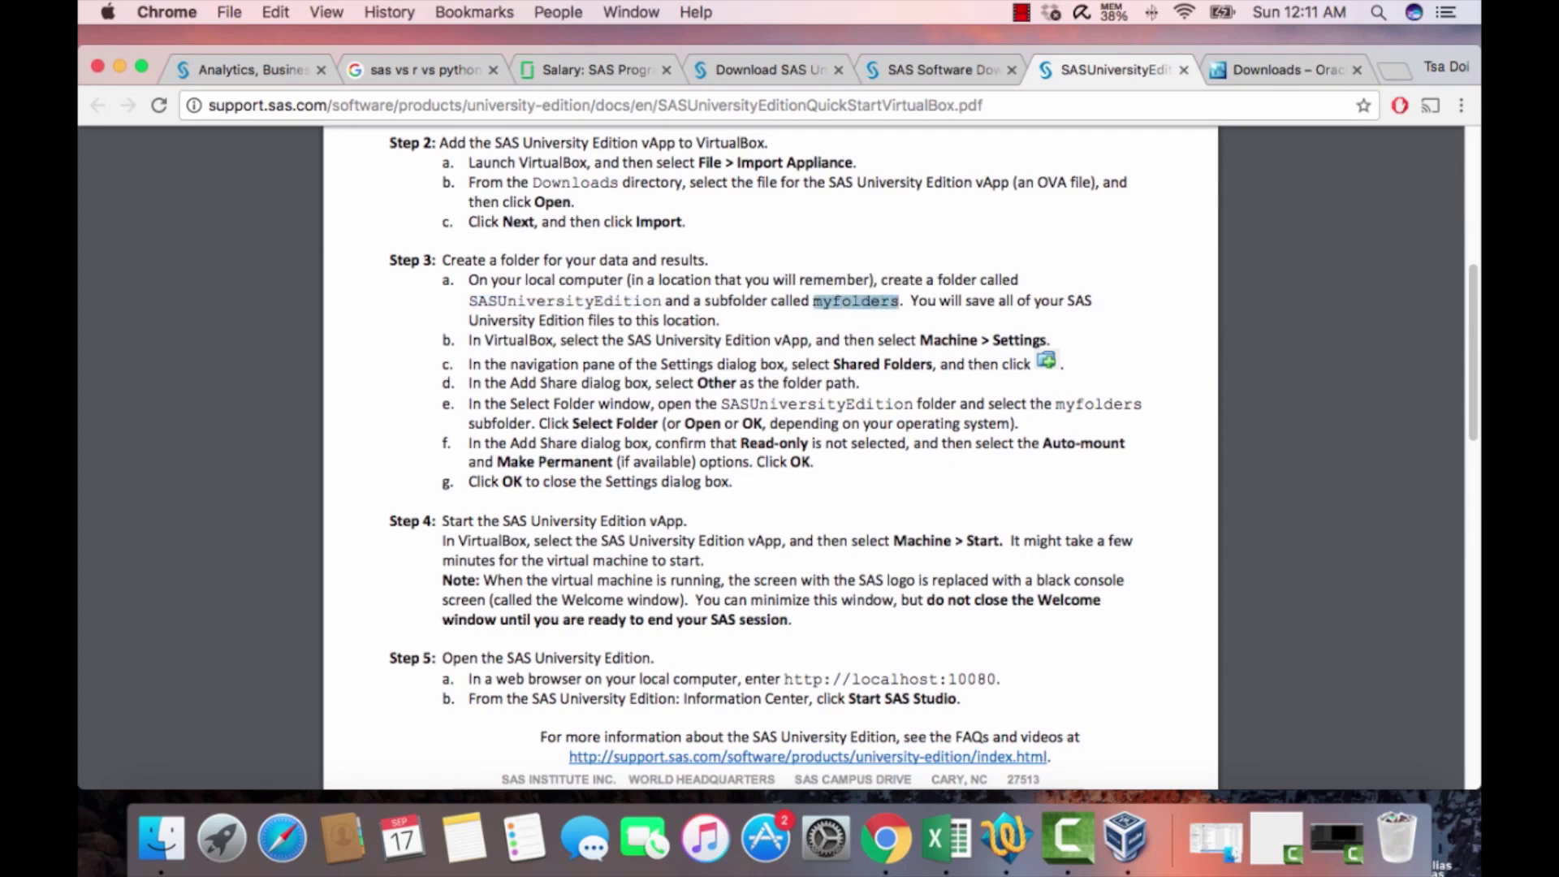
left_click_drag(933, 339, 965, 443)
left_click(965, 442)
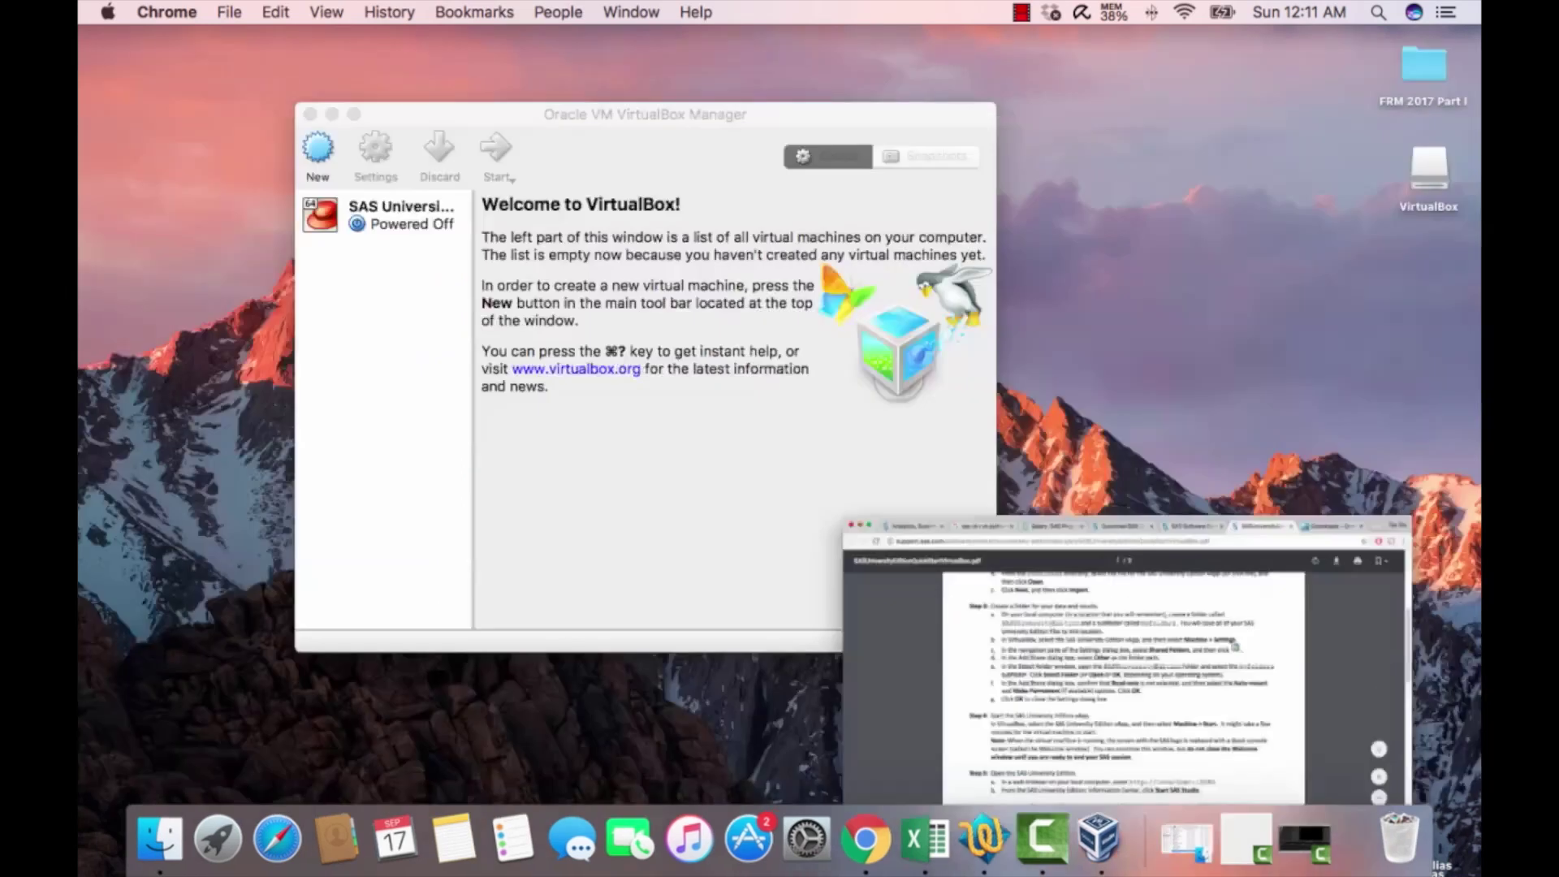
left_click(119, 67)
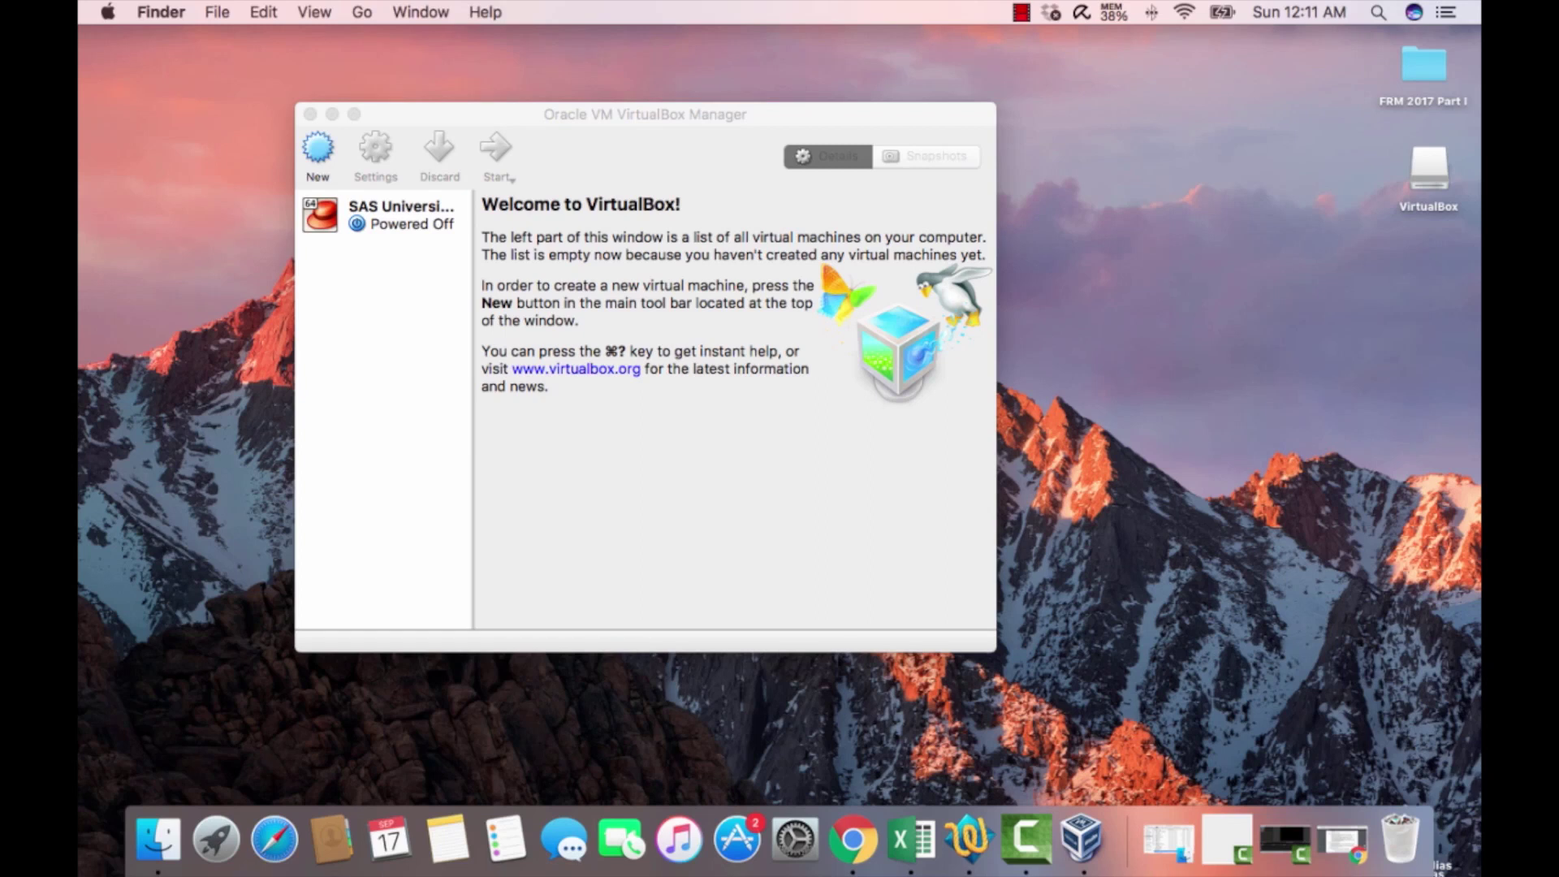
- Minimize the VirtualBox Manager window and create a new folder on the desktop
left_click_drag(406, 114, 199, 96)
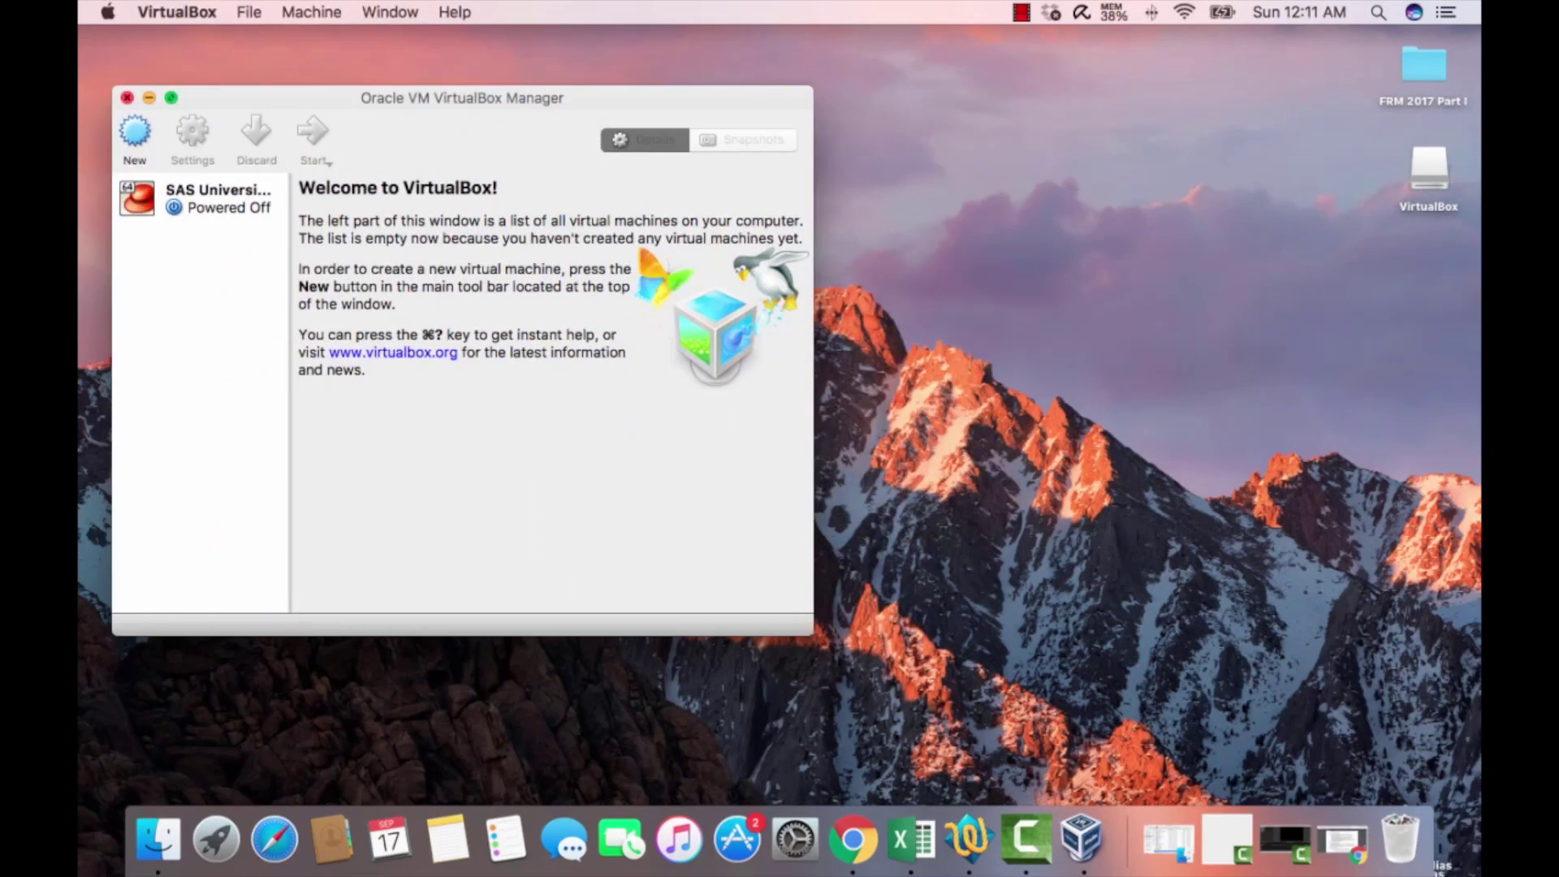
left_click(149, 97)
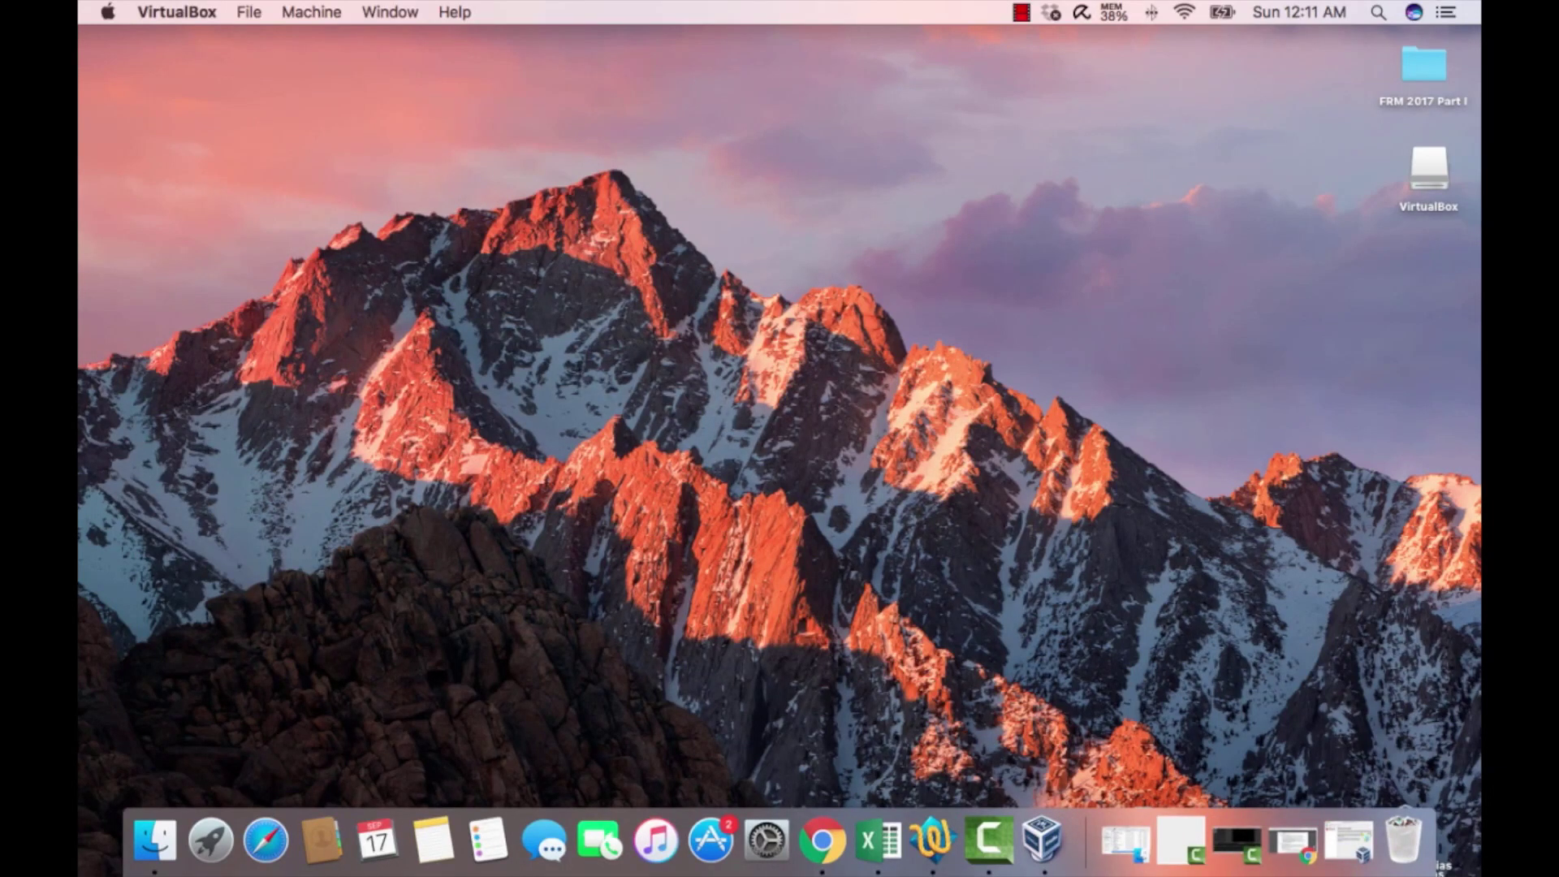
right_click(764, 101)
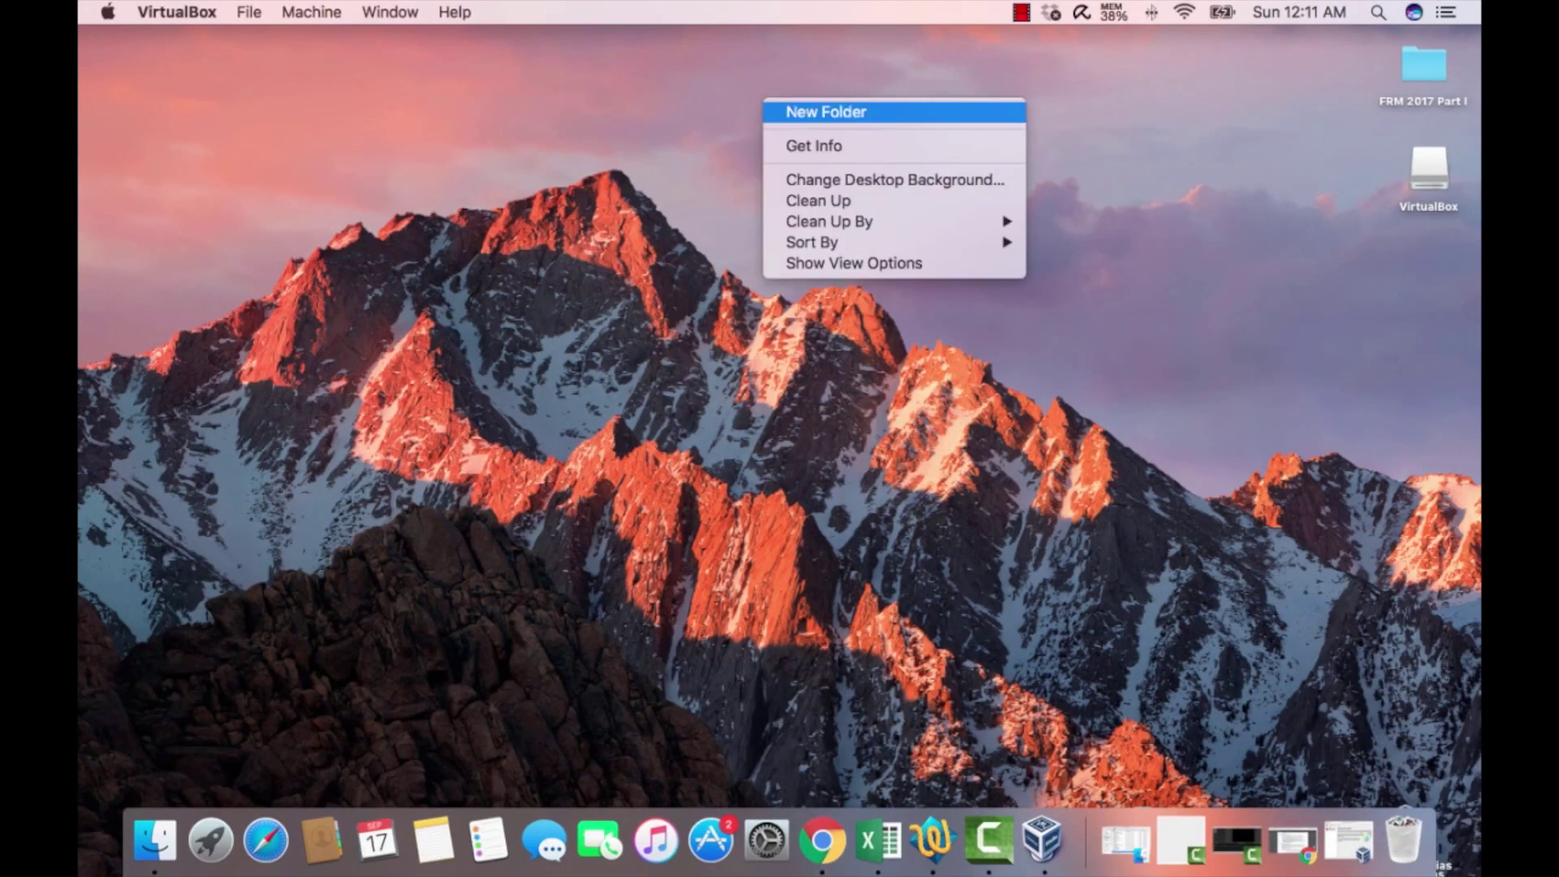
left_click(826, 112)
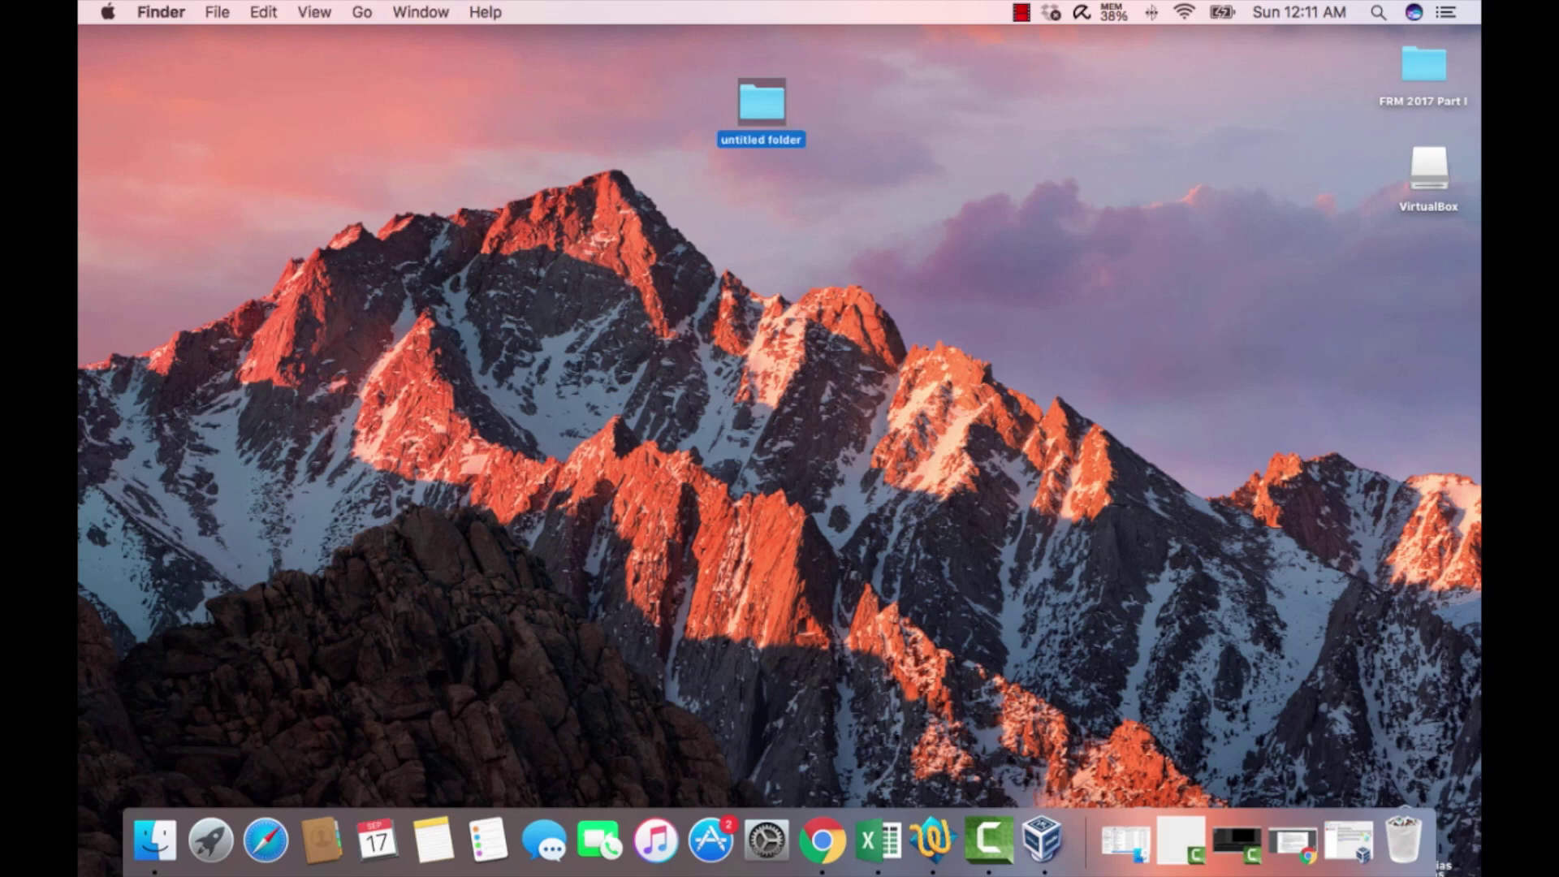
key("Return")
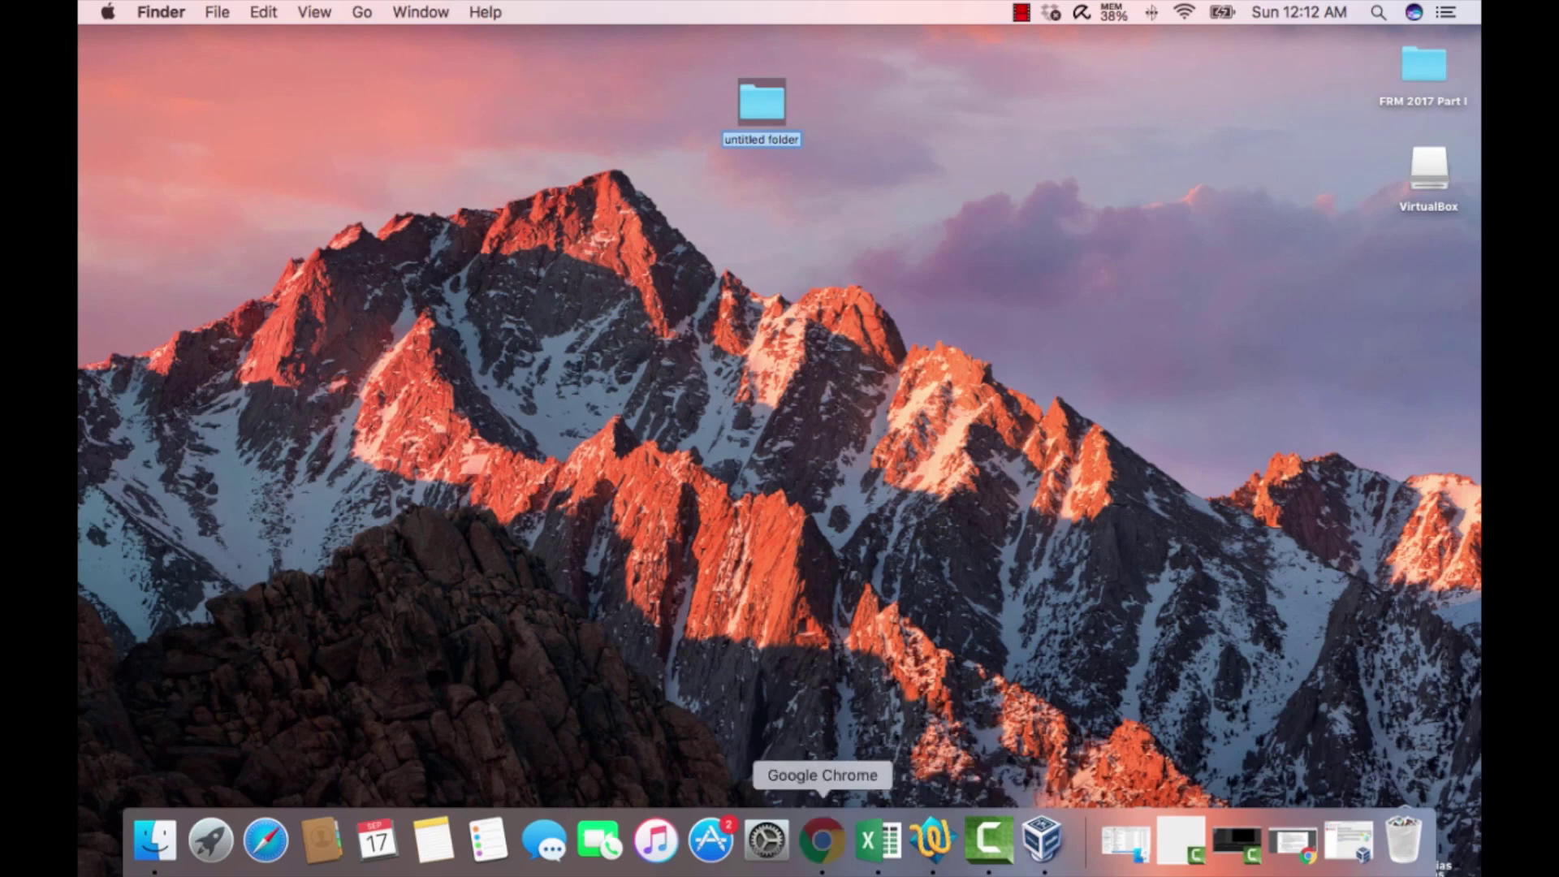
- Switch to Chrome, copy the folder name SASUniversityEdition from Step 3a of the QuickStart PDF, and minimize the browser
left_click(822, 841)
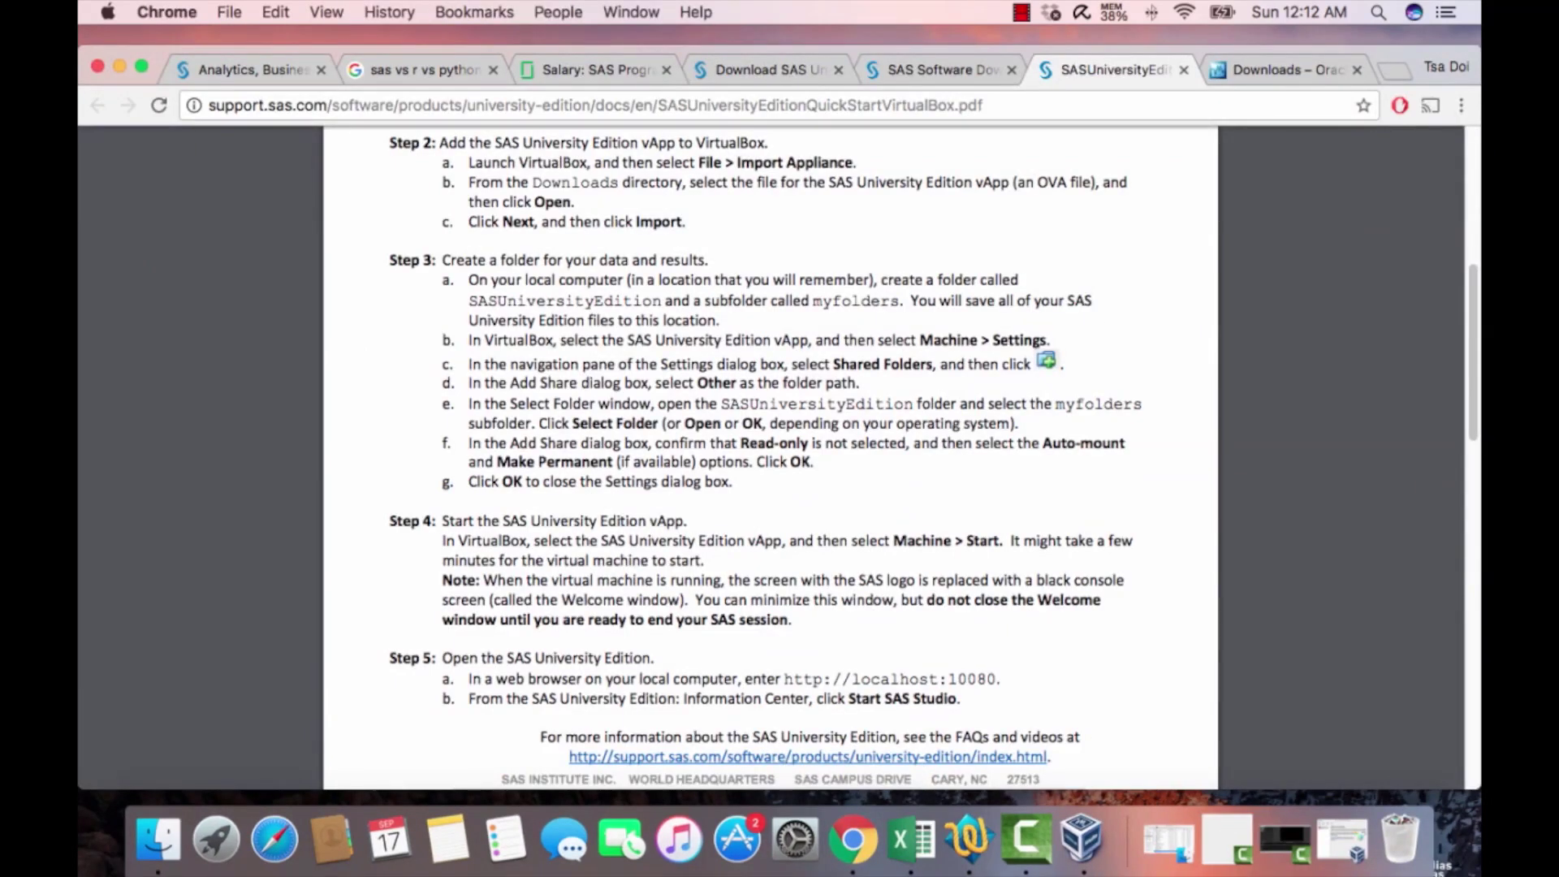
double_click(565, 301)
right_click(543, 294)
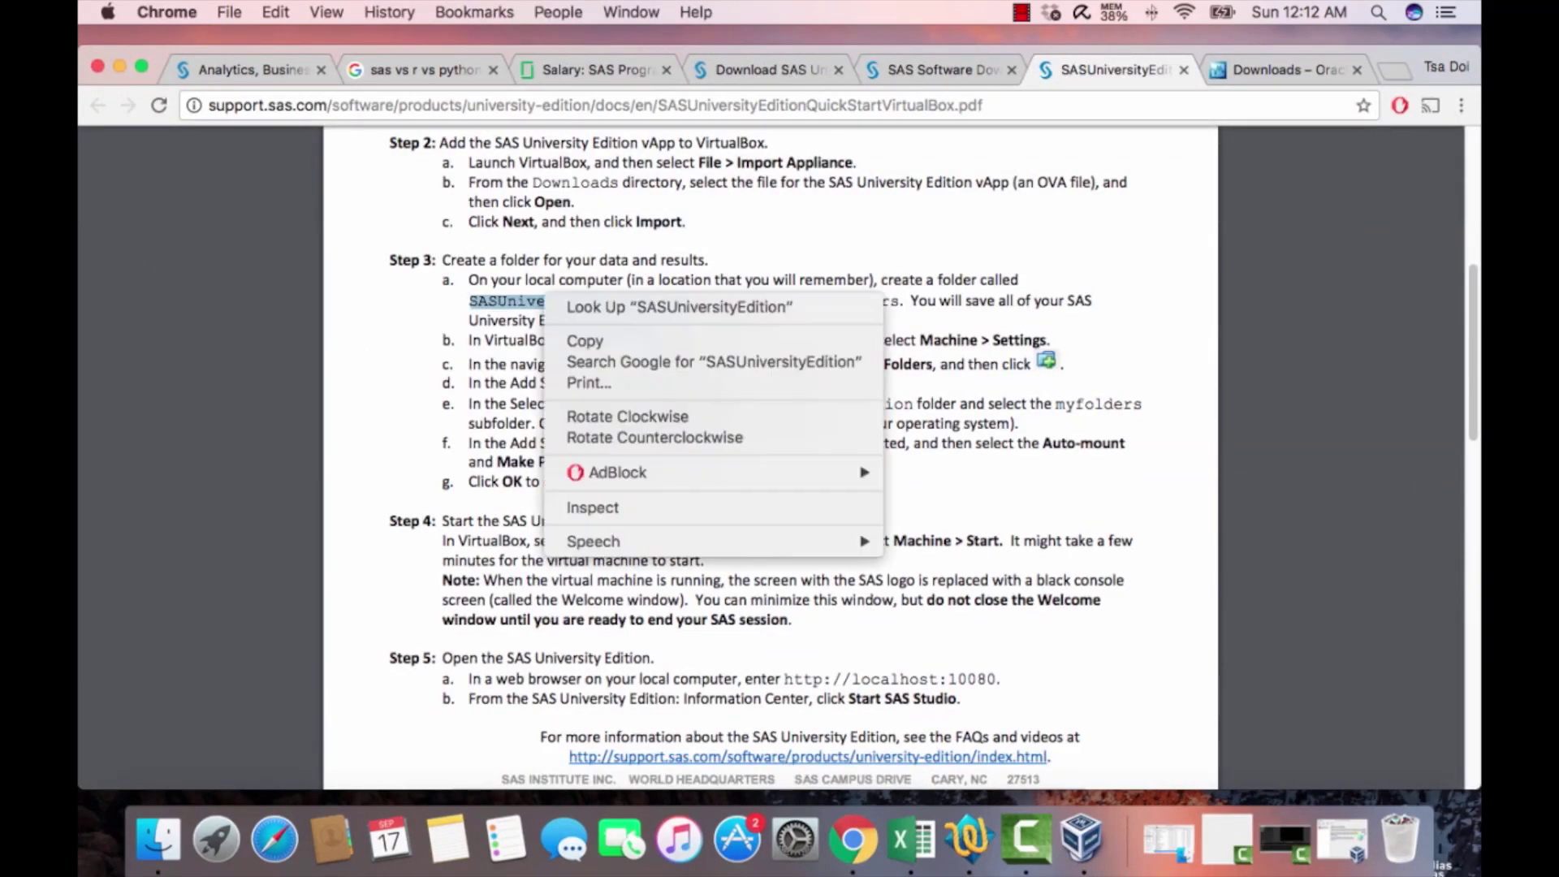
left_click(584, 341)
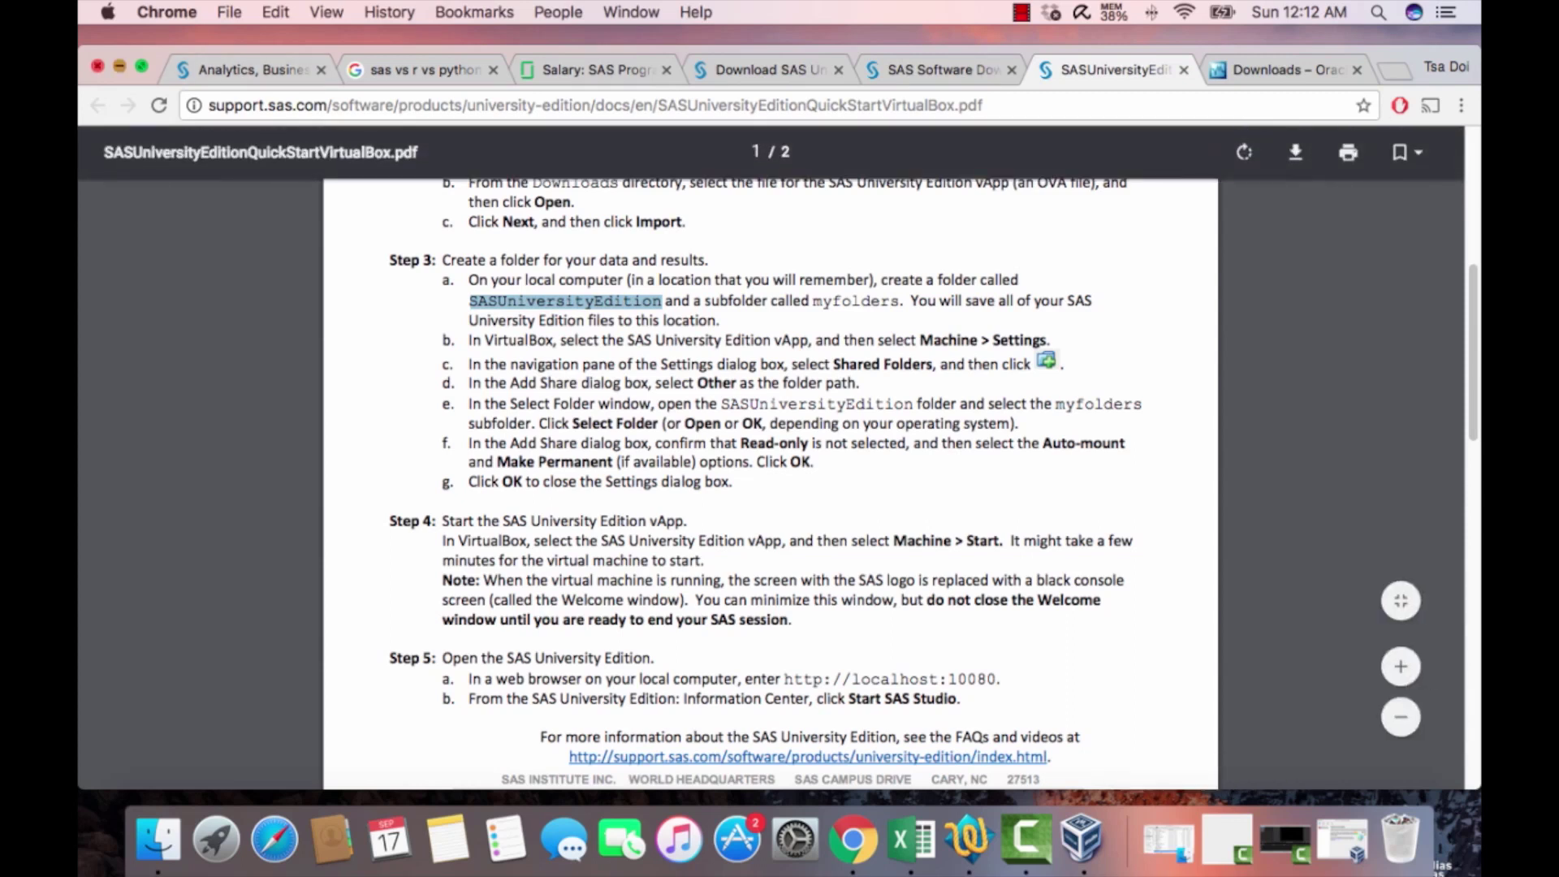
left_click(119, 67)
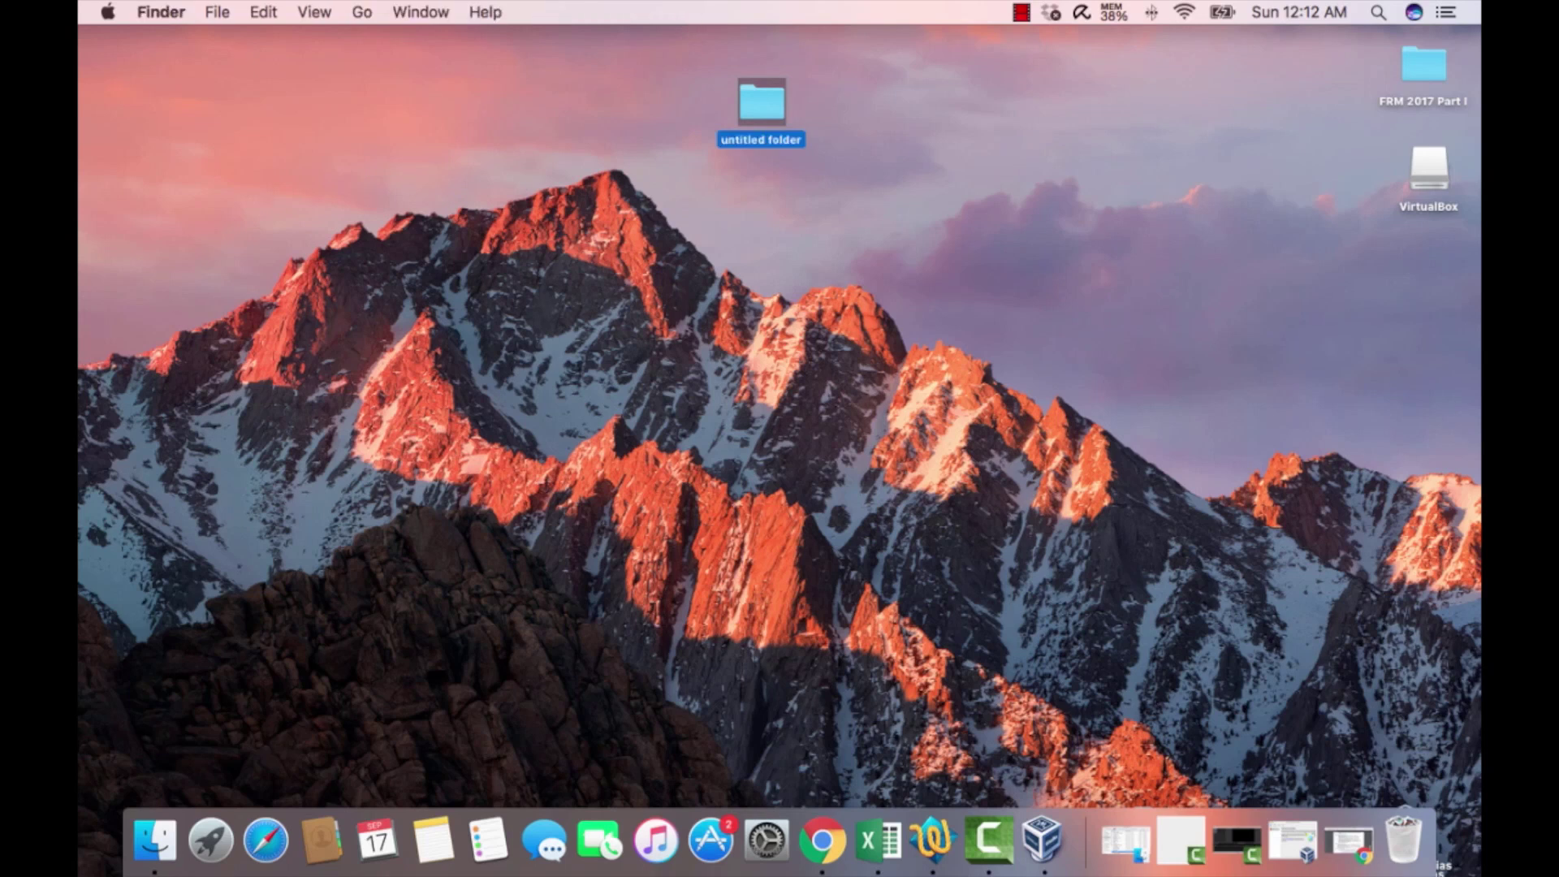
- Rename the new desktop folder as SASUniversityEdition using the copied name
key("Return")
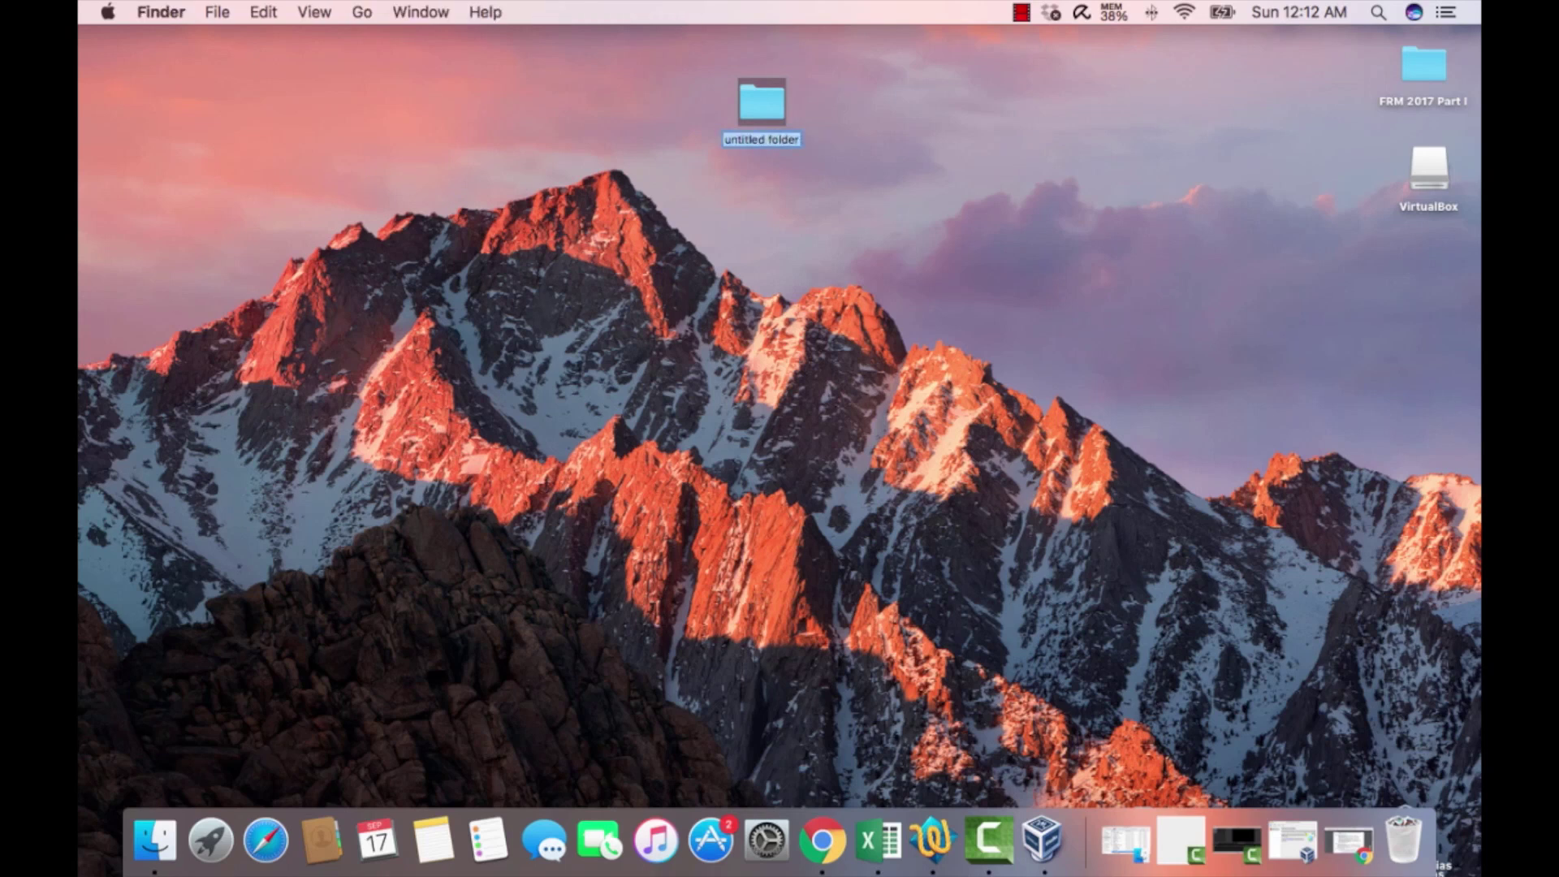
left_click(751, 139)
left_click_drag(752, 140, 802, 139)
key("BackSpace")
key("BackSpace")
key("BackSpace")
key("BackSpace")
key("BackSpace")
key("BackSpace")
key("BackSpace")
key("super+v")
key("Return")
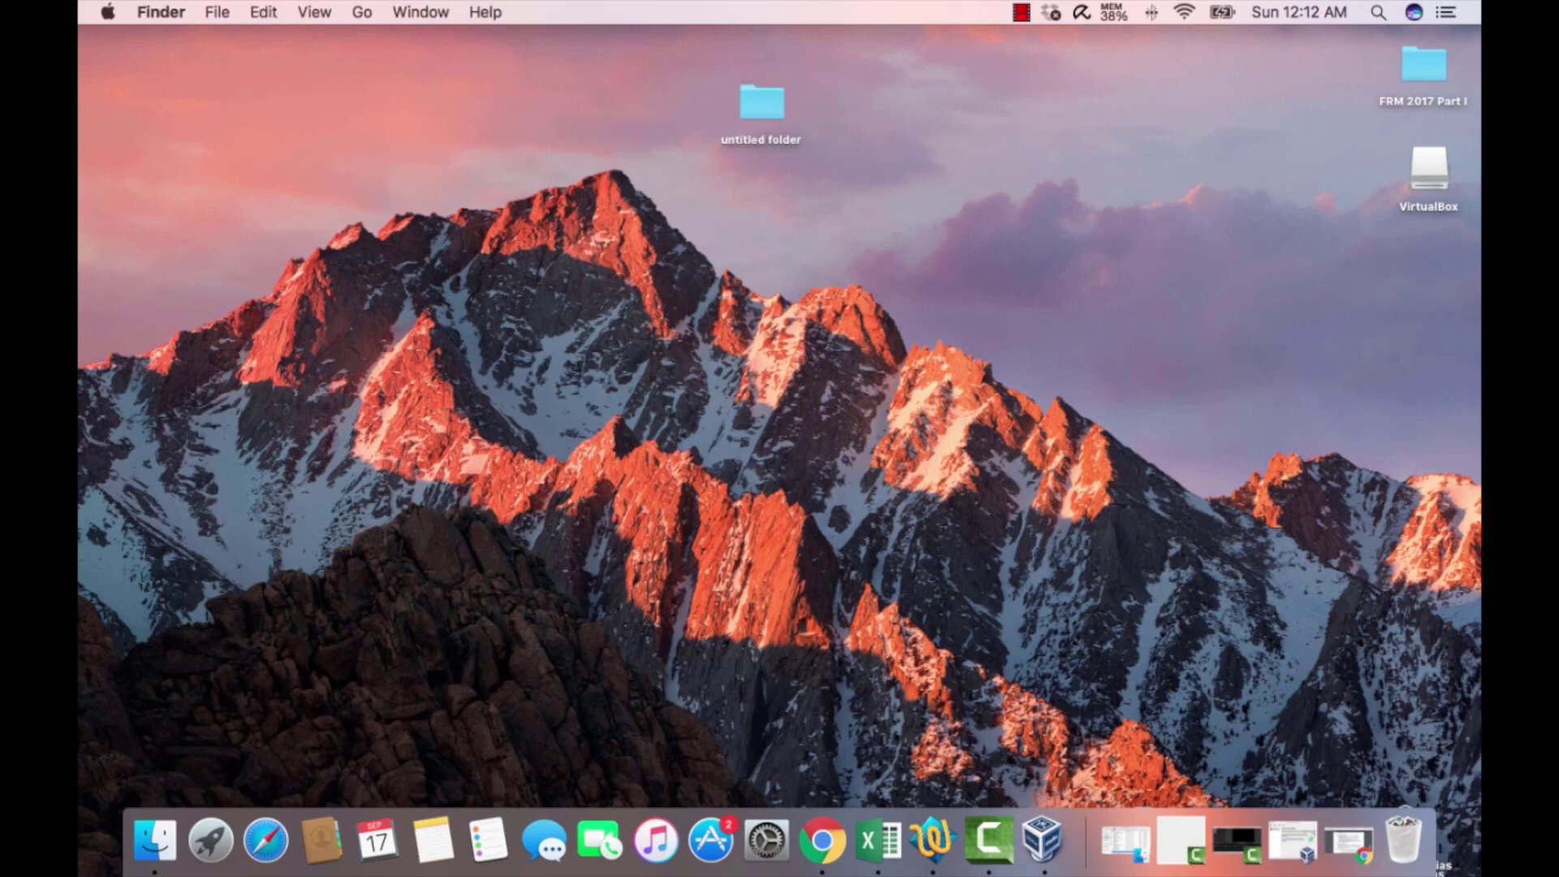
- Place the SASUniversityEdition folder beside FRM 2017 Part I on the desktop and eject the VirtualBox disk image
left_click_drag(762, 101, 1457, 302)
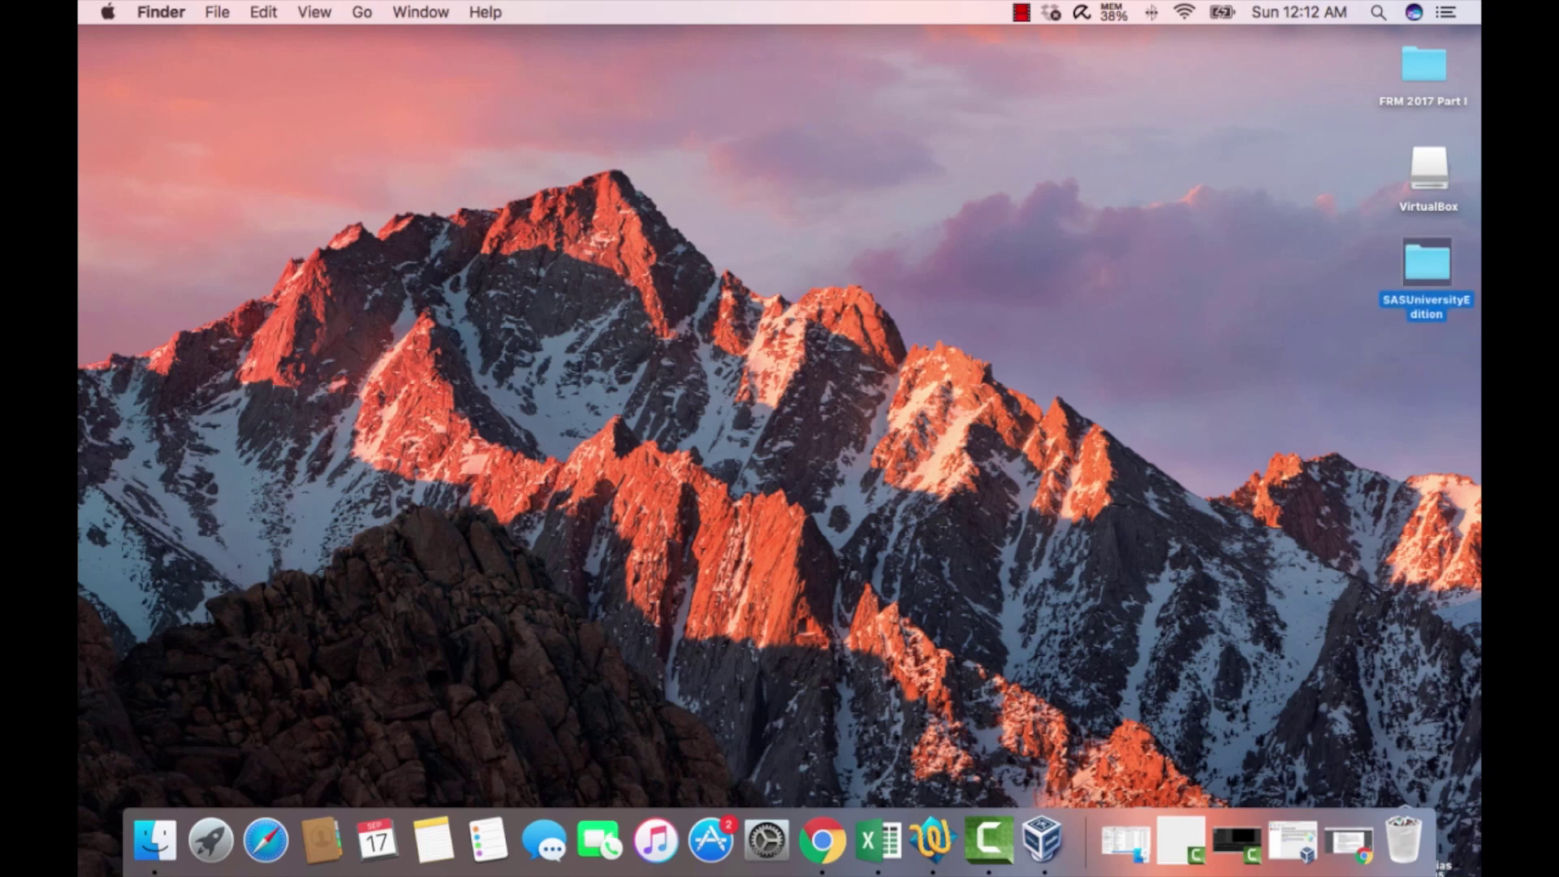
left_click_drag(1429, 168, 1405, 841)
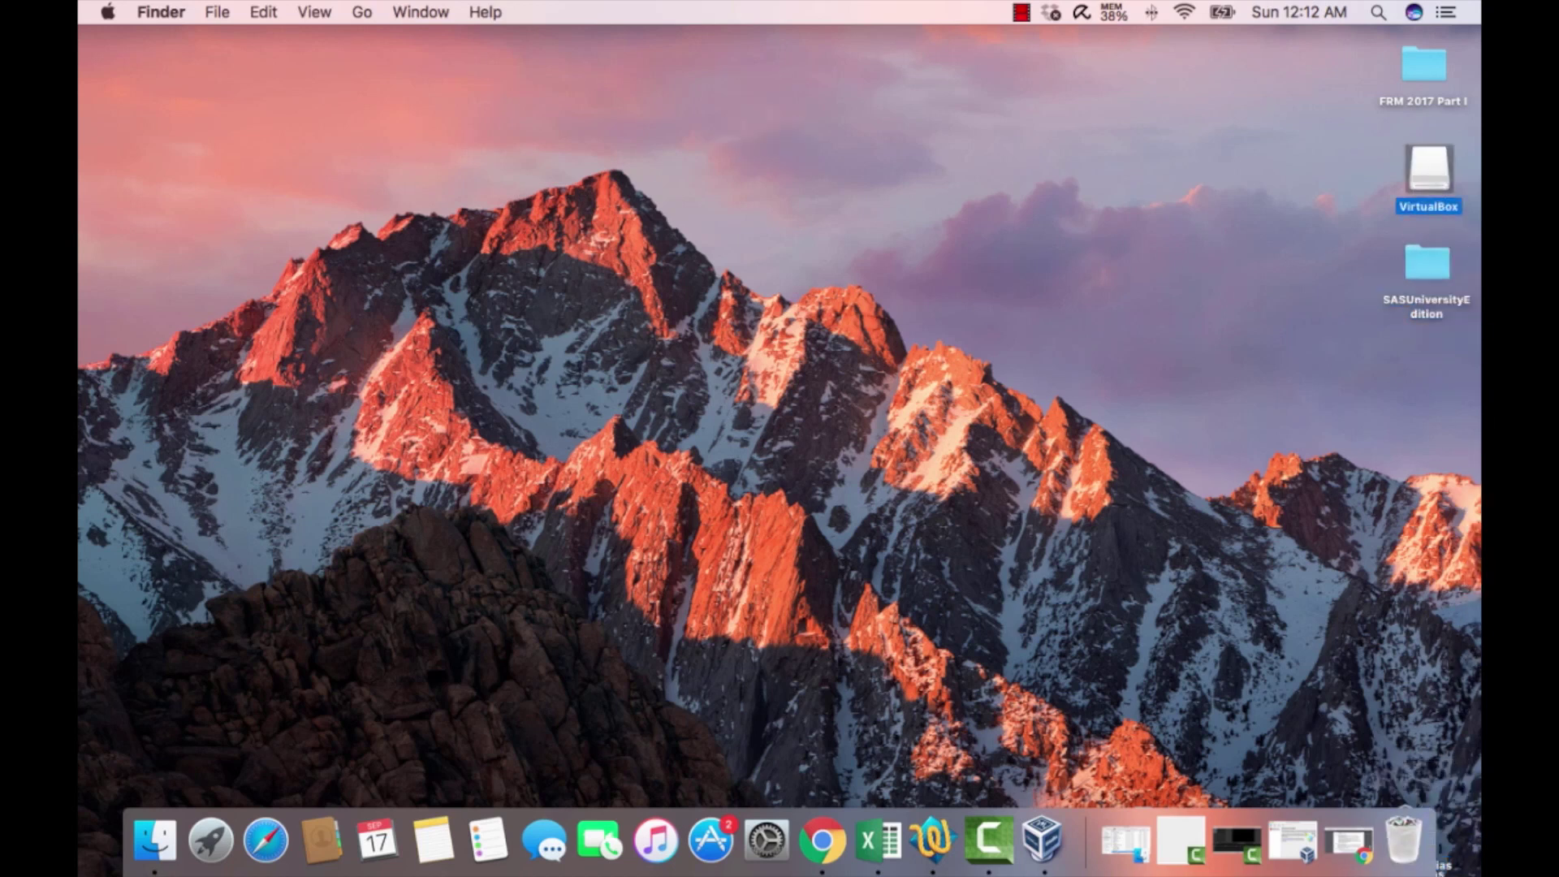
left_click_drag(1429, 168, 1405, 841)
right_click(1428, 169)
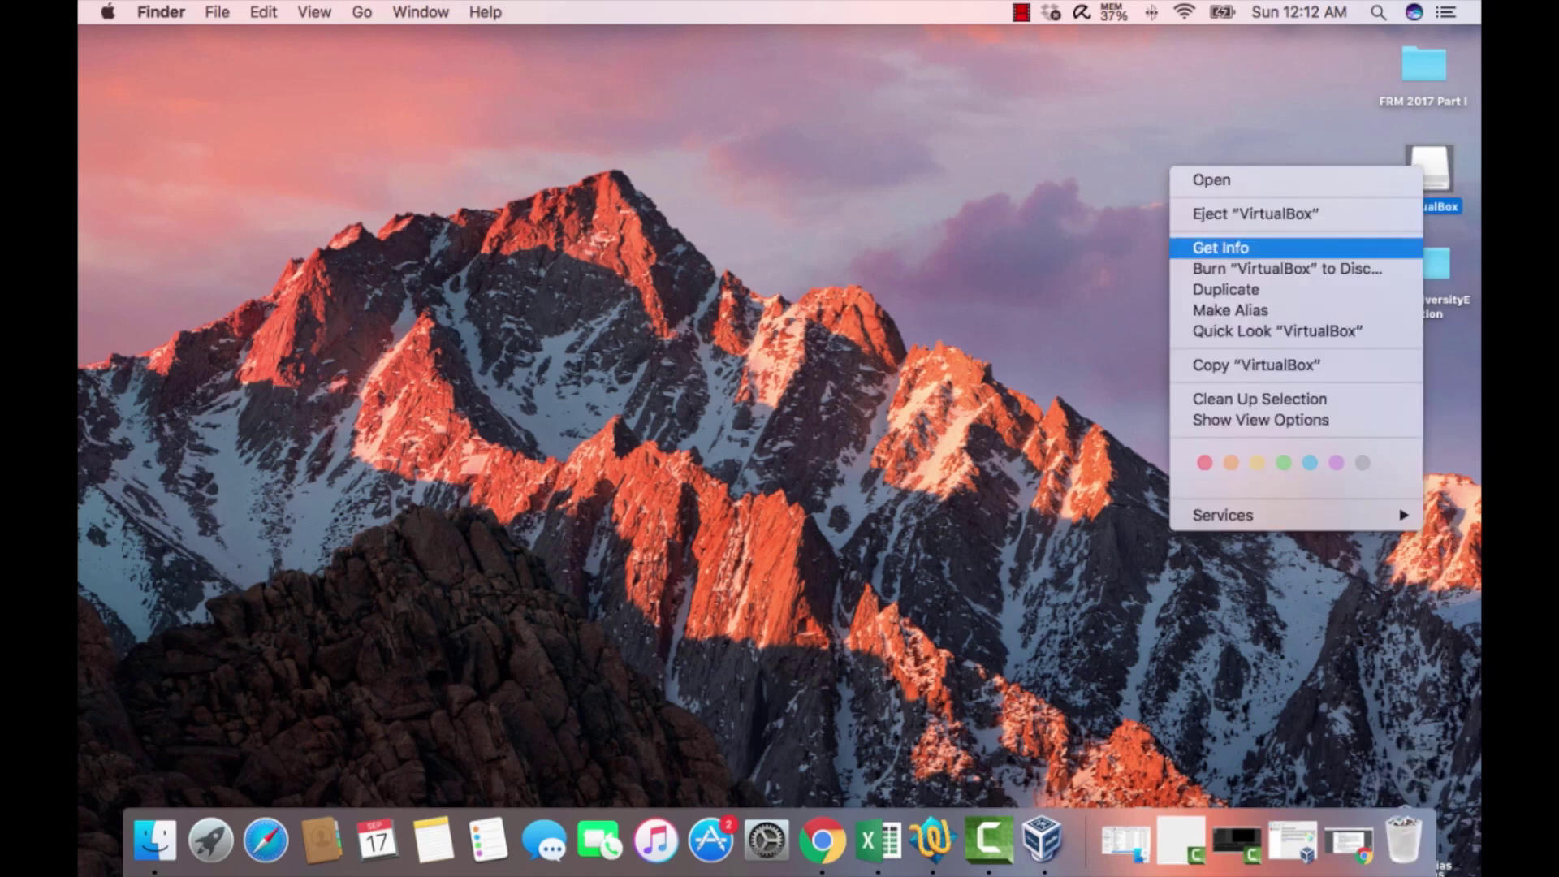
key("Escape")
left_click_drag(1427, 262, 1322, 72)
key("Escape")
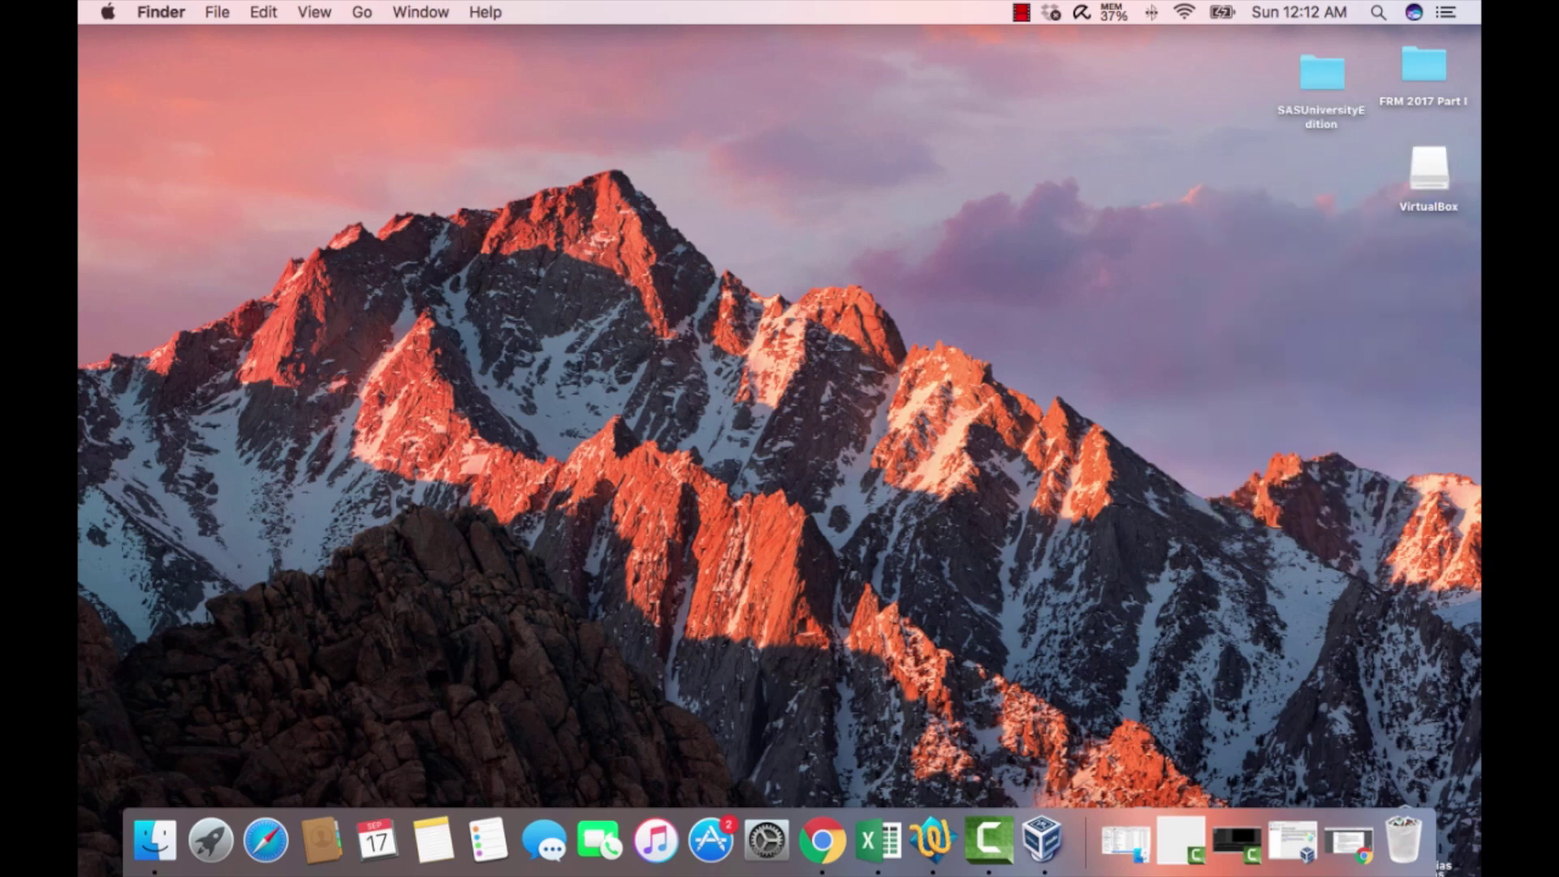
- Create a subfolder named myfolders inside the SASUniversityEdition folder and minimize its Finder window
left_click(1322, 73)
double_click(1322, 73)
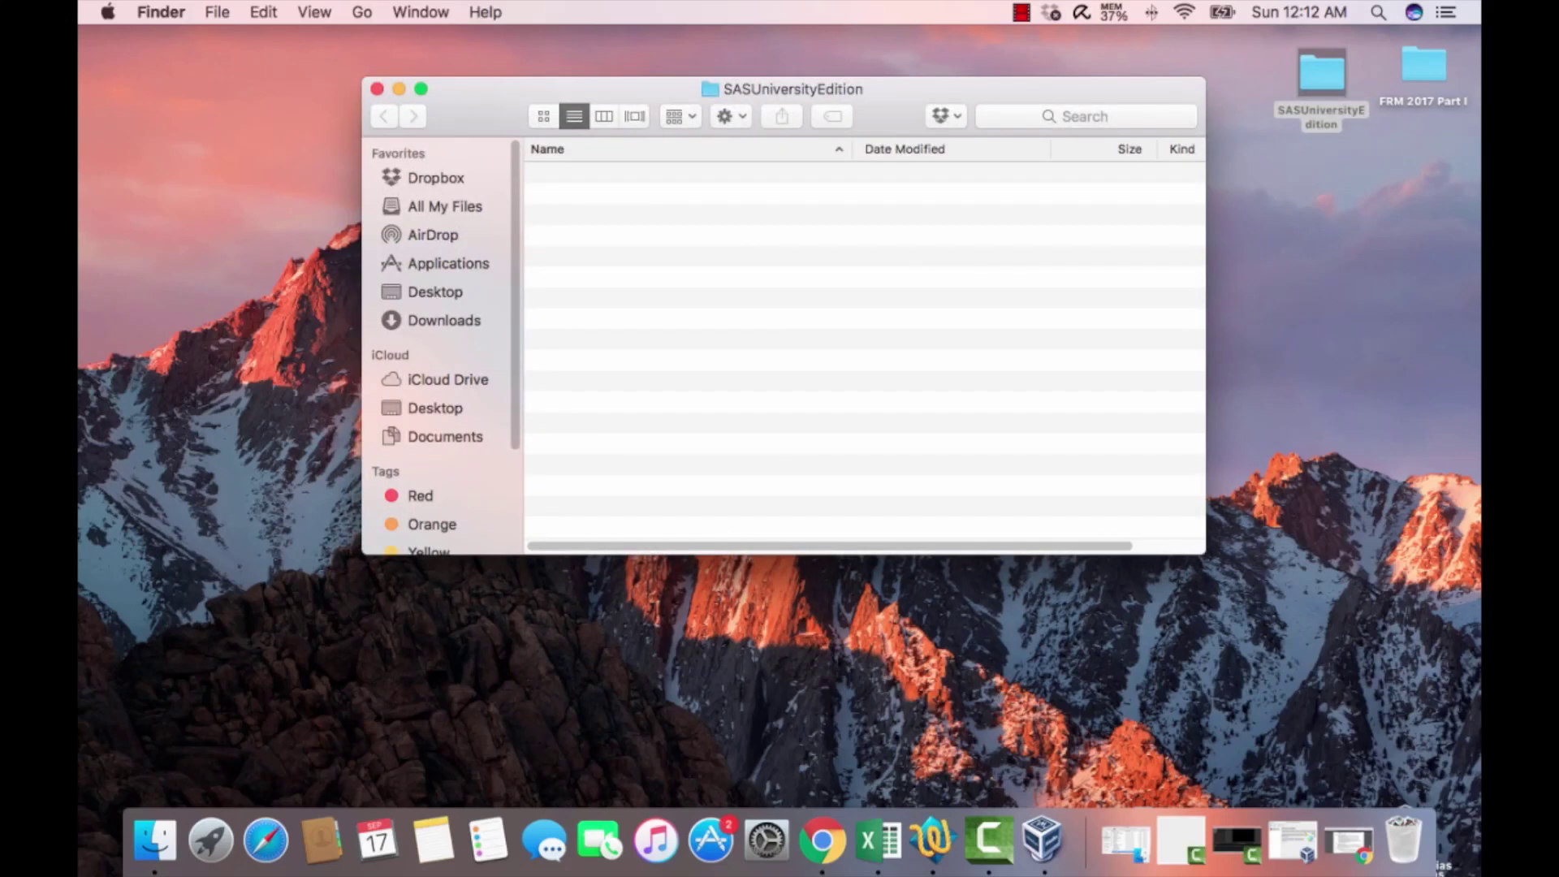
left_click(725, 116)
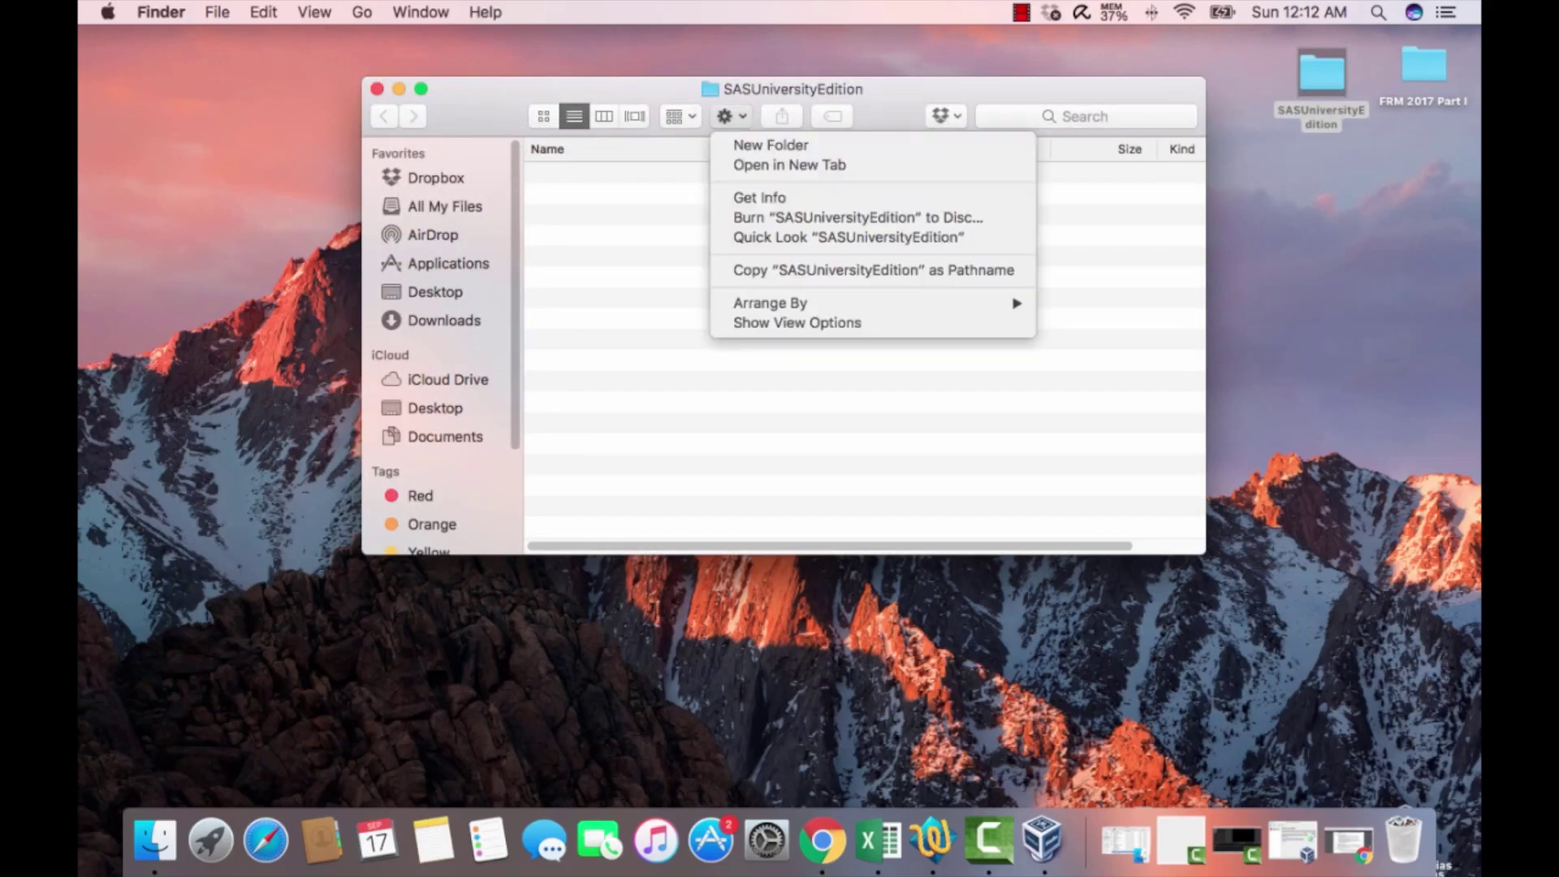
left_click(763, 143)
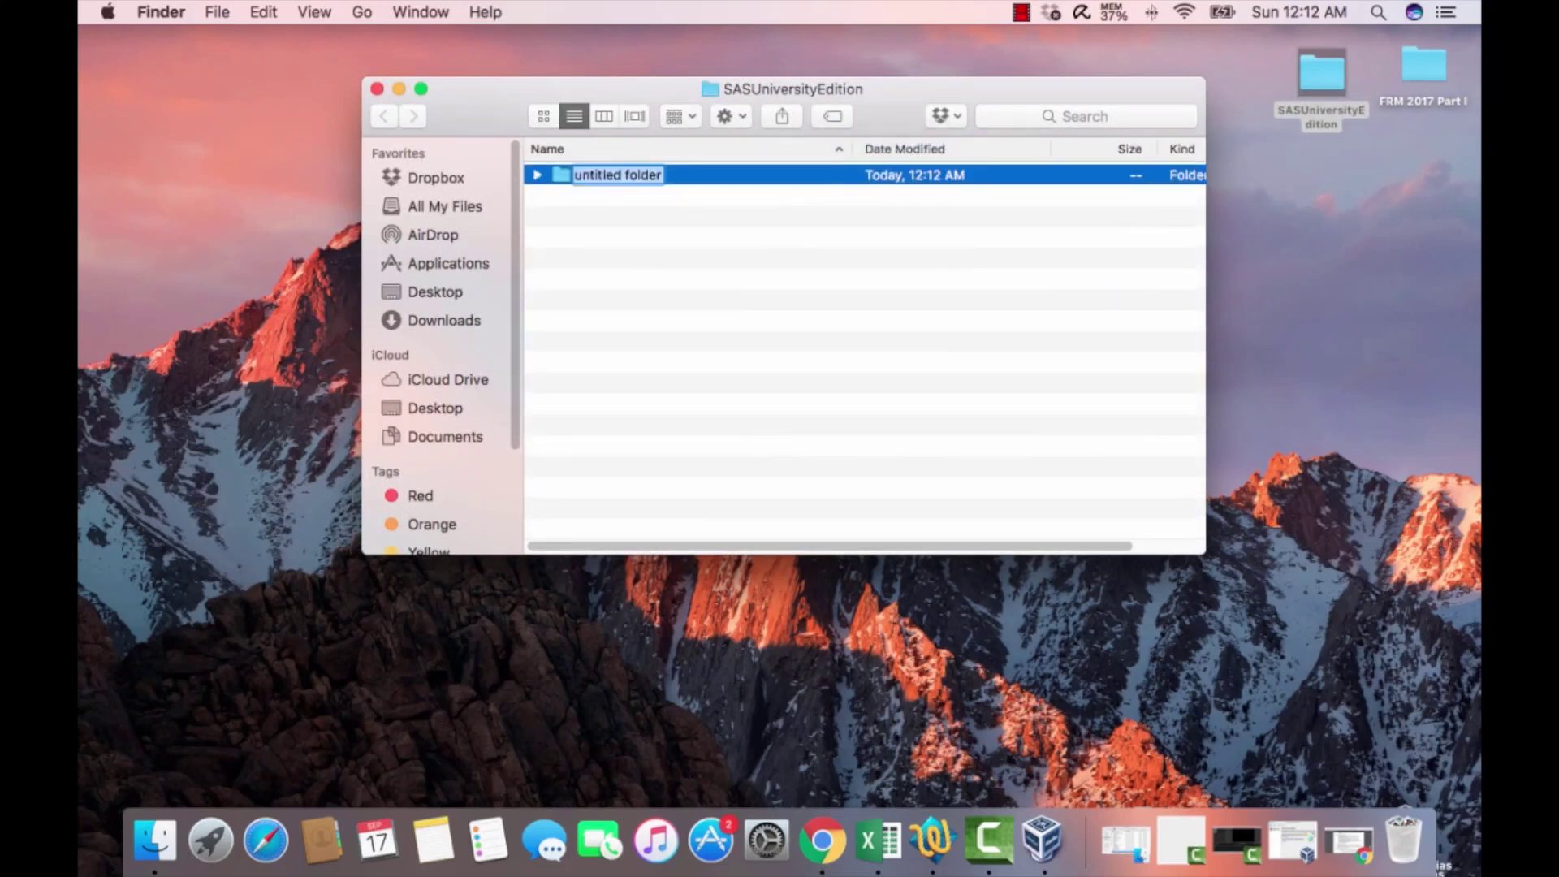
type("my")
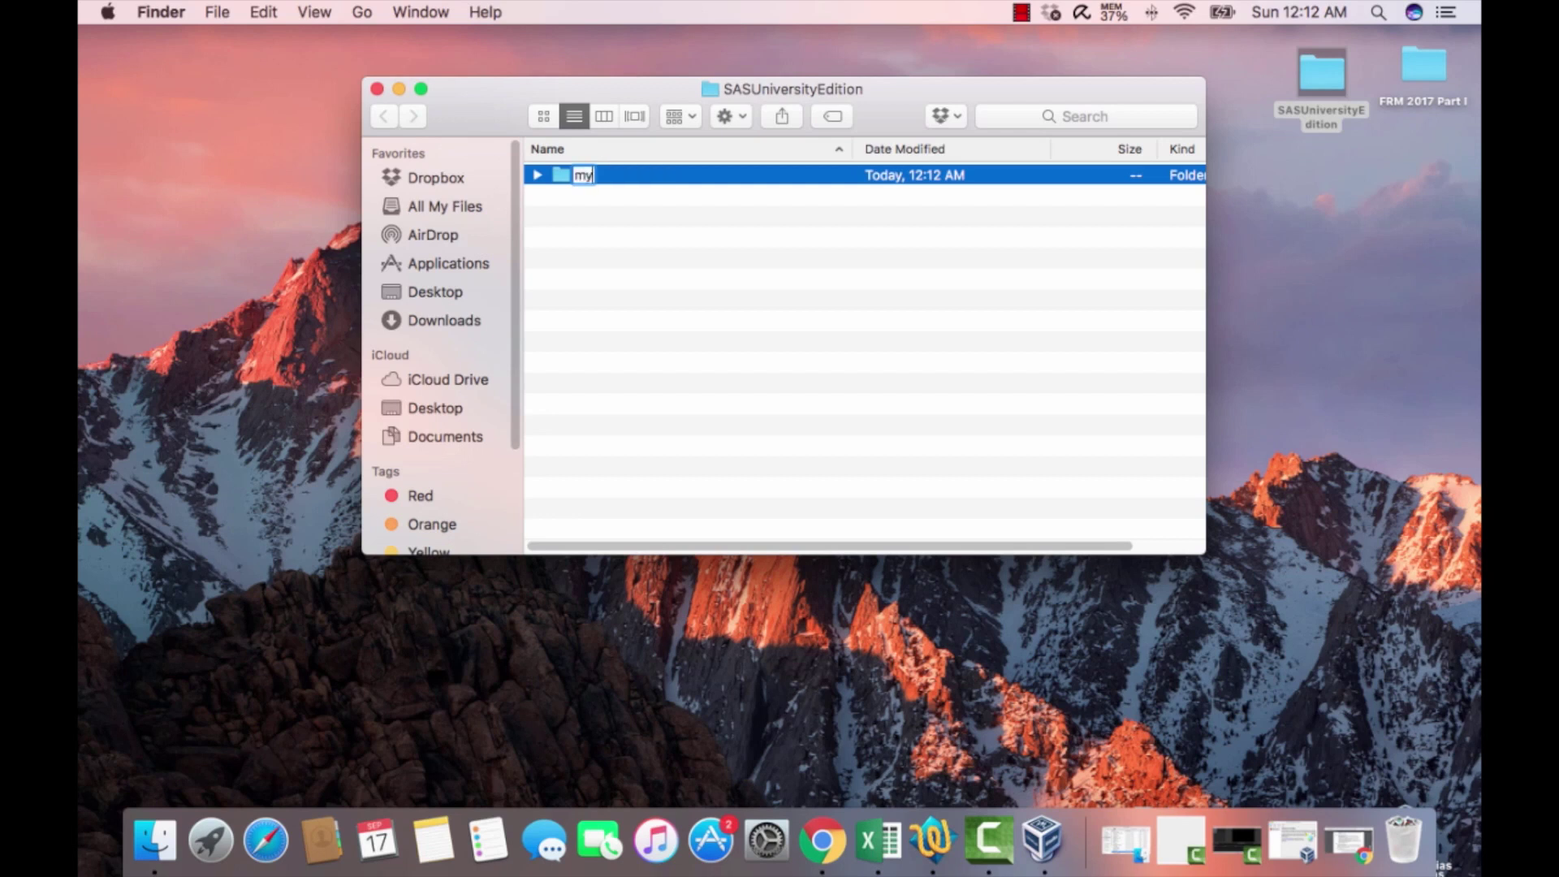
type("folders")
key("Return")
left_click(399, 88)
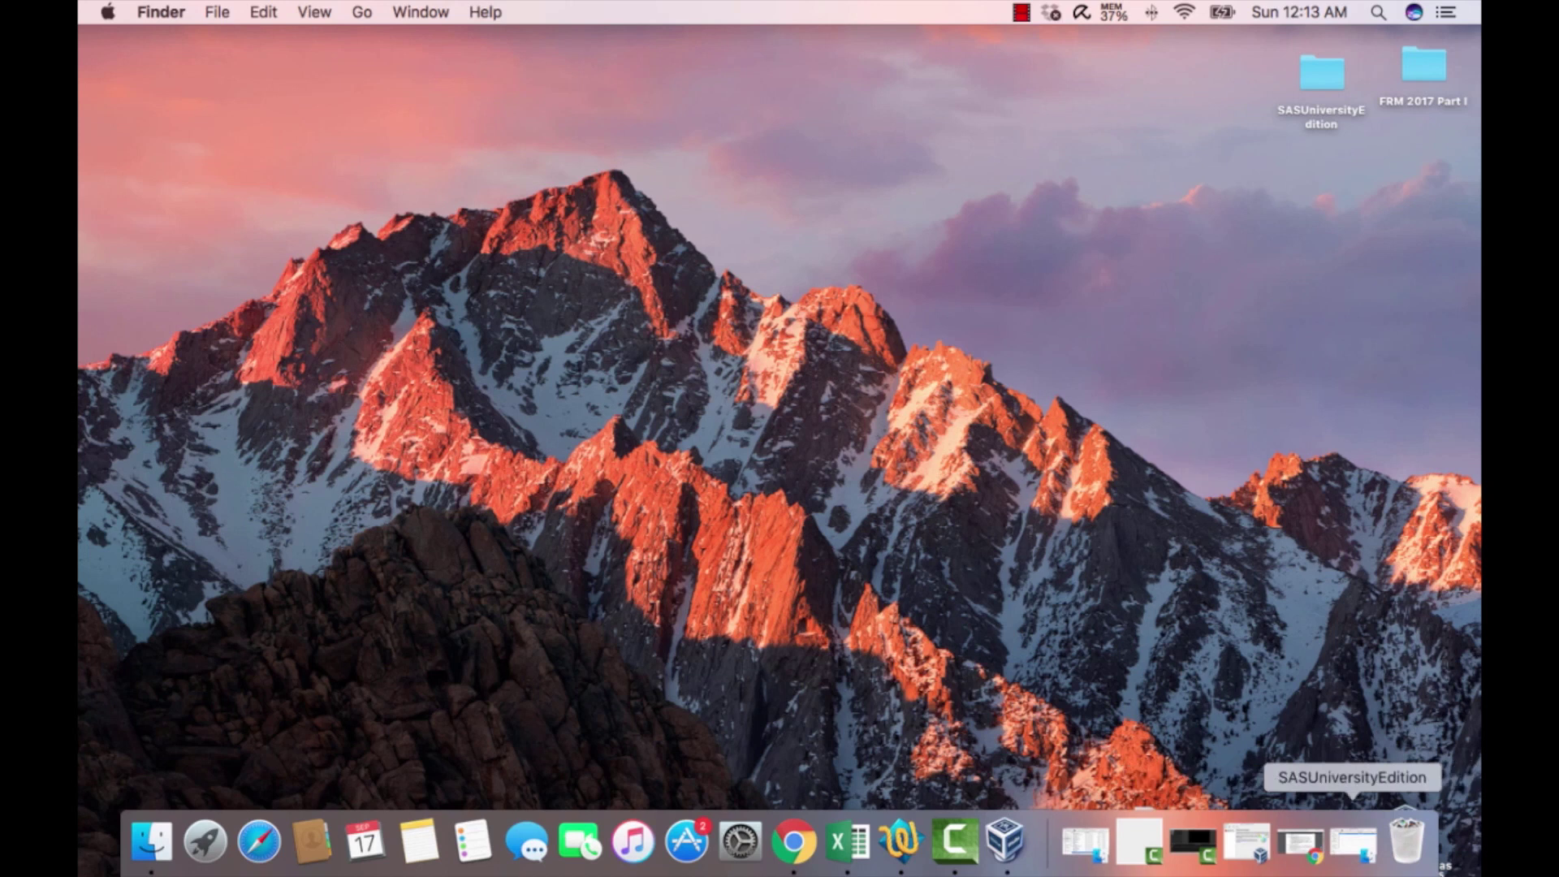
- Switch to VirtualBox by restoring the minimized Manager window and reposition it on the desktop
left_click(1246, 842)
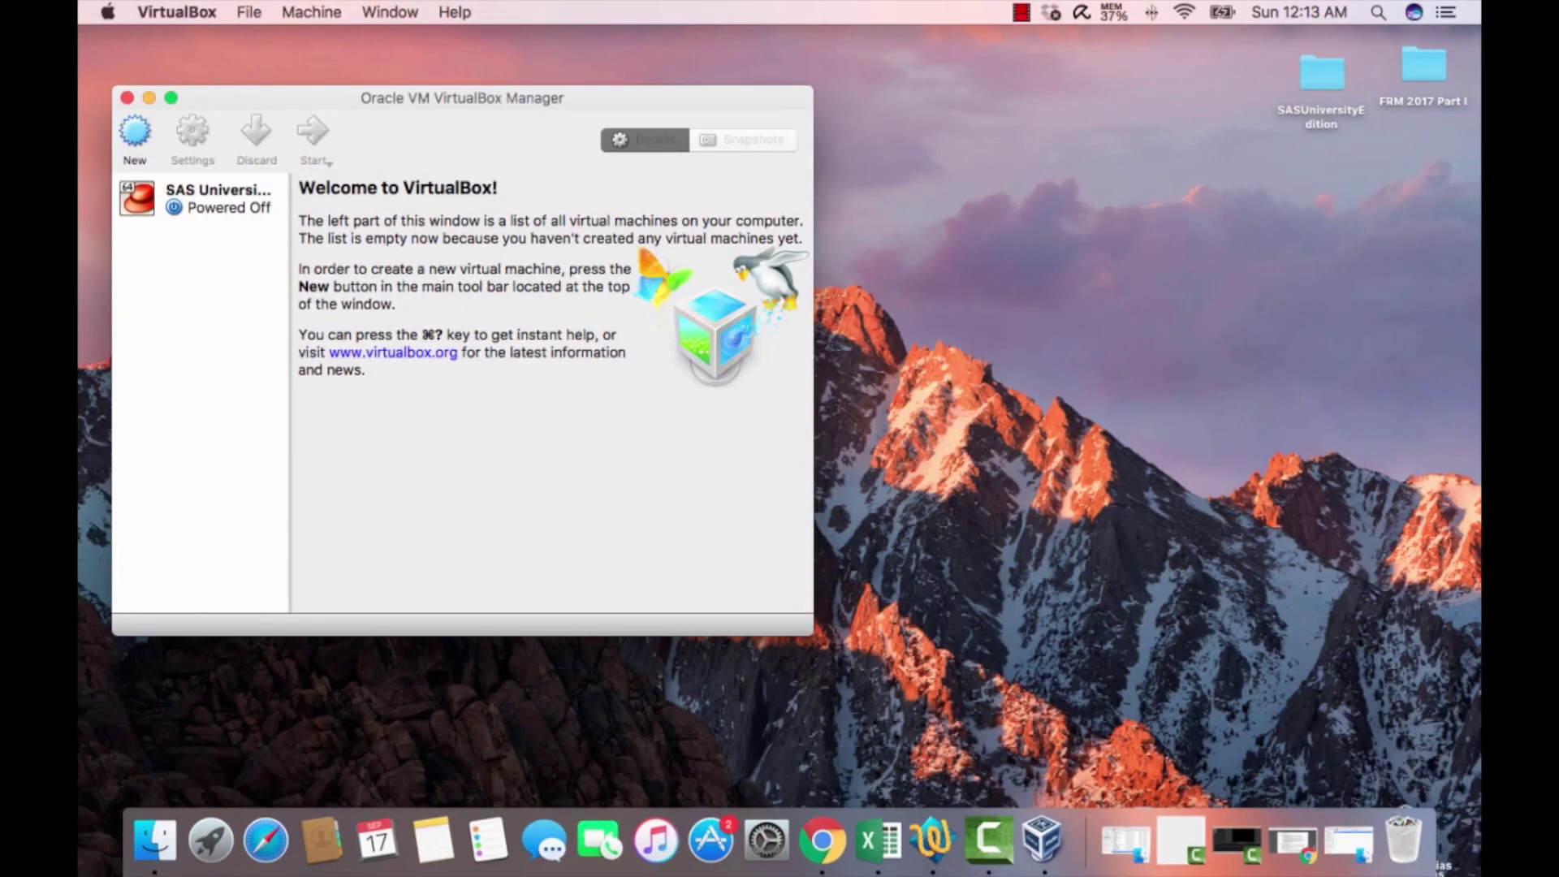
left_click_drag(462, 97, 496, 63)
left_click(311, 11)
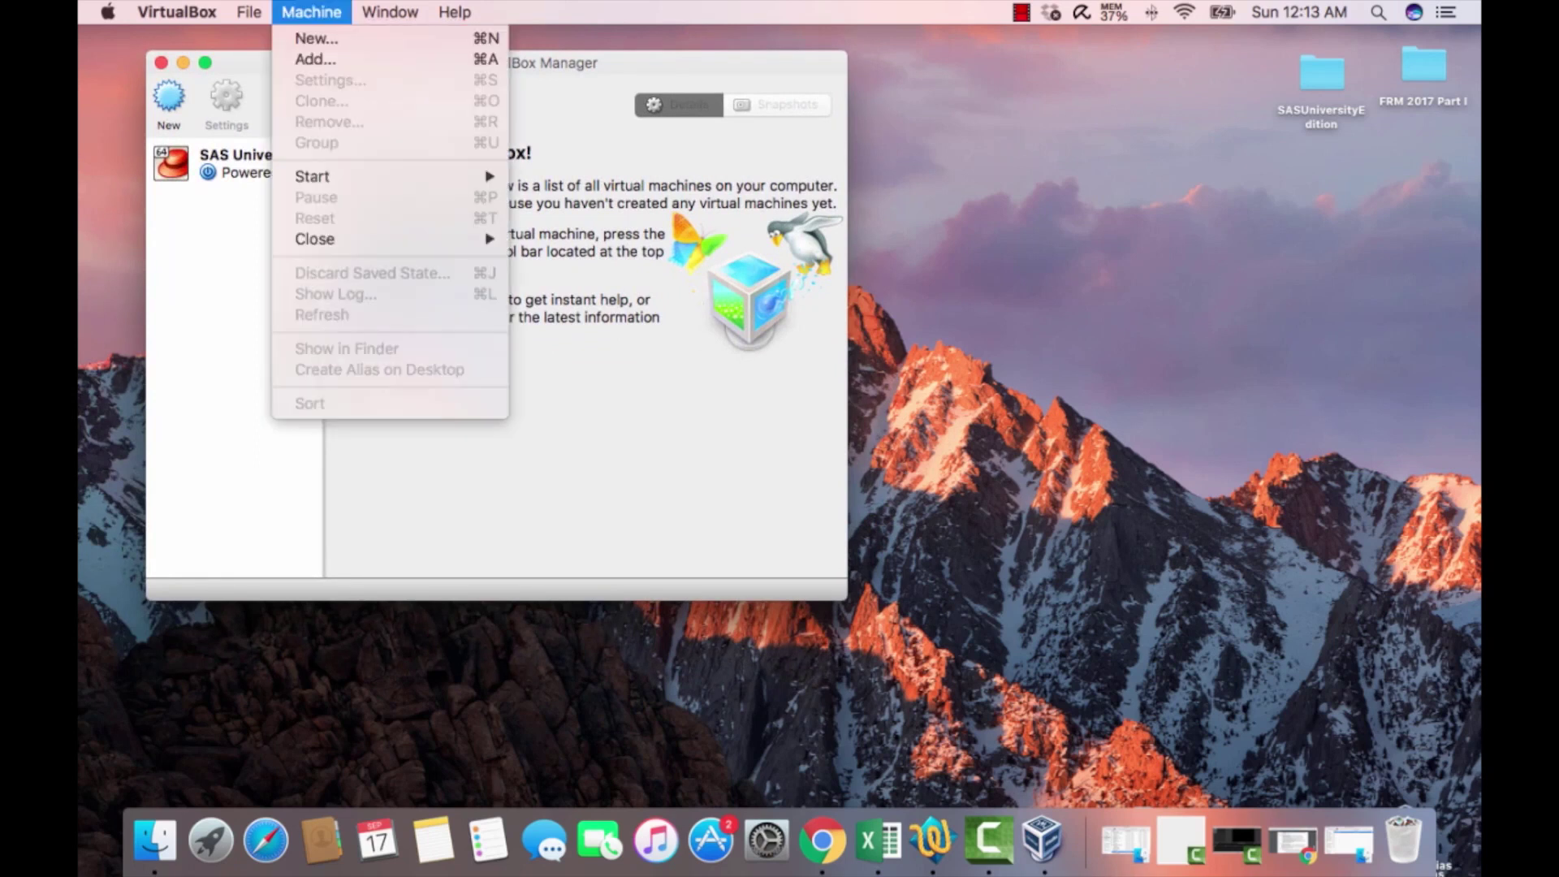
mouse_move(176, 11)
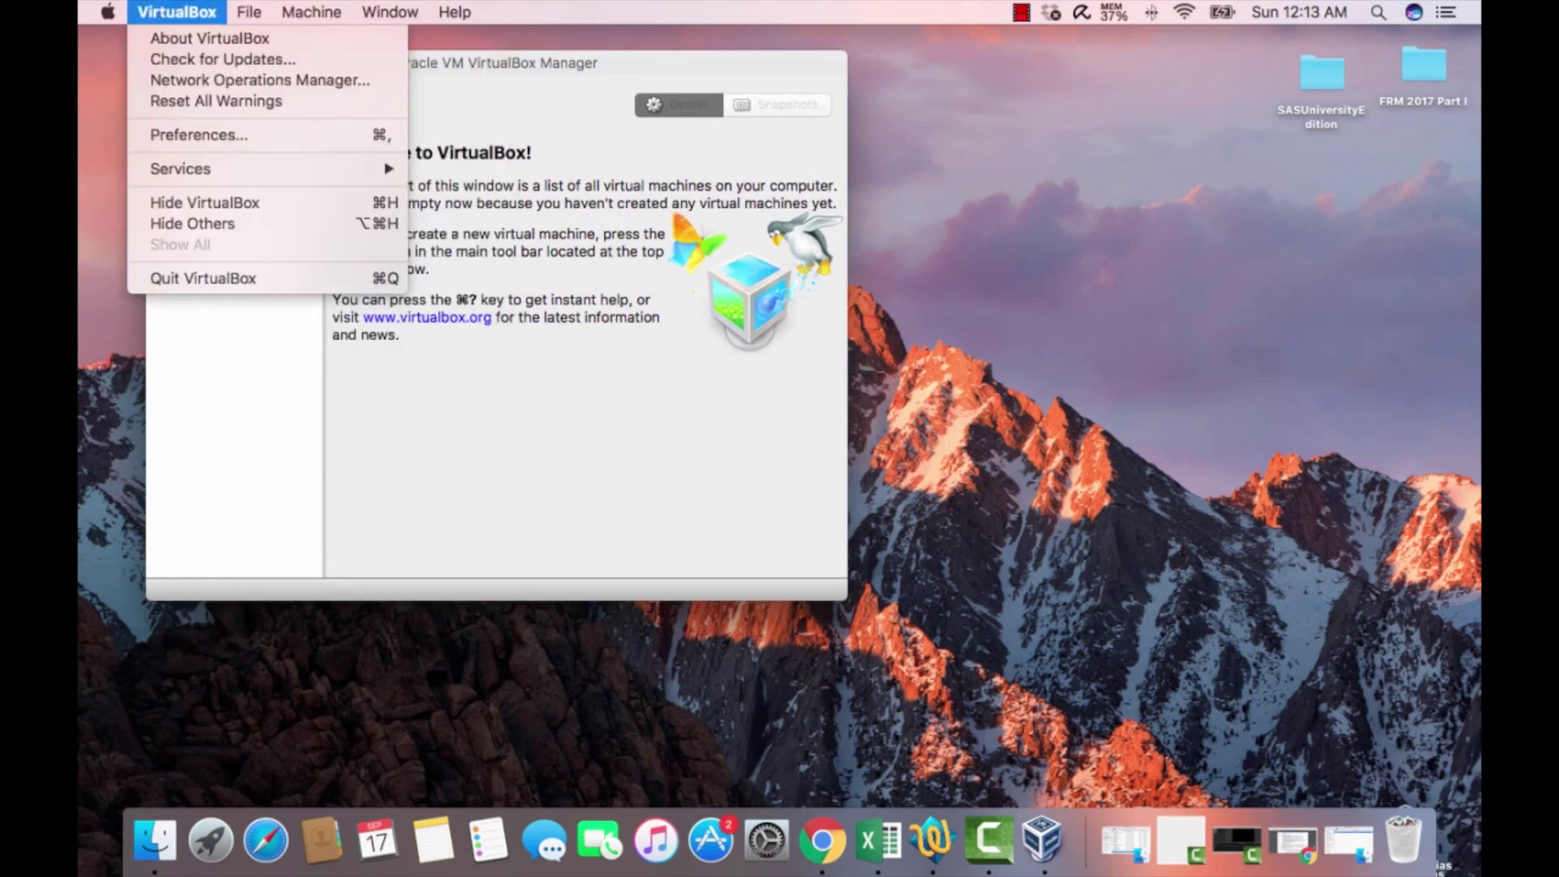
key("Right")
key("Right")
key("Escape")
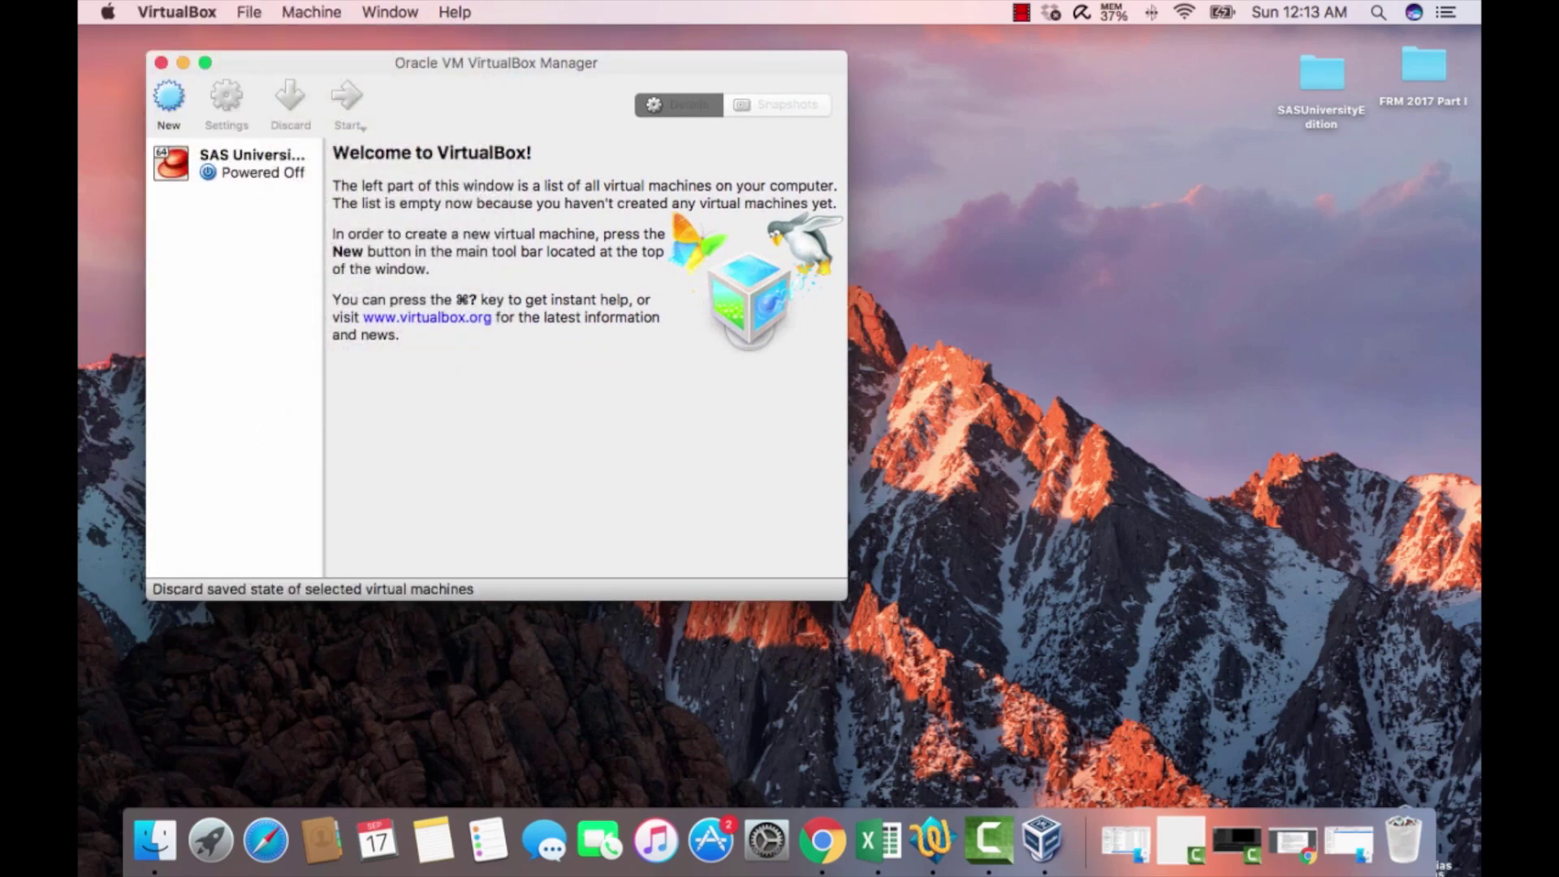
- Open the Shared Folders settings of the SAS University Edition virtual machine
left_click(231, 162)
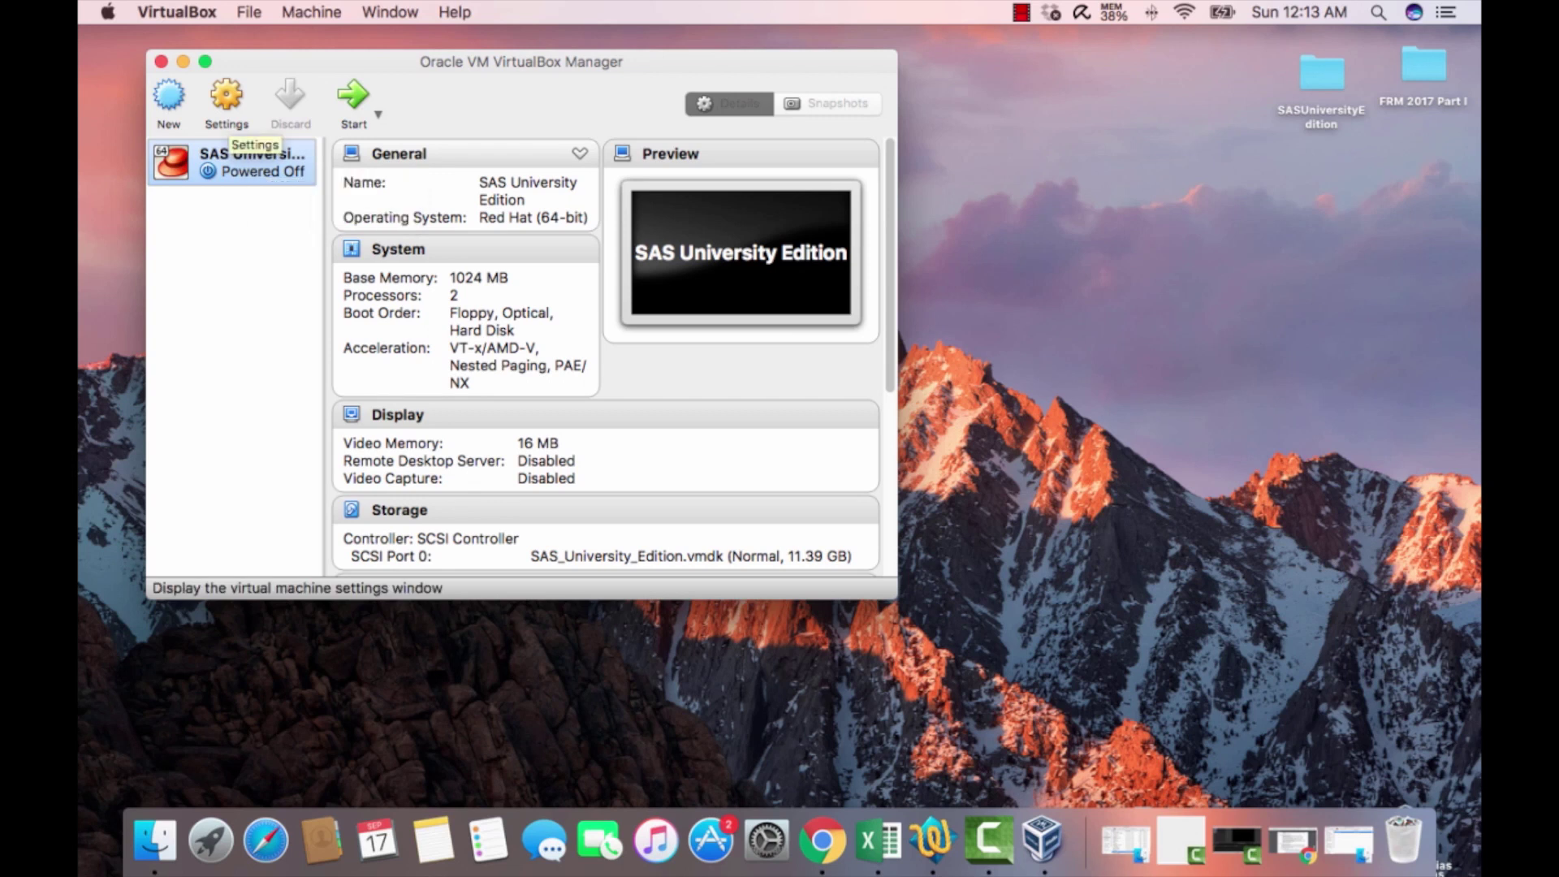
left_click(227, 96)
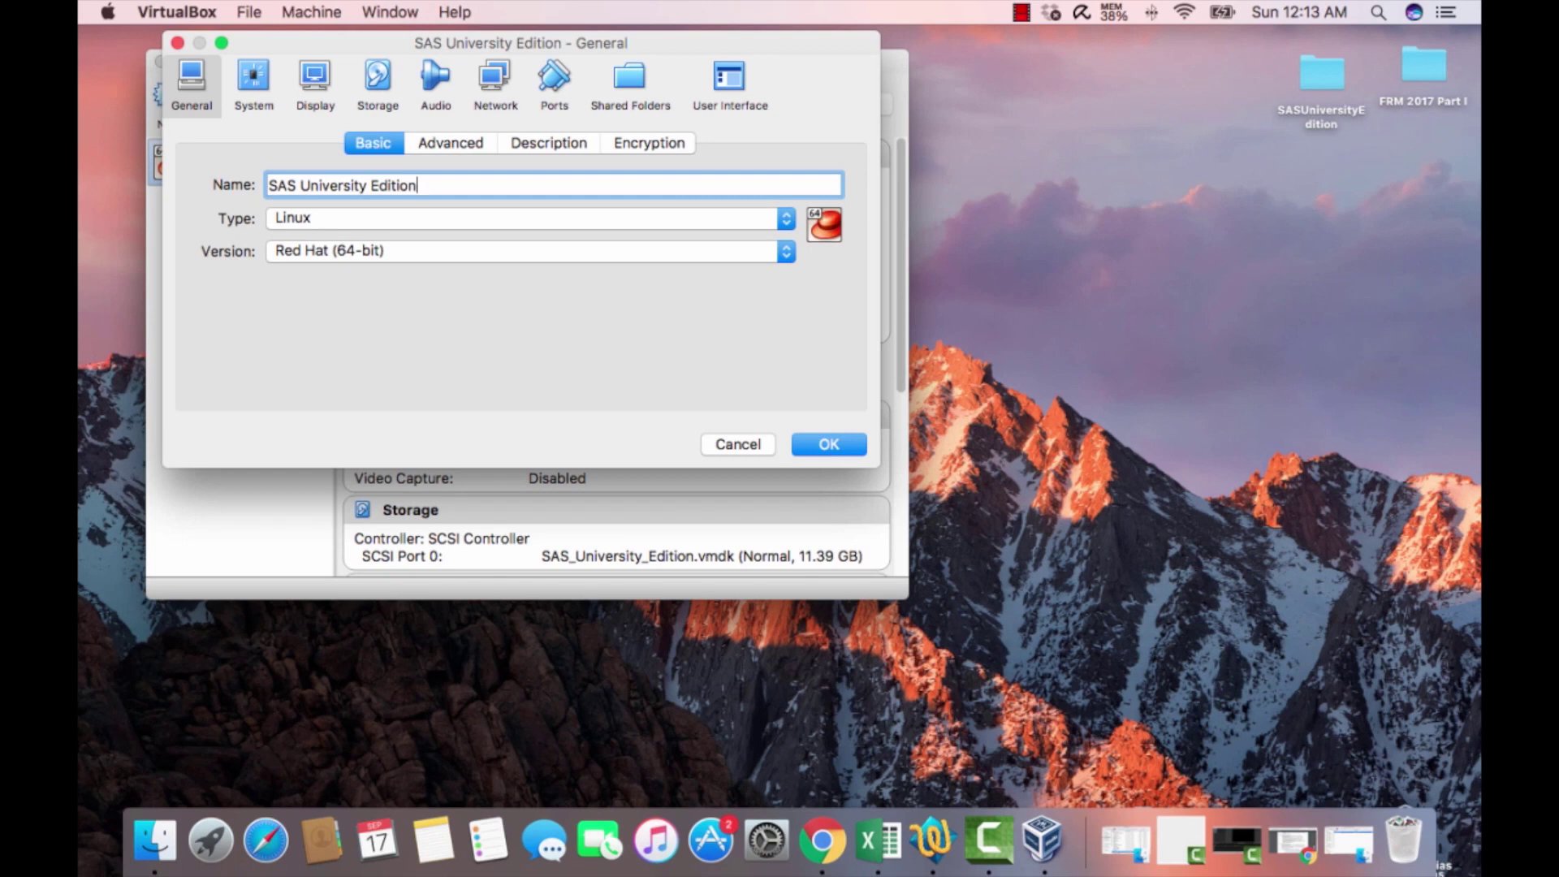
left_click(629, 81)
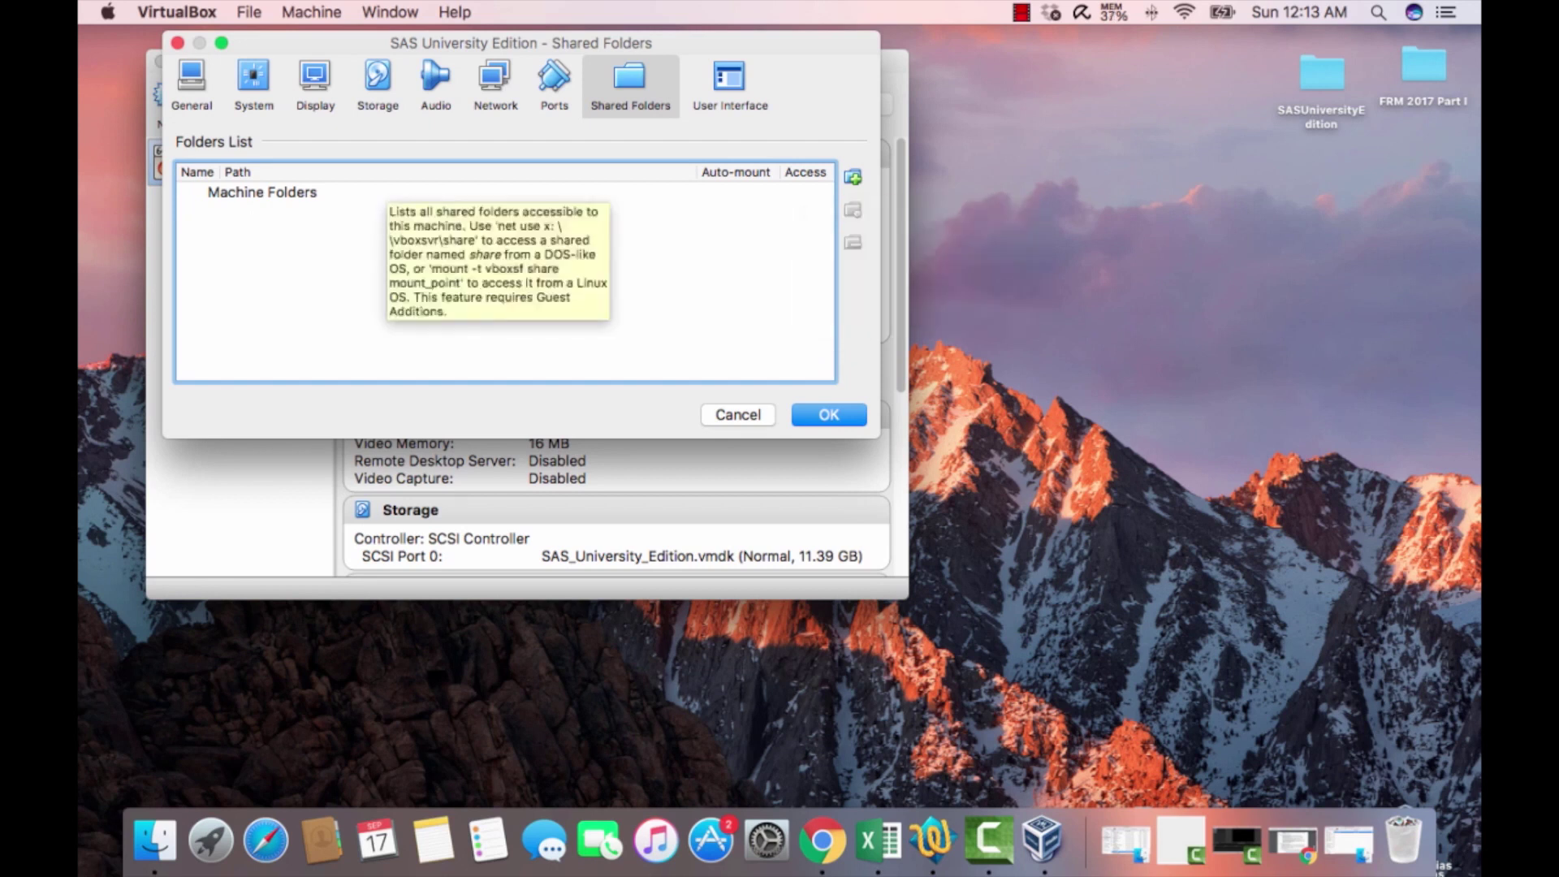
- Add a shared folder with its path set to the myfolders subfolder of SASUniversityEdition on the Desktop
left_click(853, 176)
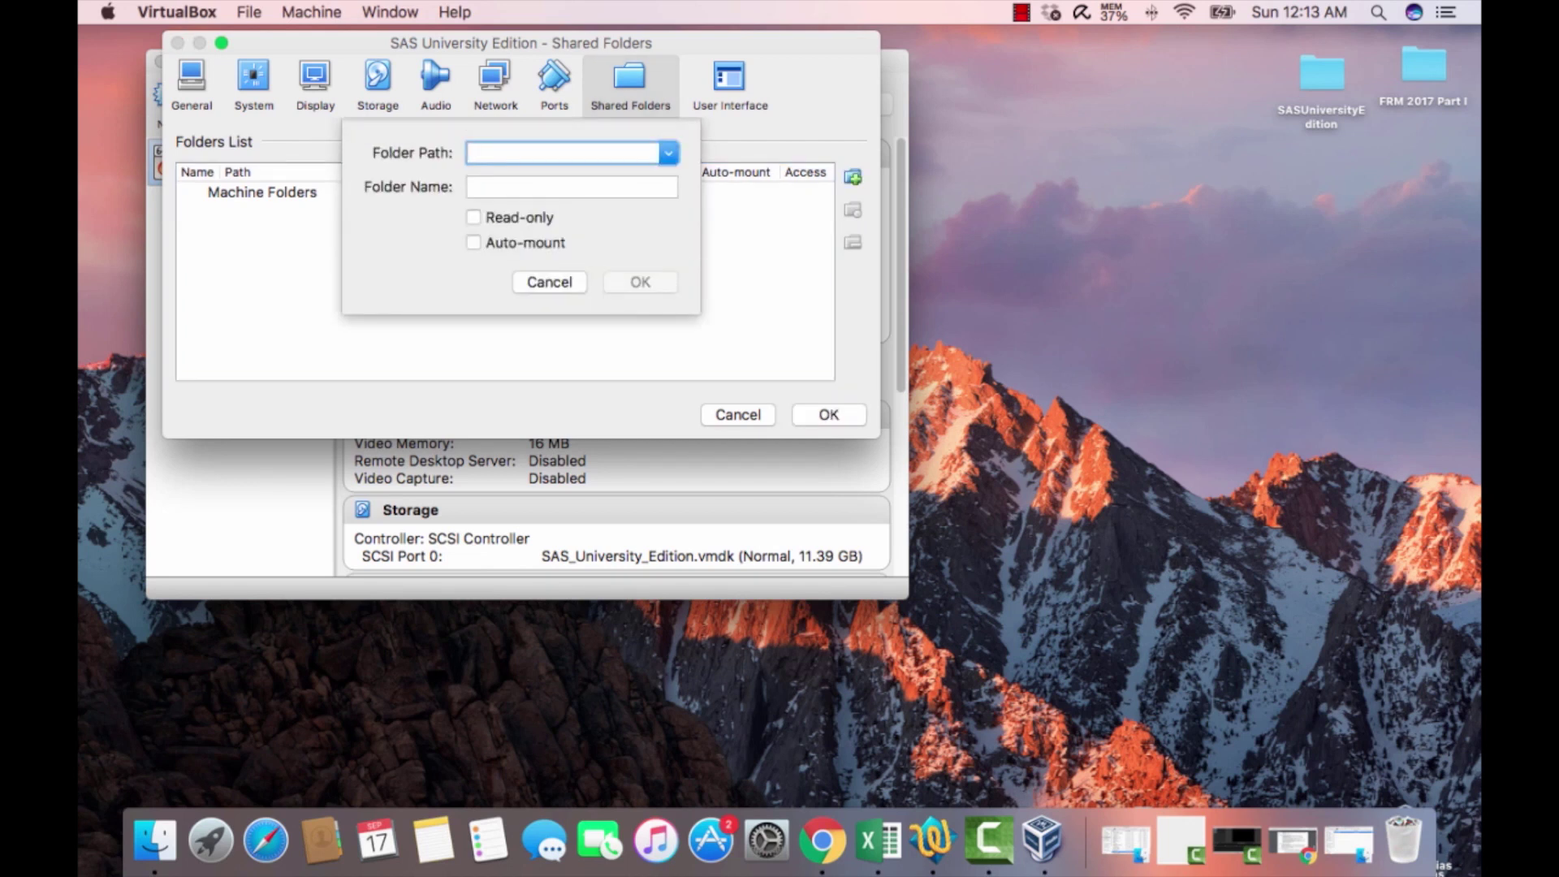
left_click(668, 153)
key("Down")
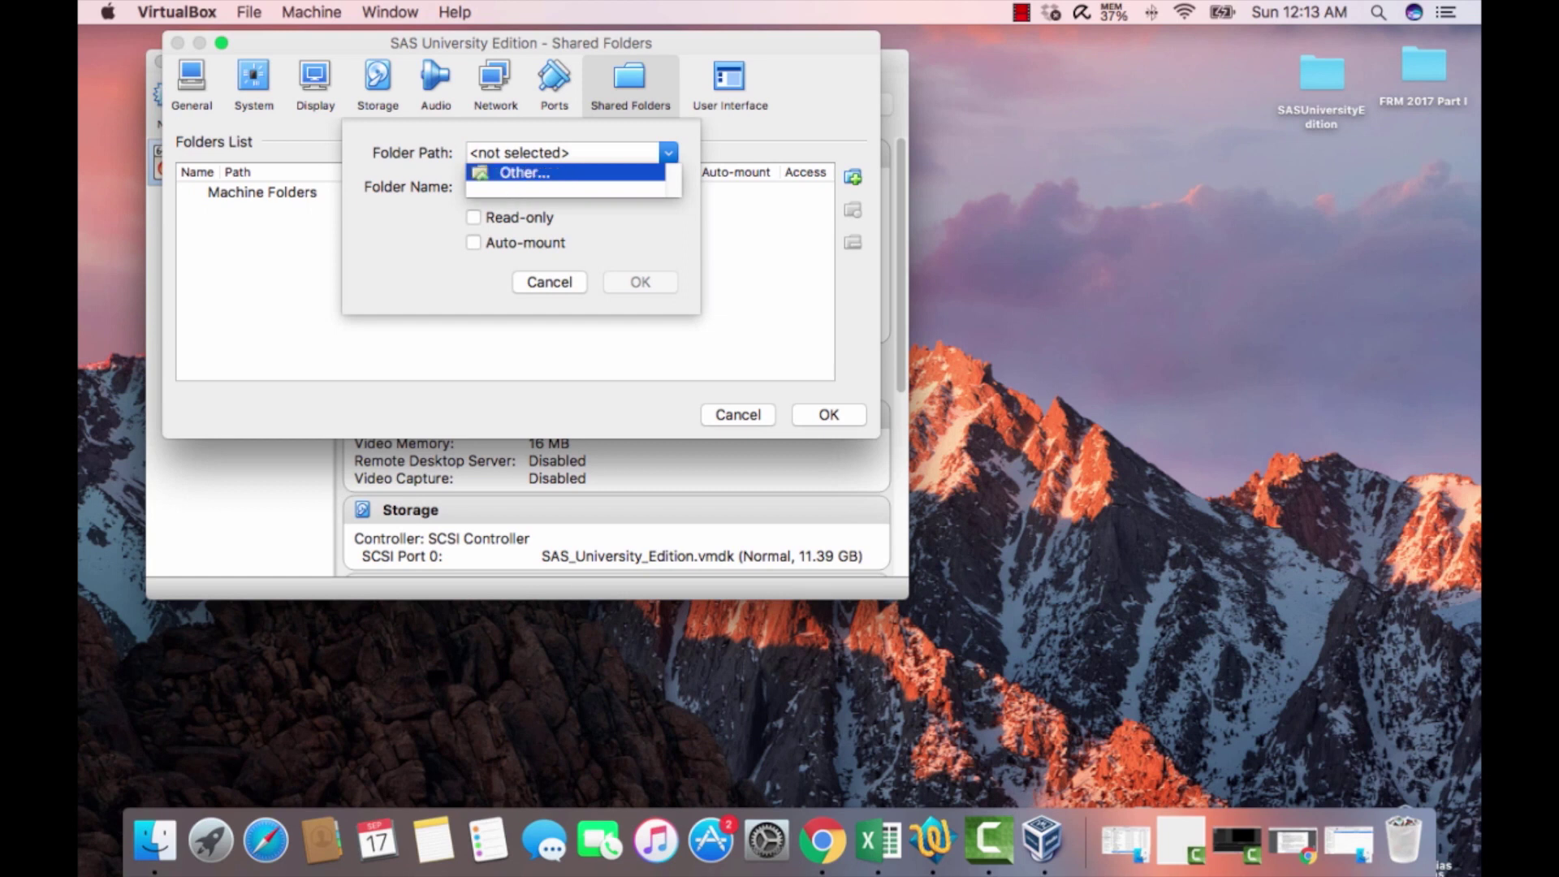
key("Return")
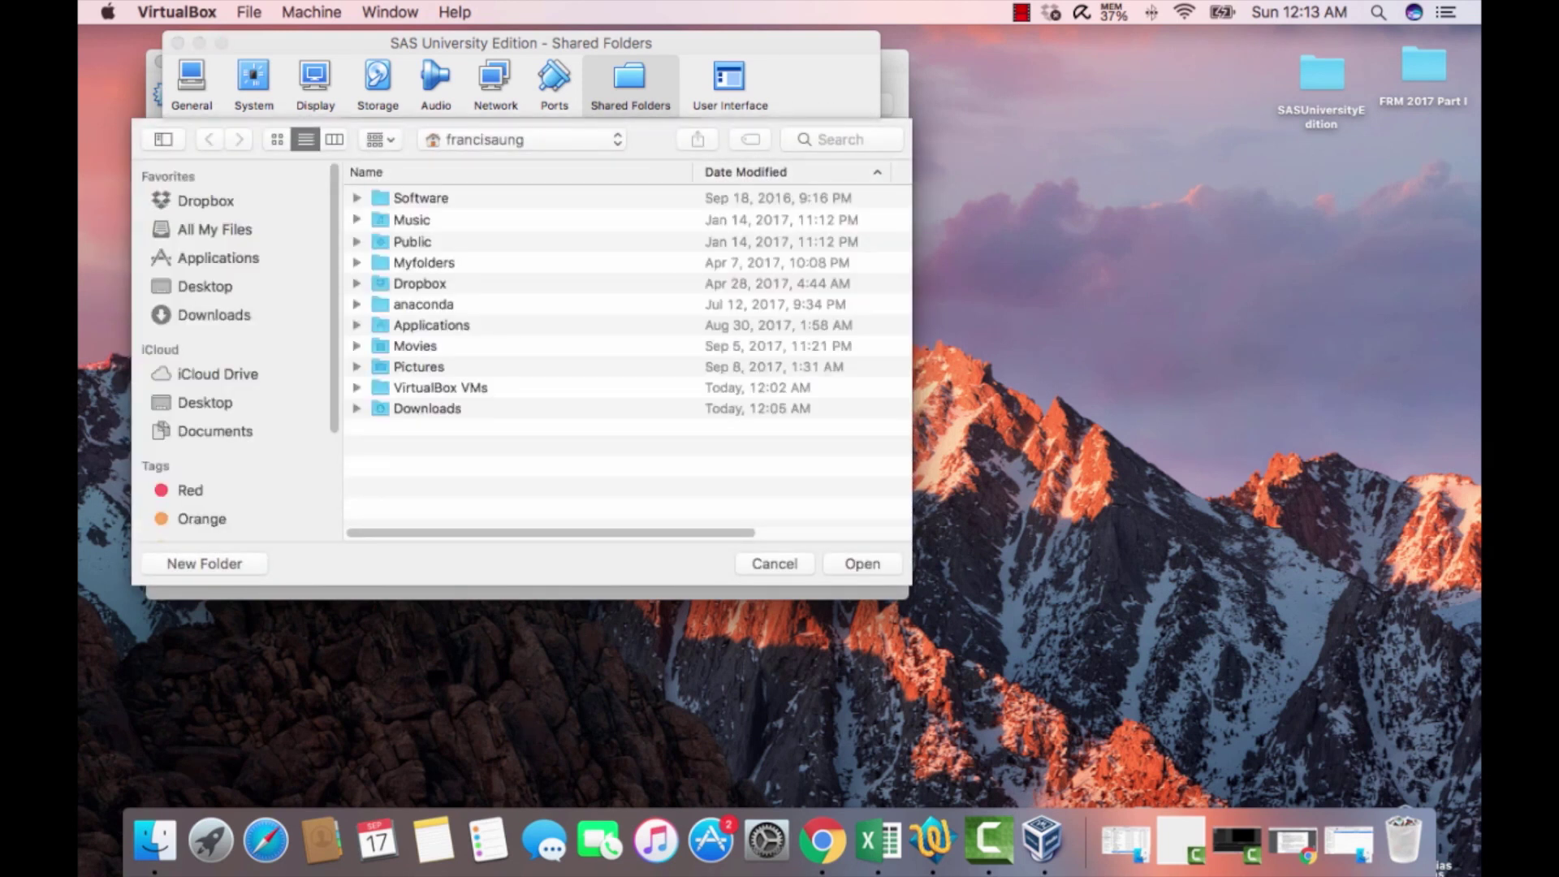
left_click(205, 286)
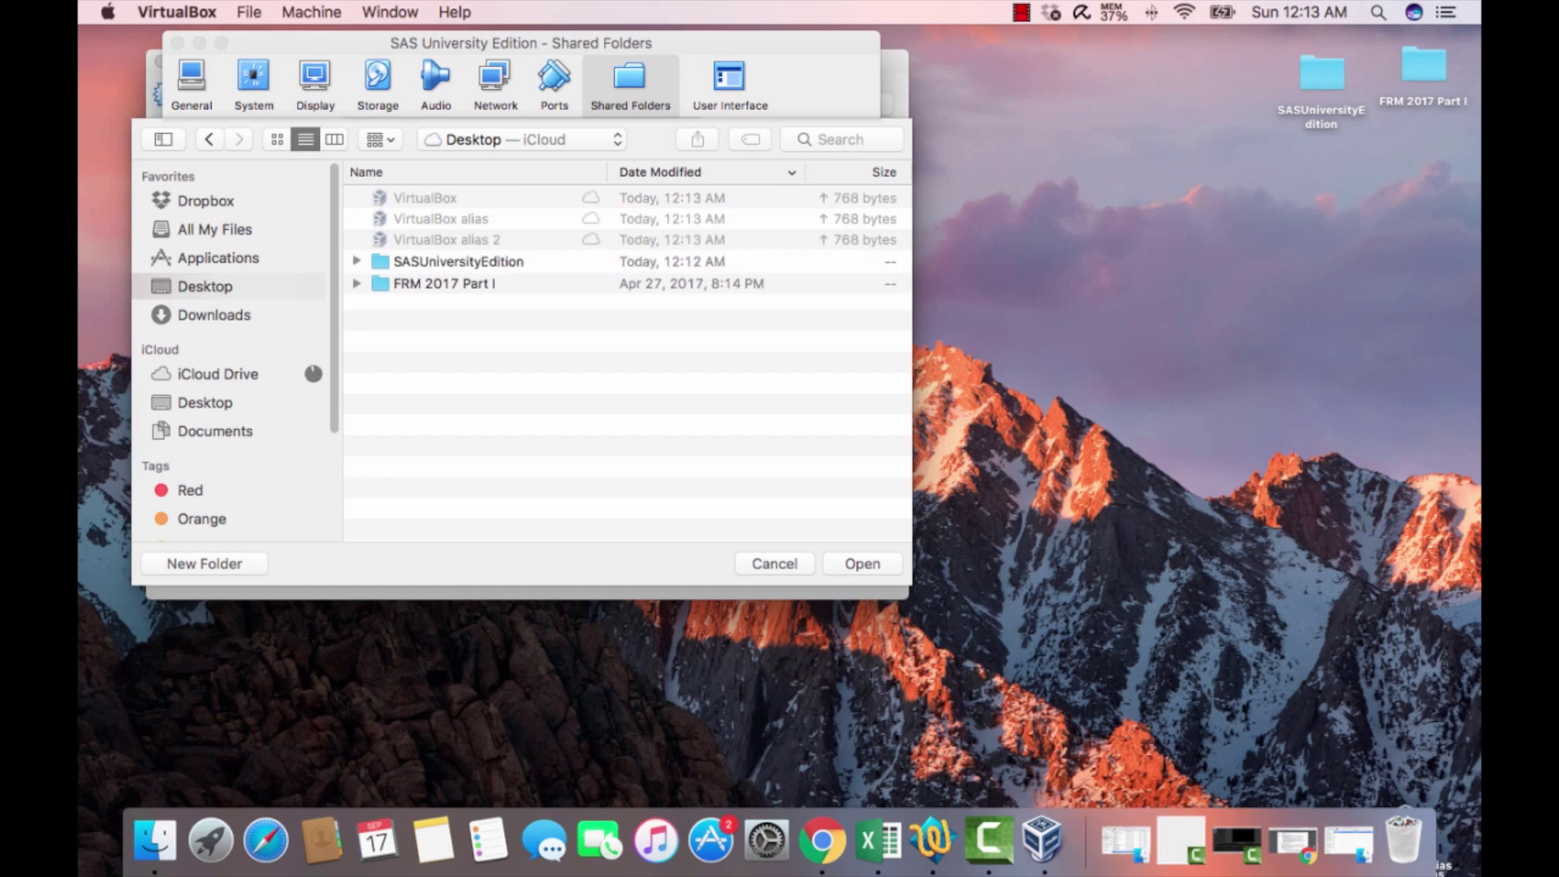
double_click(458, 262)
double_click(438, 197)
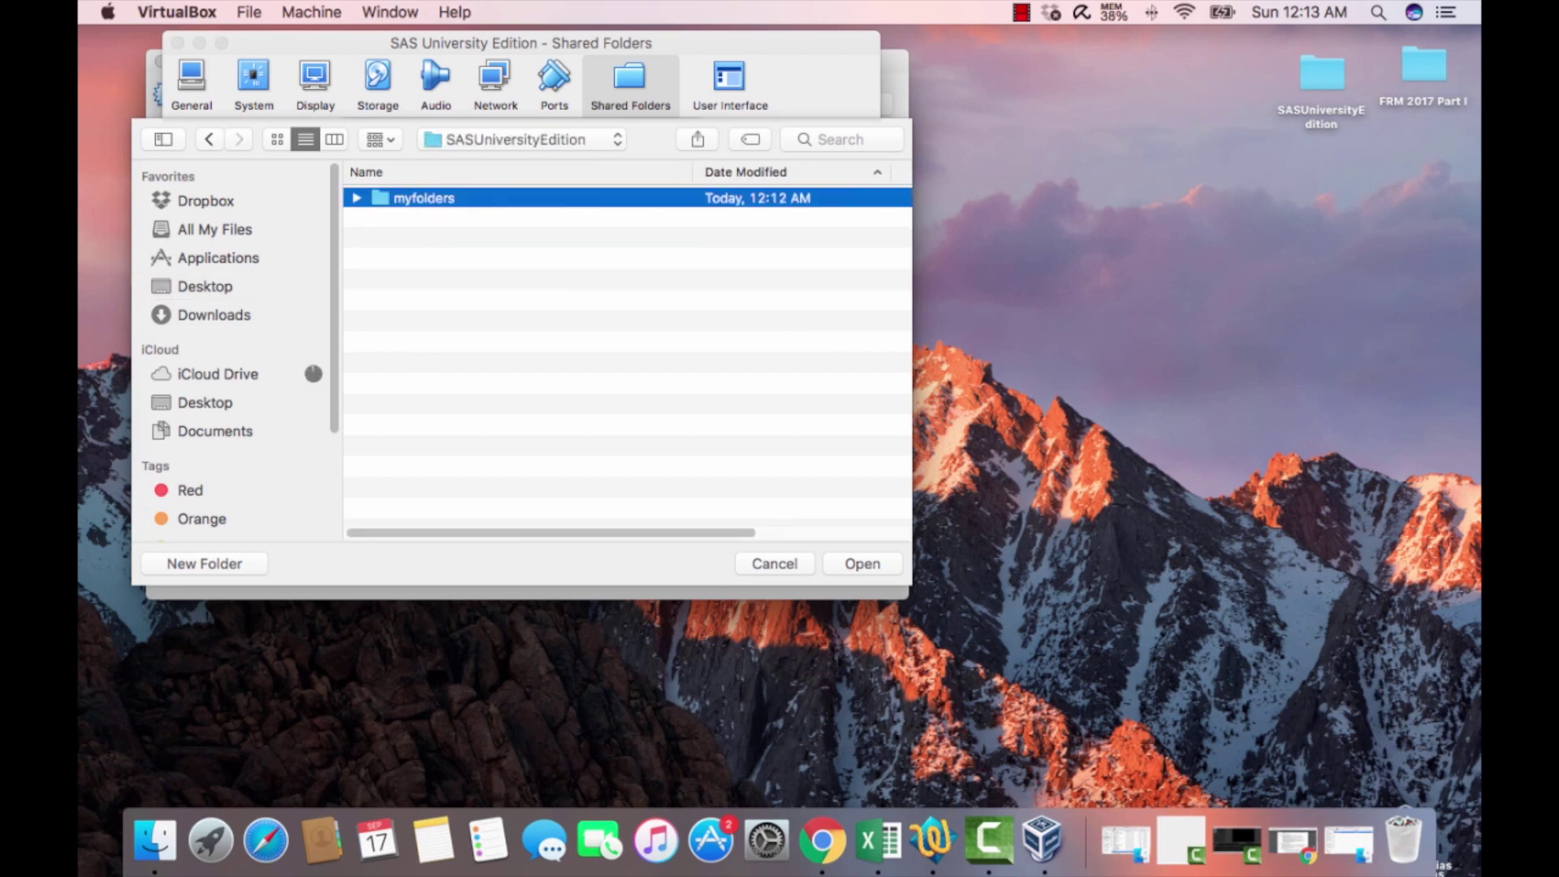
key("Return")
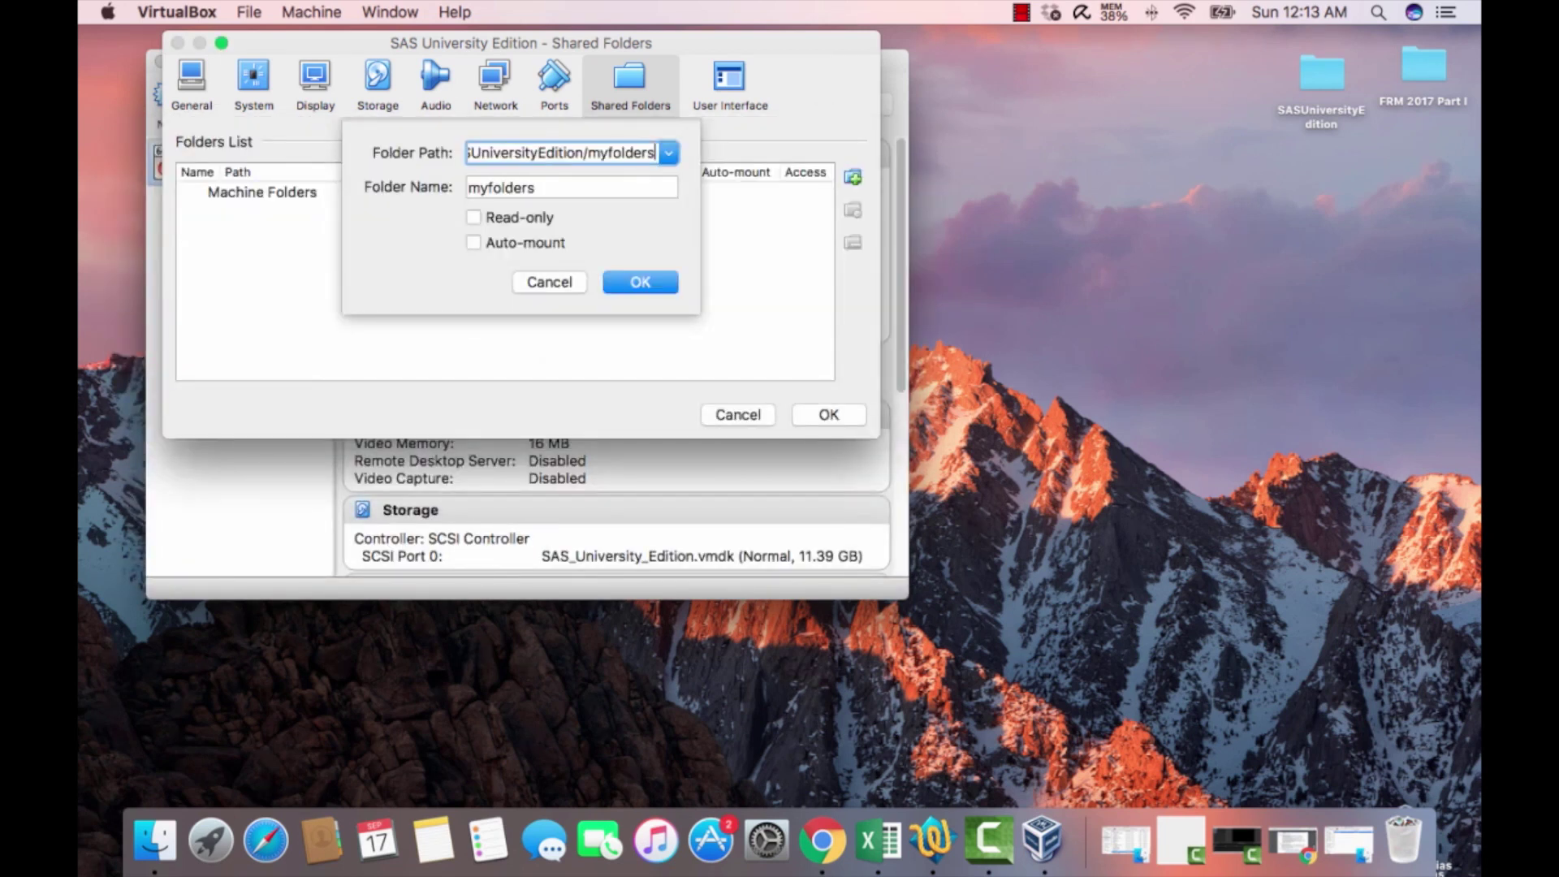
- Enable Auto-mount for the myfolders share with Read-only off, add the share, and save the virtual machine settings
left_click(474, 216)
left_click(473, 217)
left_click(474, 242)
left_click(640, 282)
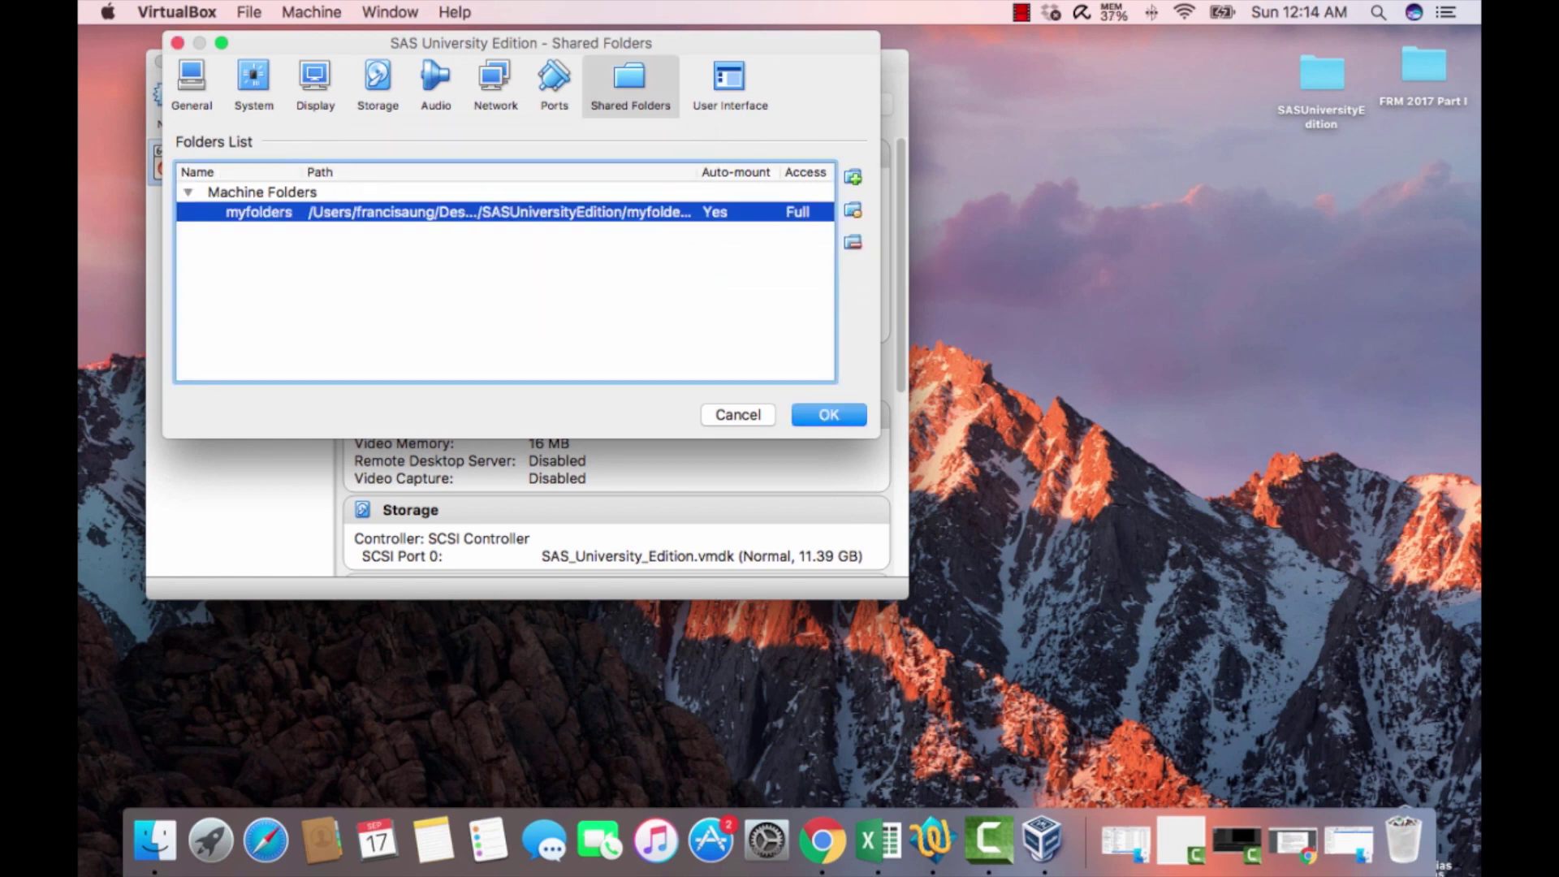
left_click(828, 414)
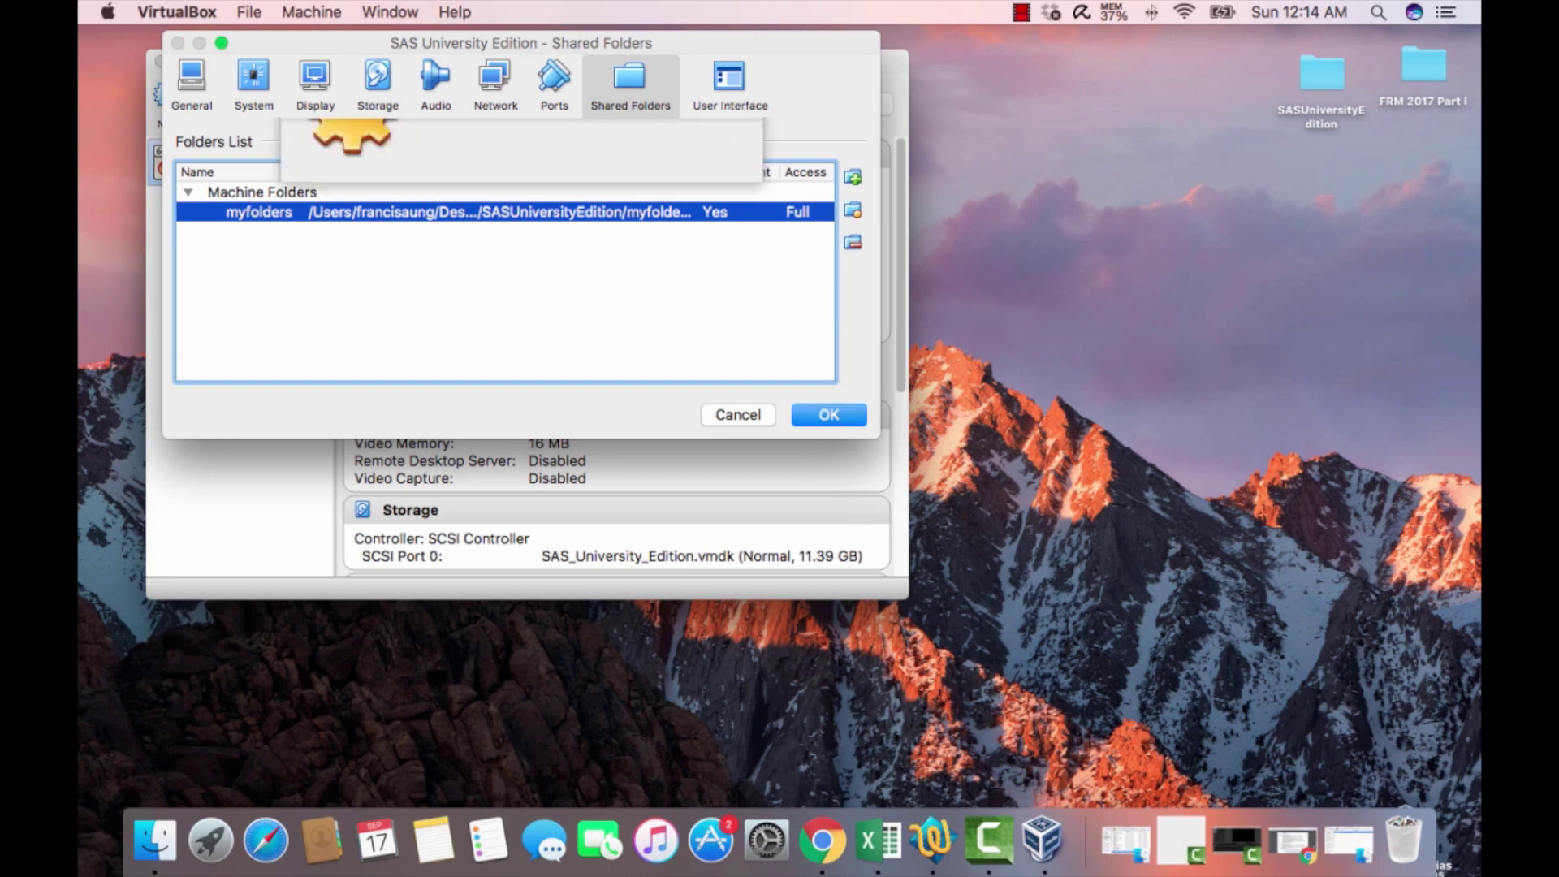
- Reposition the VirtualBox window, switch to Chrome, and review the Quick Start guide's shared folder options, Machine > Start instruction and Welcome window note
left_click_drag(650, 62, 804, 42)
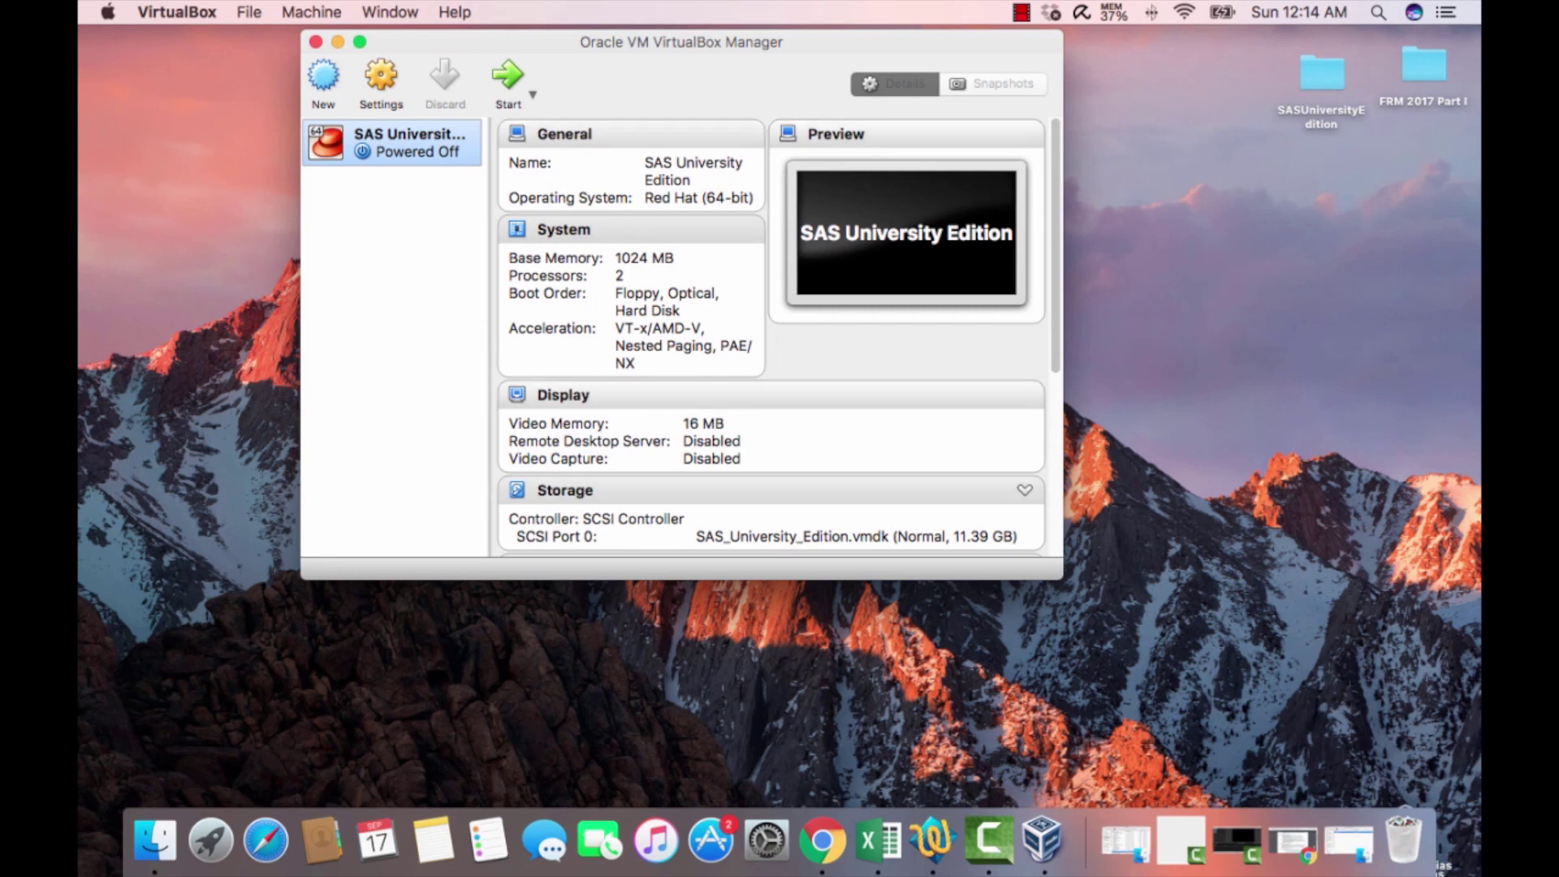
left_click(852, 838)
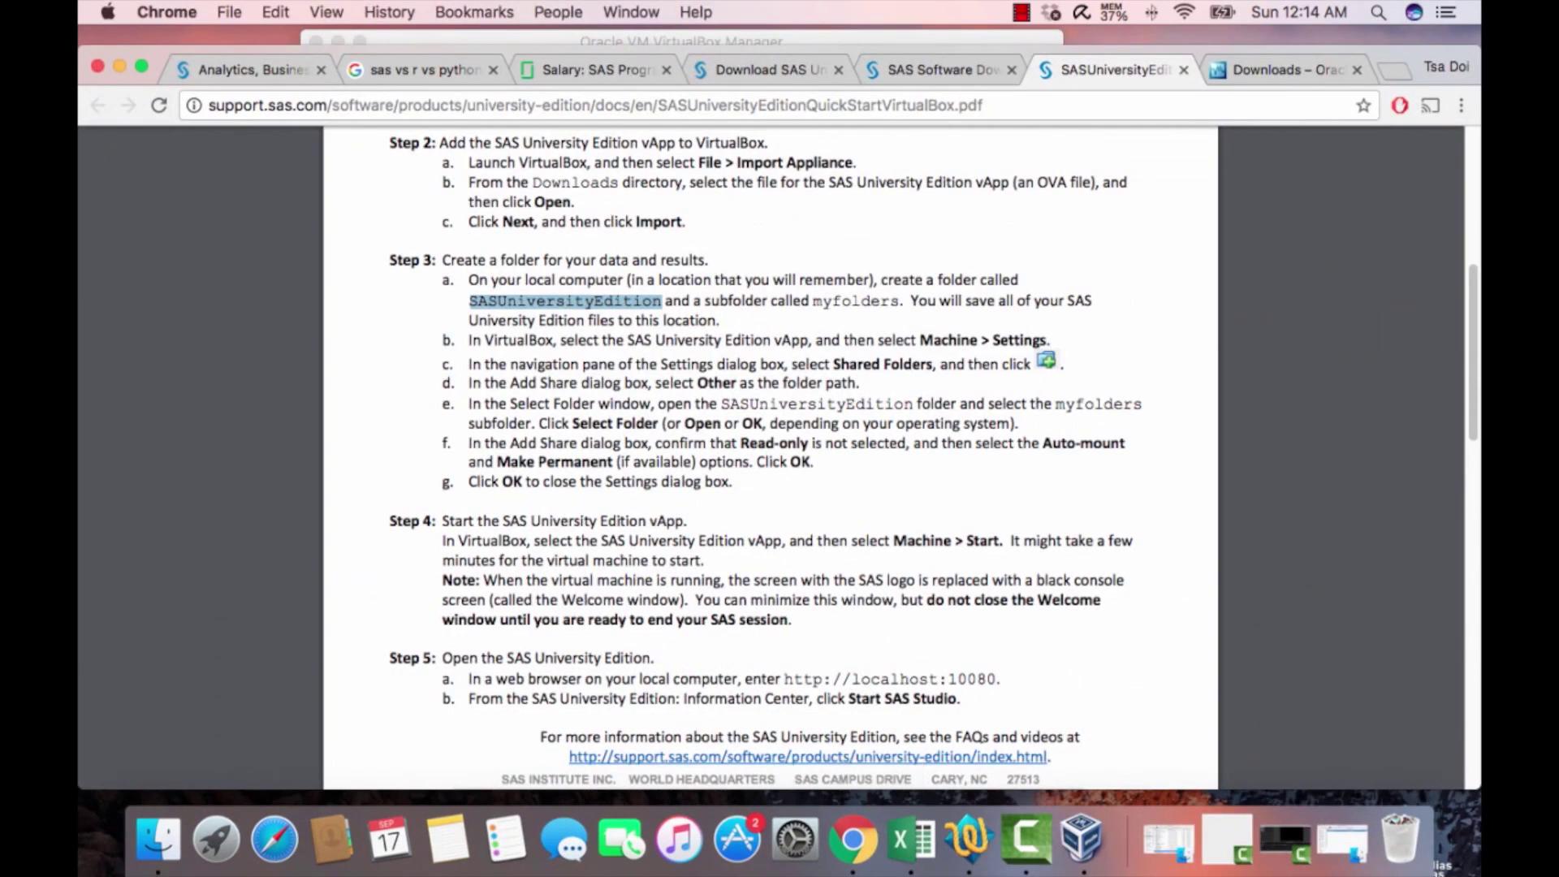
left_click_drag(732, 483, 477, 300)
left_click(673, 423)
left_click_drag(497, 461, 811, 463)
left_click(811, 463)
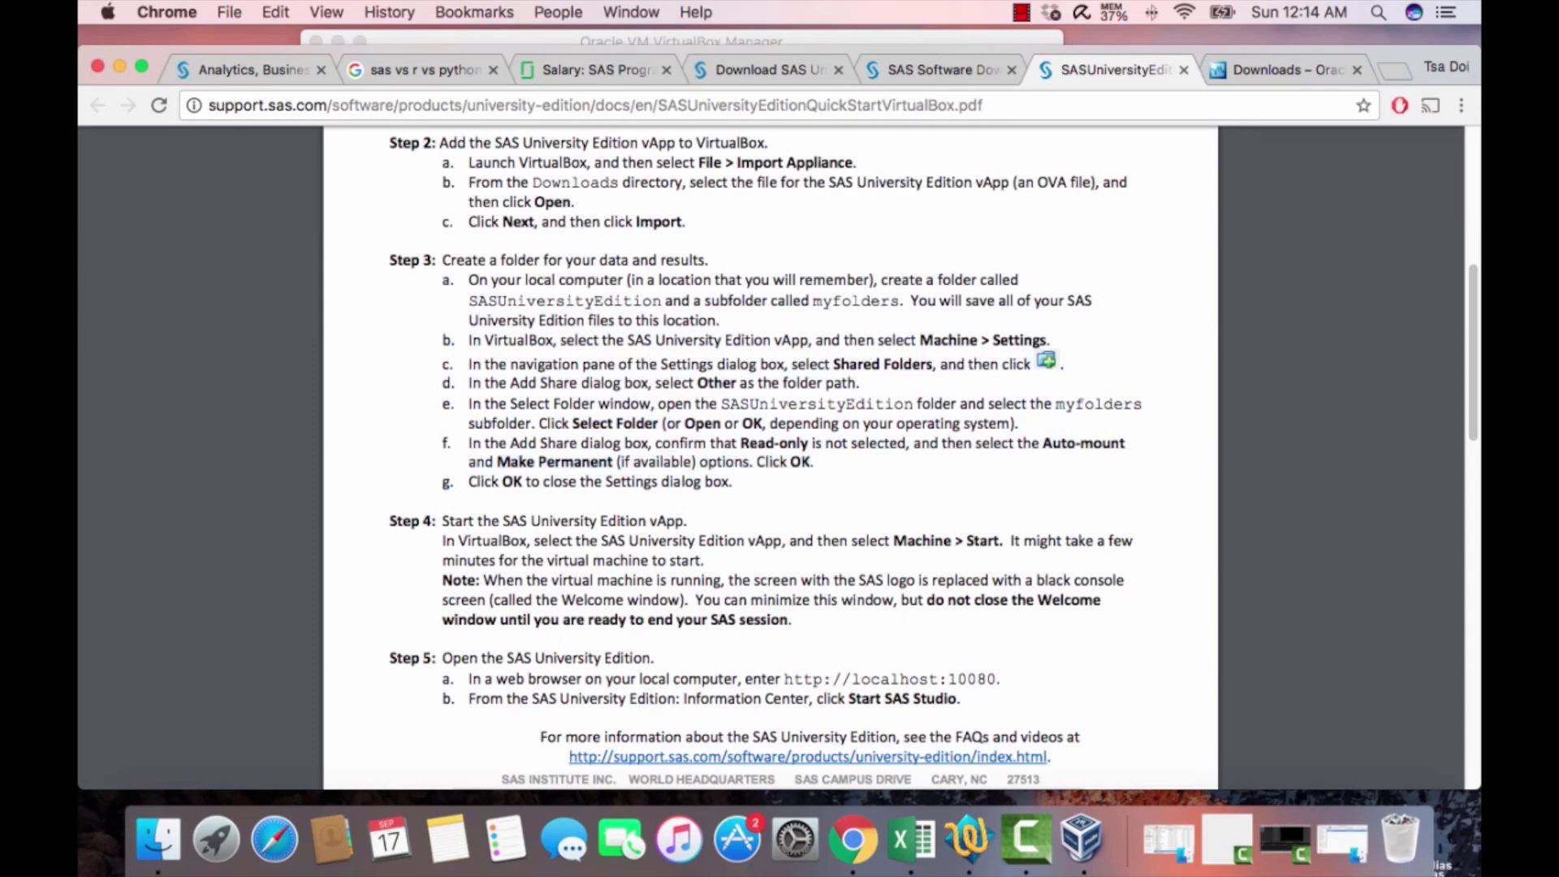
left_click_drag(994, 442, 1104, 443)
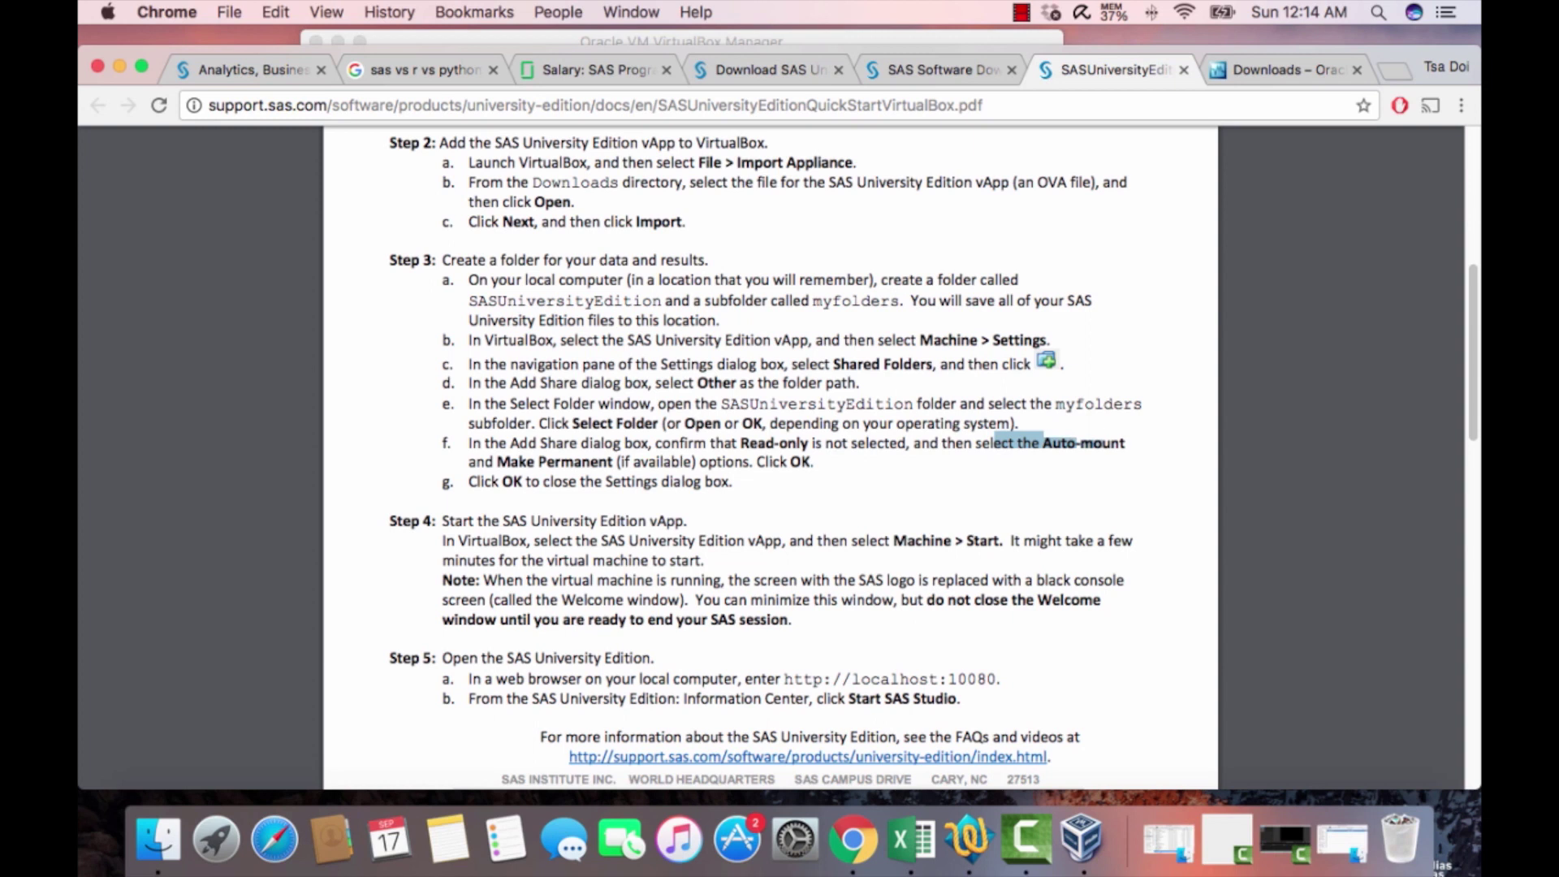
left_click_drag(906, 540, 990, 540)
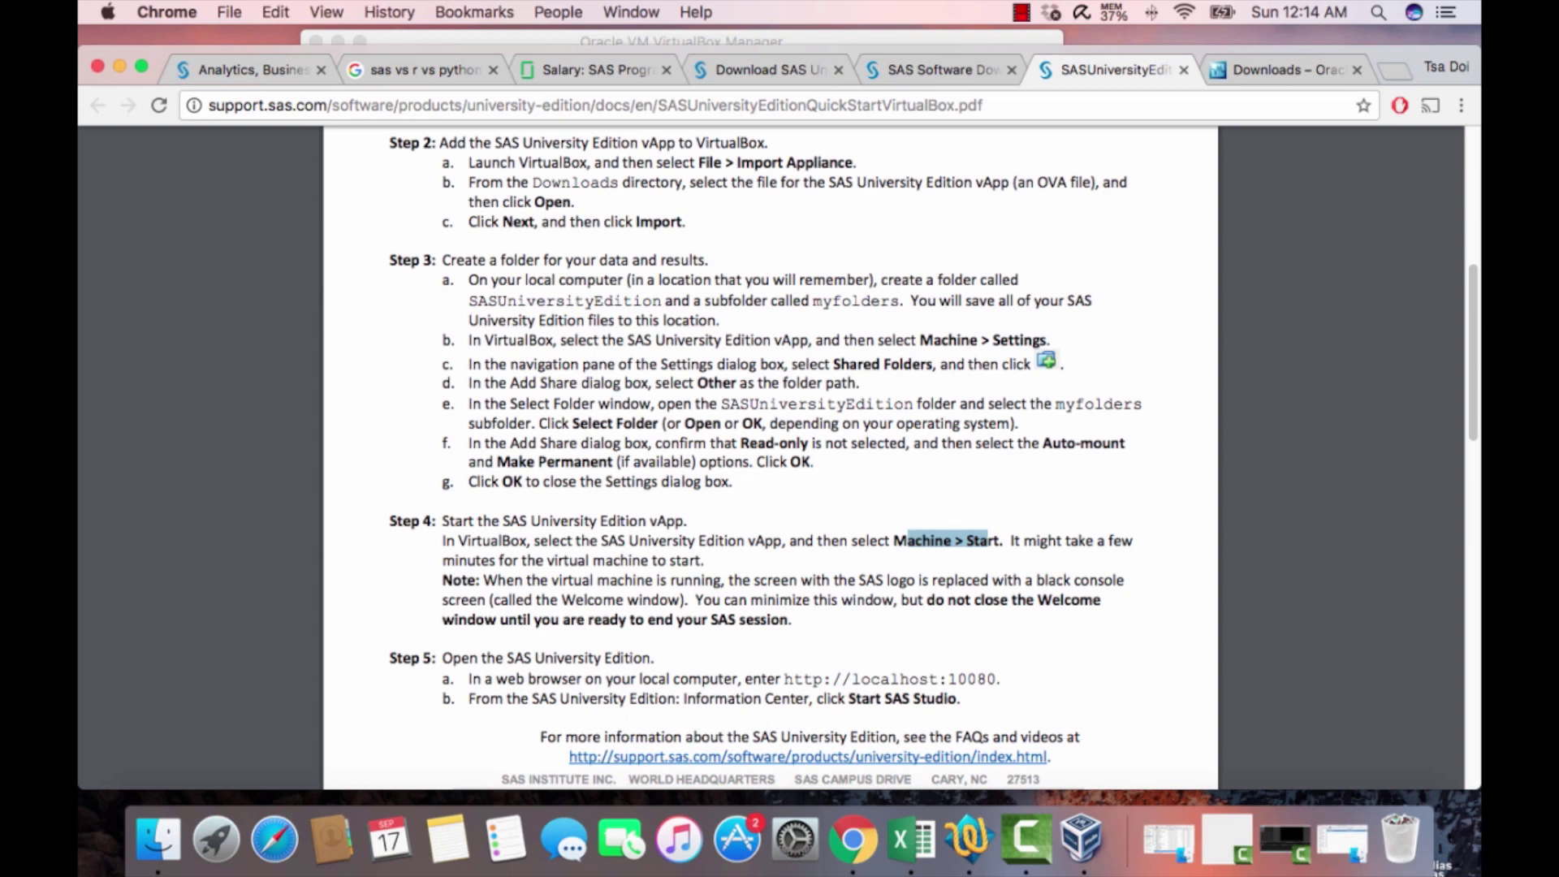
left_click_drag(926, 599, 1075, 599)
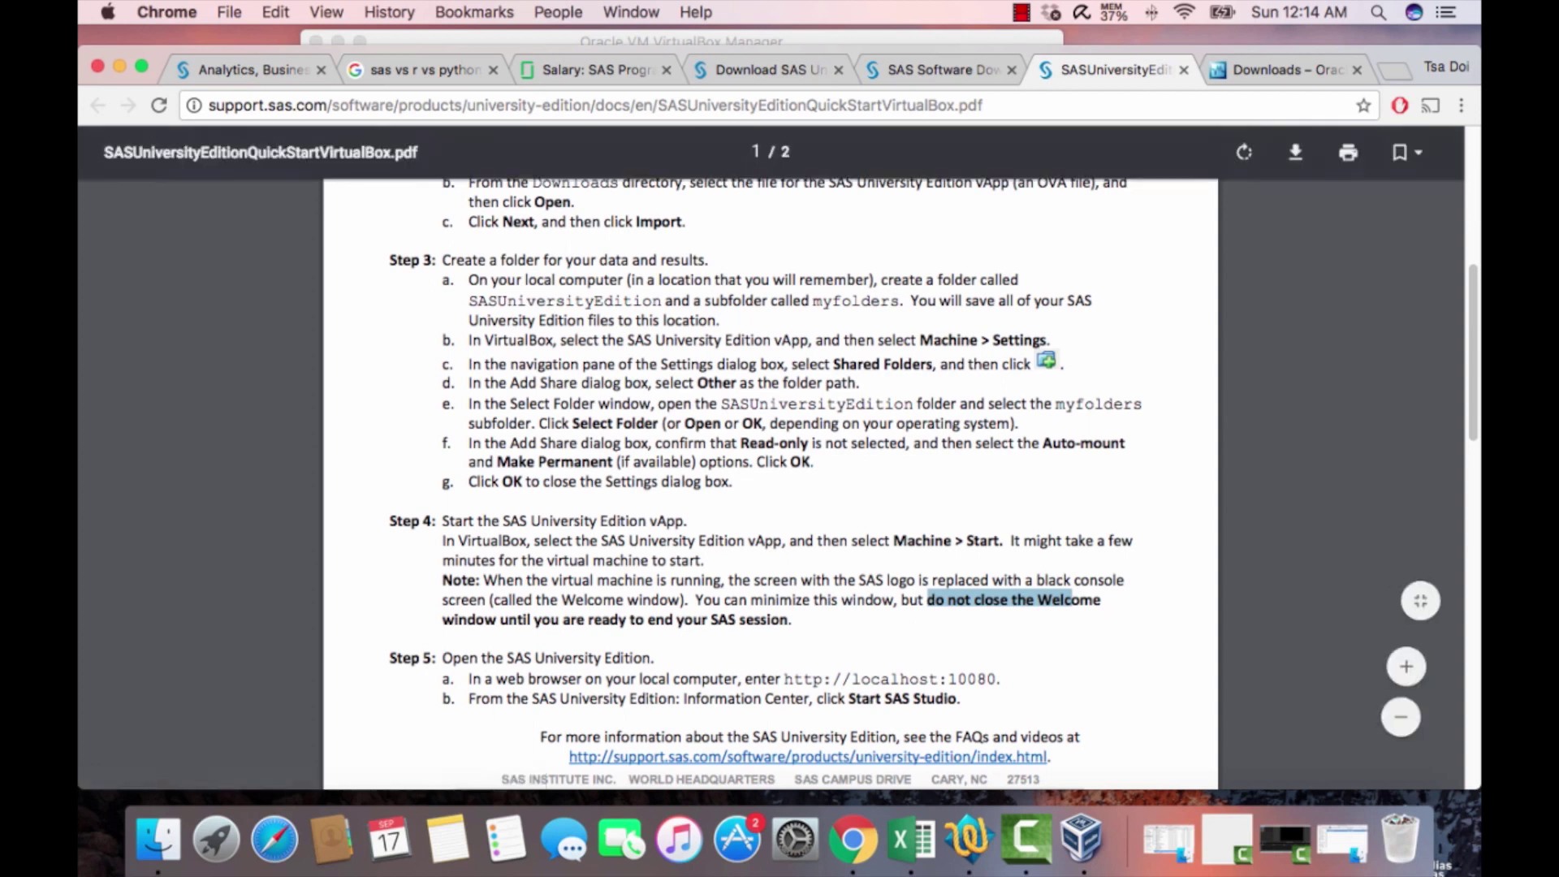
- Start the SAS University Edition virtual machine with Chrome minimized, and minimize its console and the VirtualBox Manager once it is running
left_click(119, 66)
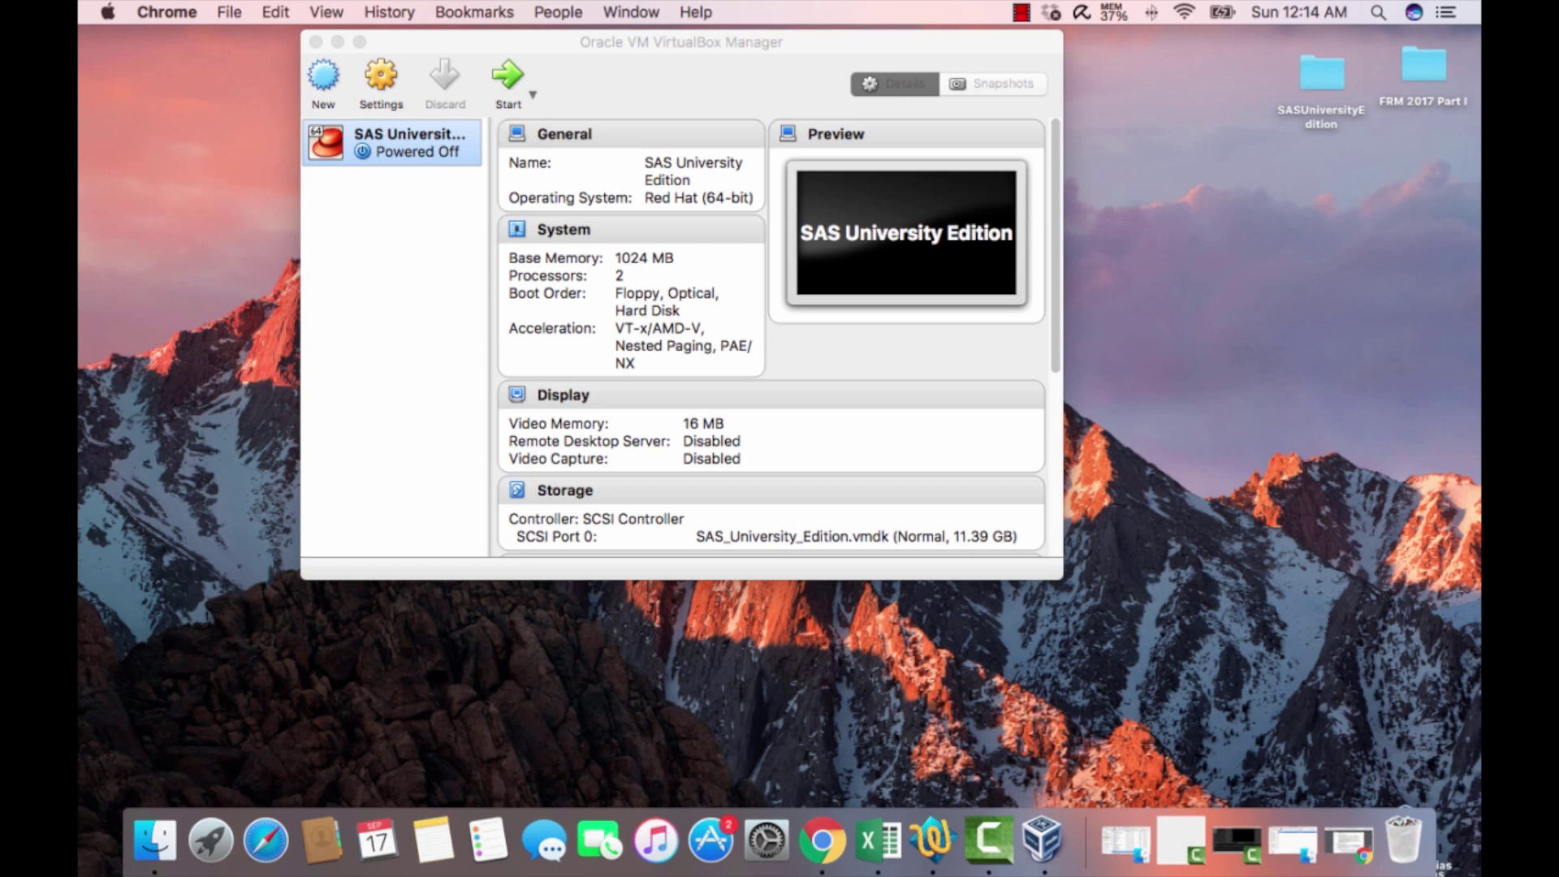
left_click(507, 82)
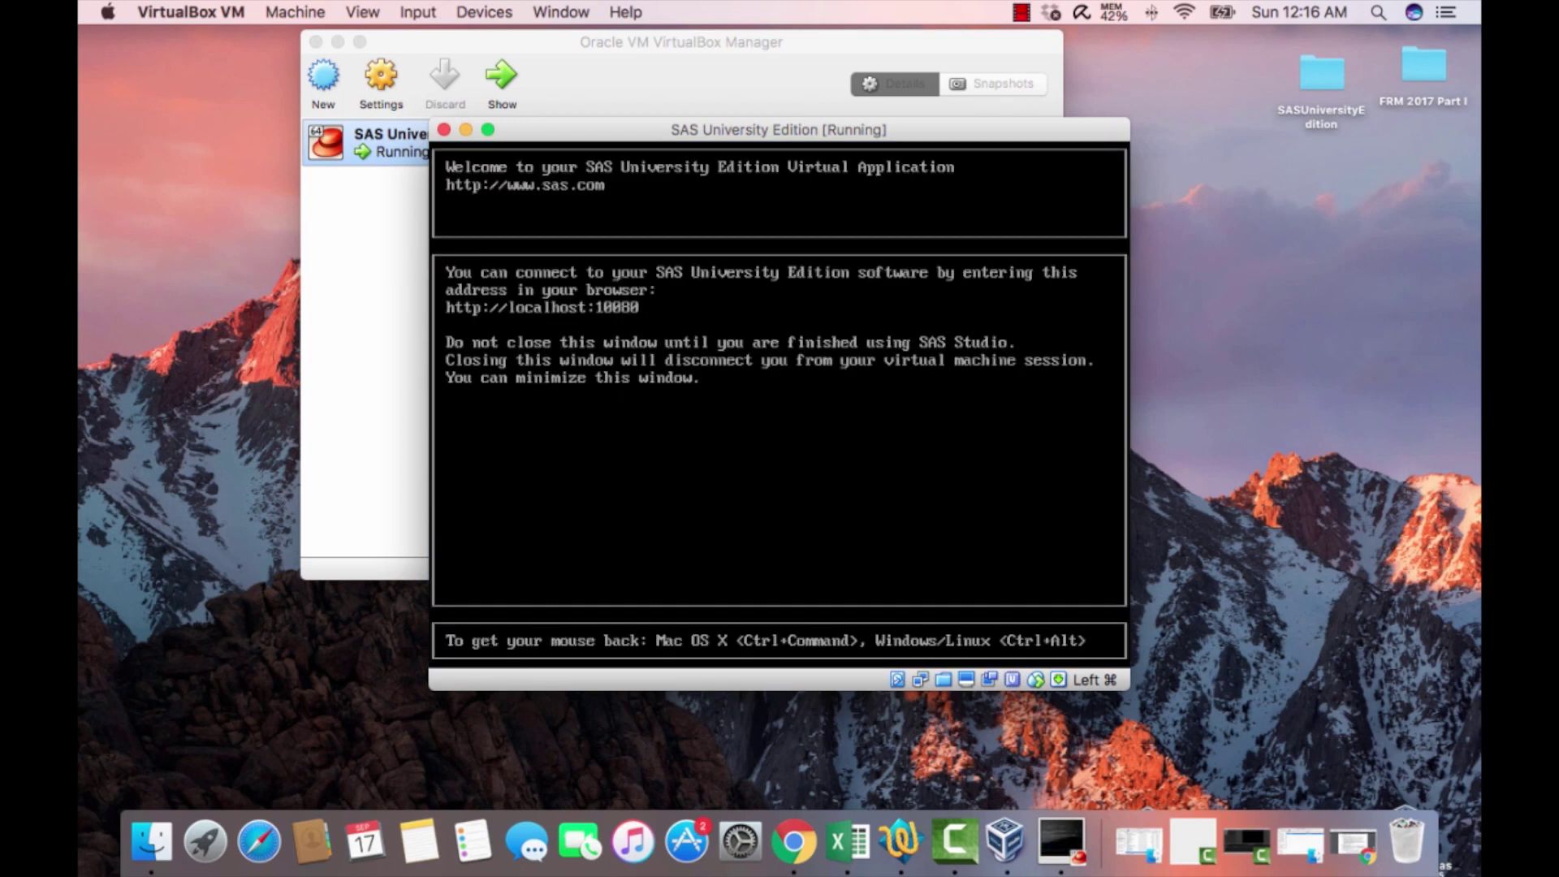
left_click(465, 129)
left_click(466, 130)
left_click(338, 41)
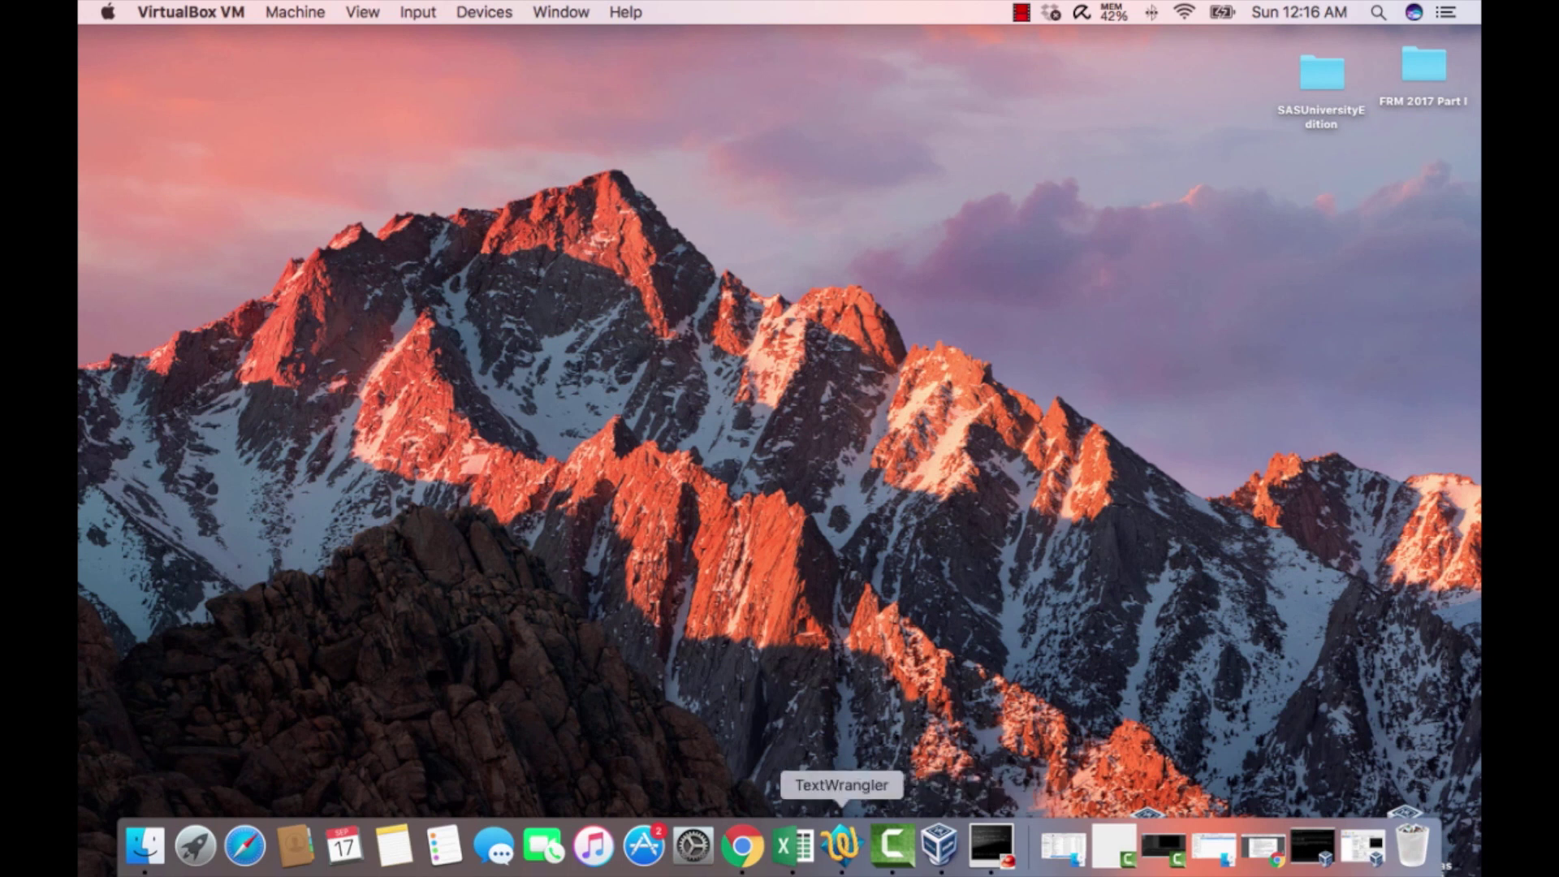
left_click(741, 847)
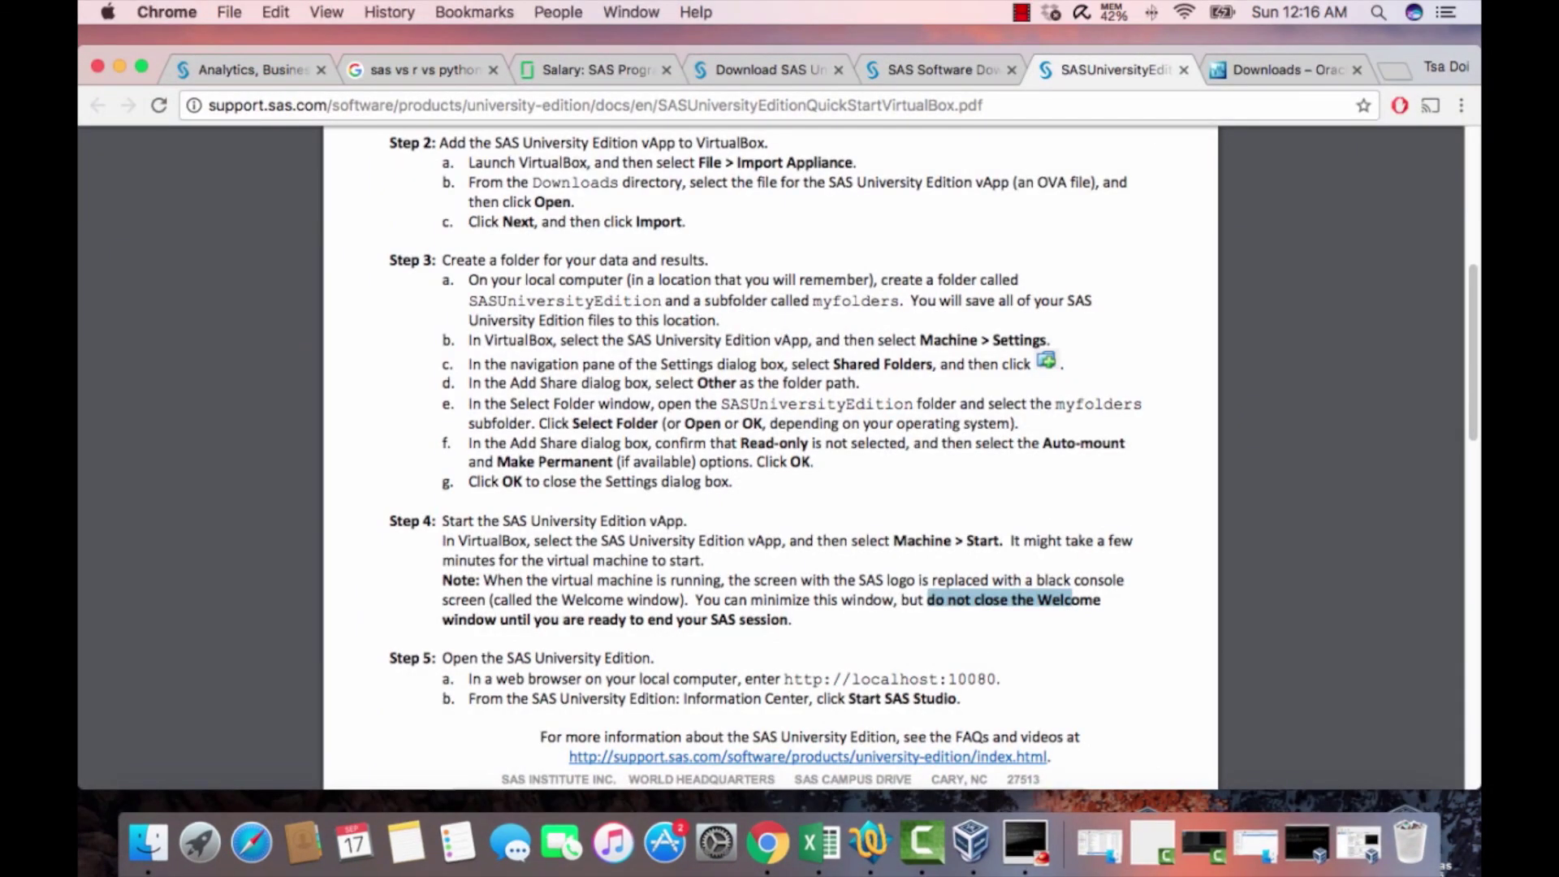
left_click(891, 679)
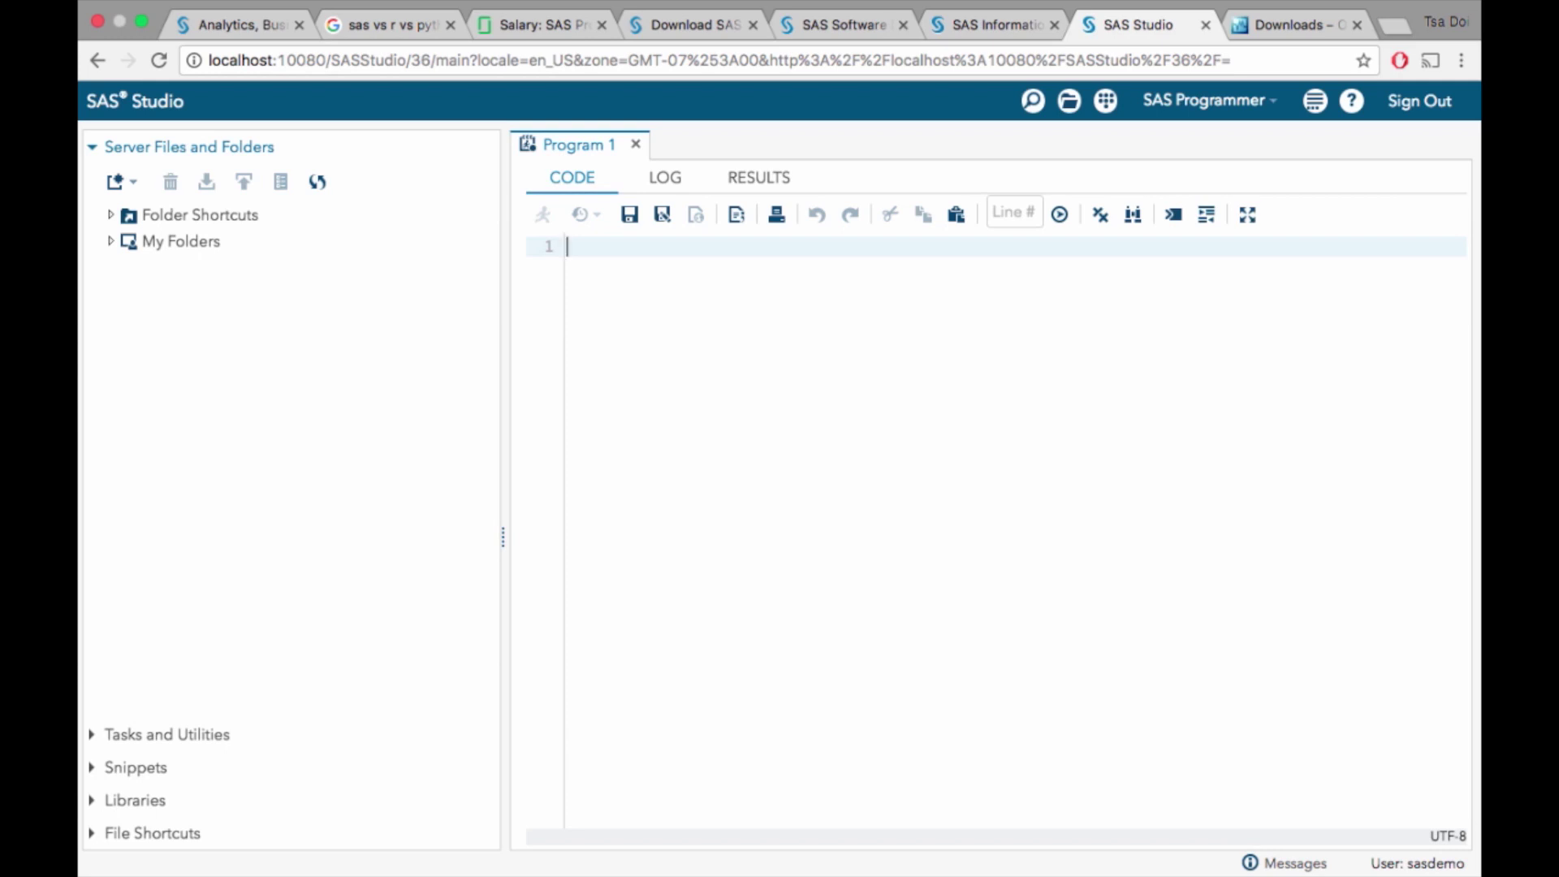
- Expand the Libraries section in SAS Studio
left_click(135, 800)
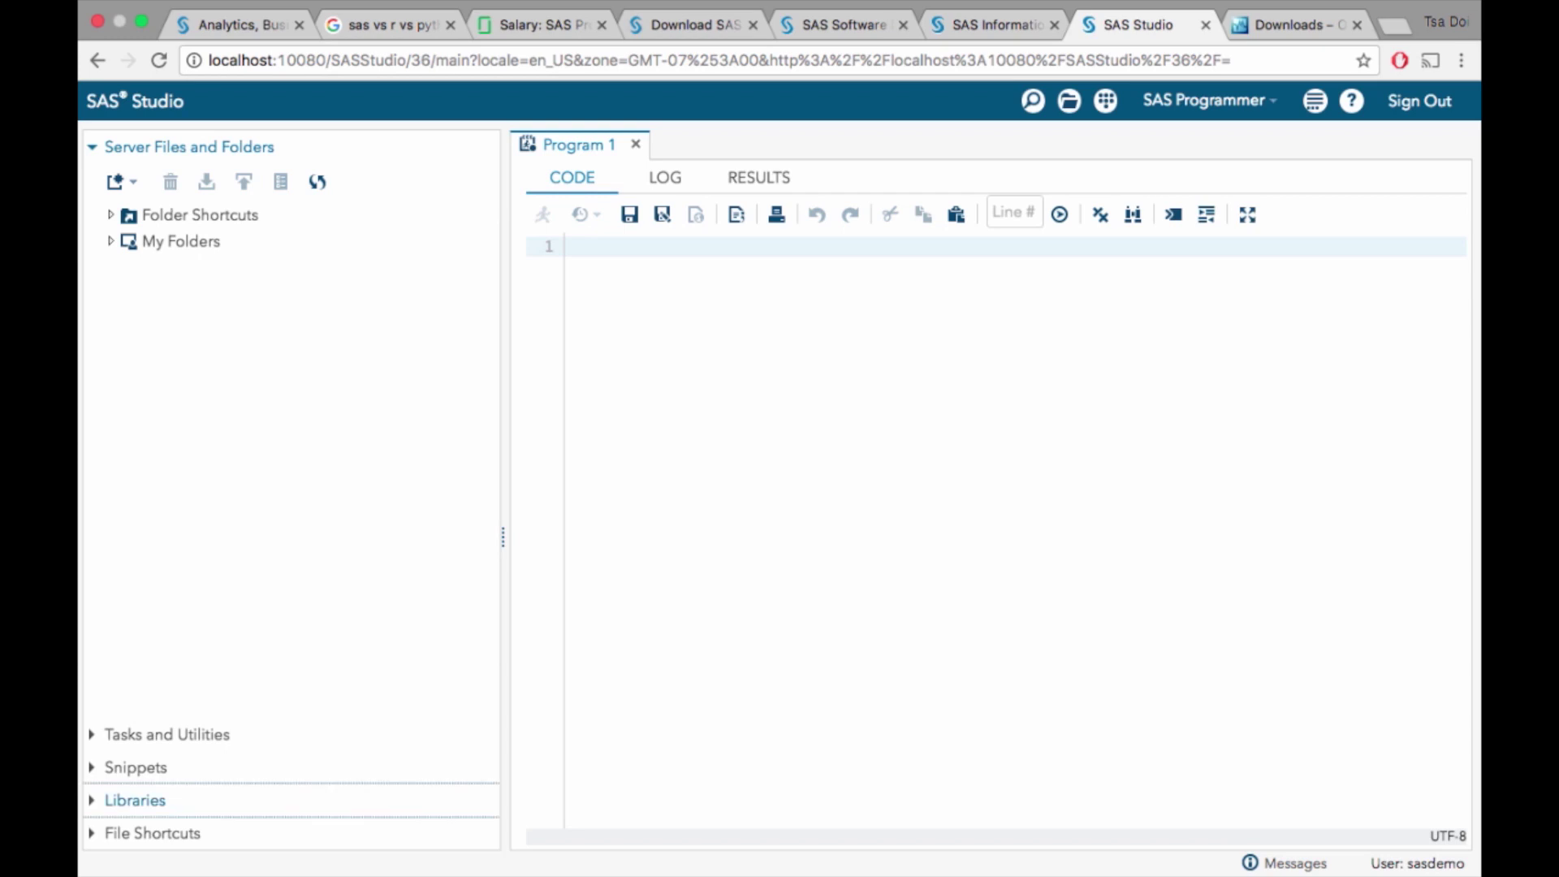